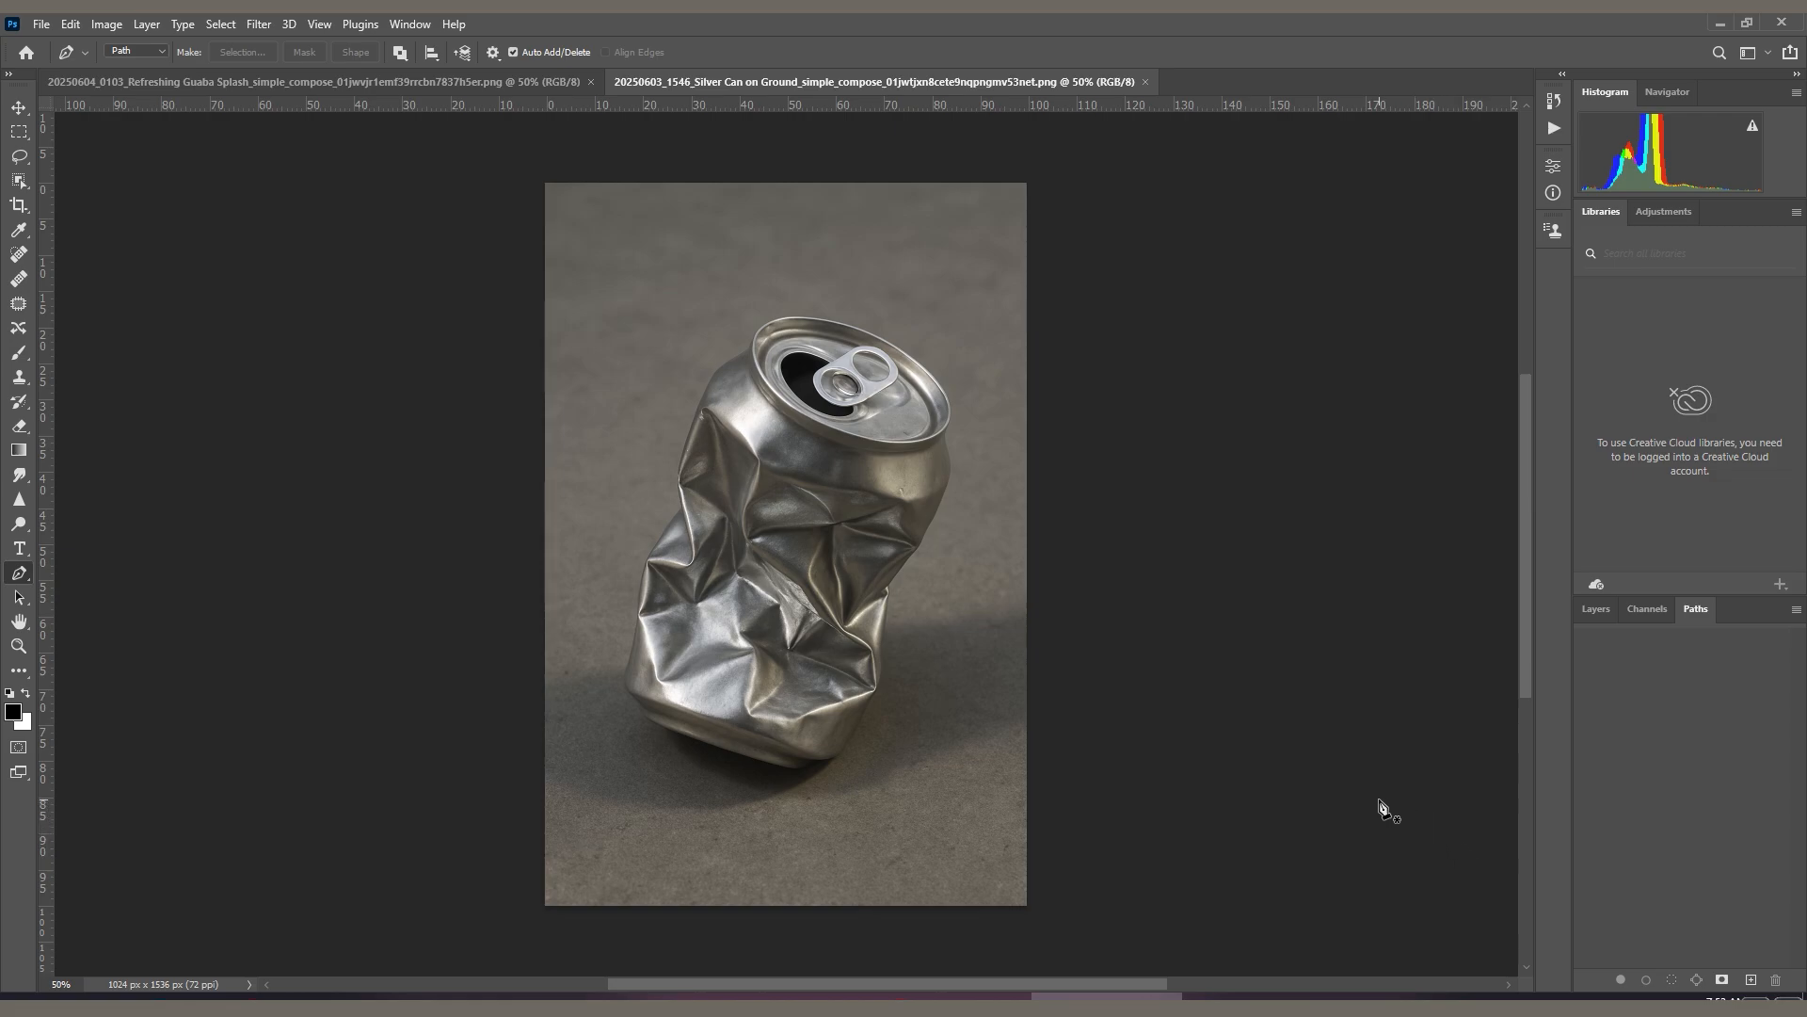
# Create a new path and begin tracing the can body with the Pen tool along its bottom edge to the lower-left corner.
pyautogui.click(1751, 979)
pyautogui.scroll(5, 767, 815)
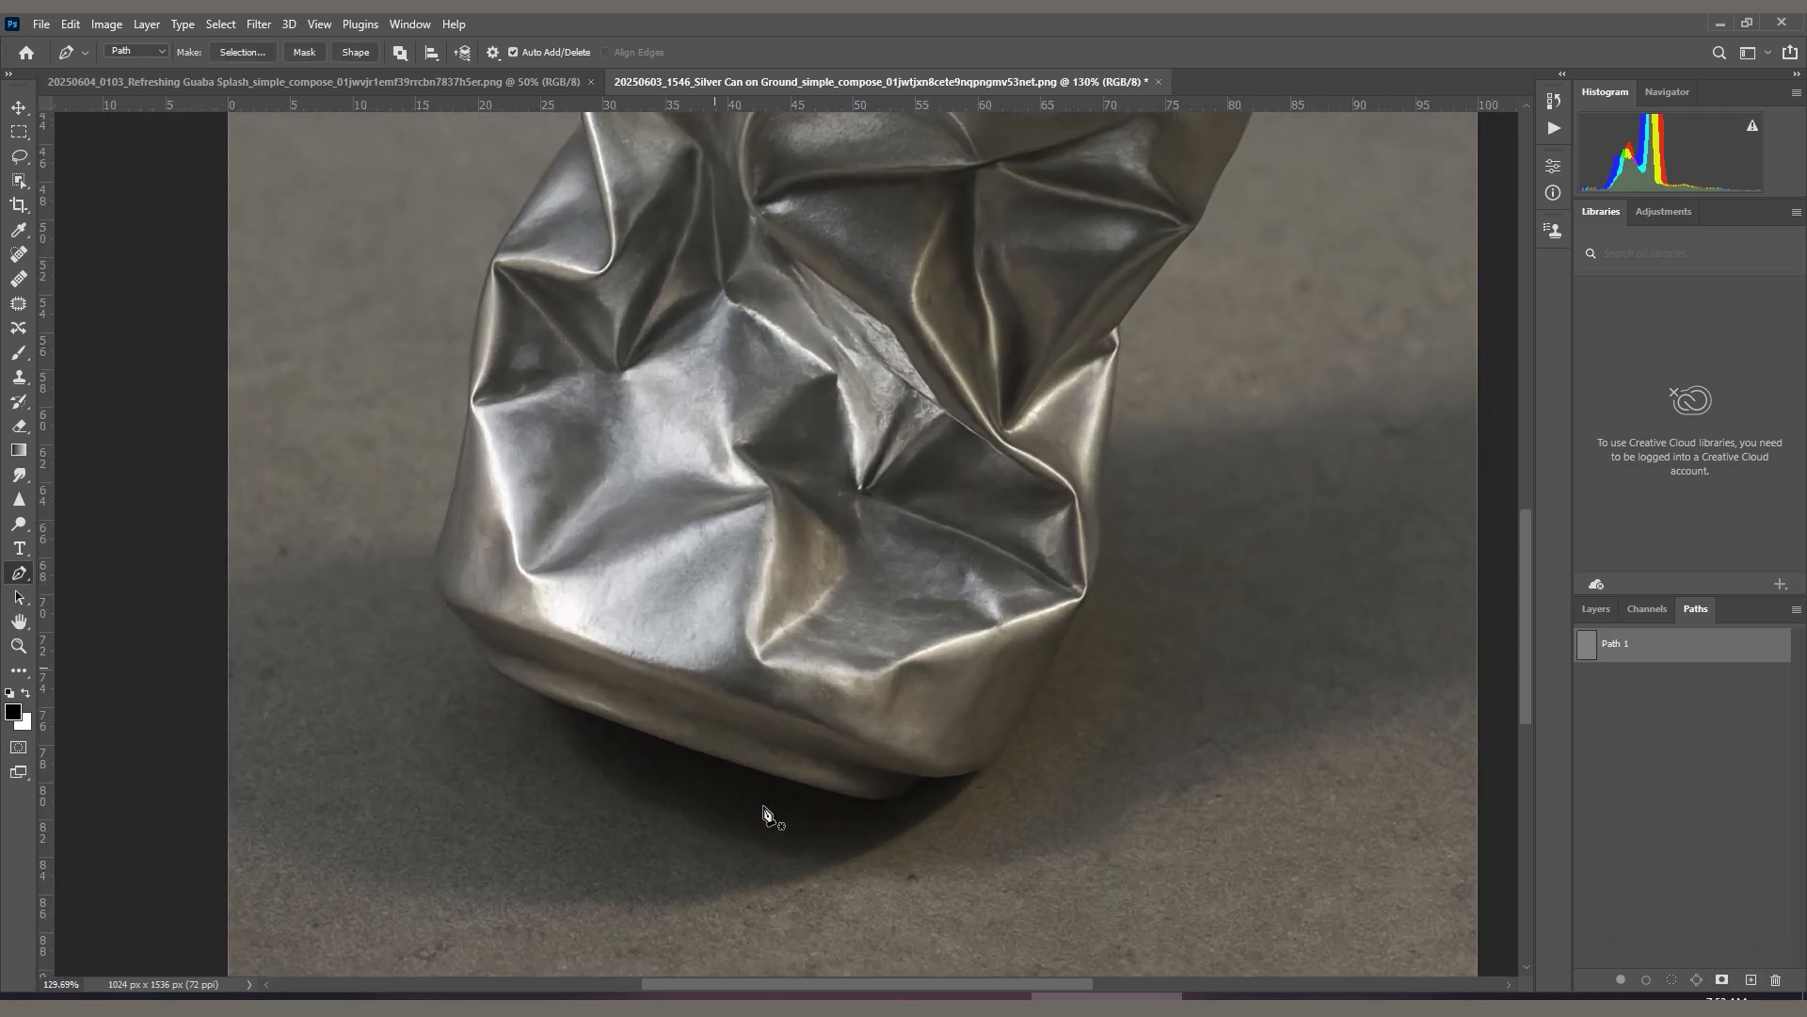
pyautogui.scroll(6, 767, 816)
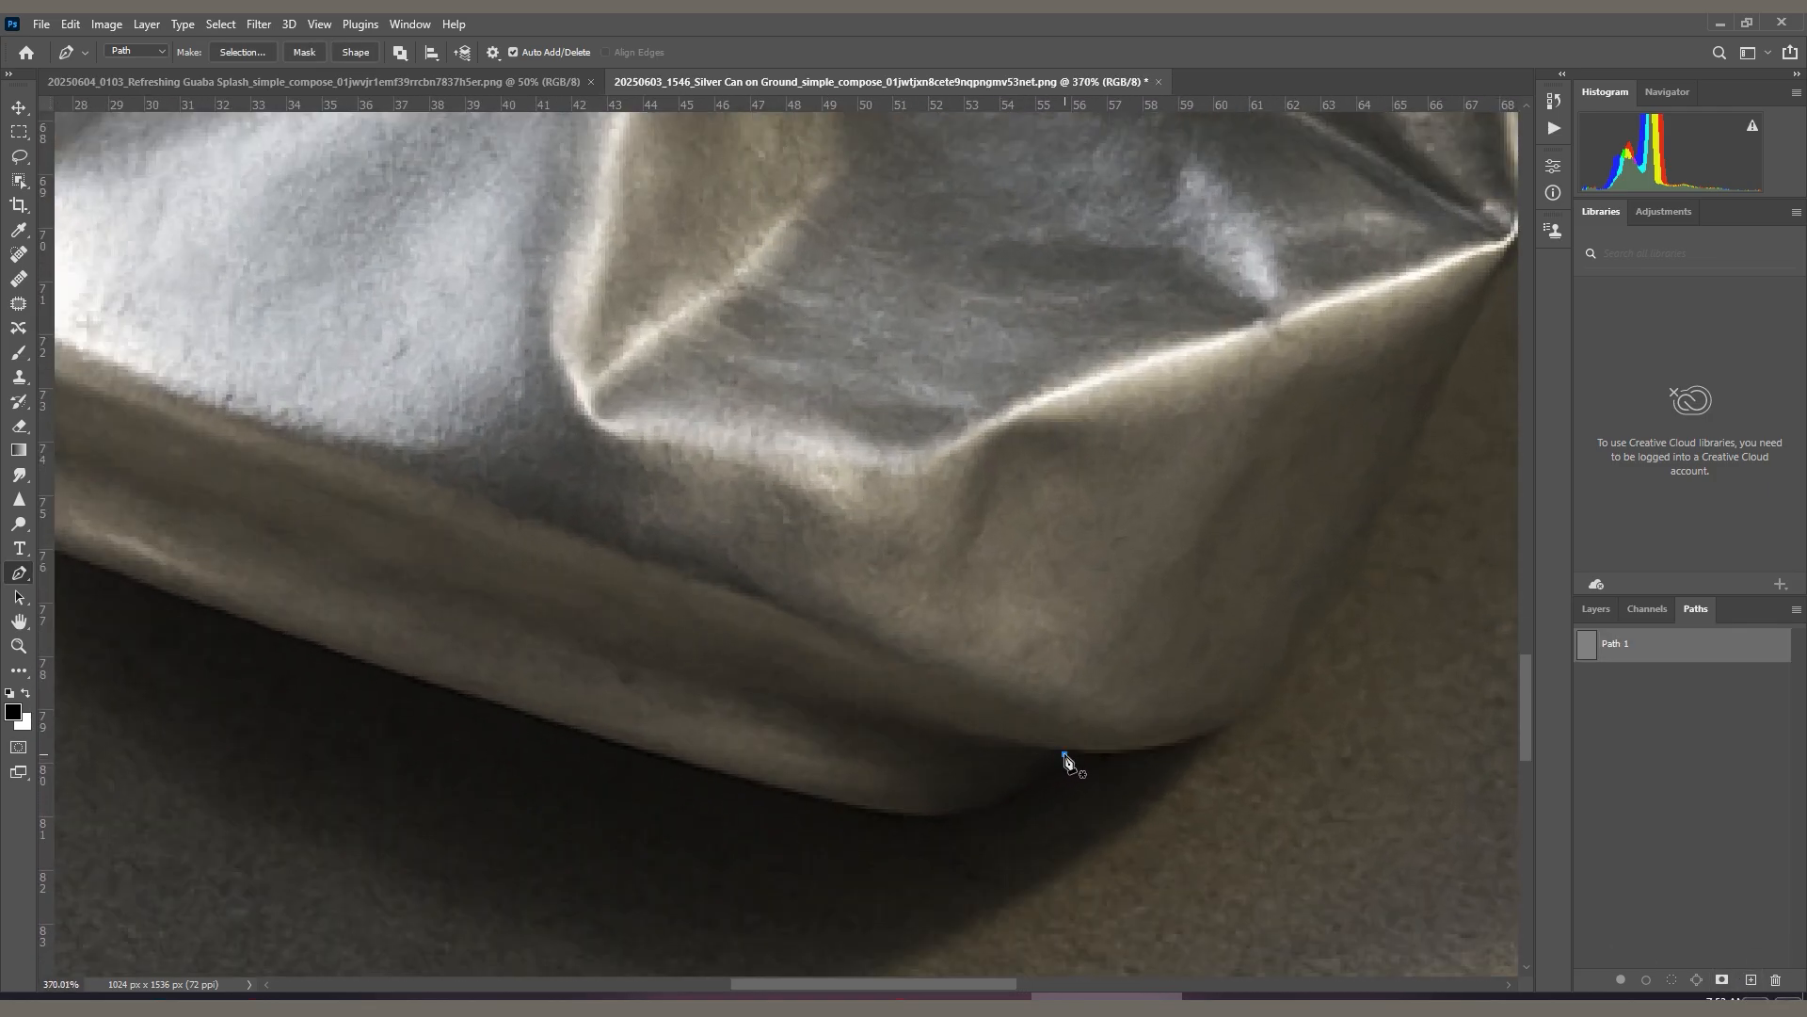
pyautogui.moveTo(627, 665); pyautogui.dragTo(904, 828)
pyautogui.scroll(-2, 398, 594)
pyautogui.moveTo(510, 691); pyautogui.dragTo(377, 553)
# Redo the last anchor point and continue the path up the can's crumpled lower-left side.
pyautogui.scroll(5, 402, 657)
pyautogui.hotkey('ctrl', 'z')
pyautogui.moveTo(377, 413); pyautogui.dragTo(301, 938)
pyautogui.scroll(-3, 399, 316)
pyautogui.moveTo(319, 663); pyautogui.dragTo(332, 601)
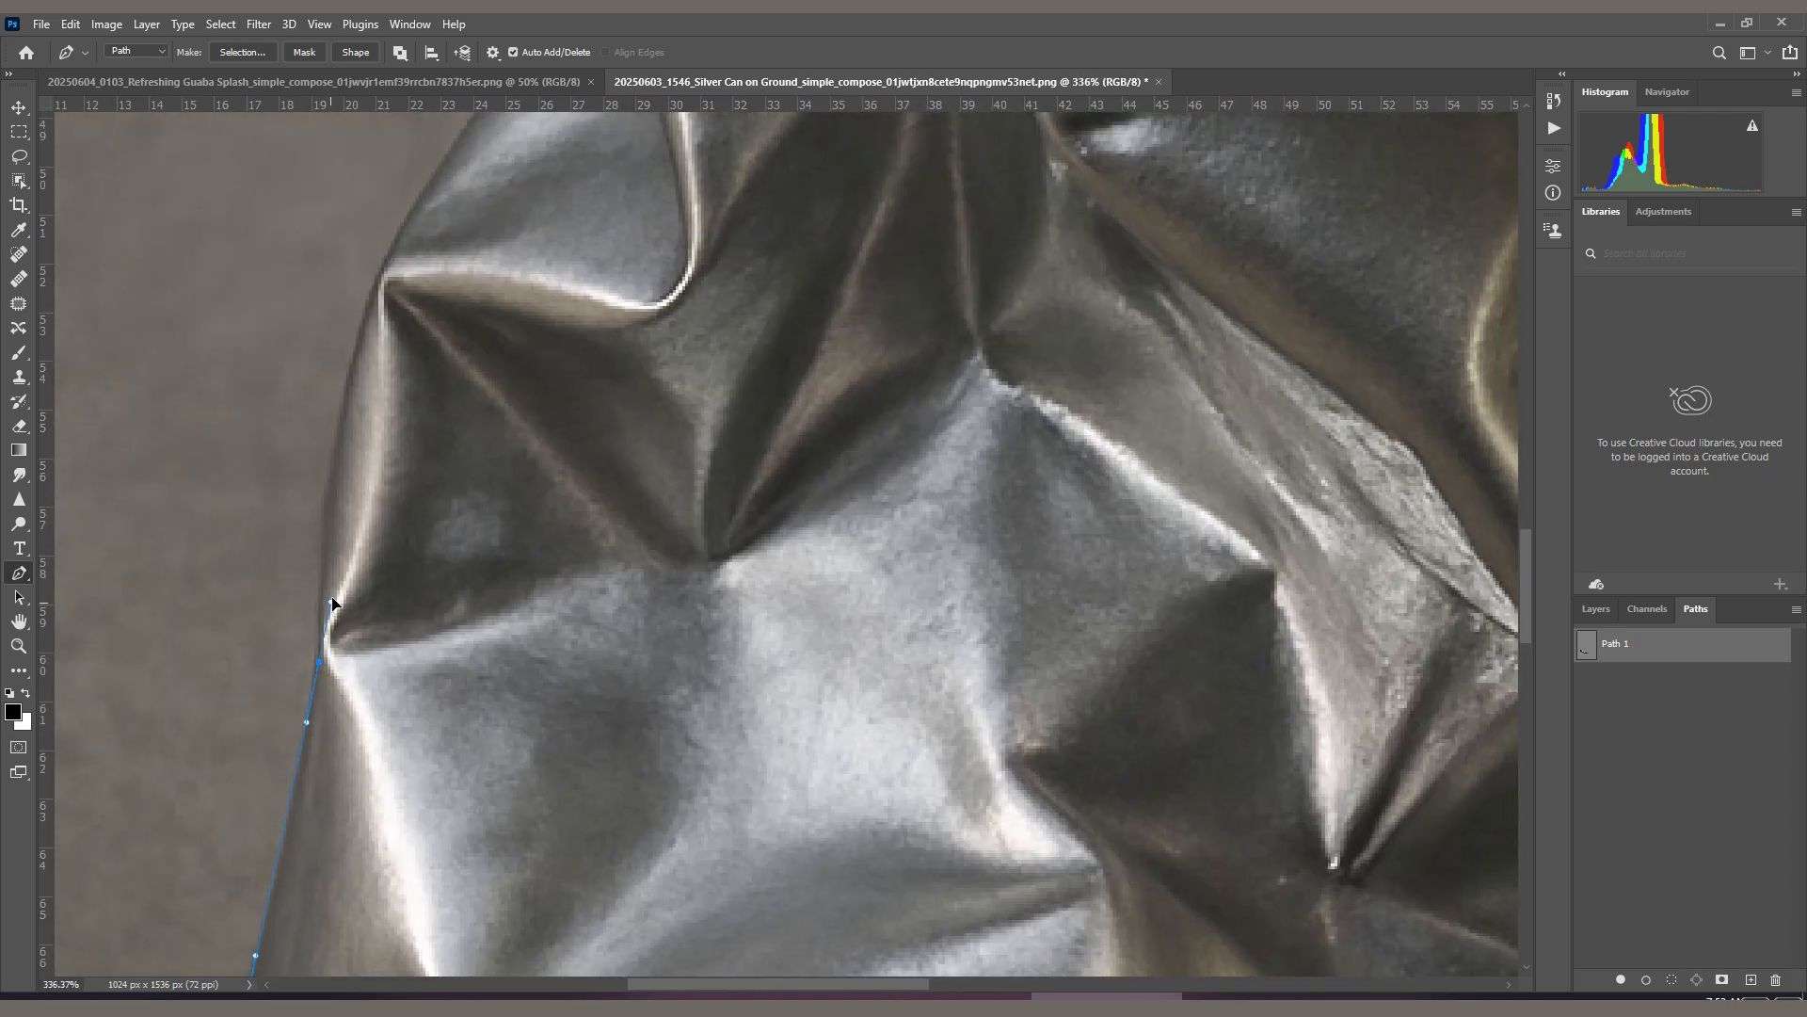
pyautogui.moveTo(326, 510); pyautogui.dragTo(327, 758)
pyautogui.moveTo(381, 522); pyautogui.dragTo(430, 431)
# Extend the path with curved points up the can's upper-left side, past the dent toward the shoulder.
pyautogui.scroll(6, 464, 527)
pyautogui.moveTo(610, 168); pyautogui.dragTo(482, 525)
pyautogui.moveTo(477, 464); pyautogui.dragTo(488, 970)
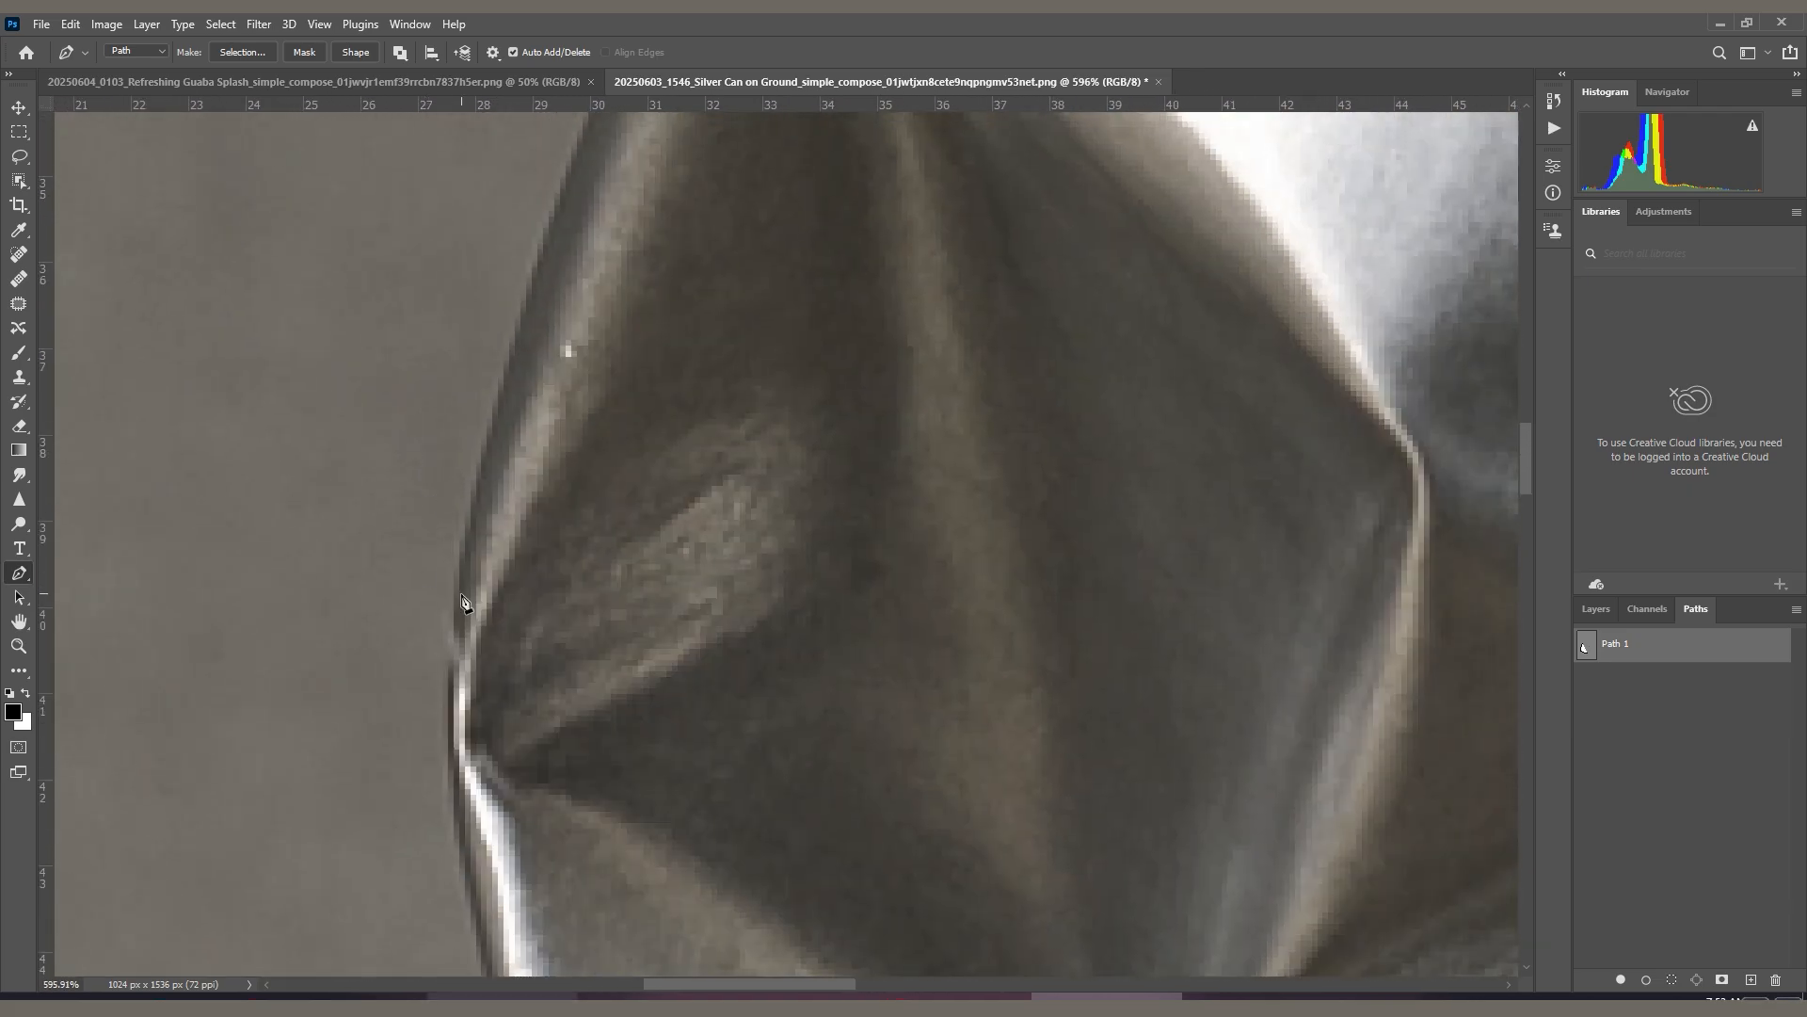
pyautogui.moveTo(460, 593); pyautogui.dragTo(493, 430)
pyautogui.moveTo(503, 350); pyautogui.dragTo(371, 968)
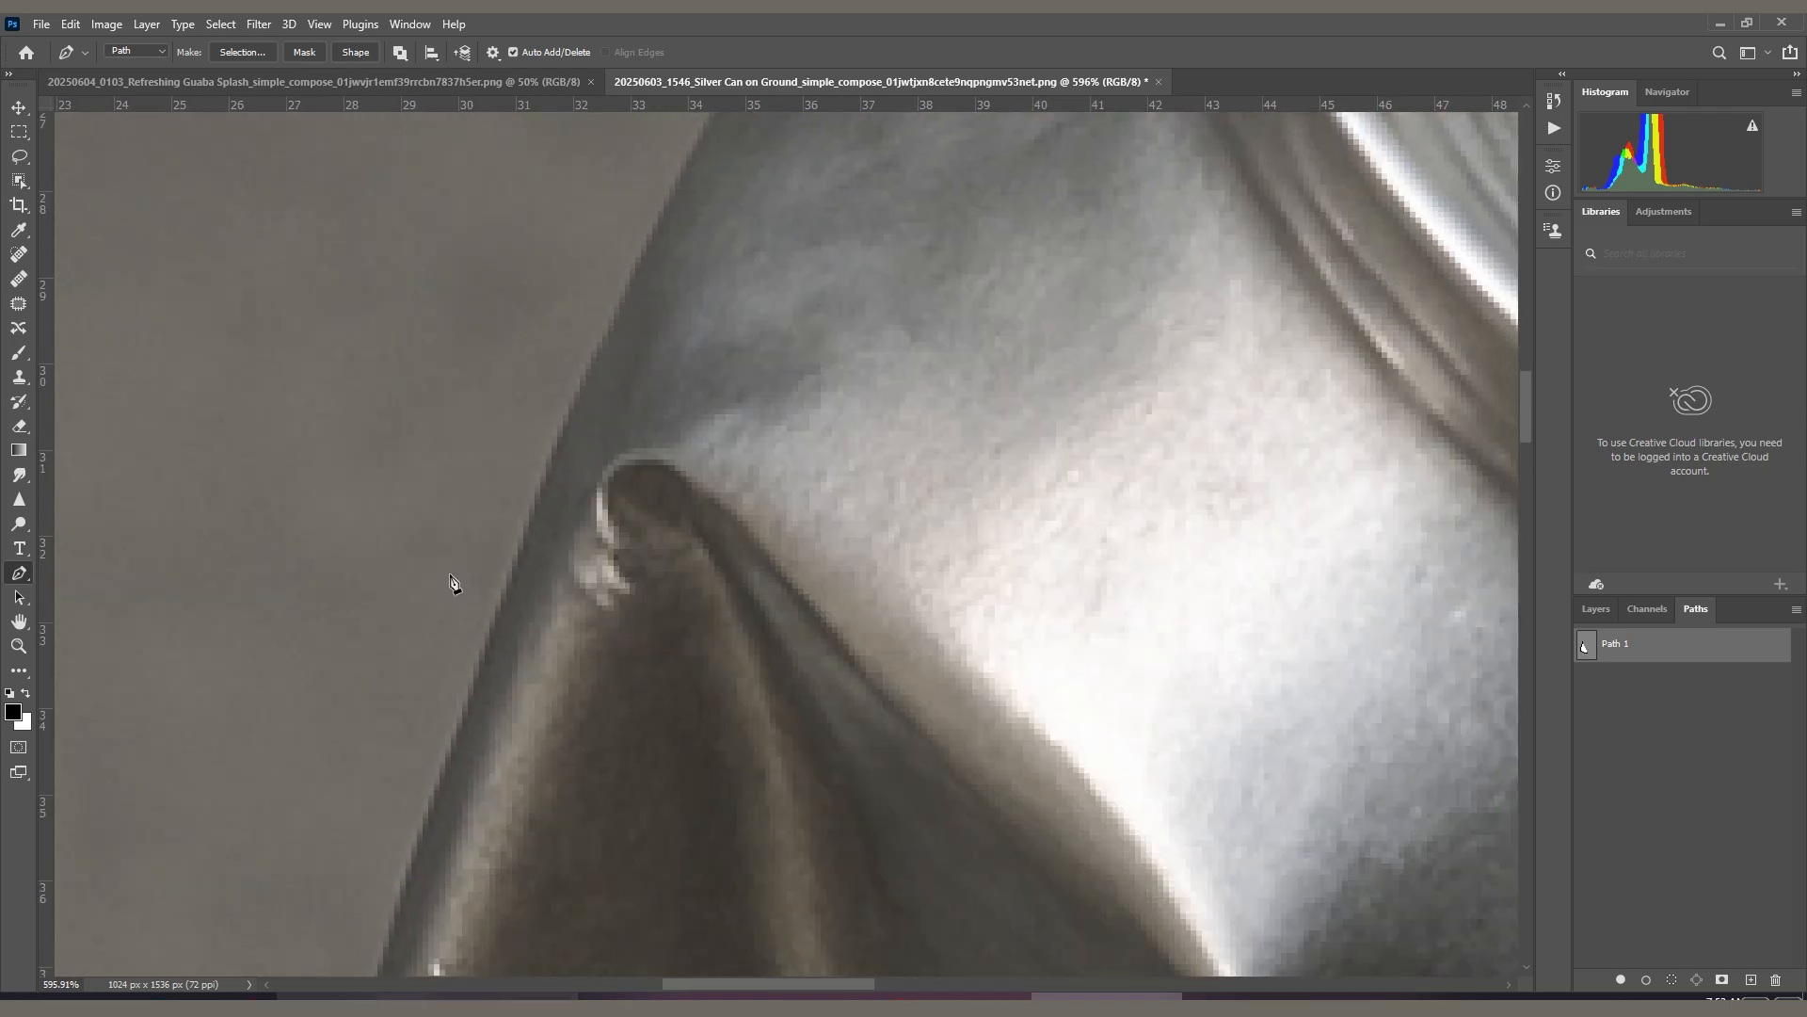
pyautogui.moveTo(517, 542); pyautogui.dragTo(581, 395)
pyautogui.moveTo(593, 307); pyautogui.dragTo(397, 811)
# Trace the can's left shoulder curve and end it with a corner point where the body meets the rim.
pyautogui.scroll(1, 636, 515)
pyautogui.moveTo(573, 534); pyautogui.dragTo(642, 456)
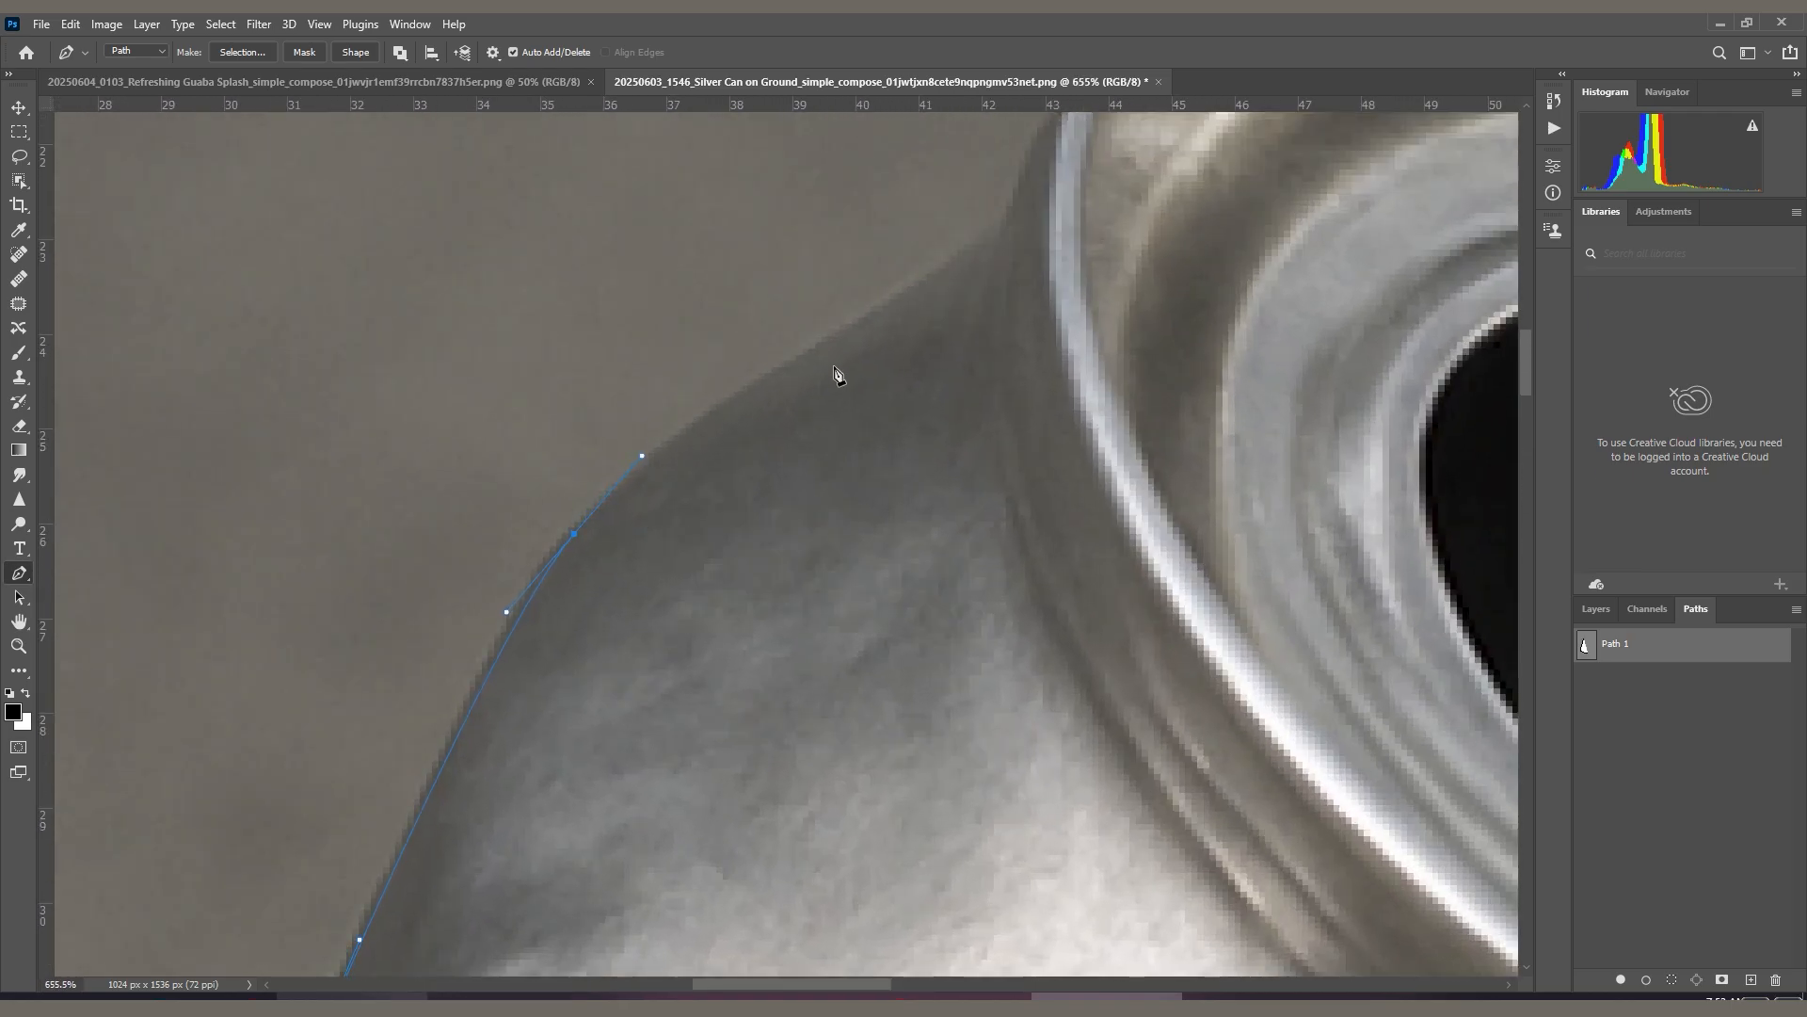
pyautogui.moveTo(881, 310); pyautogui.dragTo(660, 674)
pyautogui.click(1003, 222)
pyautogui.scroll(-8, 789, 461)
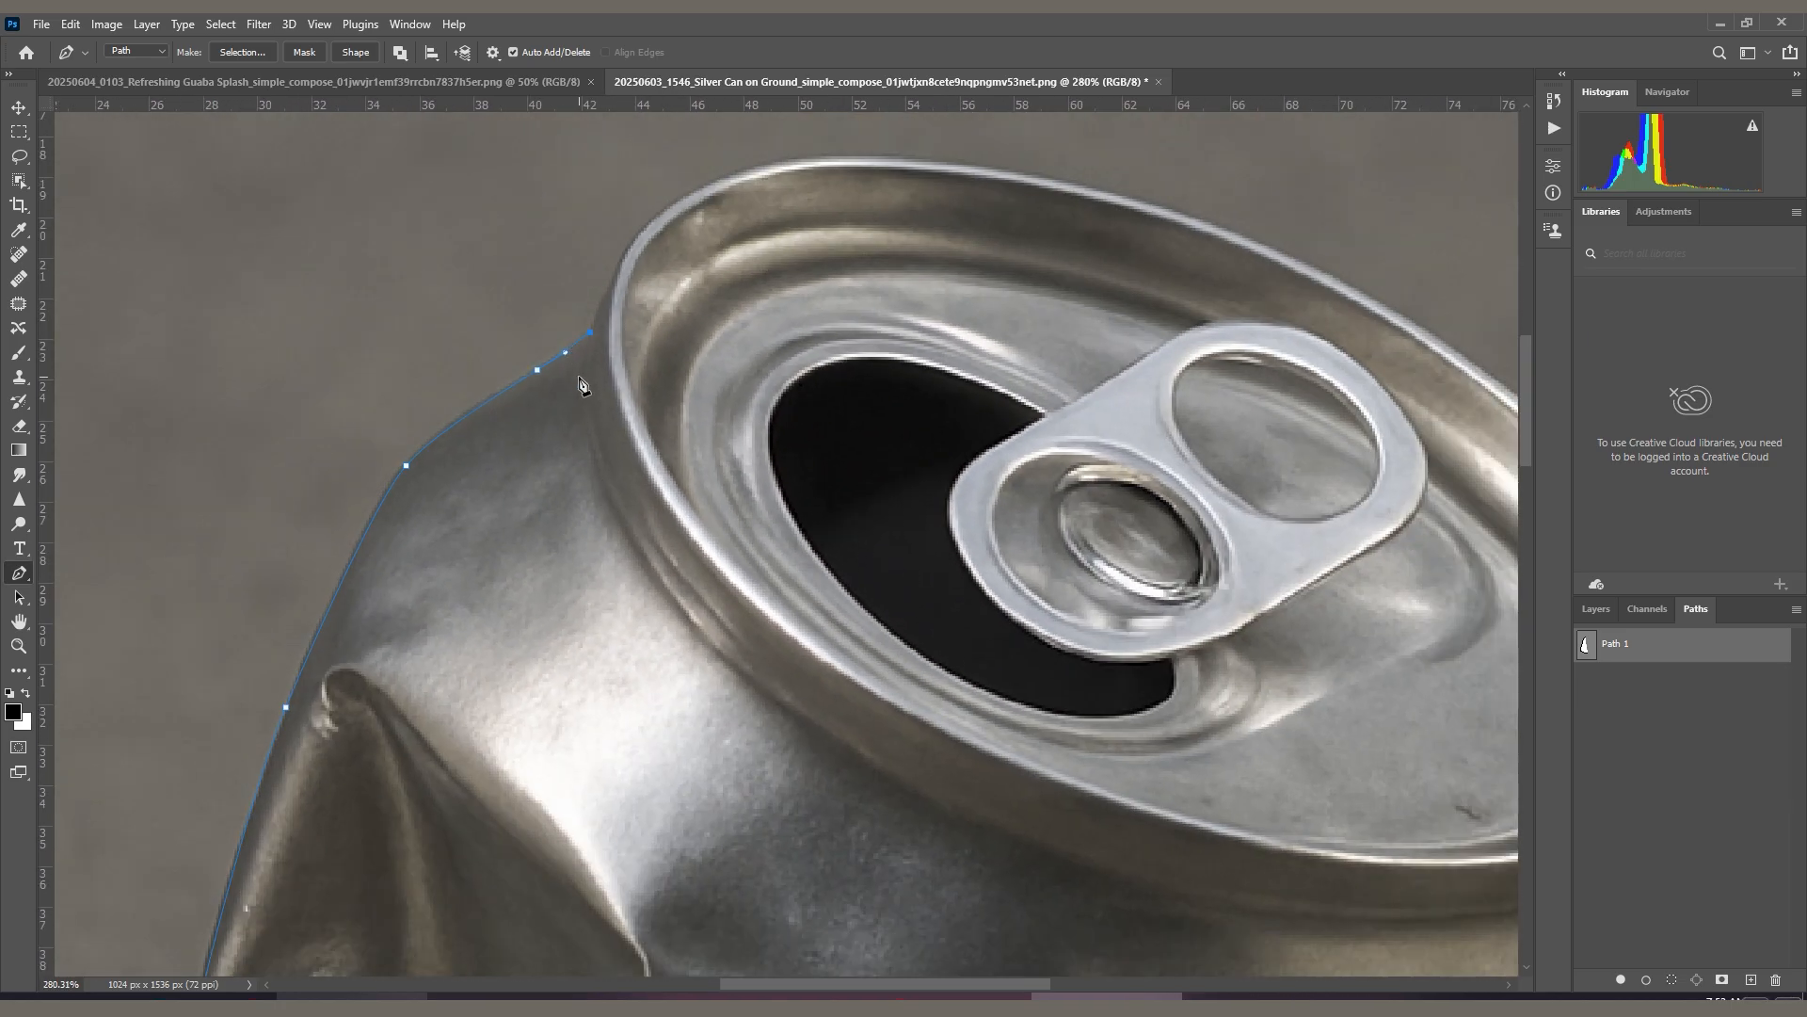
pyautogui.scroll(7, 597, 352)
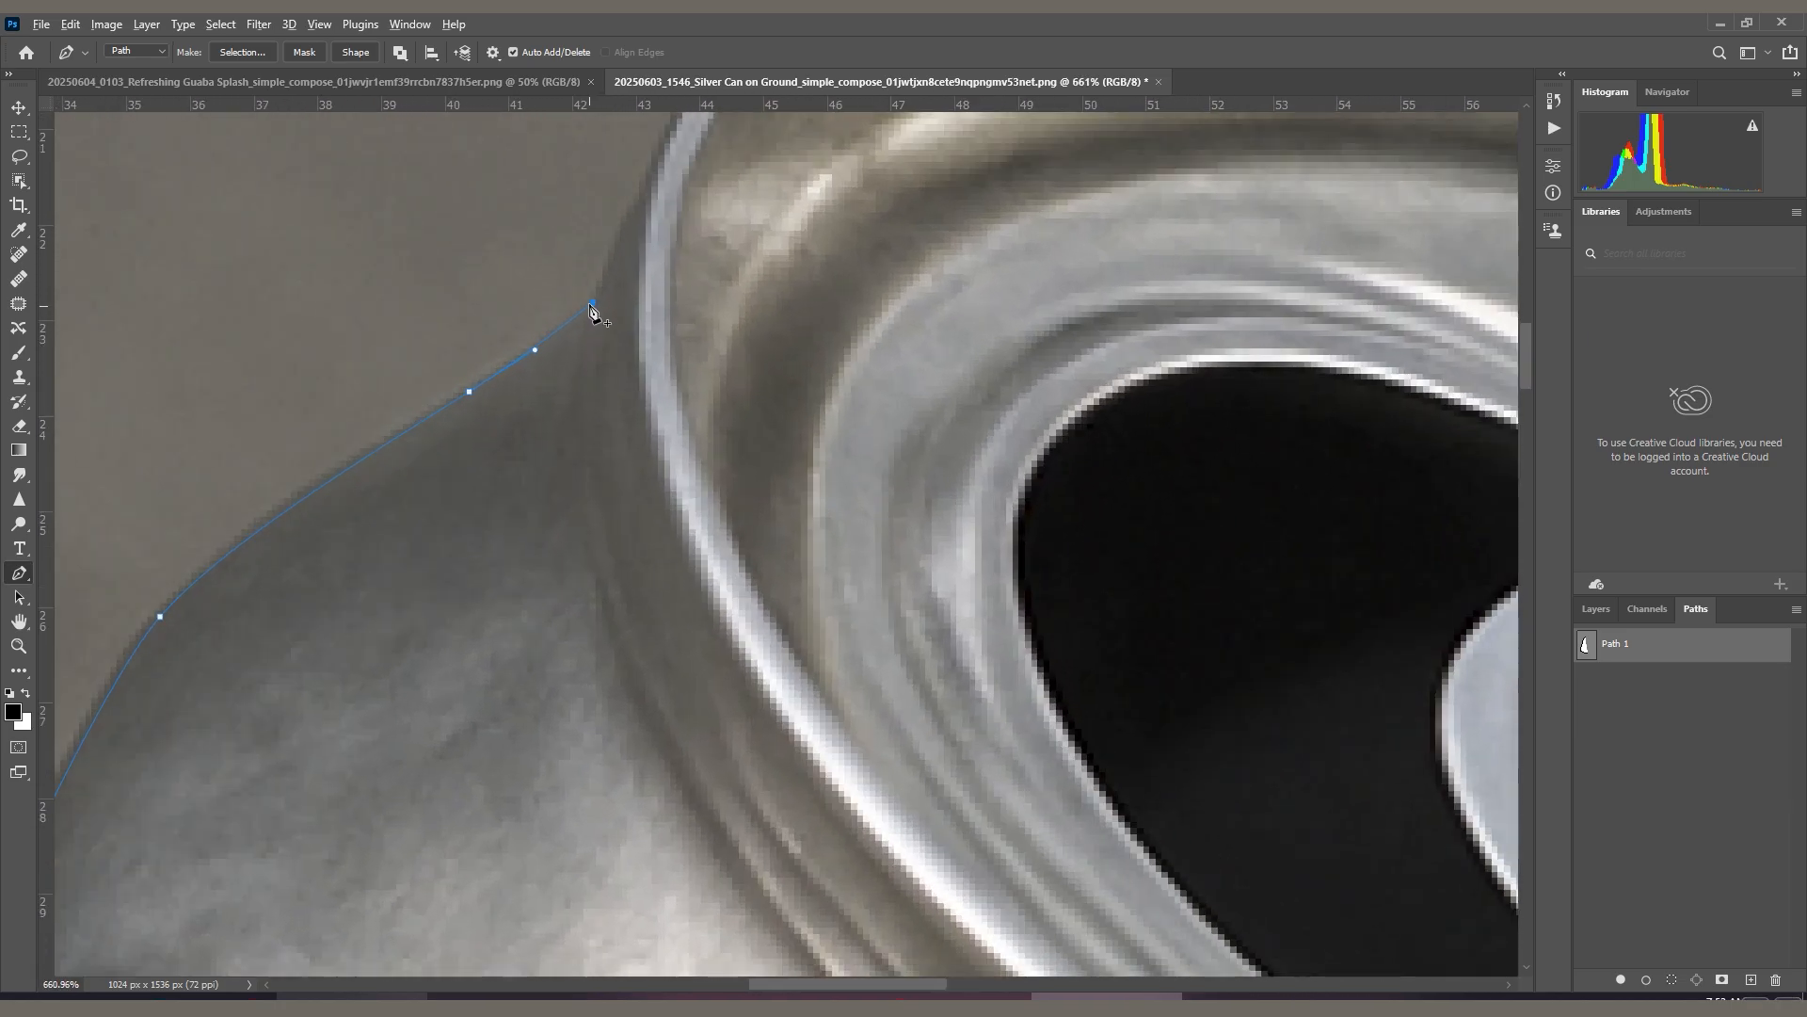
# Curve the path along the groove beneath the front of the rim, placing the last curve point a second time.
pyautogui.scroll(-4, 574, 480)
pyautogui.moveTo(733, 802); pyautogui.dragTo(563, 388)
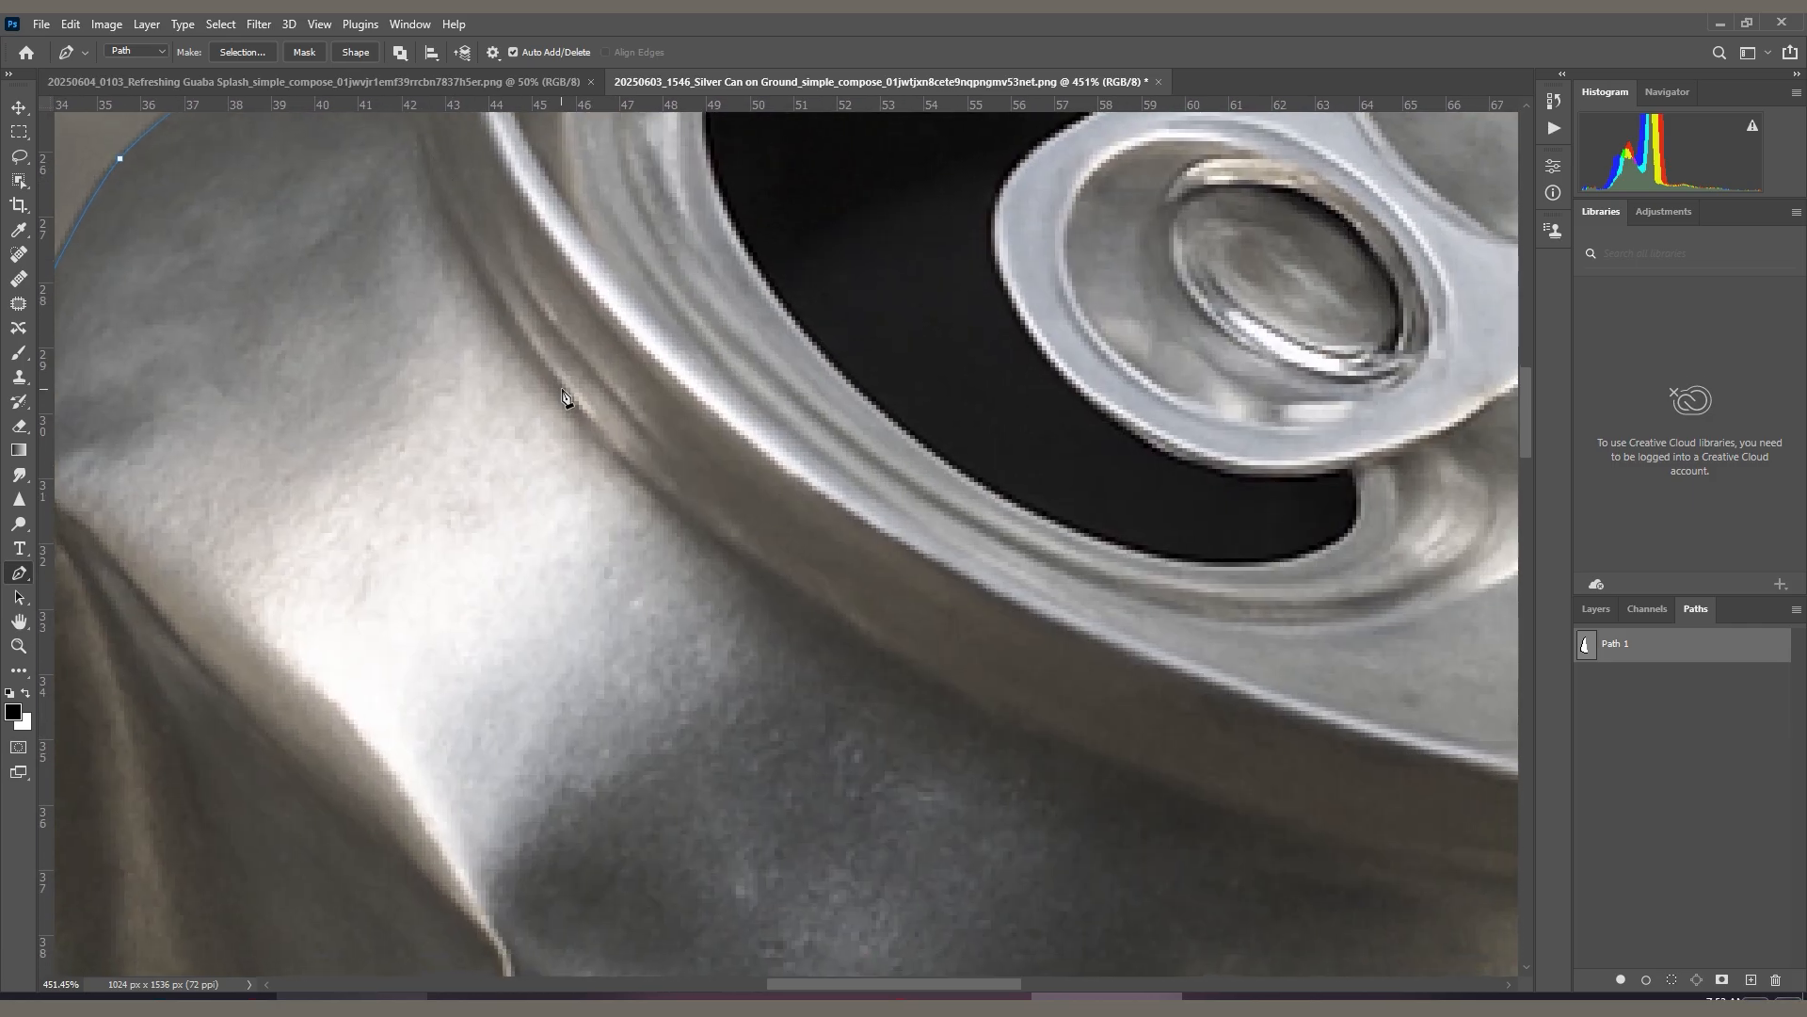
pyautogui.scroll(-4, 608, 454)
pyautogui.moveTo(539, 434); pyautogui.dragTo(490, 434)
pyautogui.moveTo(706, 454); pyautogui.dragTo(798, 452)
pyautogui.scroll(3, 828, 443)
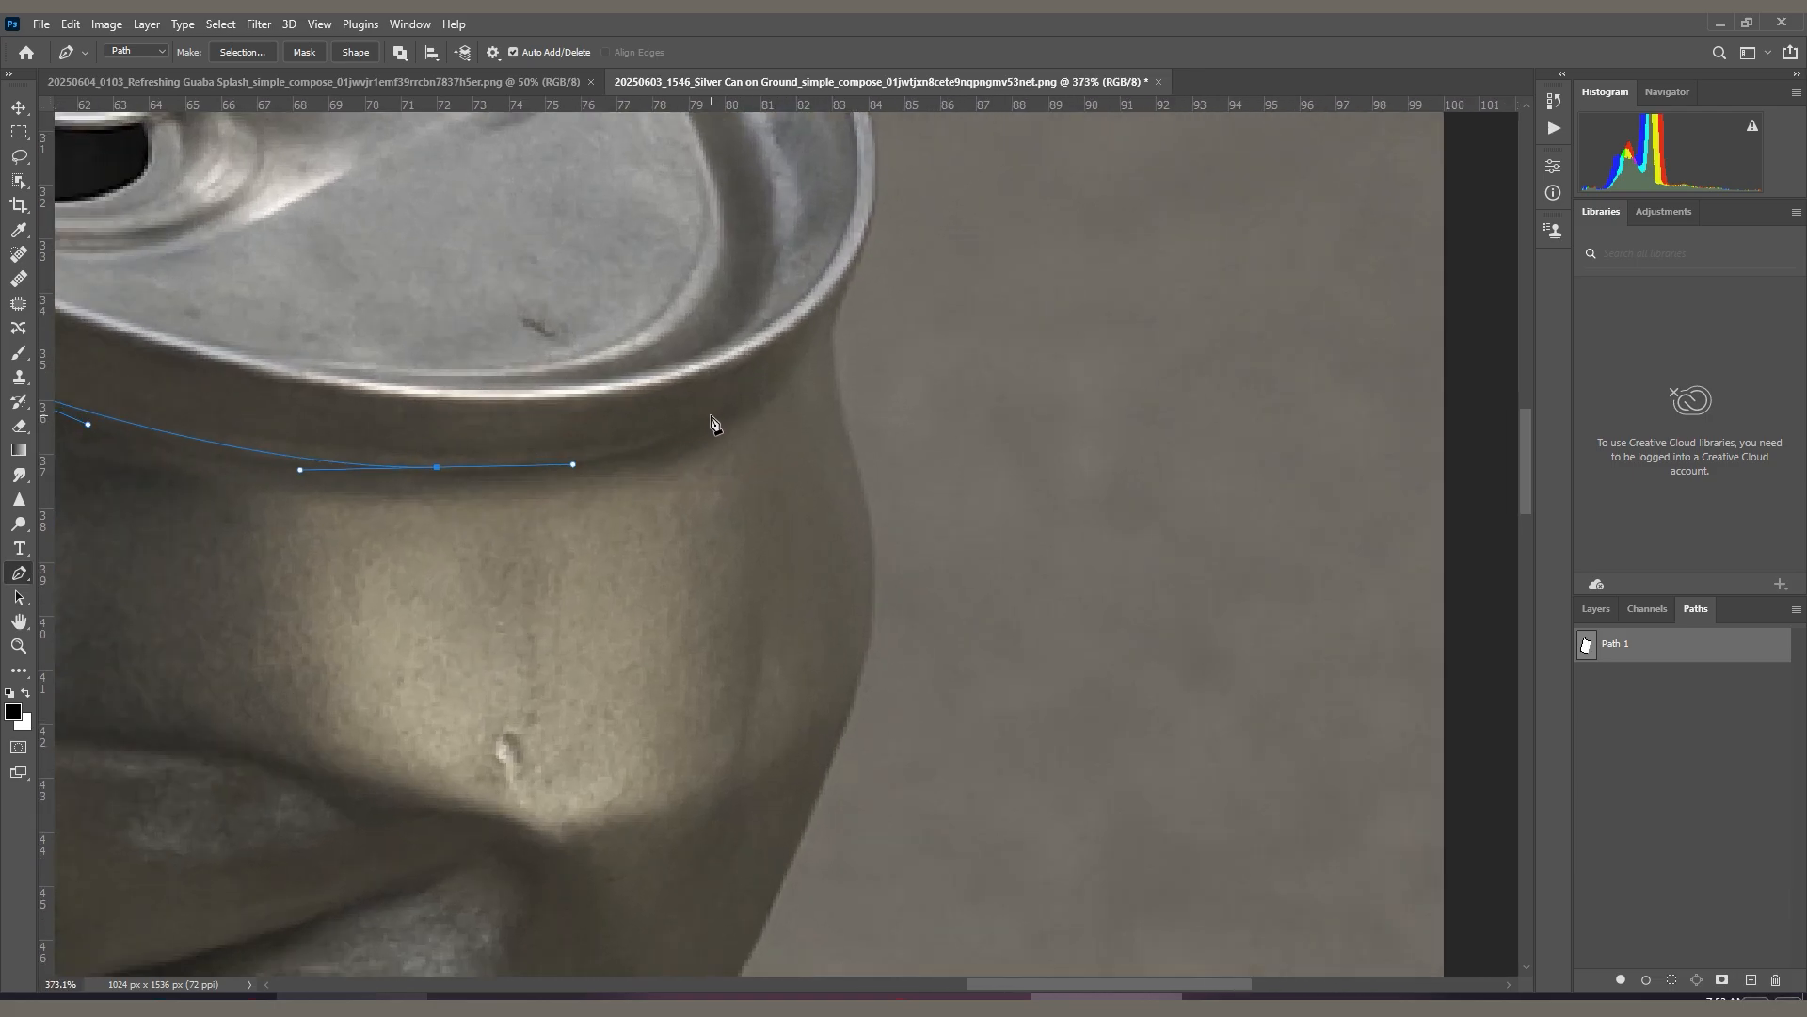
pyautogui.hotkey('ctrl', 'z')
pyautogui.moveTo(471, 474); pyautogui.dragTo(595, 469)
# Bring the path around the right end of the rim and start it down the can's right edge.
pyautogui.moveTo(706, 449); pyautogui.dragTo(690, 416)
pyautogui.click(737, 358)
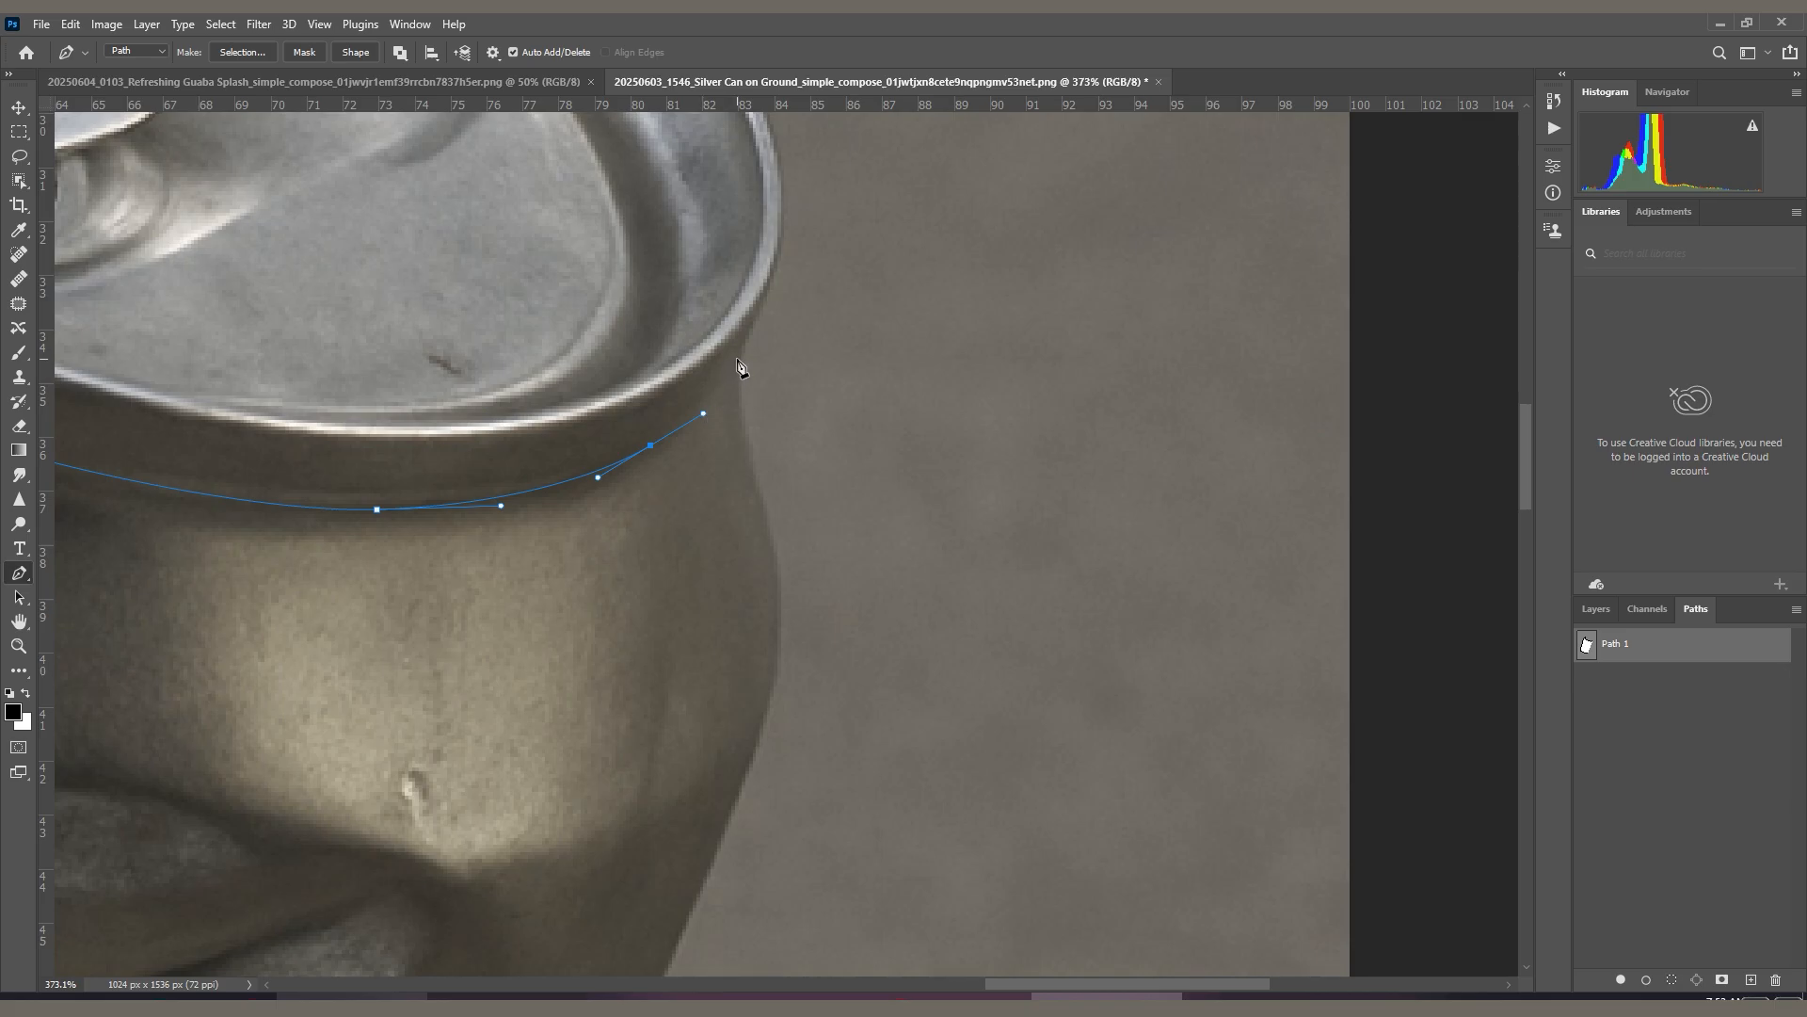
pyautogui.scroll(-3, 706, 320)
pyautogui.moveTo(693, 288); pyautogui.dragTo(699, 353)
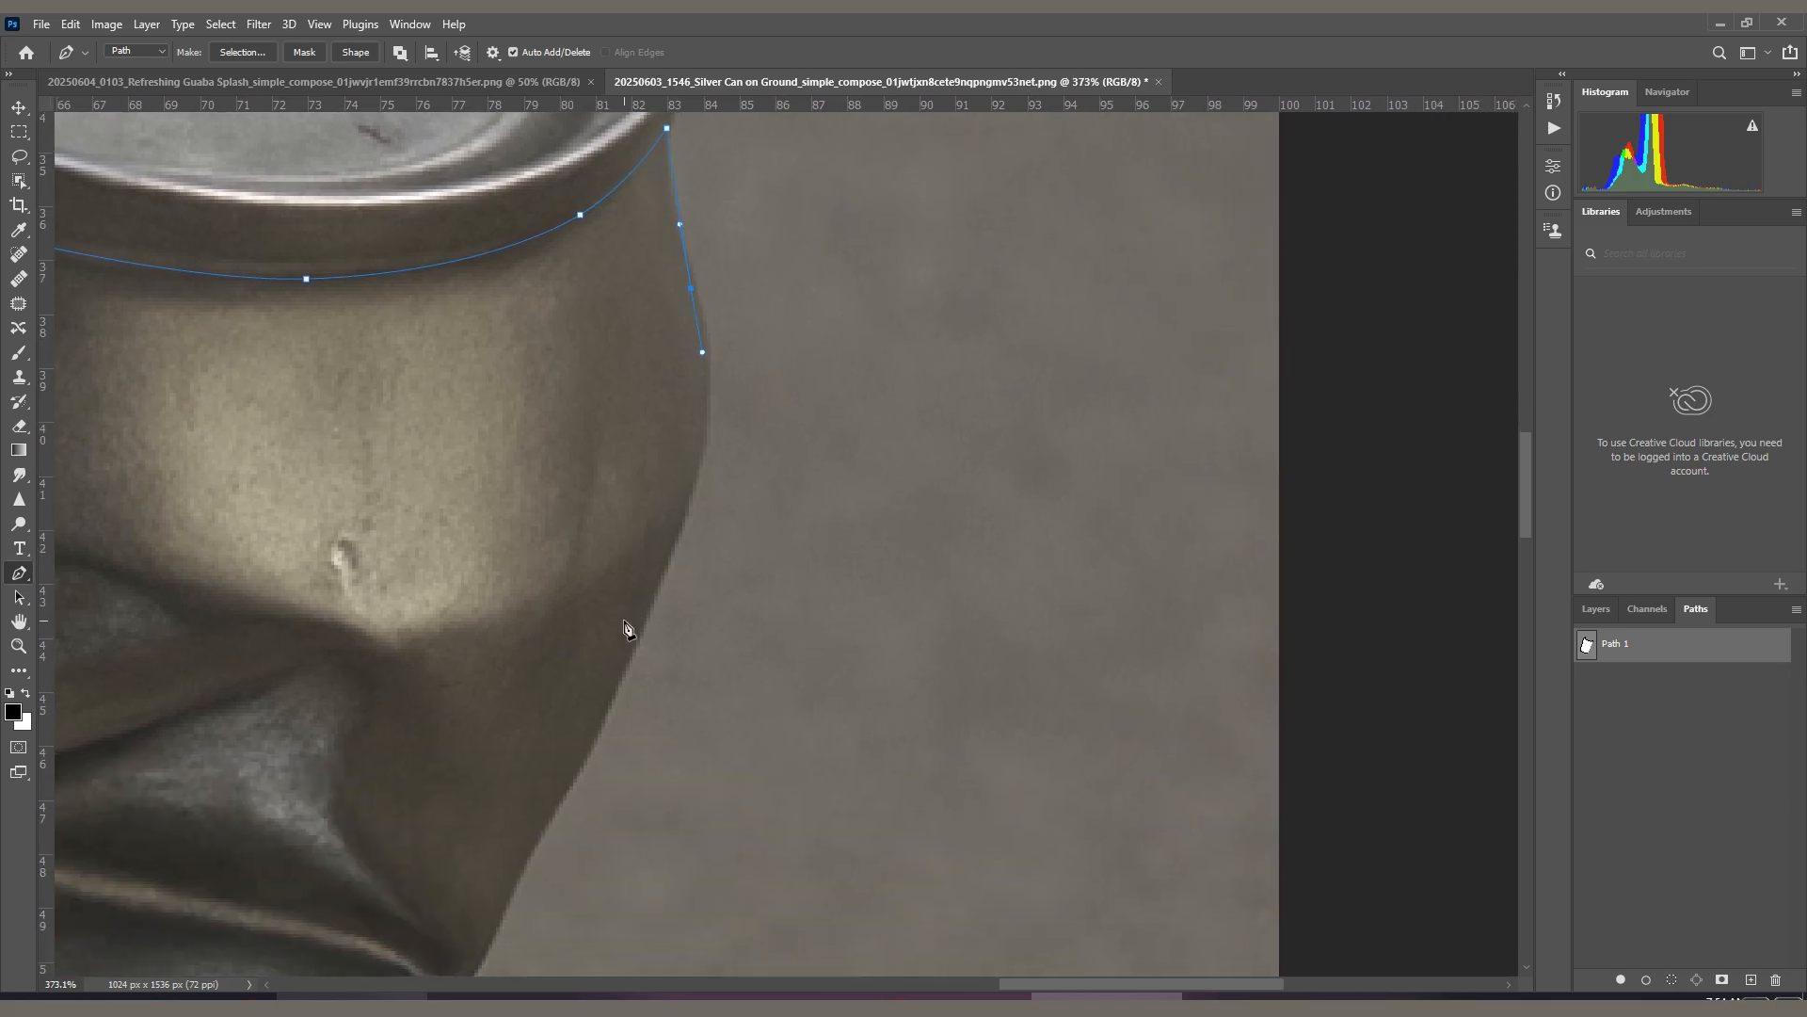
# Trace the can's right edge down to the notch where the side folds inward.
pyautogui.scroll(-5, 616, 671)
pyautogui.hscroll(-2, 616, 671)
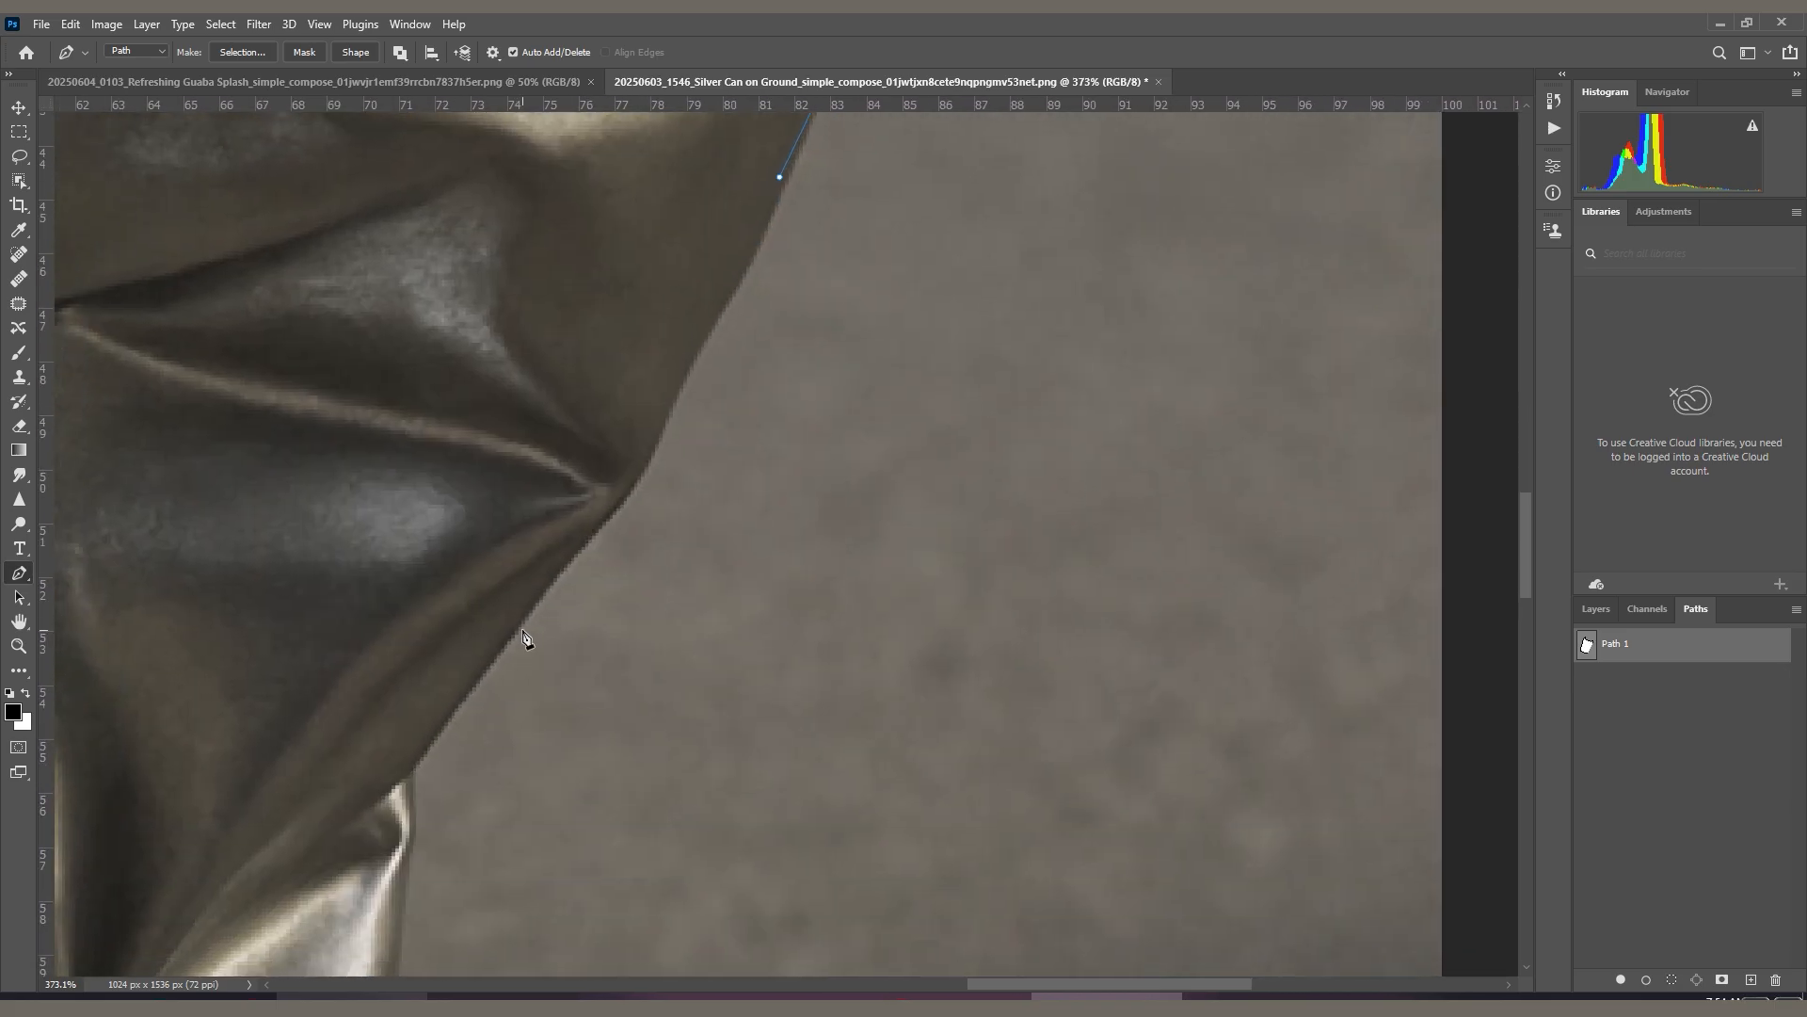
pyautogui.moveTo(661, 424); pyautogui.dragTo(632, 480)
pyautogui.moveTo(543, 594); pyautogui.dragTo(518, 617)
pyautogui.moveTo(609, 511); pyautogui.dragTo(720, 318)
pyautogui.moveTo(608, 467); pyautogui.dragTo(605, 166)
# Continue the path from the notch down the can's lower-right side toward the base.
pyautogui.click(545, 553)
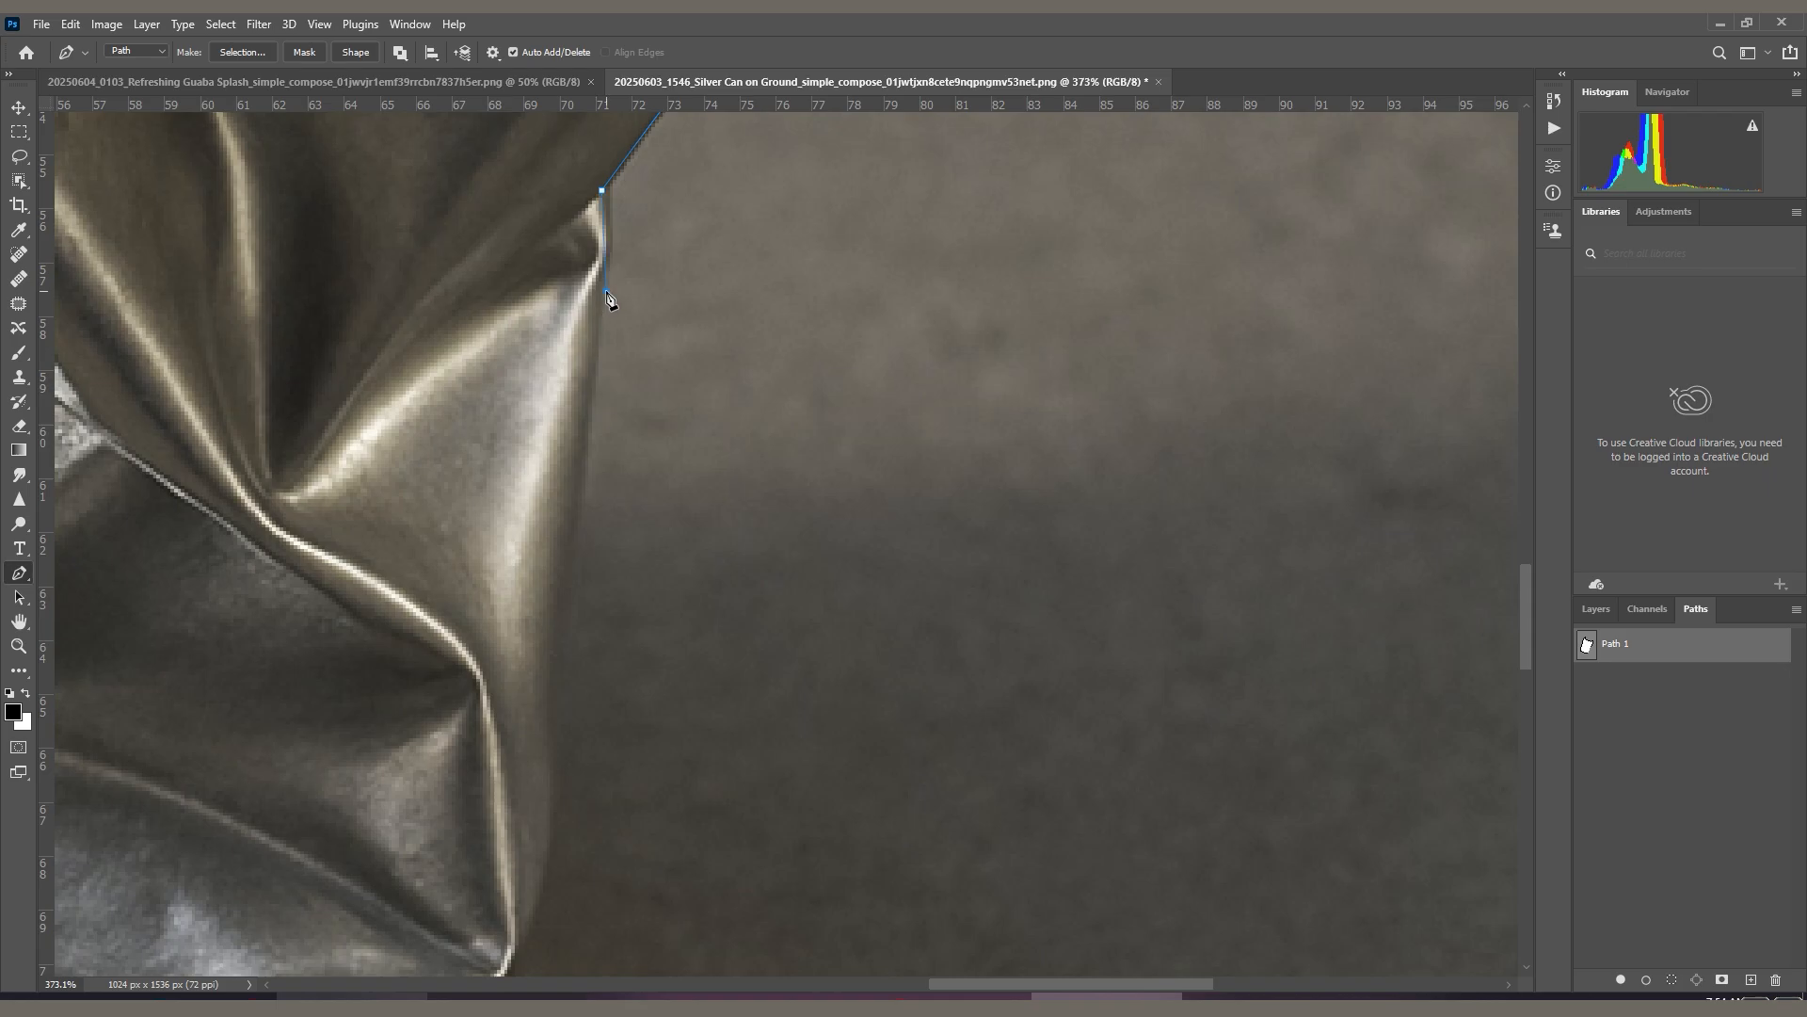
pyautogui.moveTo(600, 341); pyautogui.dragTo(605, 100)
pyautogui.moveTo(551, 444); pyautogui.dragTo(547, 518)
pyautogui.moveTo(531, 695); pyautogui.dragTo(504, 759)
pyautogui.moveTo(559, 550); pyautogui.dragTo(705, 83)
pyautogui.moveTo(575, 418); pyautogui.dragTo(753, 198)
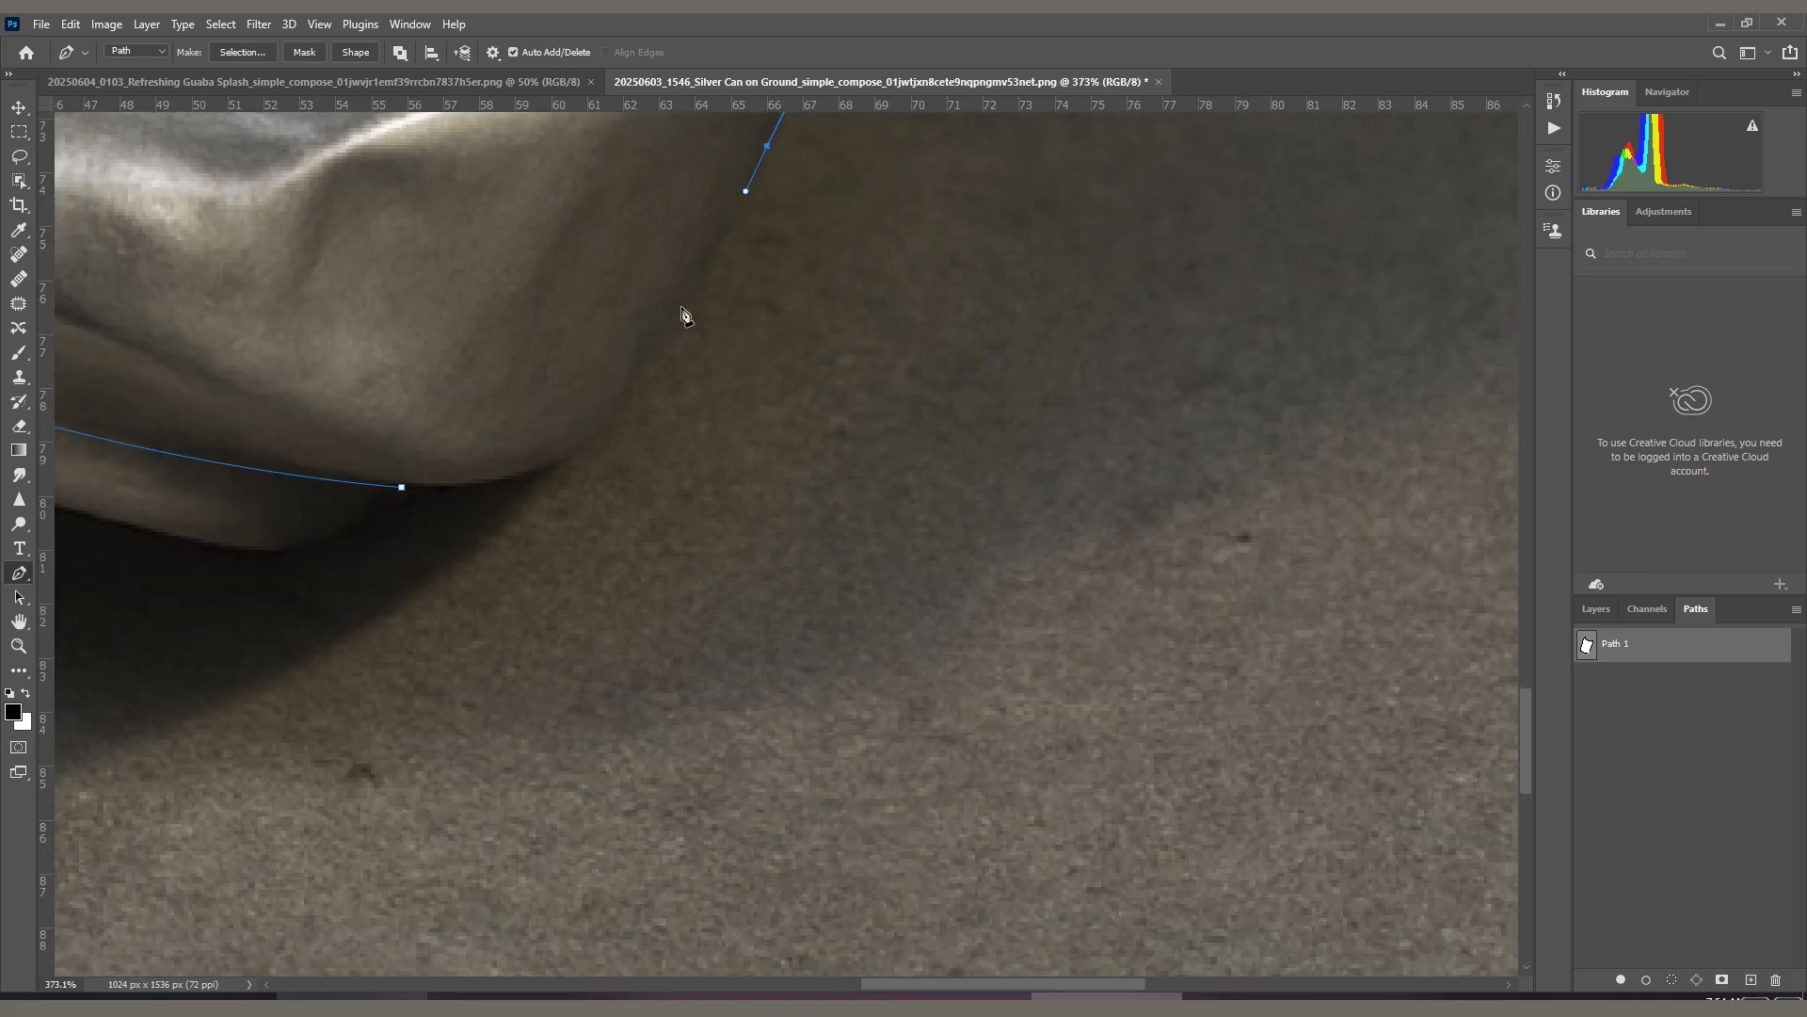
# Round the can's bottom-right corner and close the path at its starting point.
pyautogui.moveTo(591, 431); pyautogui.dragTo(557, 463)
pyautogui.moveTo(402, 487); pyautogui.dragTo(303, 494)
pyautogui.scroll(-4, 436, 522)
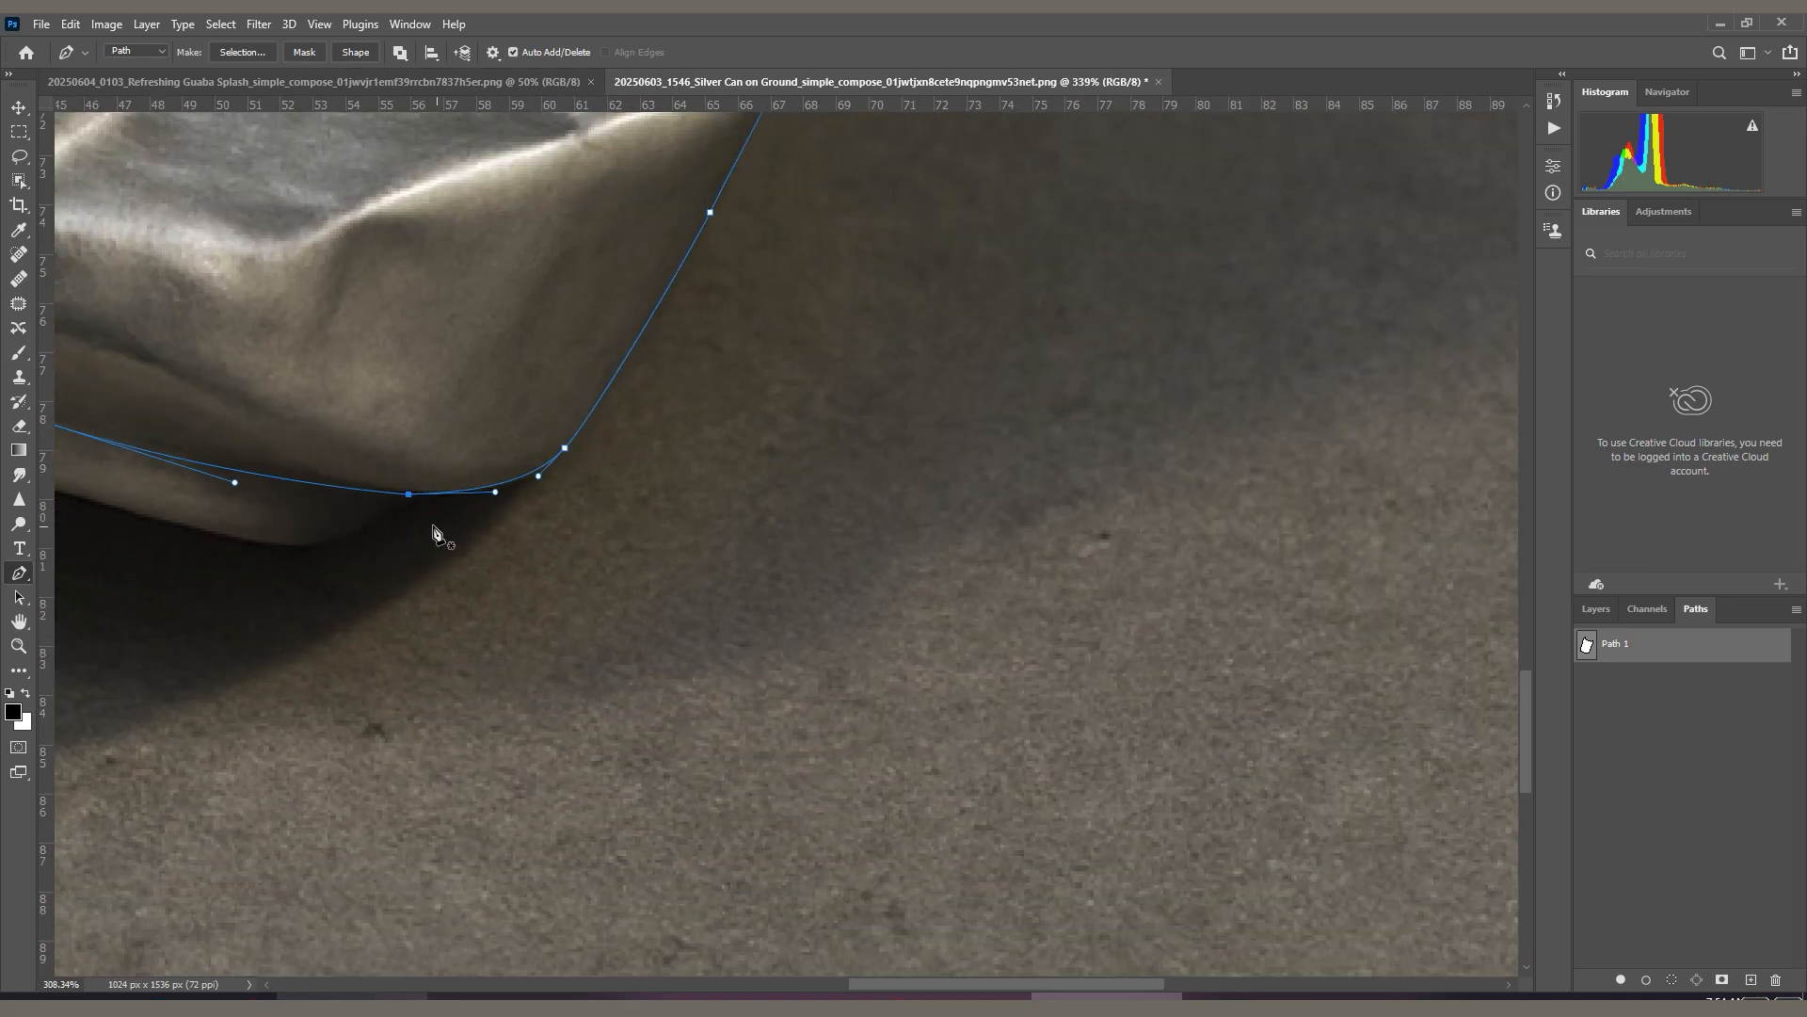
pyautogui.scroll(-15, 444, 521)
# Load the can path as a selection to check it in Quick Mask mode, and save the document.
pyautogui.hotkey('ctrl', 'Return')
pyautogui.press('q')
pyautogui.scroll(3, 512, 436)
pyautogui.press('q')
pyautogui.hotkey('ctrl', 's')
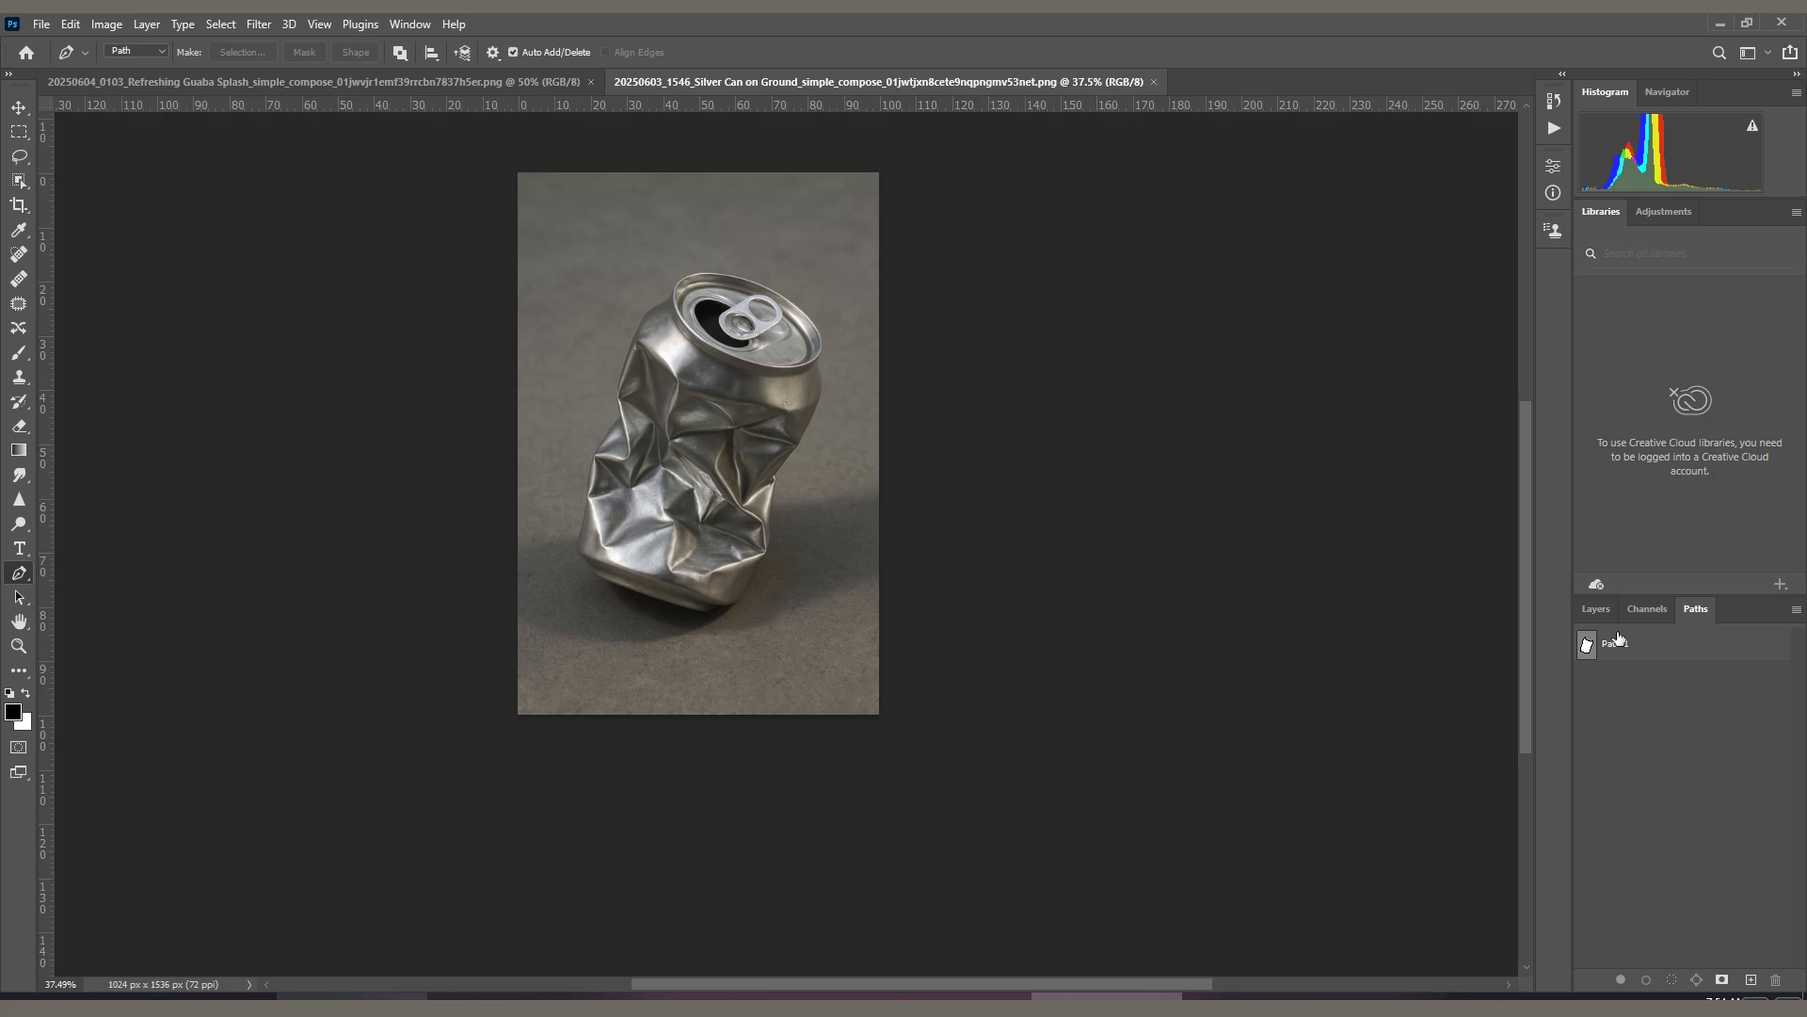
# Duplicate the Background layer of the can image.
pyautogui.click(1597, 610)
pyautogui.hotkey('ctrl', 'j')
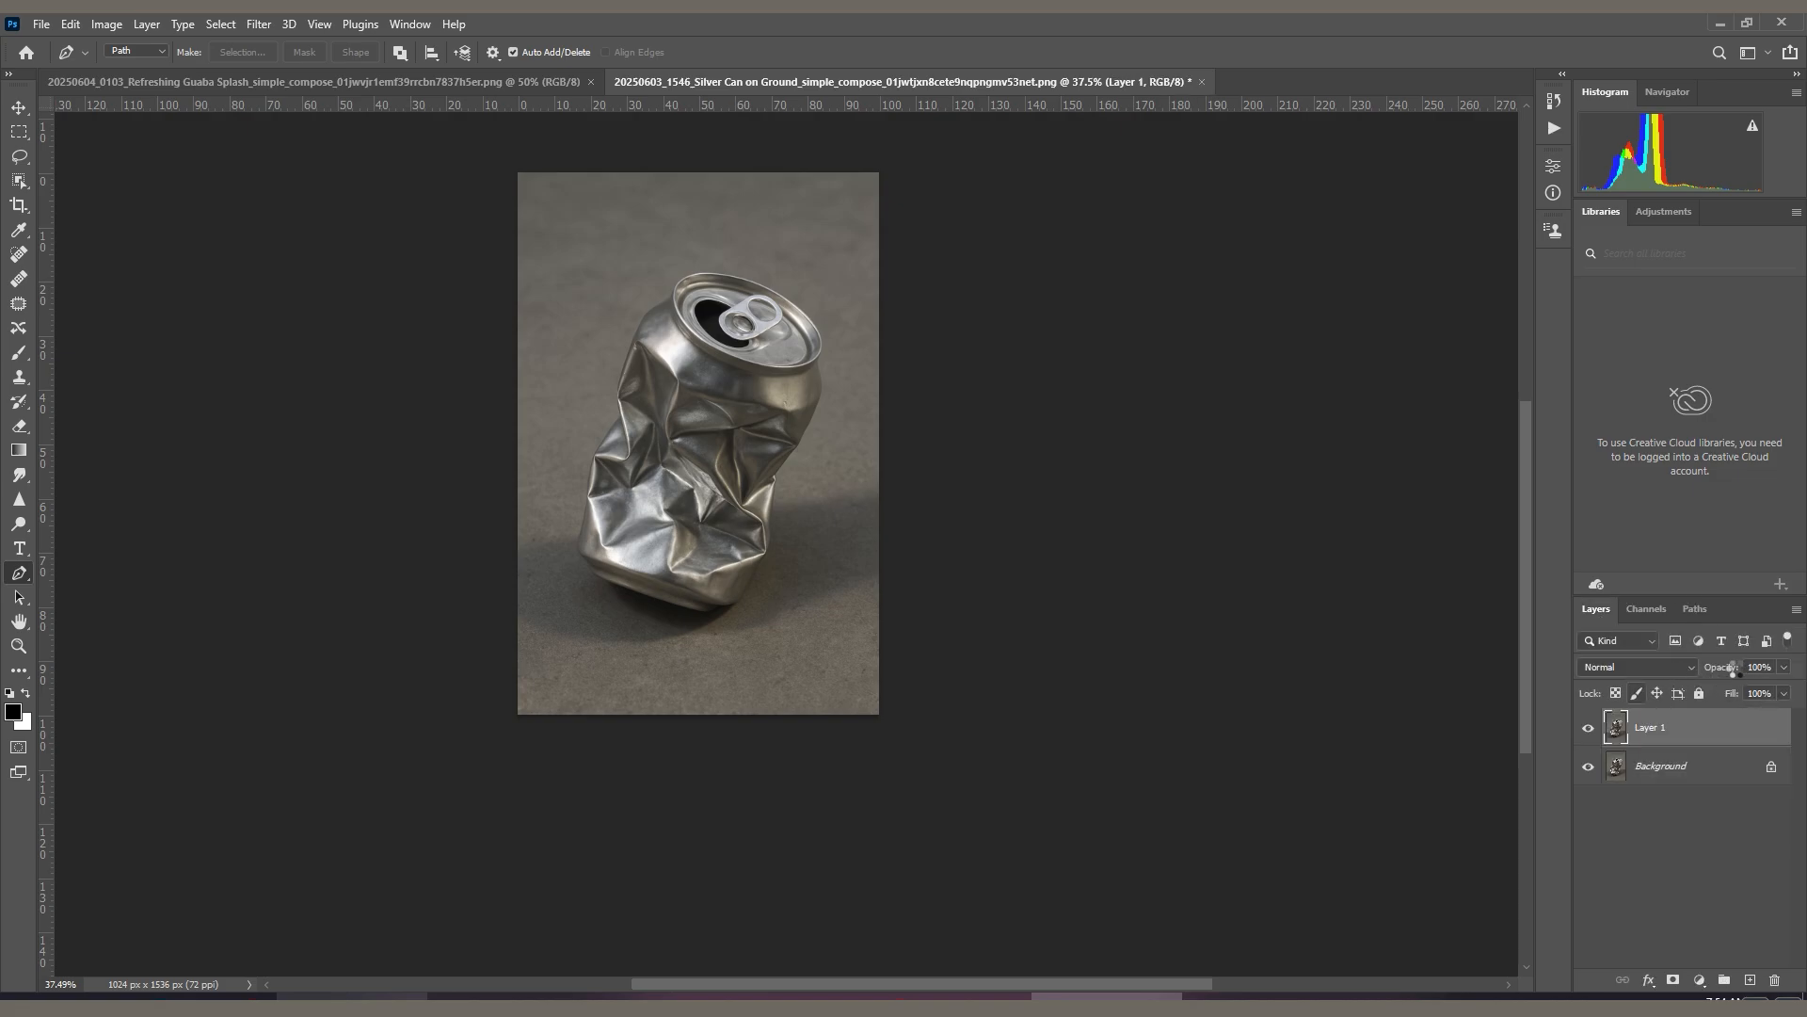
# Mask Layer 1 to the can body using Path 1 as a selection feathered by 0.5 pixels.
pyautogui.click(1697, 610)
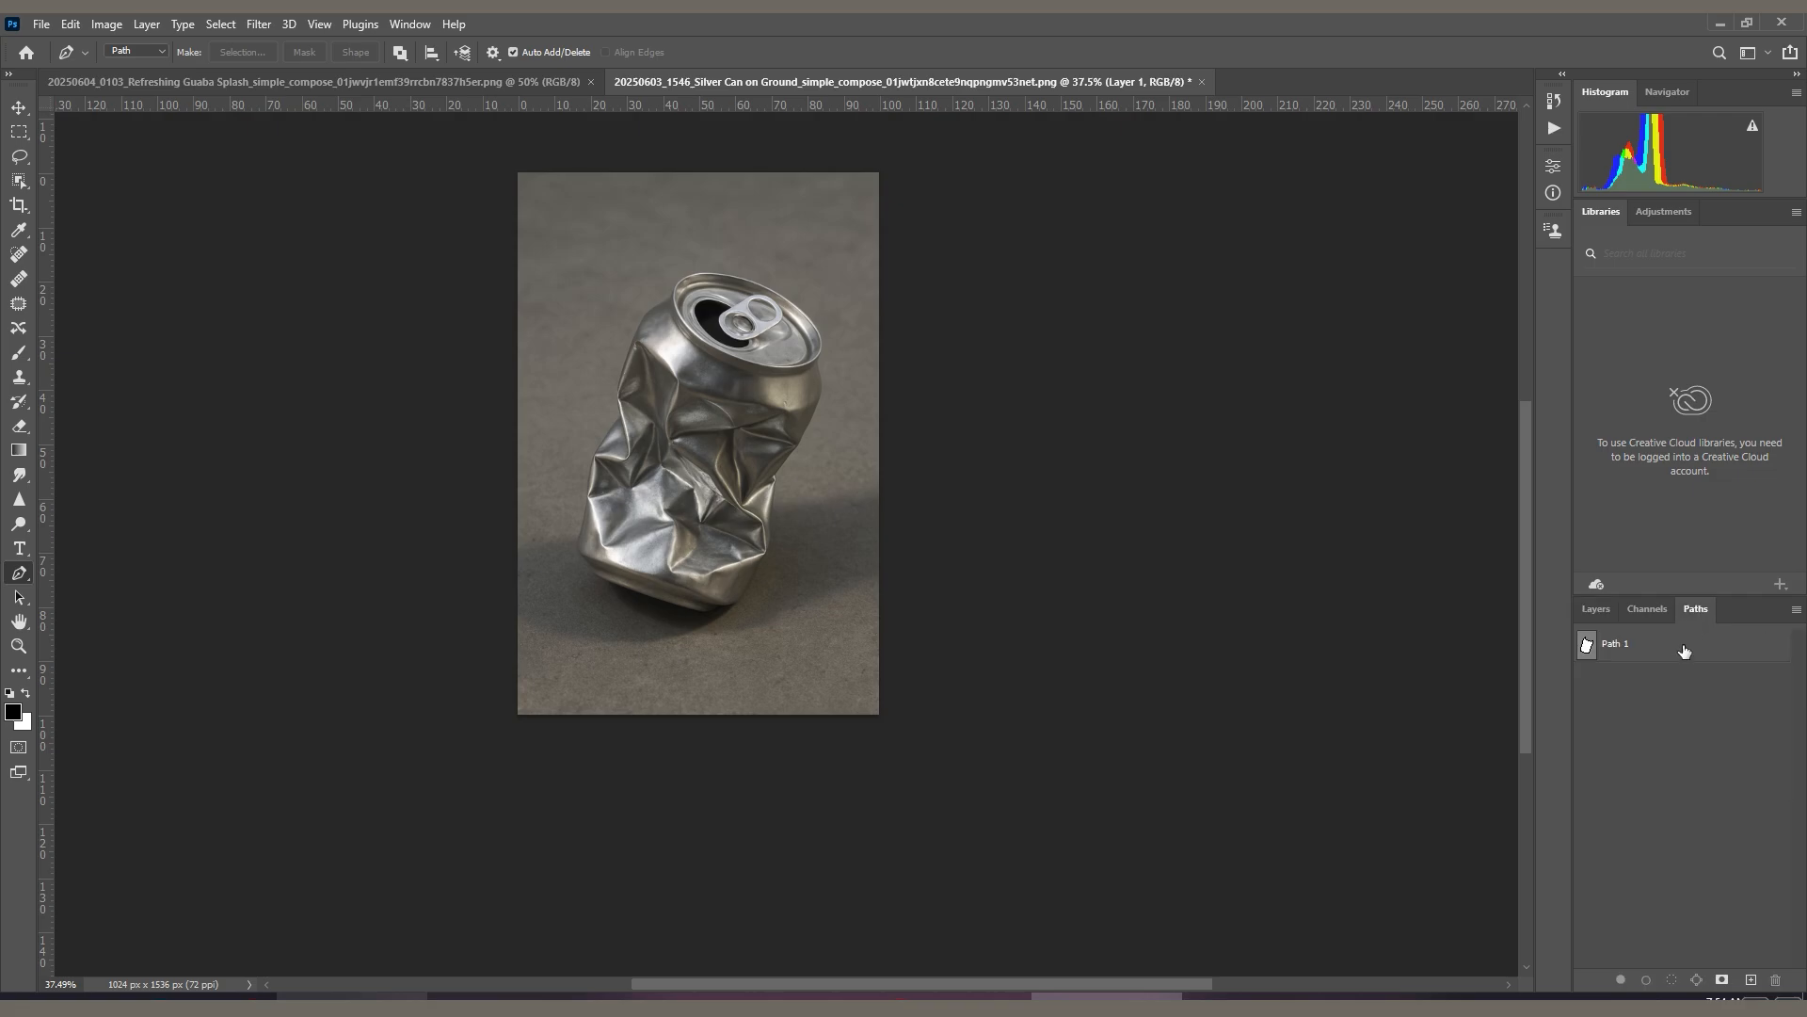
pyautogui.keyDown('ctrl'); pyautogui.click(1587, 646); pyautogui.keyUp('ctrl')
pyautogui.hotkey('shift', 'F6')
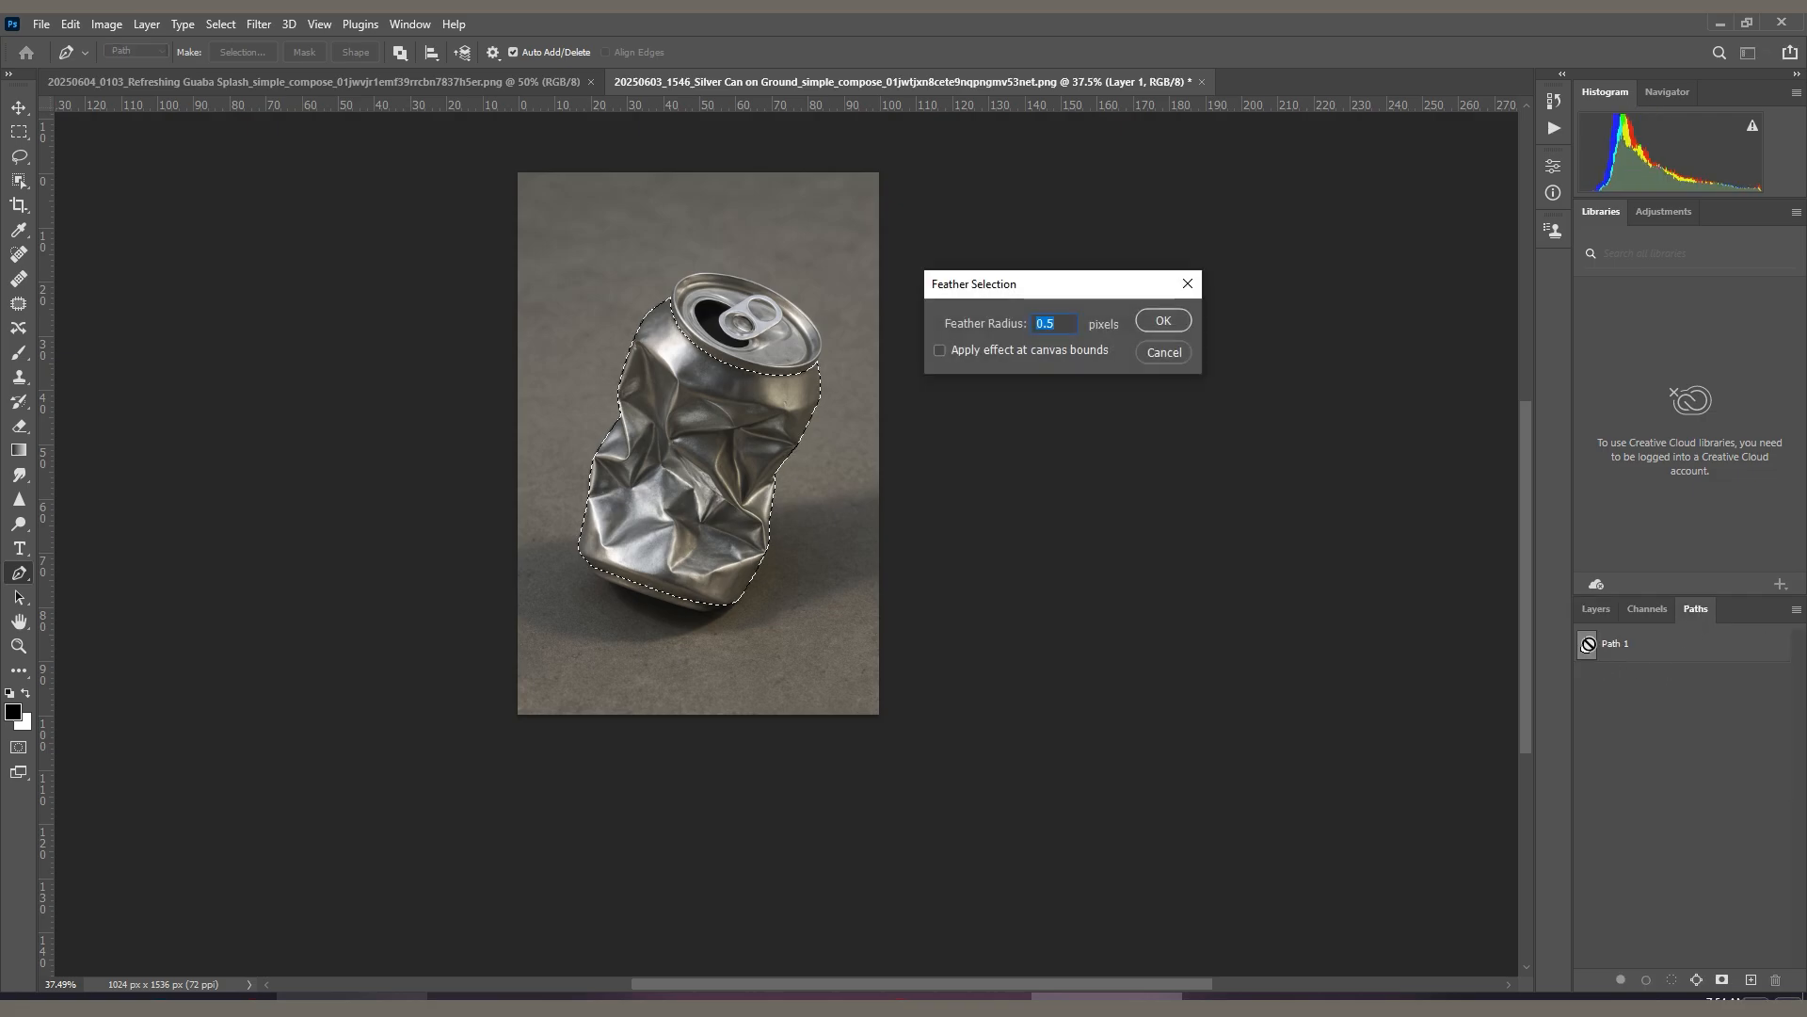
pyautogui.press('Return')
pyautogui.click(1595, 610)
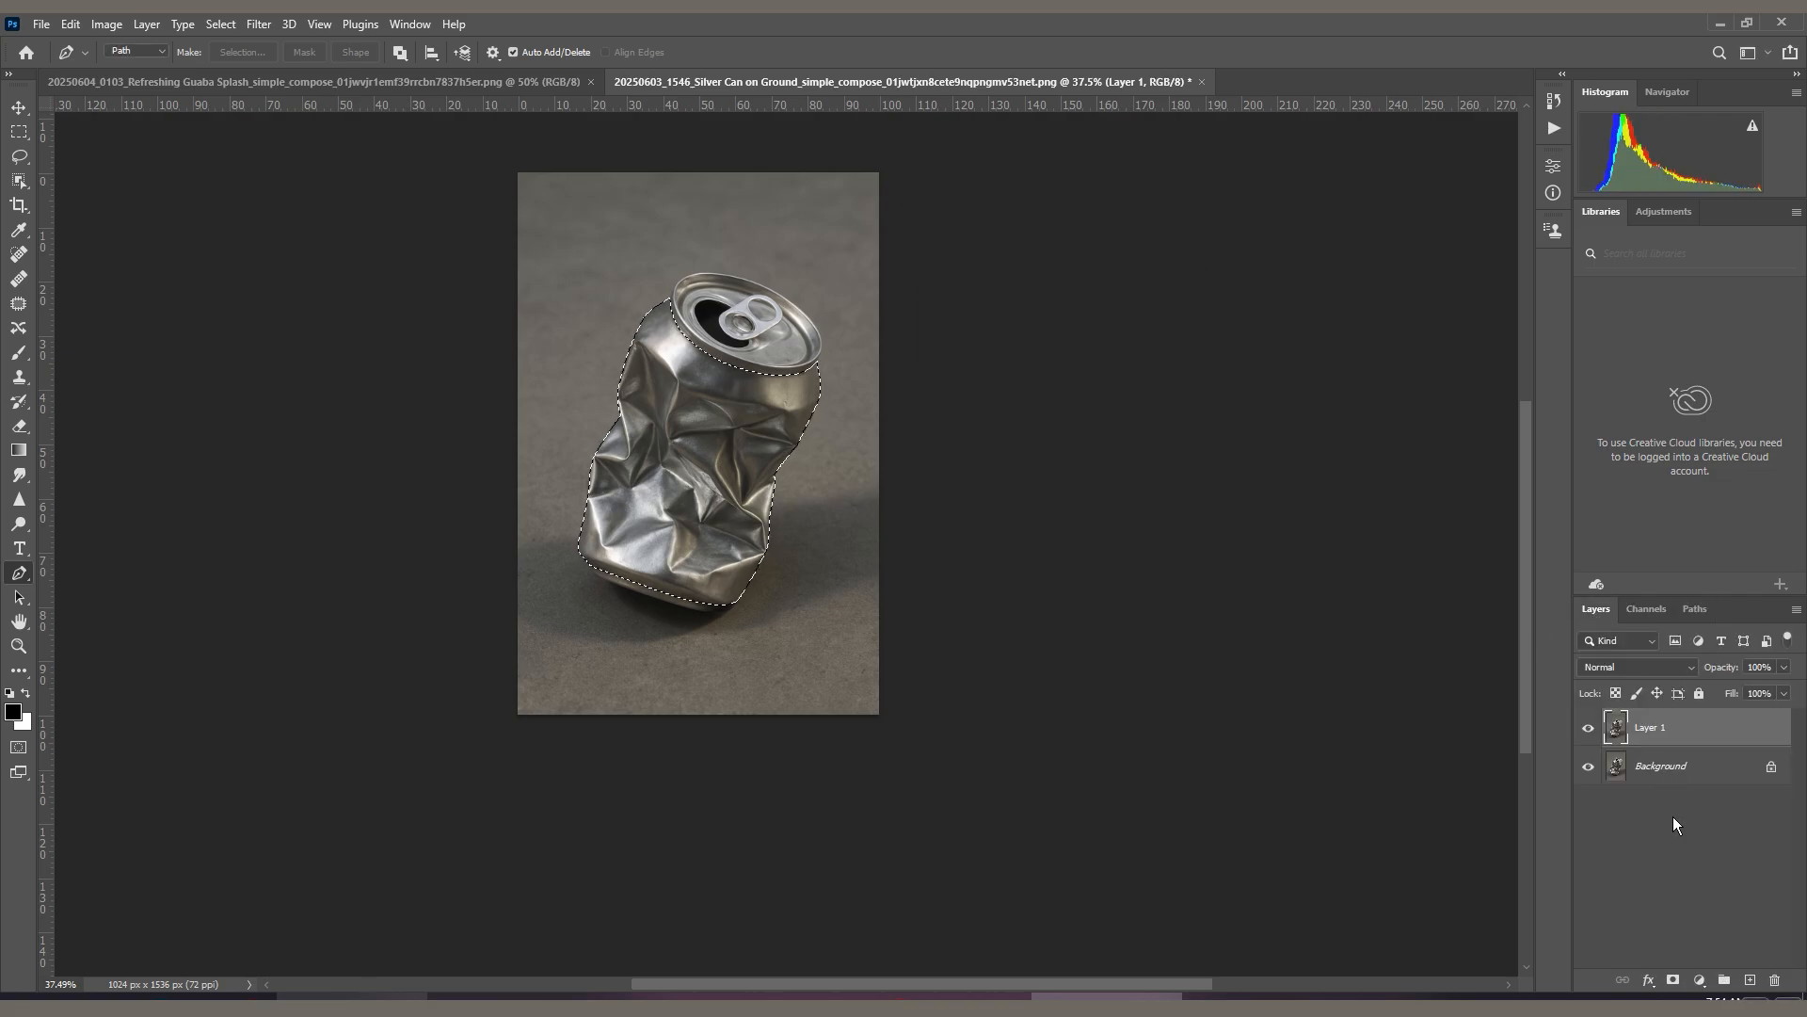
pyautogui.click(1674, 980)
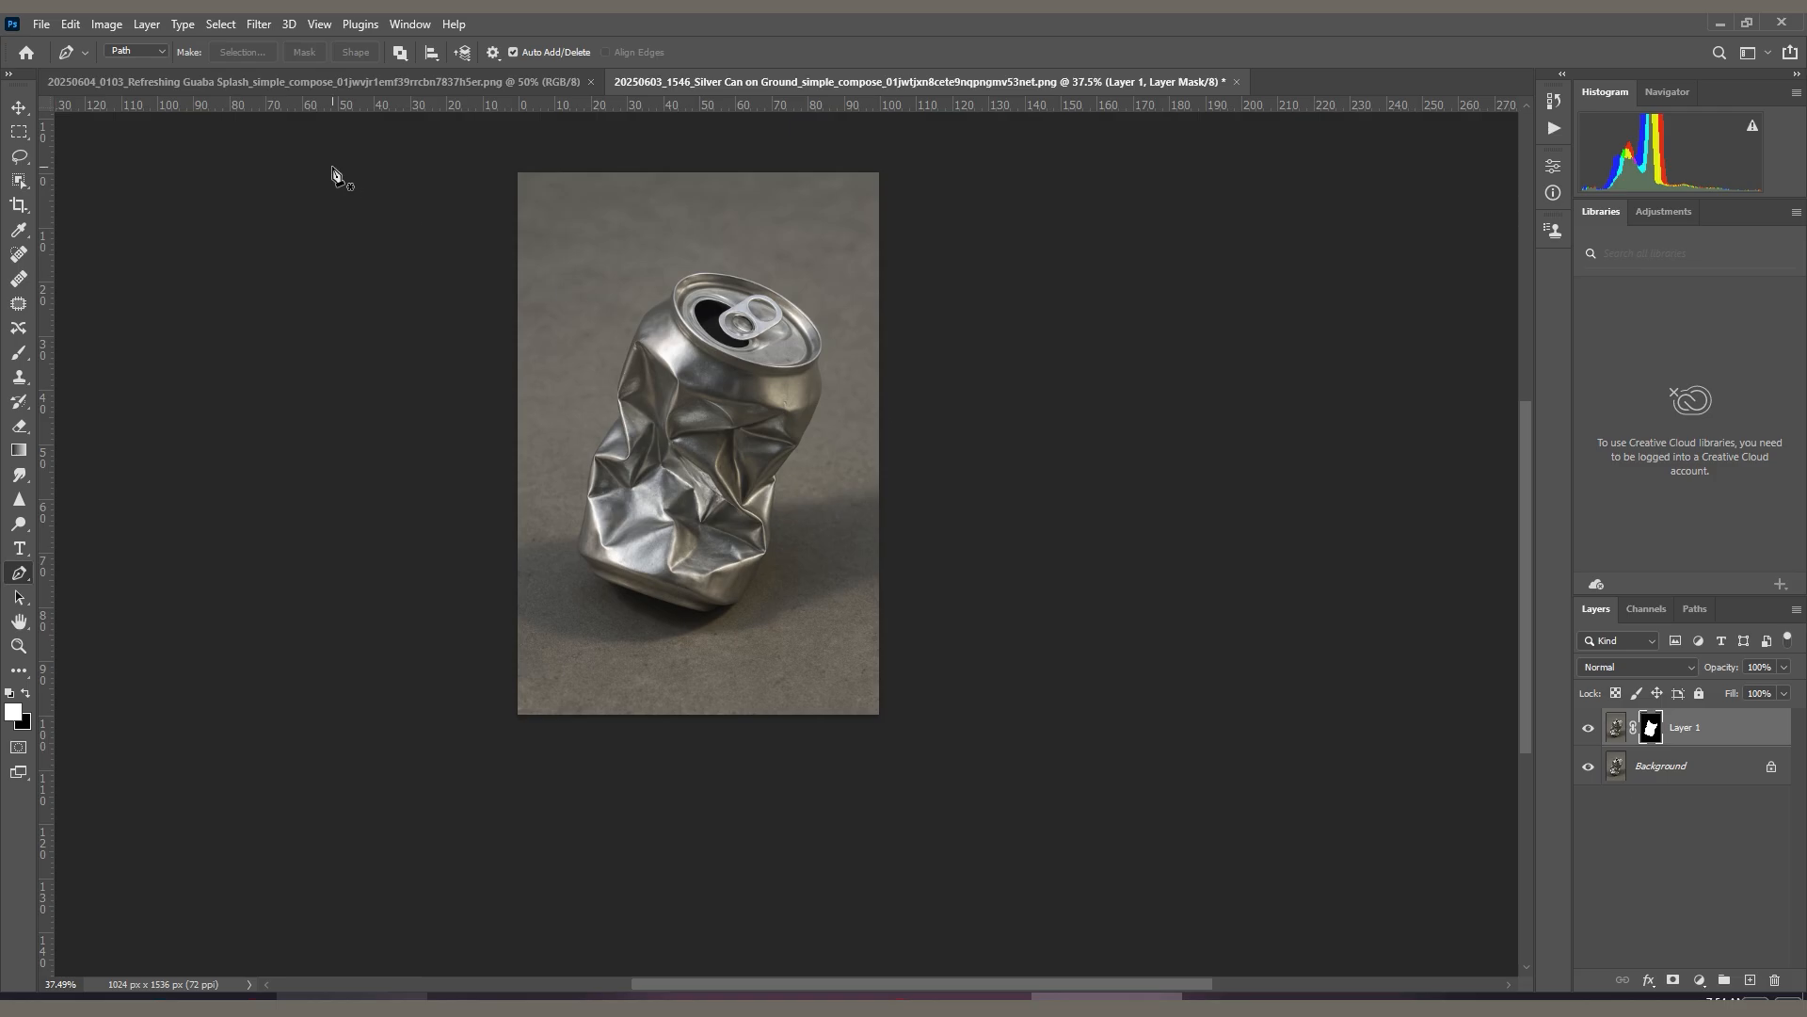
# Switch to the guava juice poster document.
pyautogui.click(438, 83)
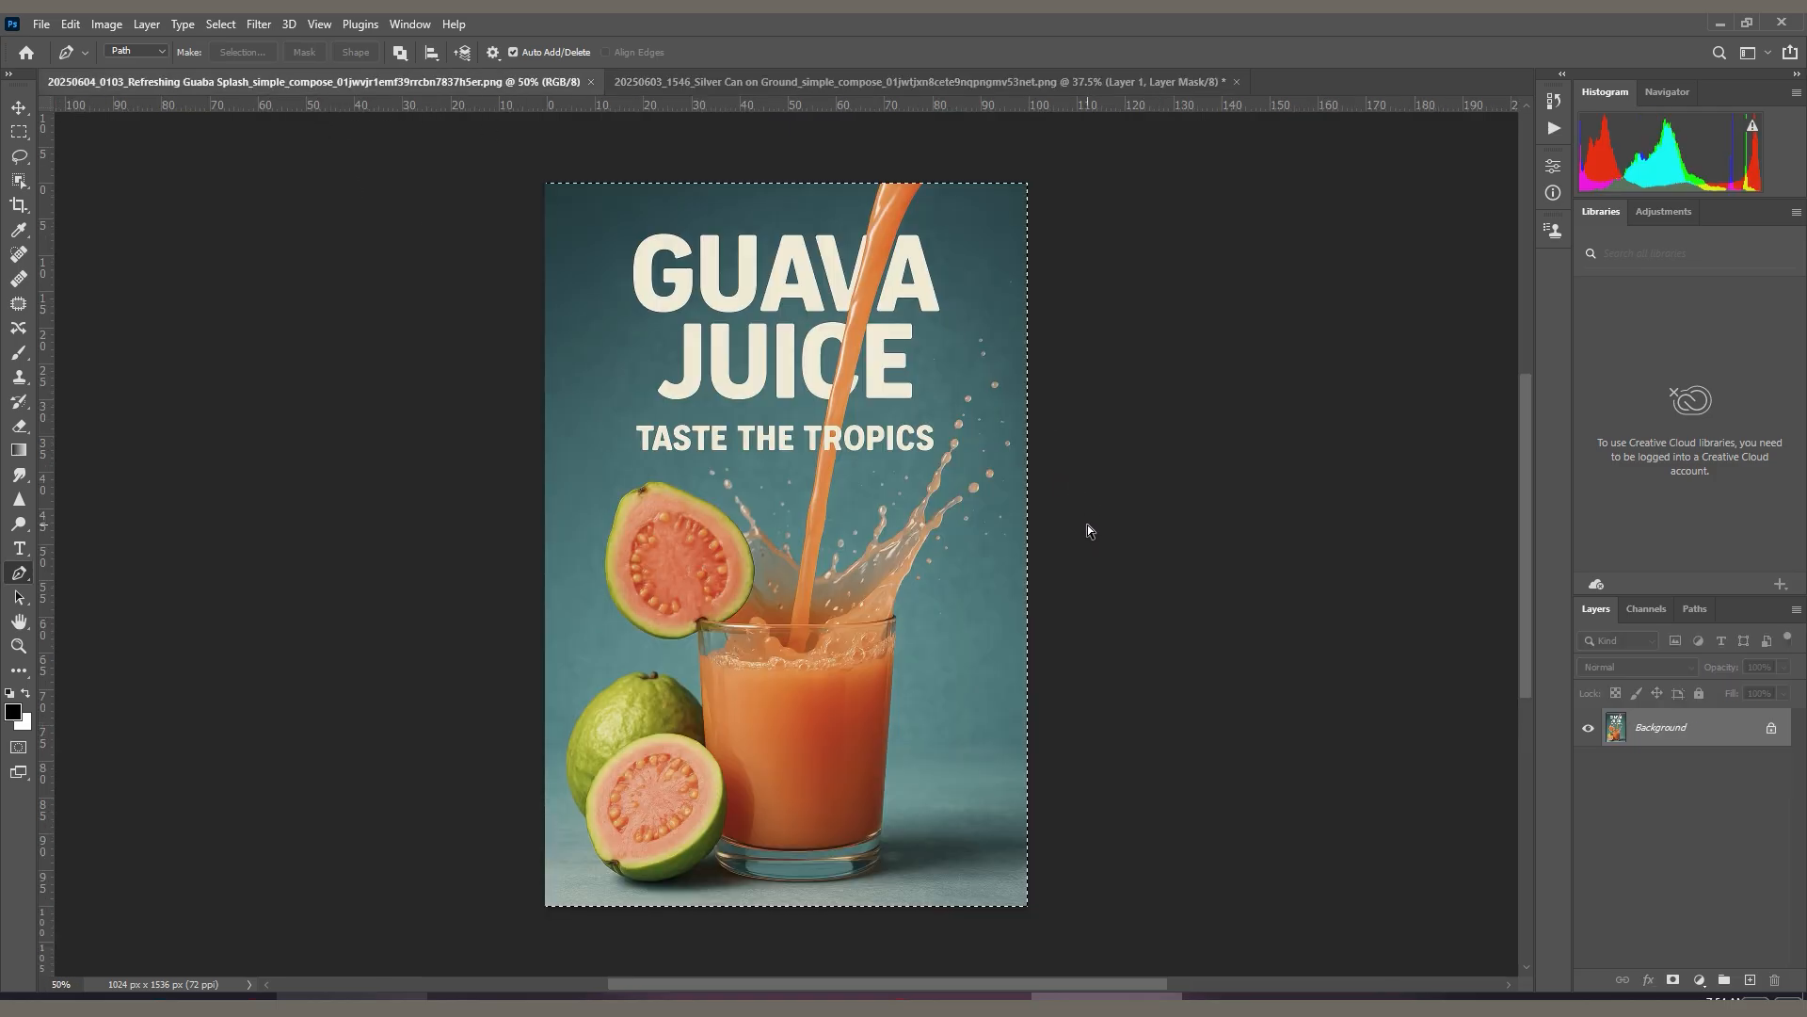
# Draw a red-filled rectangle shape over the can, about 629 by 1001 px.
pyautogui.click(210, 52)
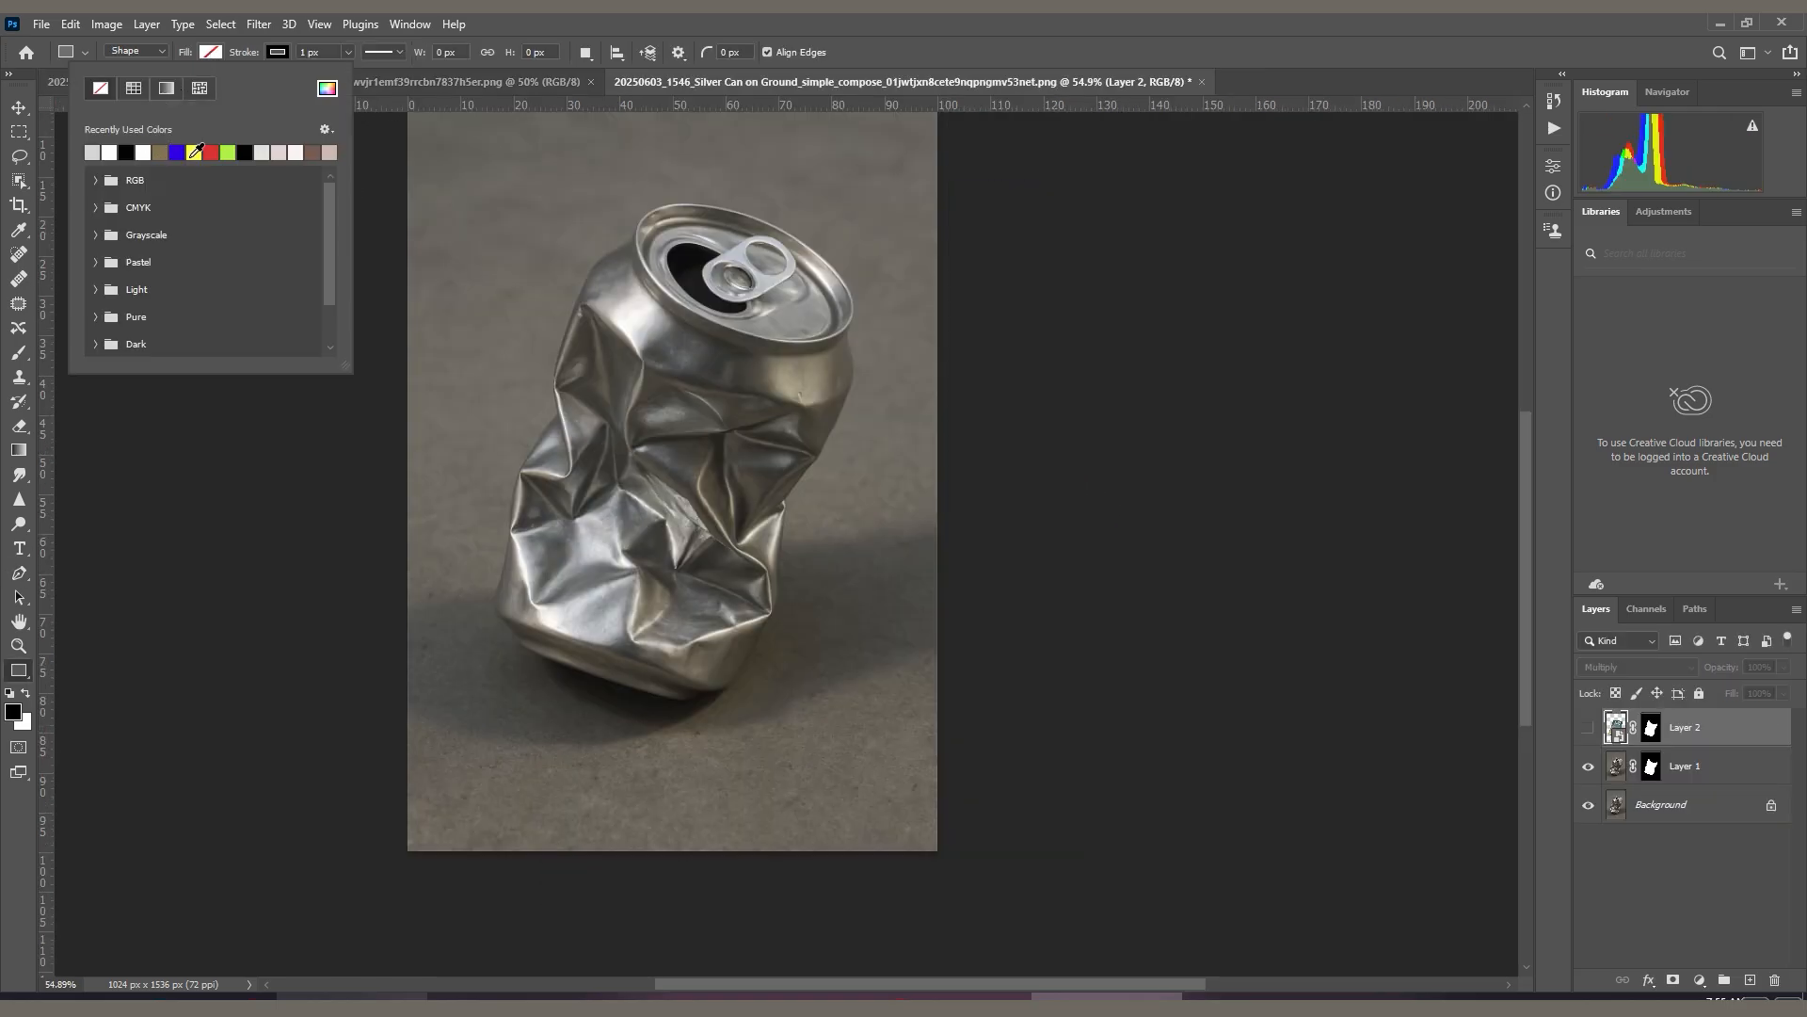
pyautogui.click(211, 151)
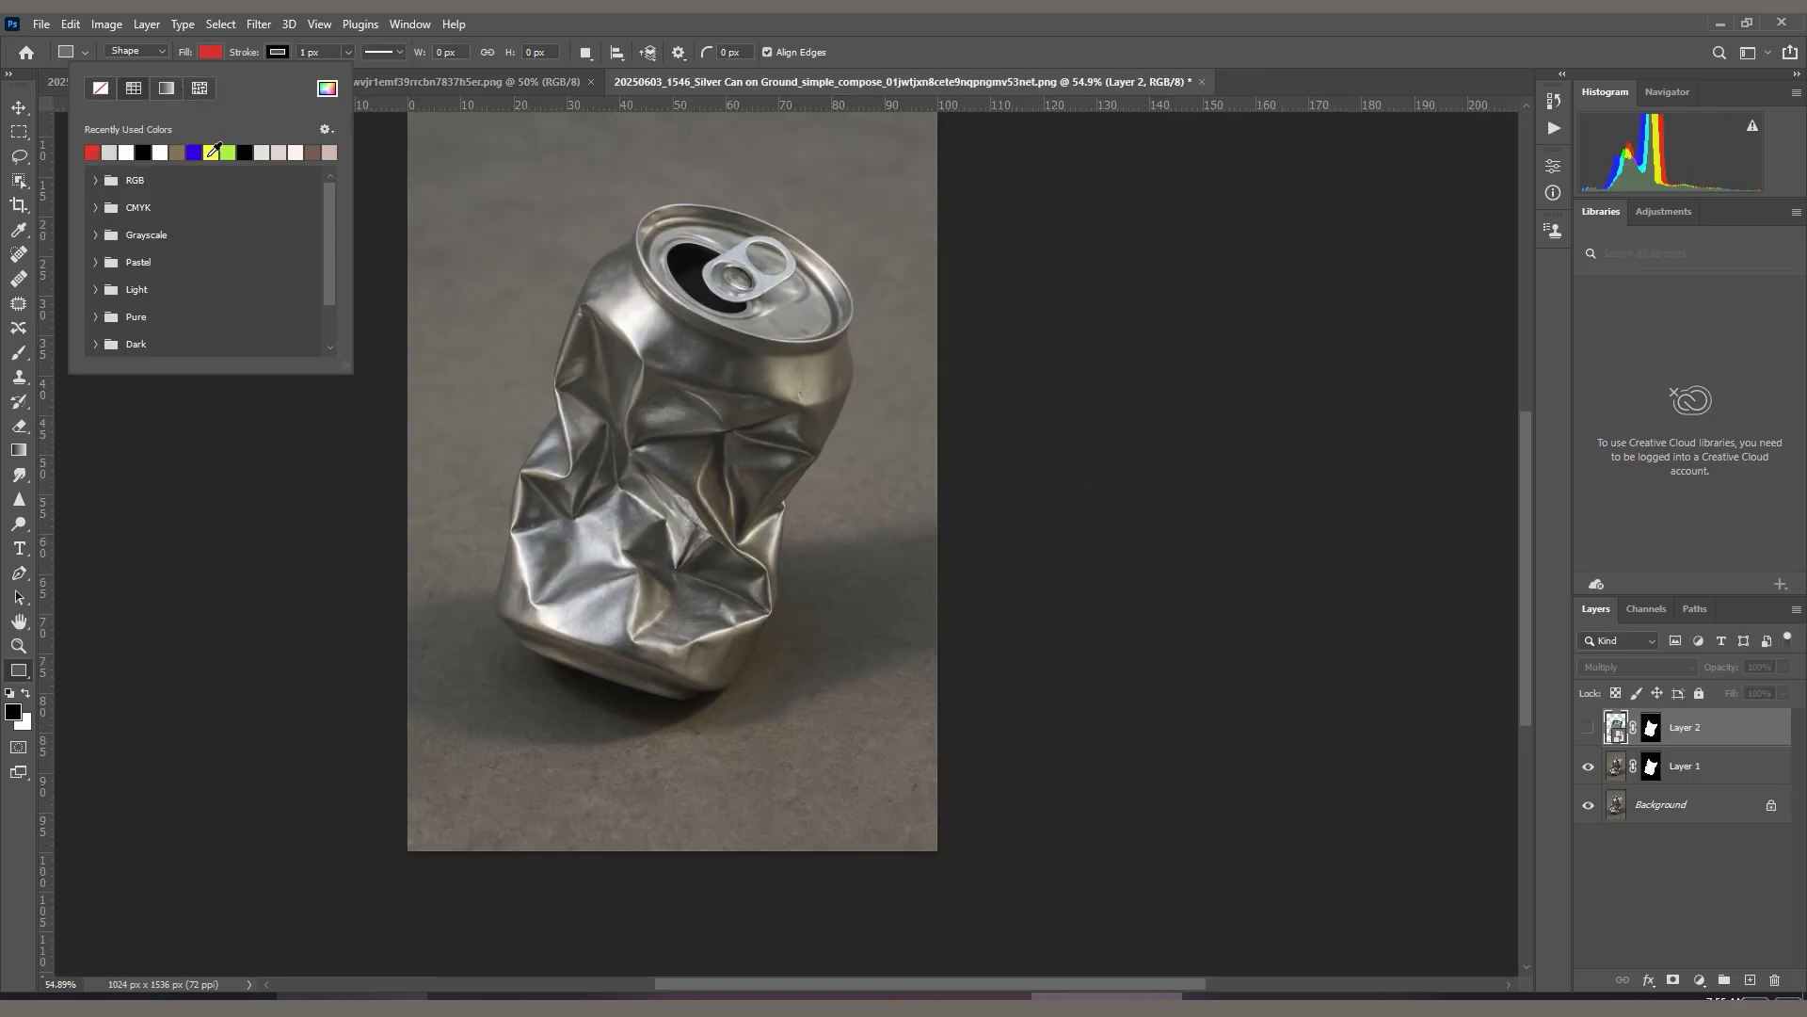
pyautogui.moveTo(499, 307); pyautogui.dragTo(836, 759)
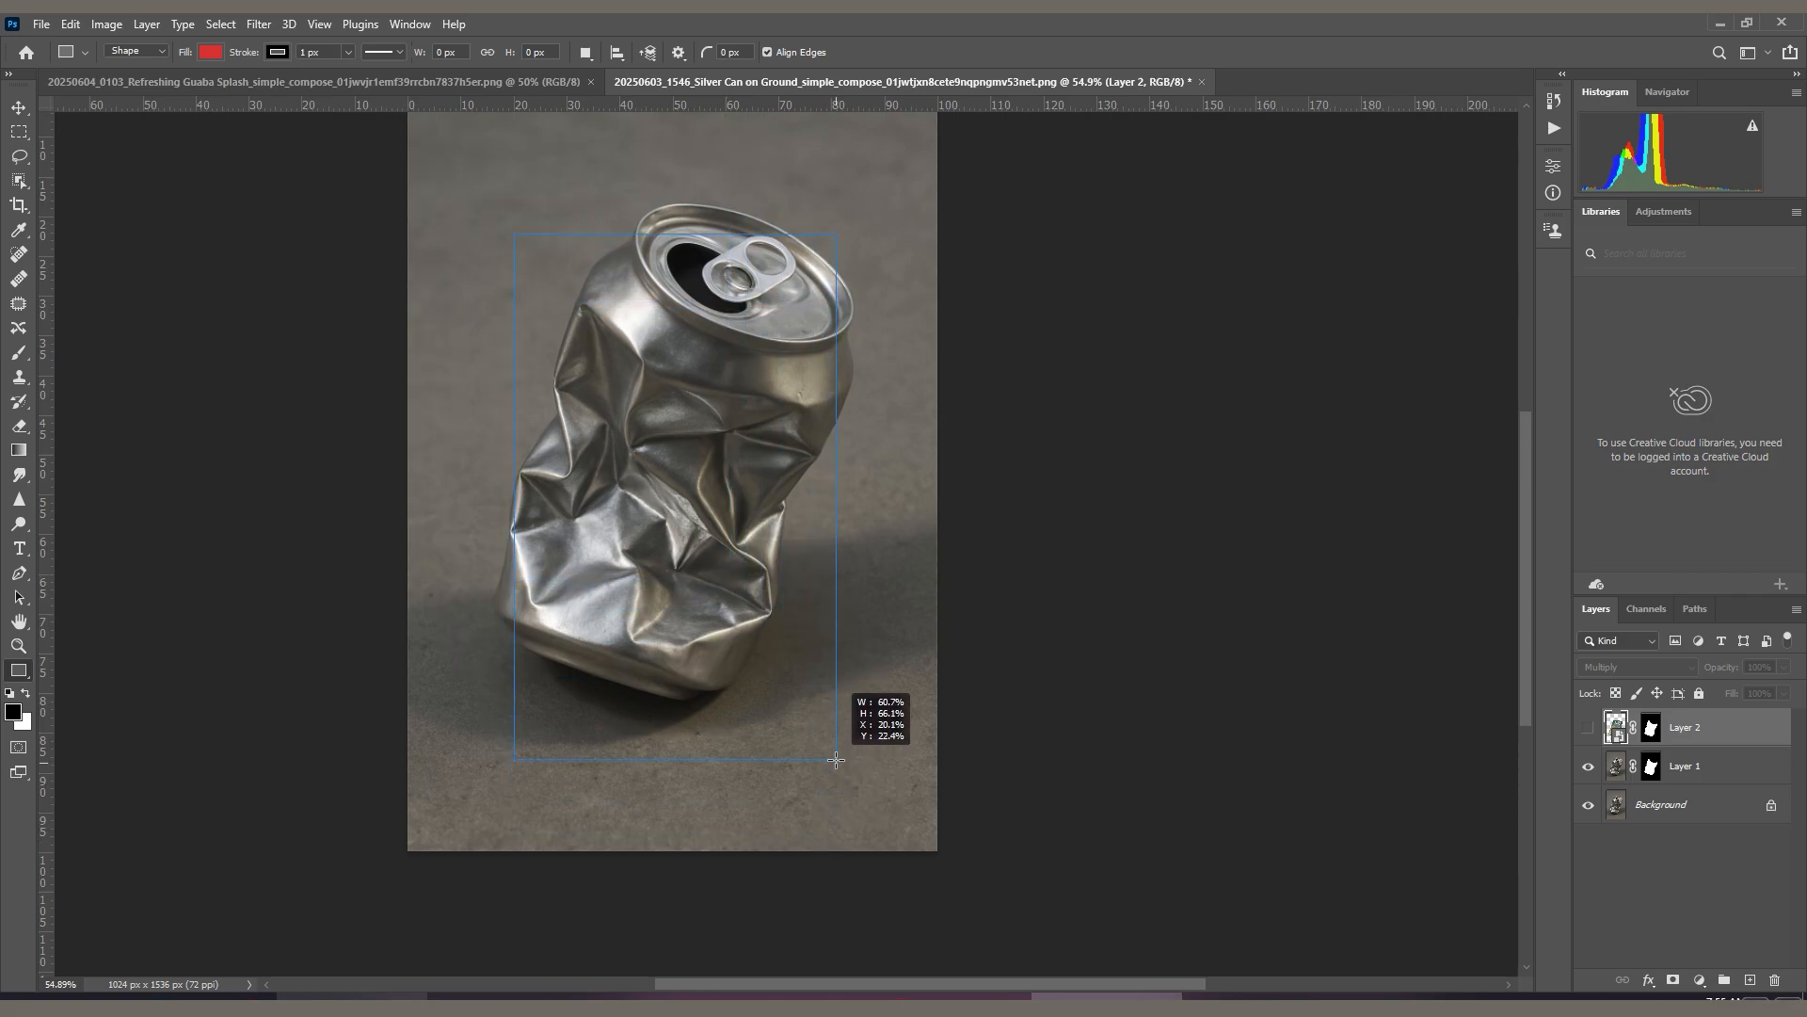
pyautogui.moveTo(836, 760)
pyautogui.mouseDown()
pyautogui.moveTo(828, 724)
pyautogui.moveTo(835, 750)
pyautogui.mouseUp()
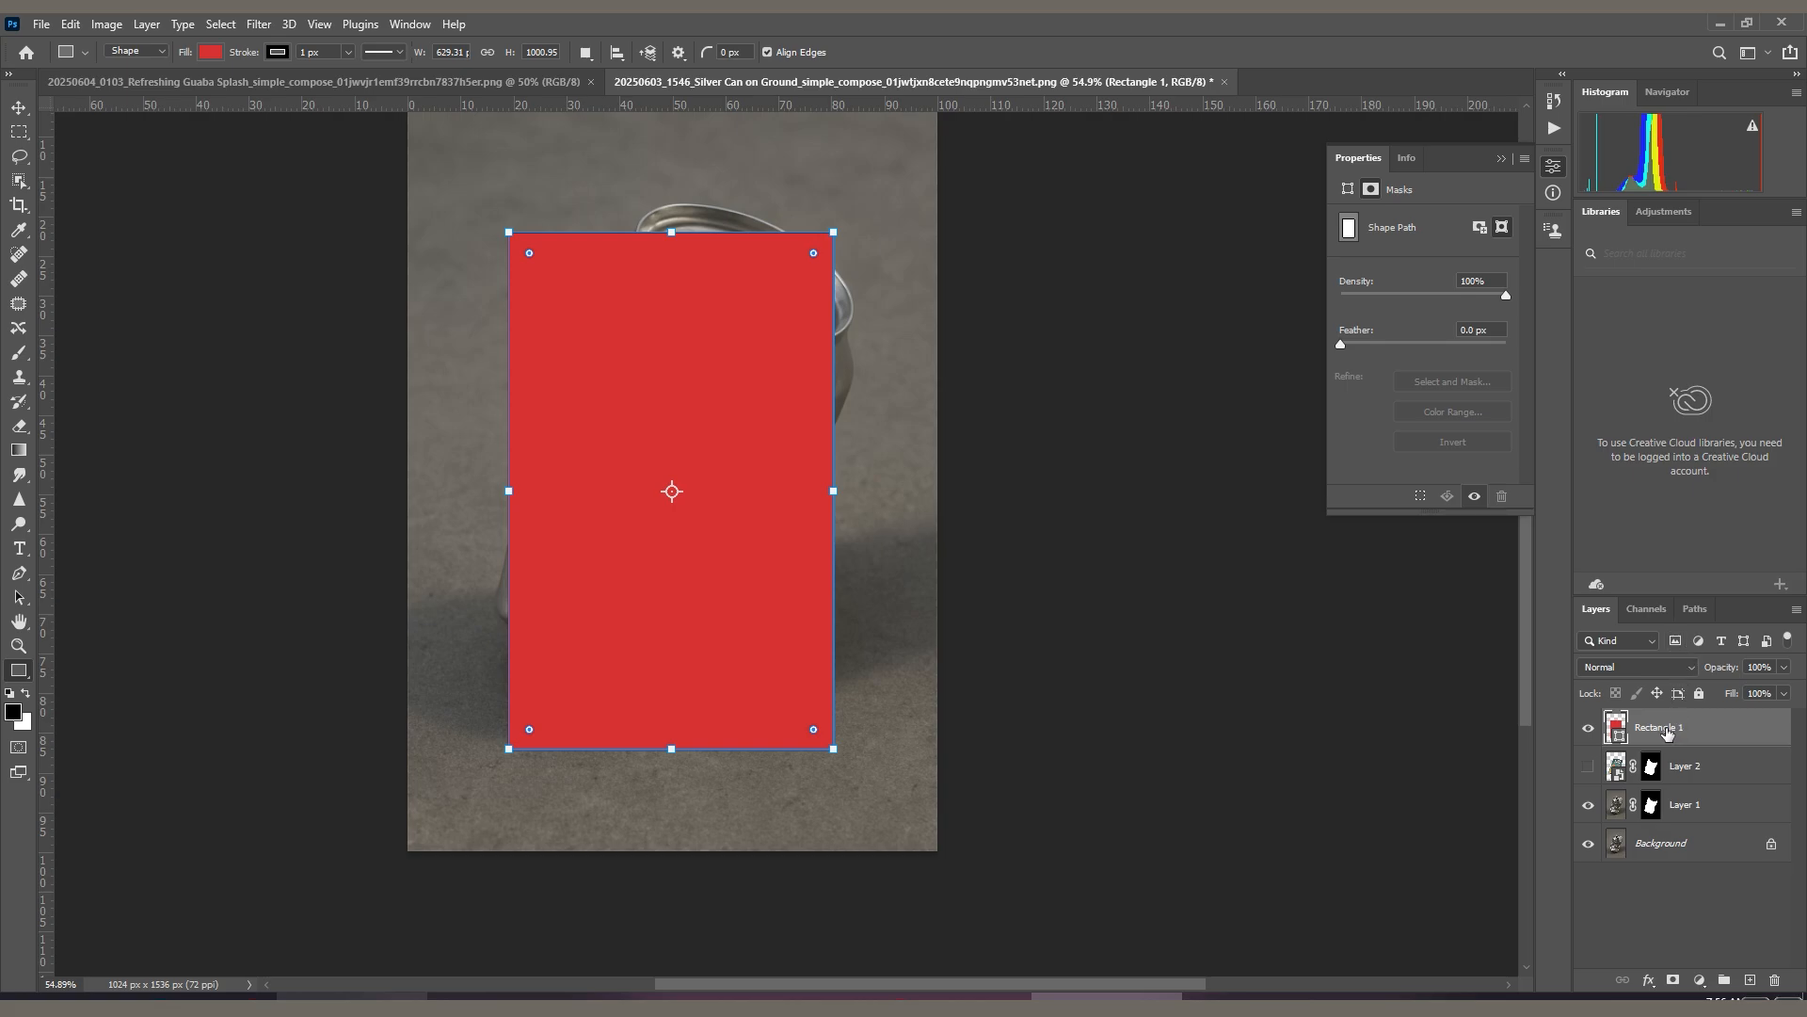
# Make the red rectangle semi-transparent and resize it to enclose the whole can, about 753 by 1012 px.
pyautogui.moveTo(1725, 685); pyautogui.dragTo(1685, 671)
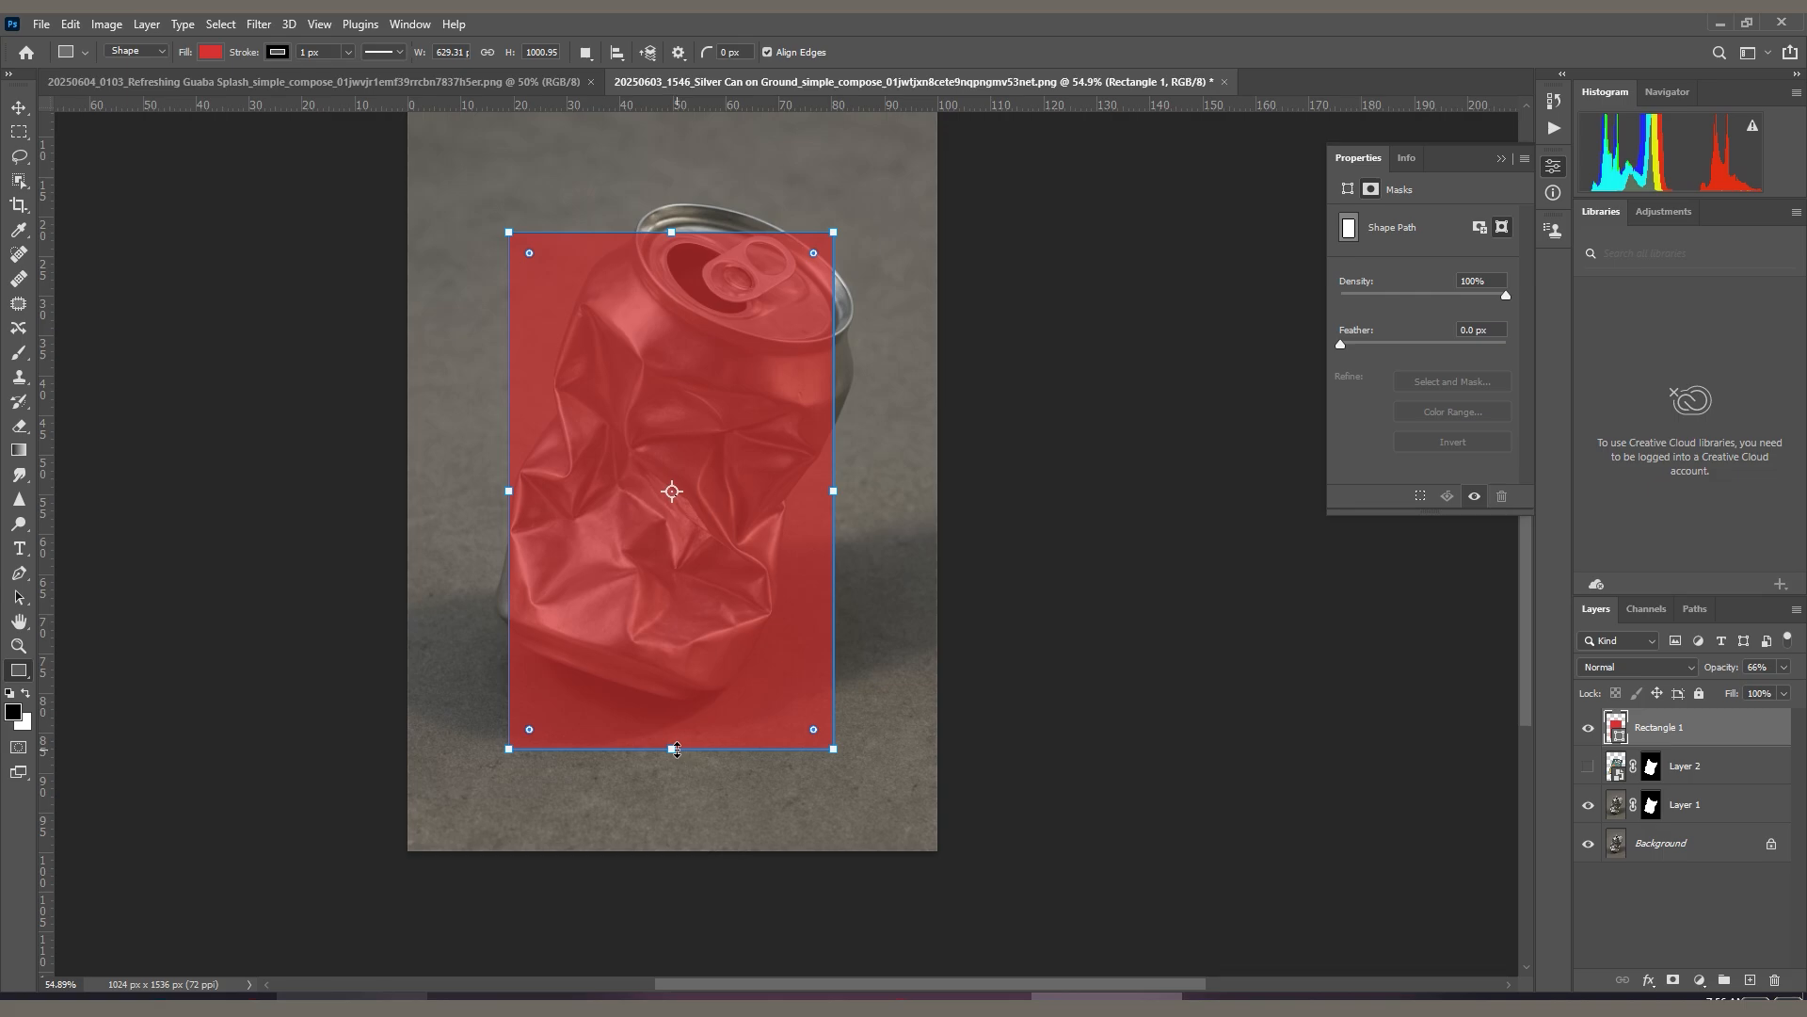
pyautogui.moveTo(670, 749); pyautogui.dragTo(670, 728)
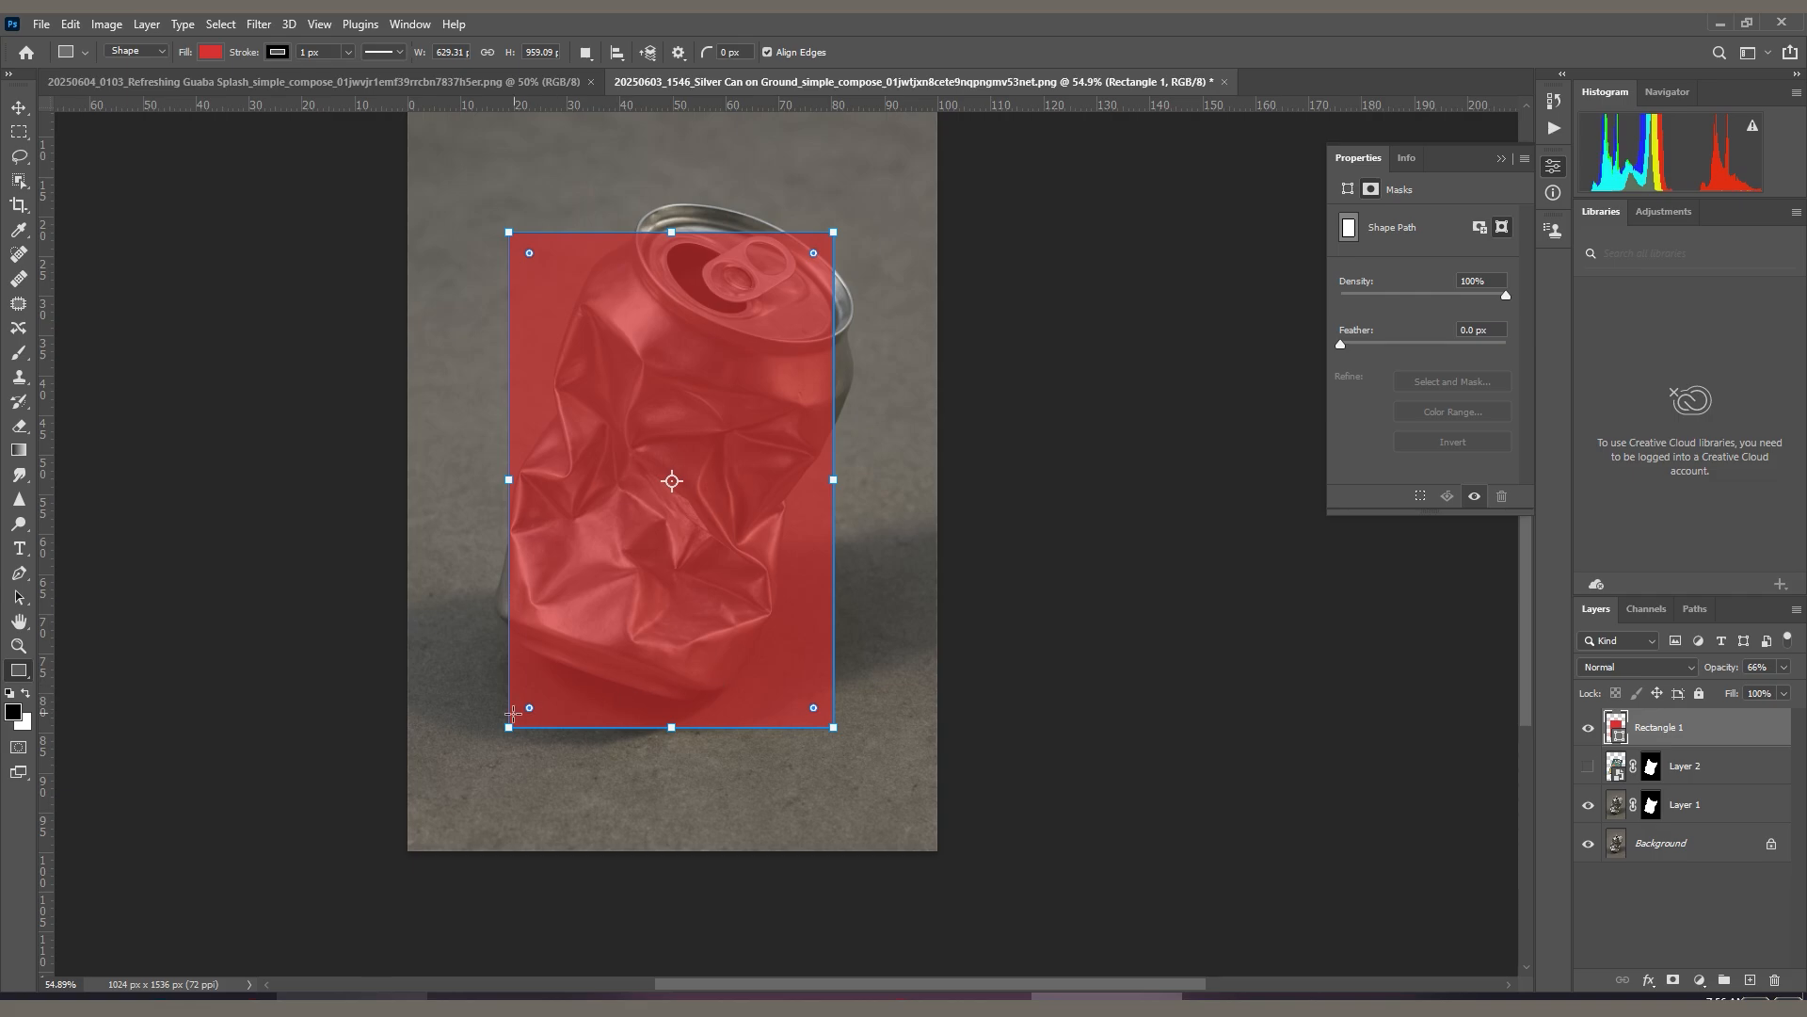
pyautogui.moveTo(508, 479); pyautogui.dragTo(472, 479)
pyautogui.moveTo(836, 479); pyautogui.dragTo(860, 479)
pyautogui.moveTo(664, 229); pyautogui.dragTo(666, 205)
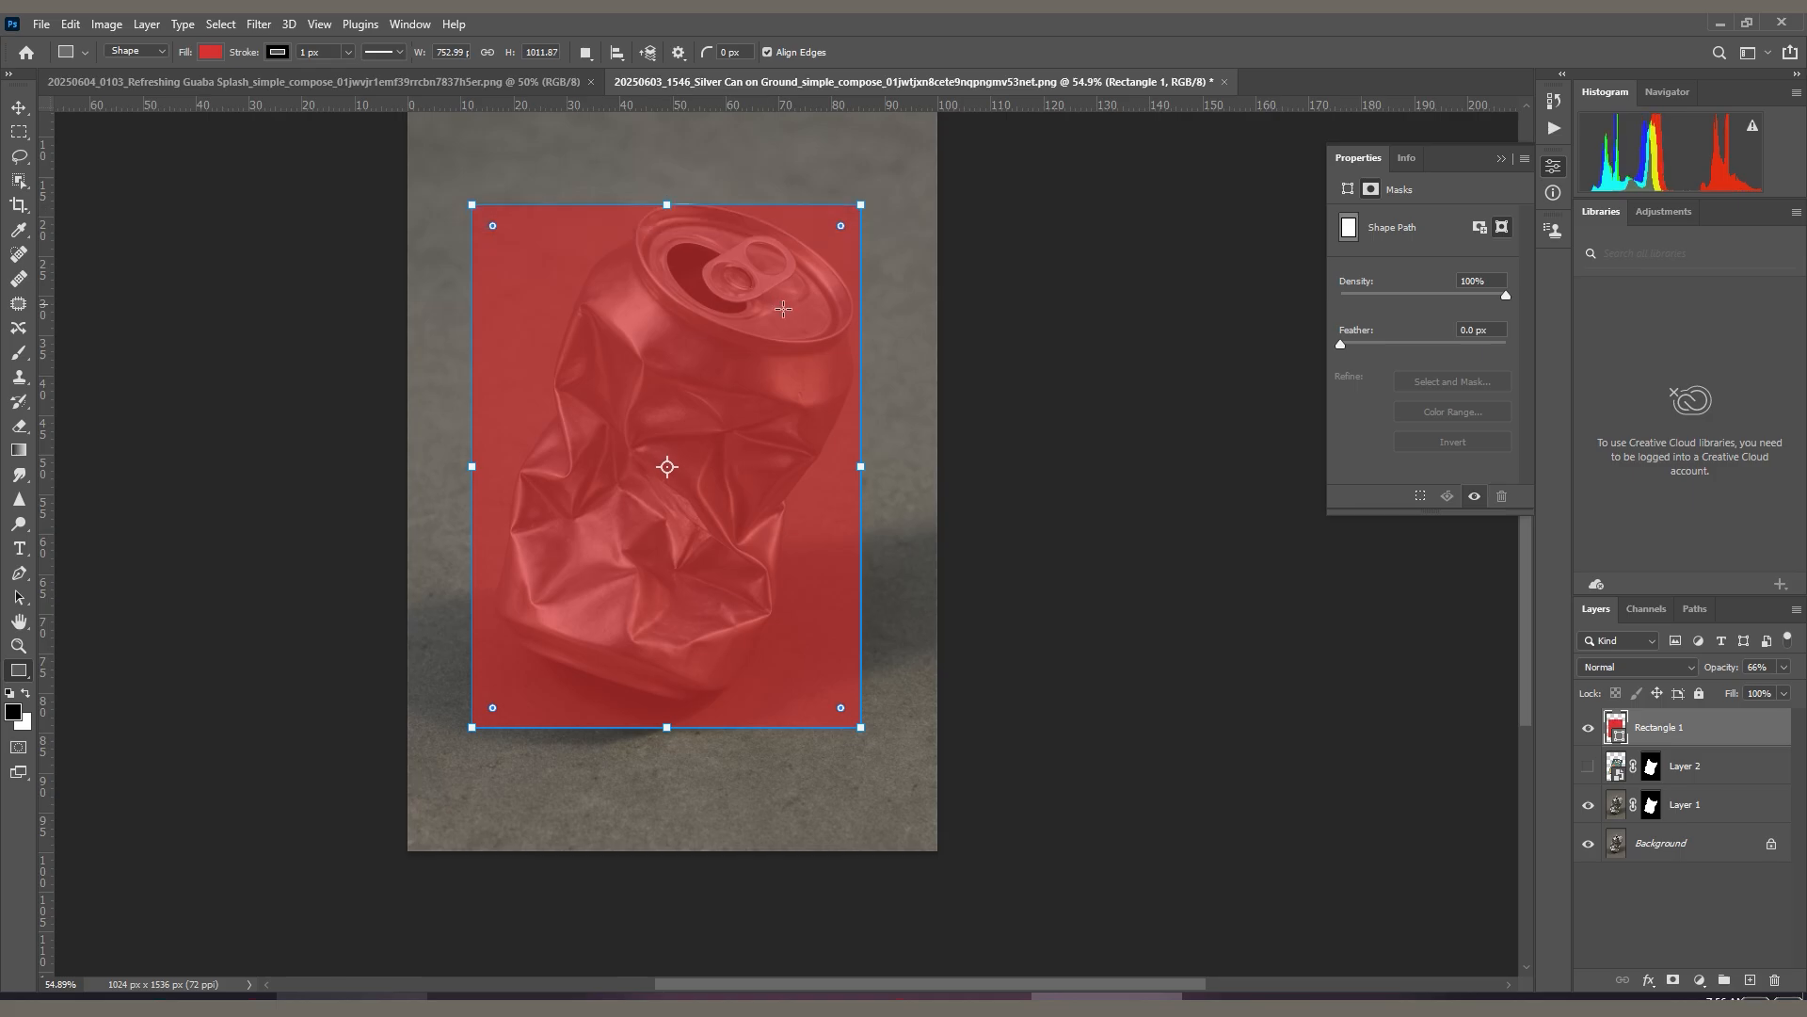
# Convert the Rectangle 1 layer to a smart object.
pyautogui.rightClick(1675, 727)
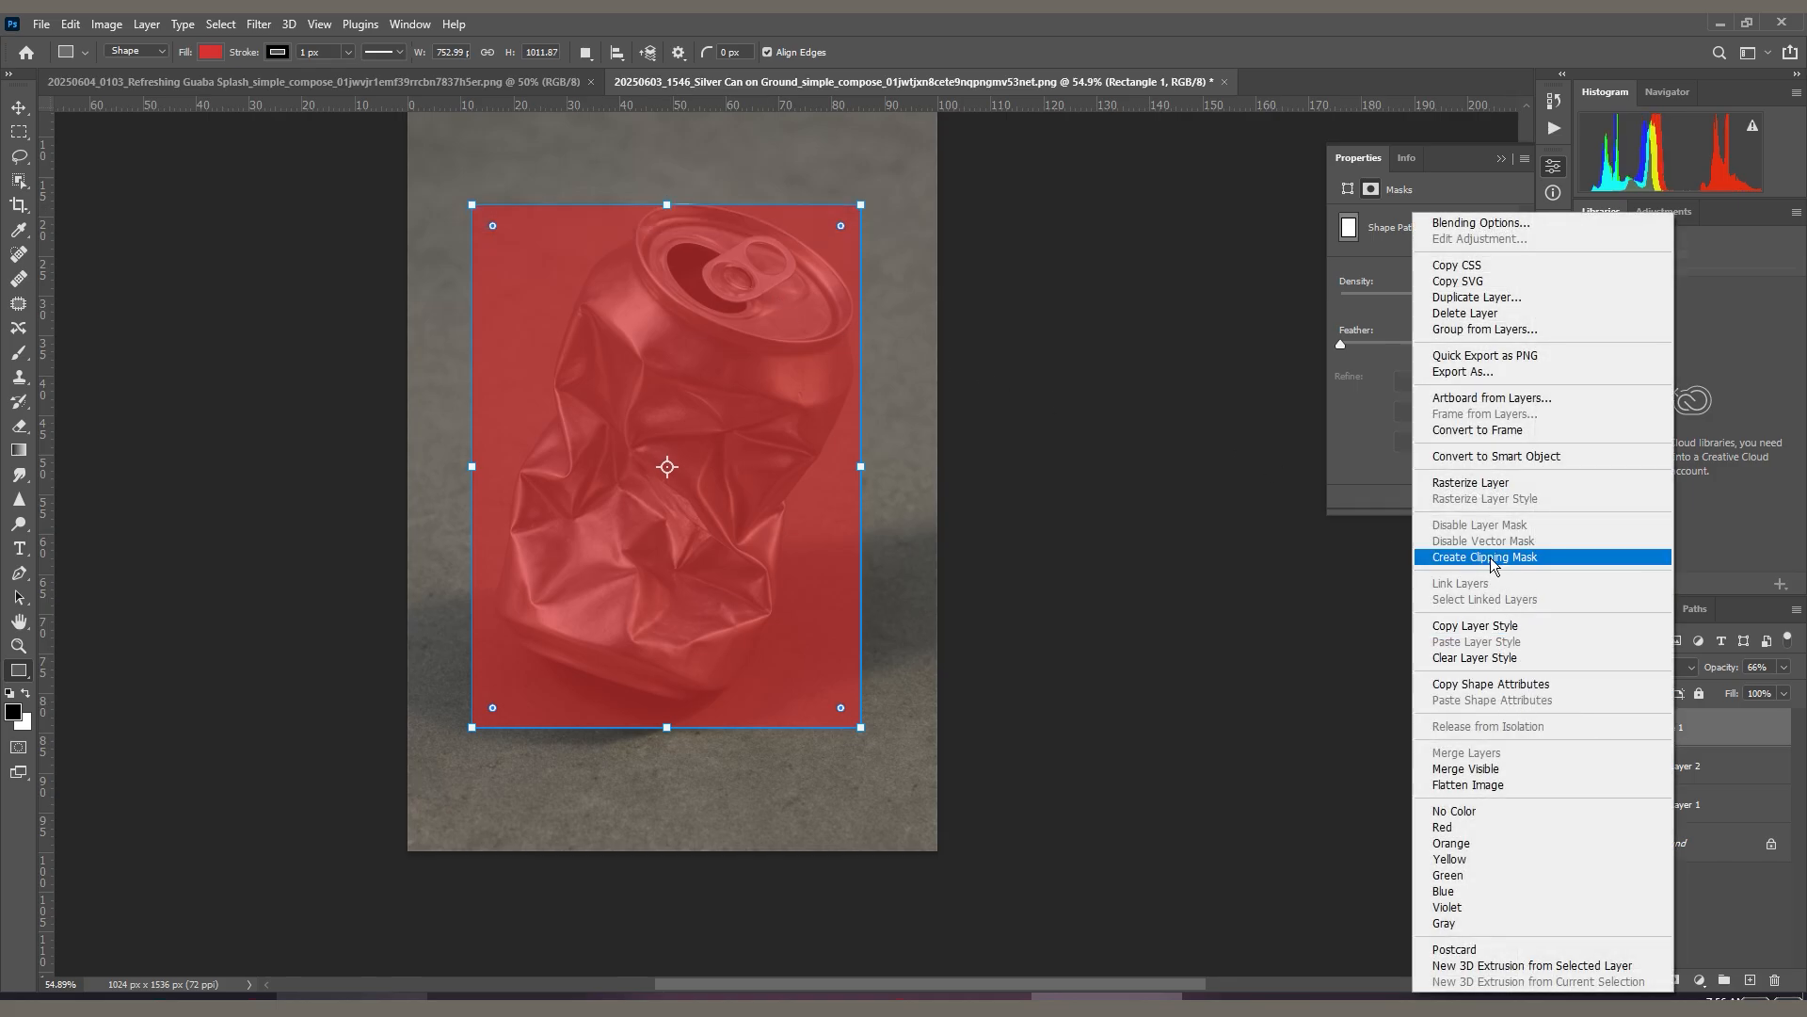
pyautogui.click(1510, 456)
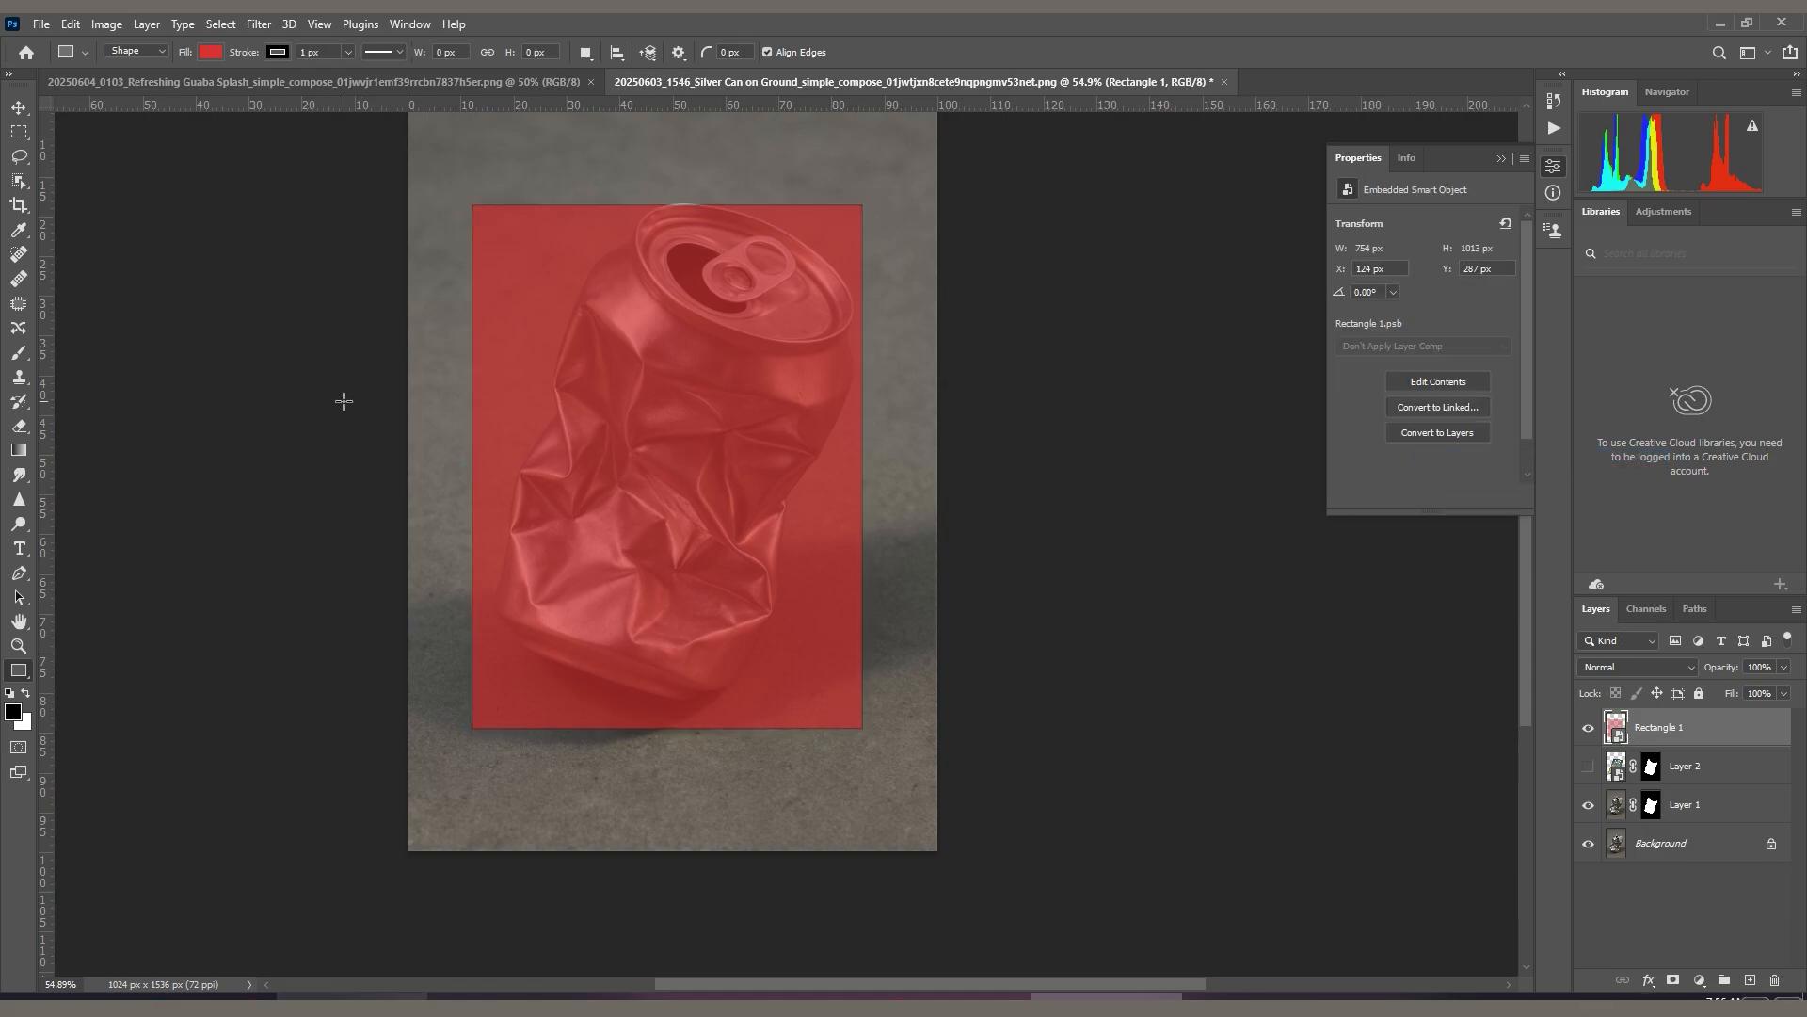
# Start a custom warp on Rectangle 1, pulling its upper-left and both lower corners inward and curving its lower edge along the can's base.
pyautogui.hotkey('ctrl', 't')
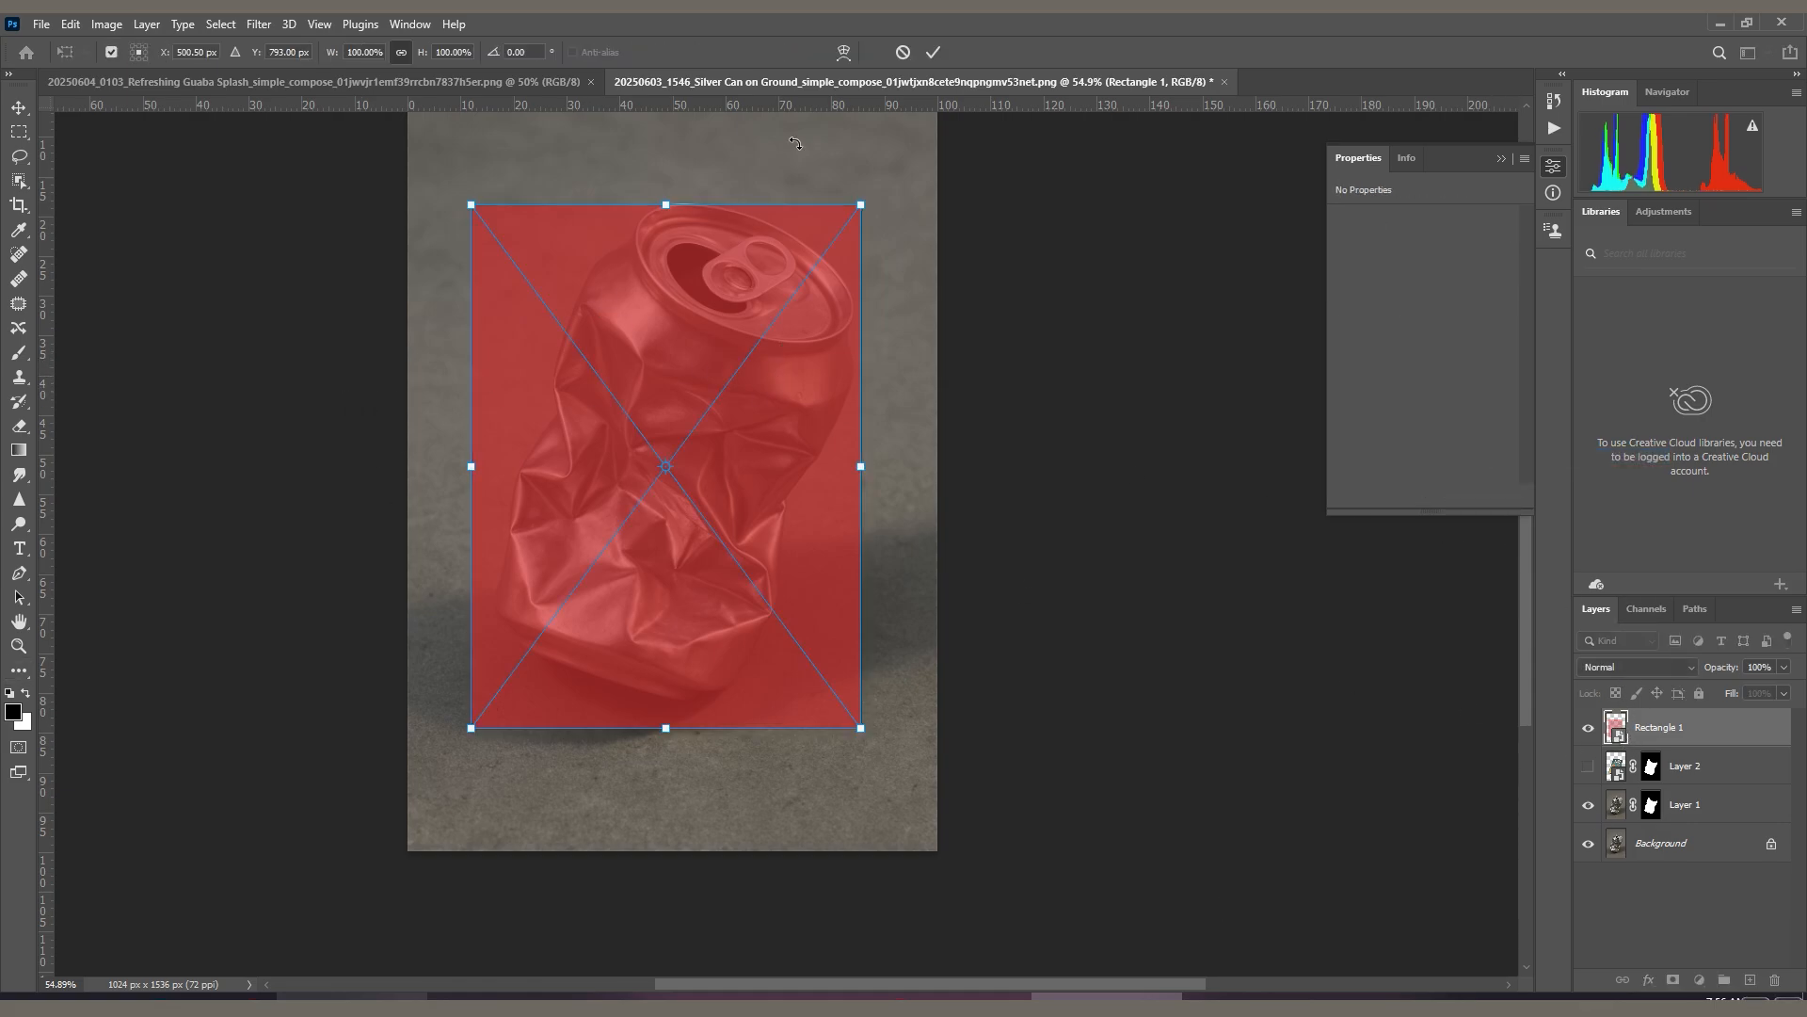
pyautogui.click(844, 54)
pyautogui.scroll(1, 578, 252)
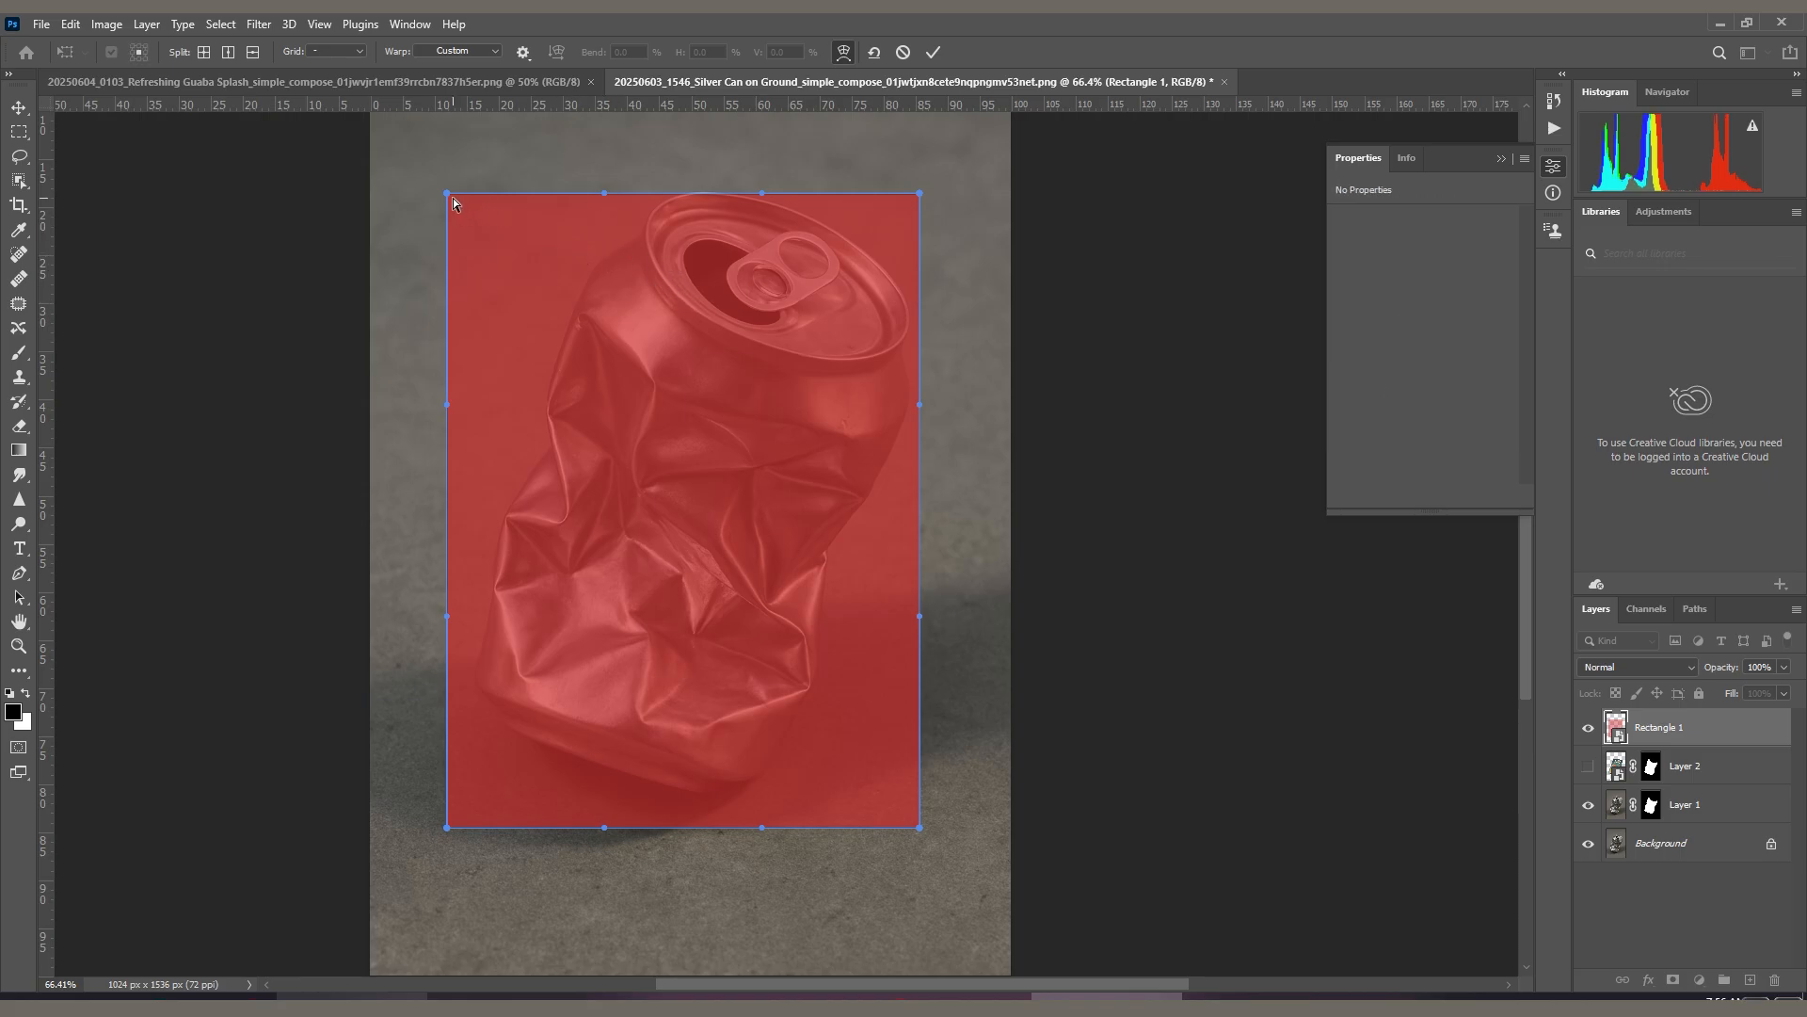
pyautogui.moveTo(448, 196); pyautogui.dragTo(634, 235)
pyautogui.moveTo(448, 828); pyautogui.dragTo(450, 667)
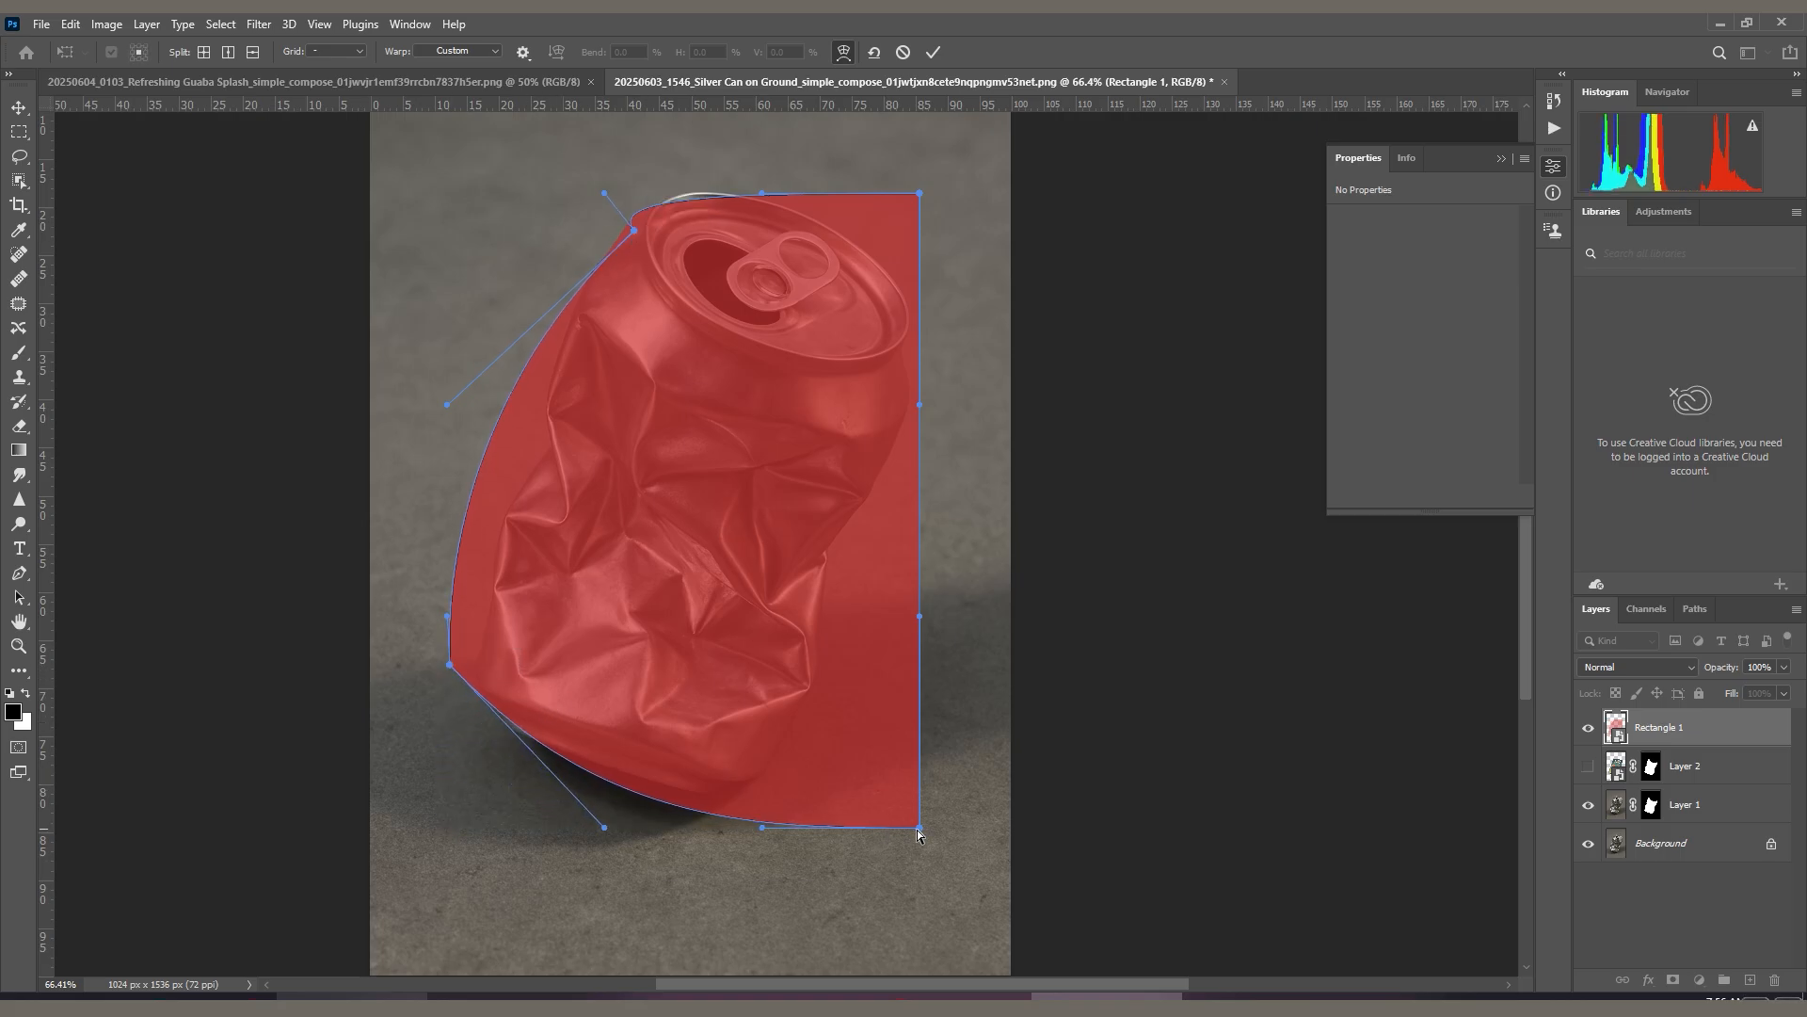
pyautogui.moveTo(921, 833); pyautogui.dragTo(878, 713)
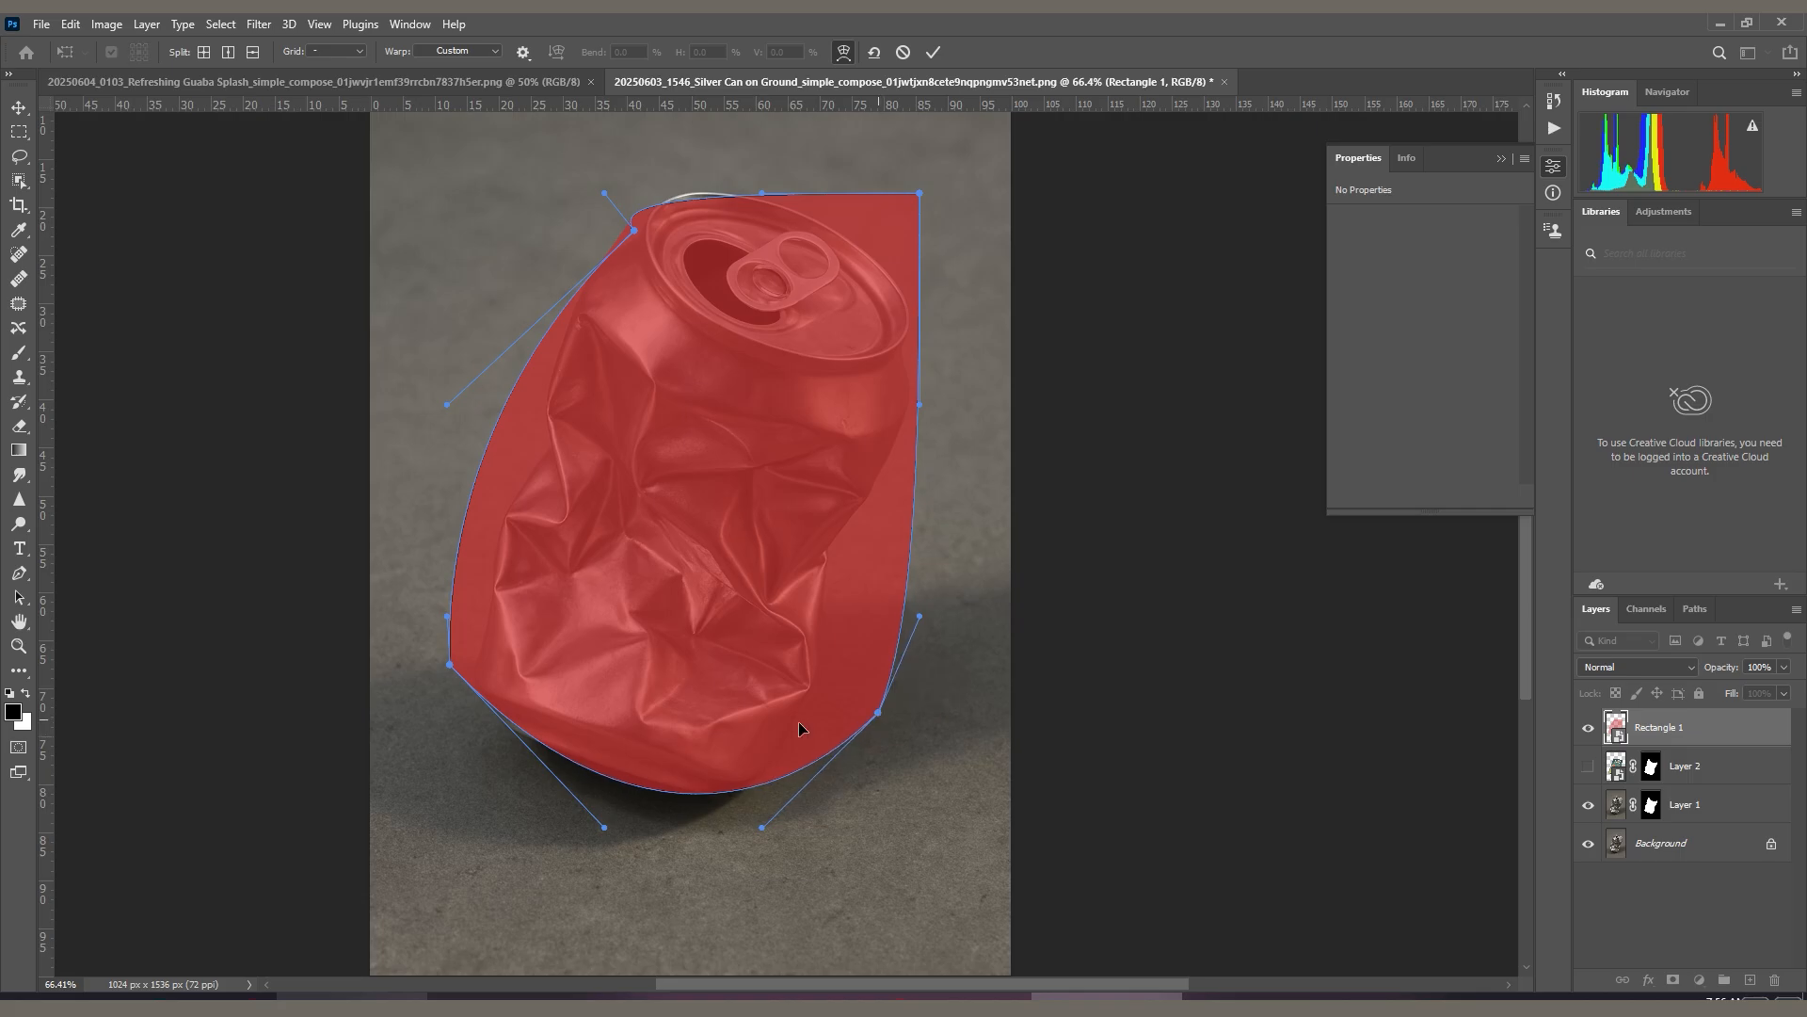
pyautogui.moveTo(603, 779); pyautogui.dragTo(604, 764)
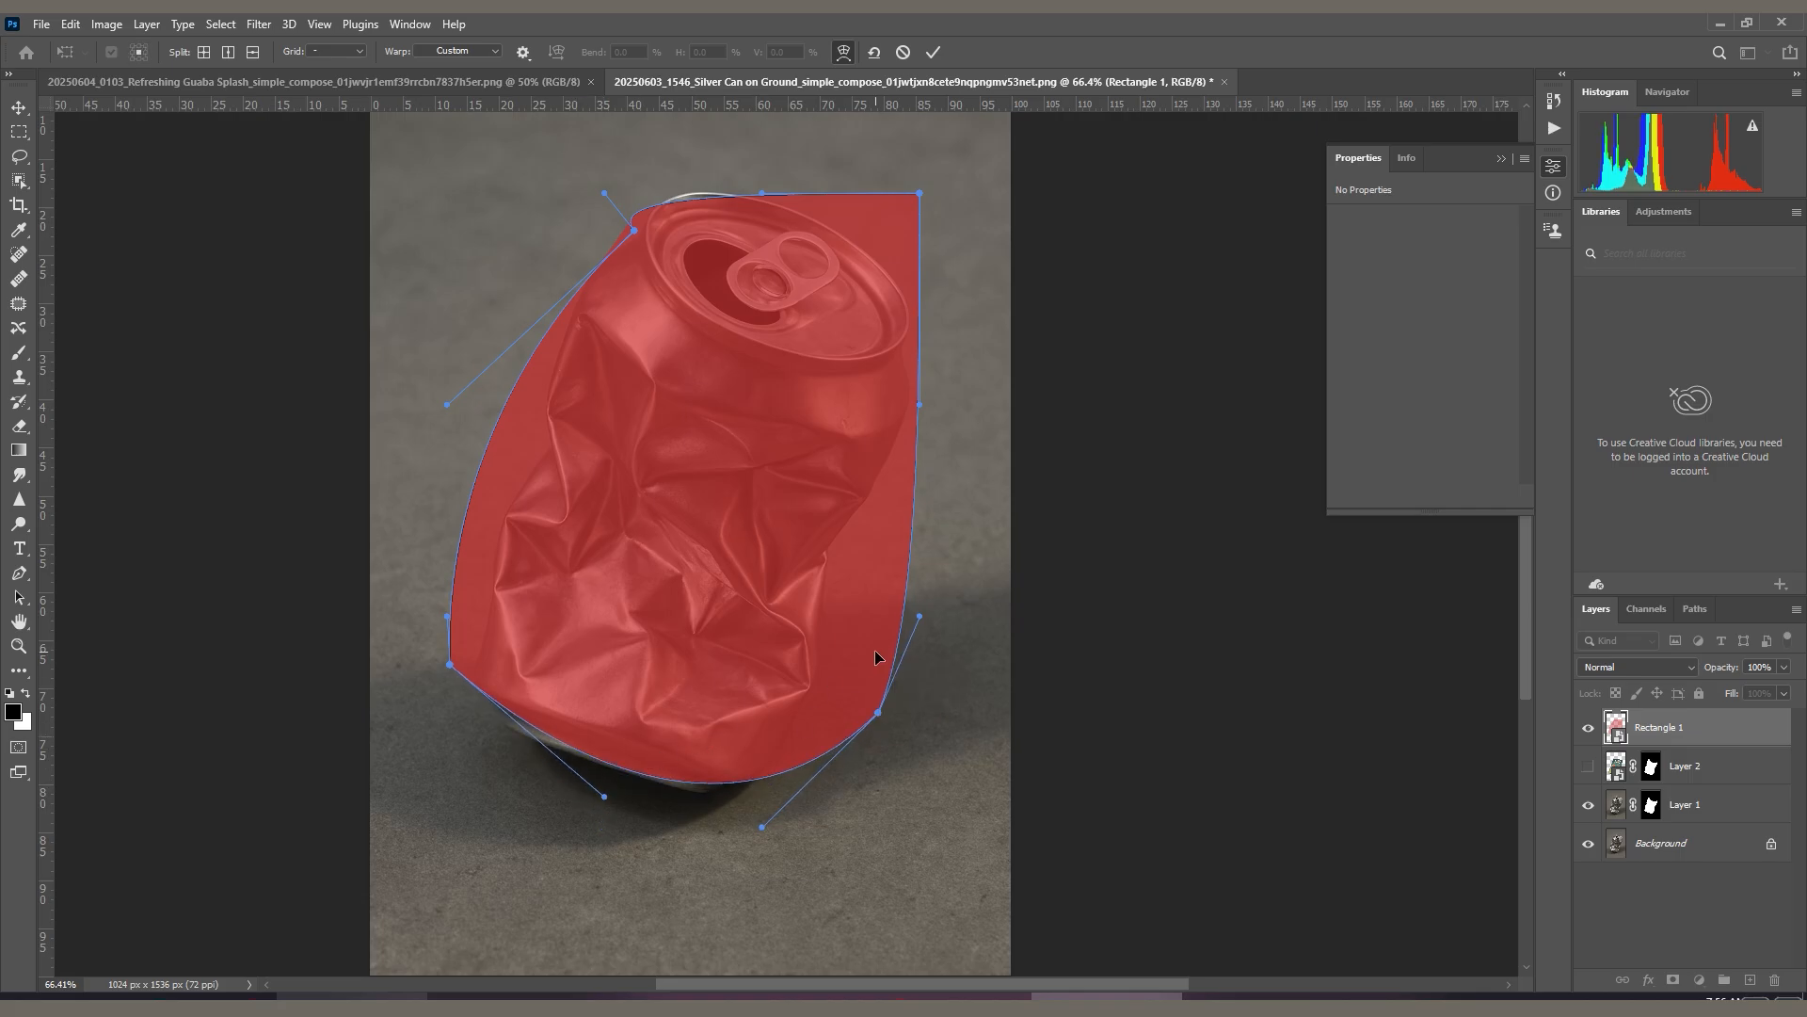
# Warp the red shape's upper-right corner down to the can's shoulder and bend its upper edge along the lid rim.
pyautogui.moveTo(920, 622); pyautogui.dragTo(840, 620)
pyautogui.moveTo(926, 211); pyautogui.dragTo(918, 349)
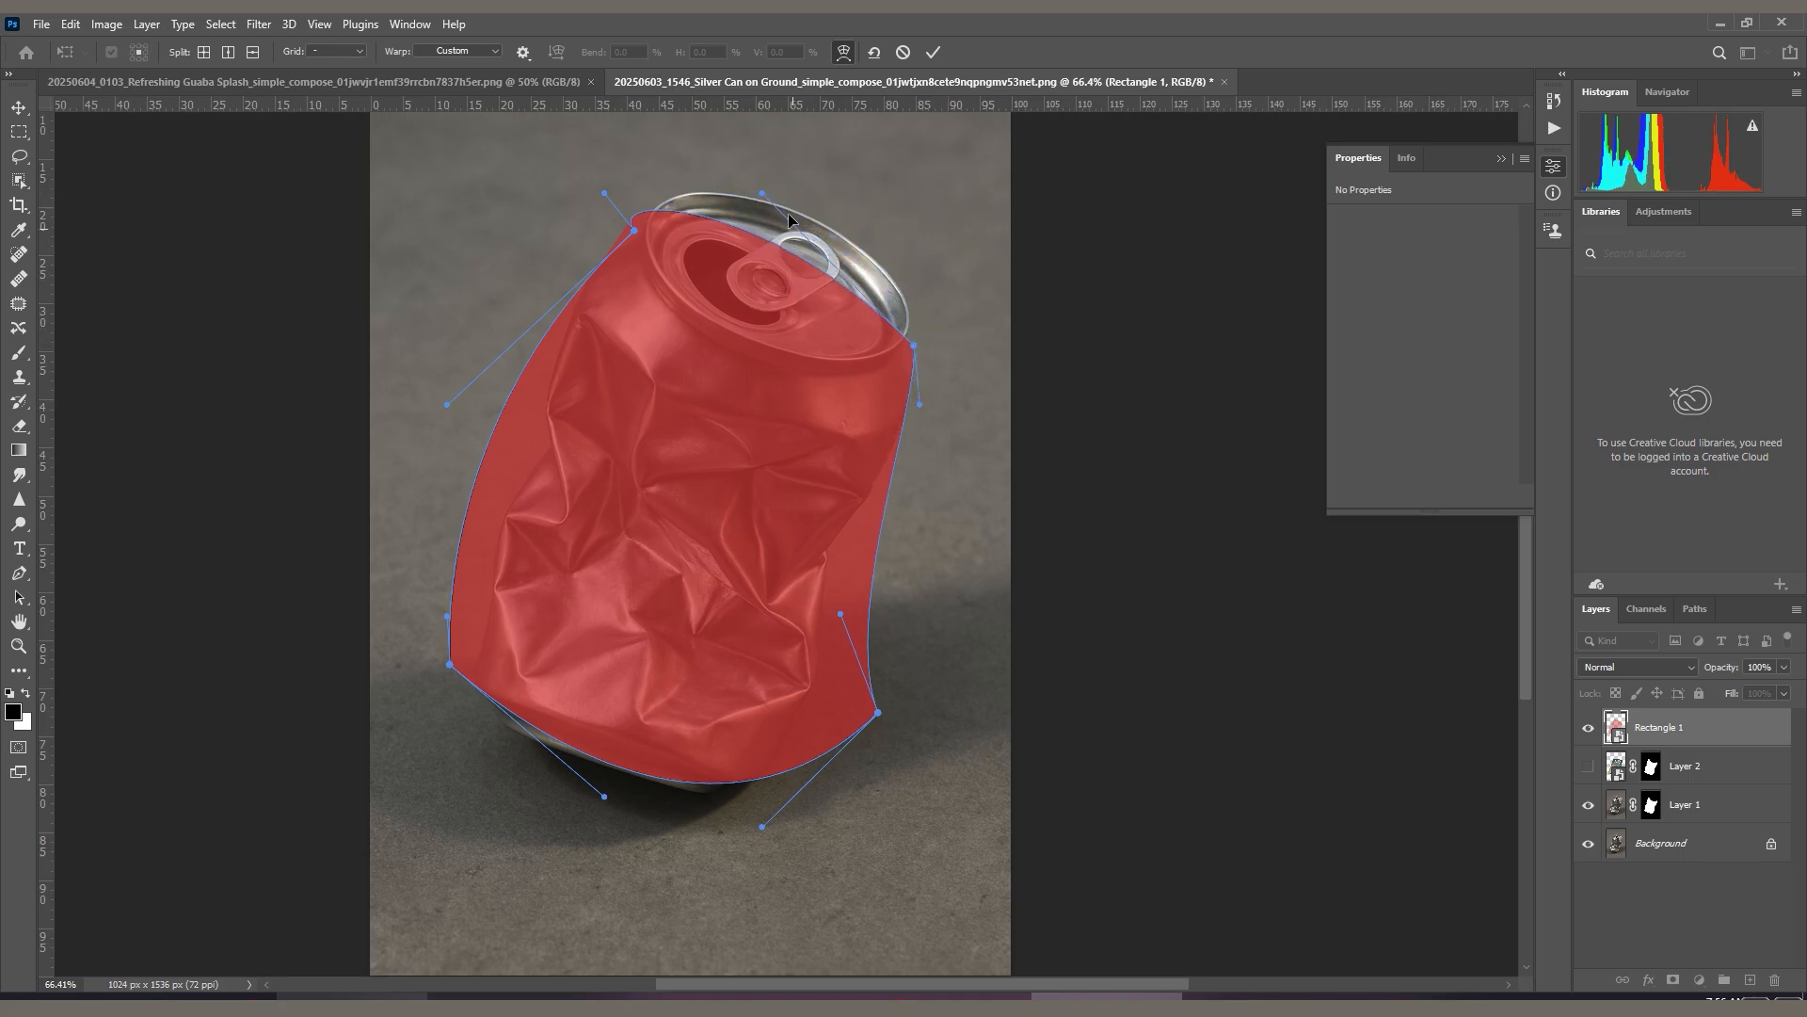
pyautogui.moveTo(763, 195); pyautogui.dragTo(716, 438)
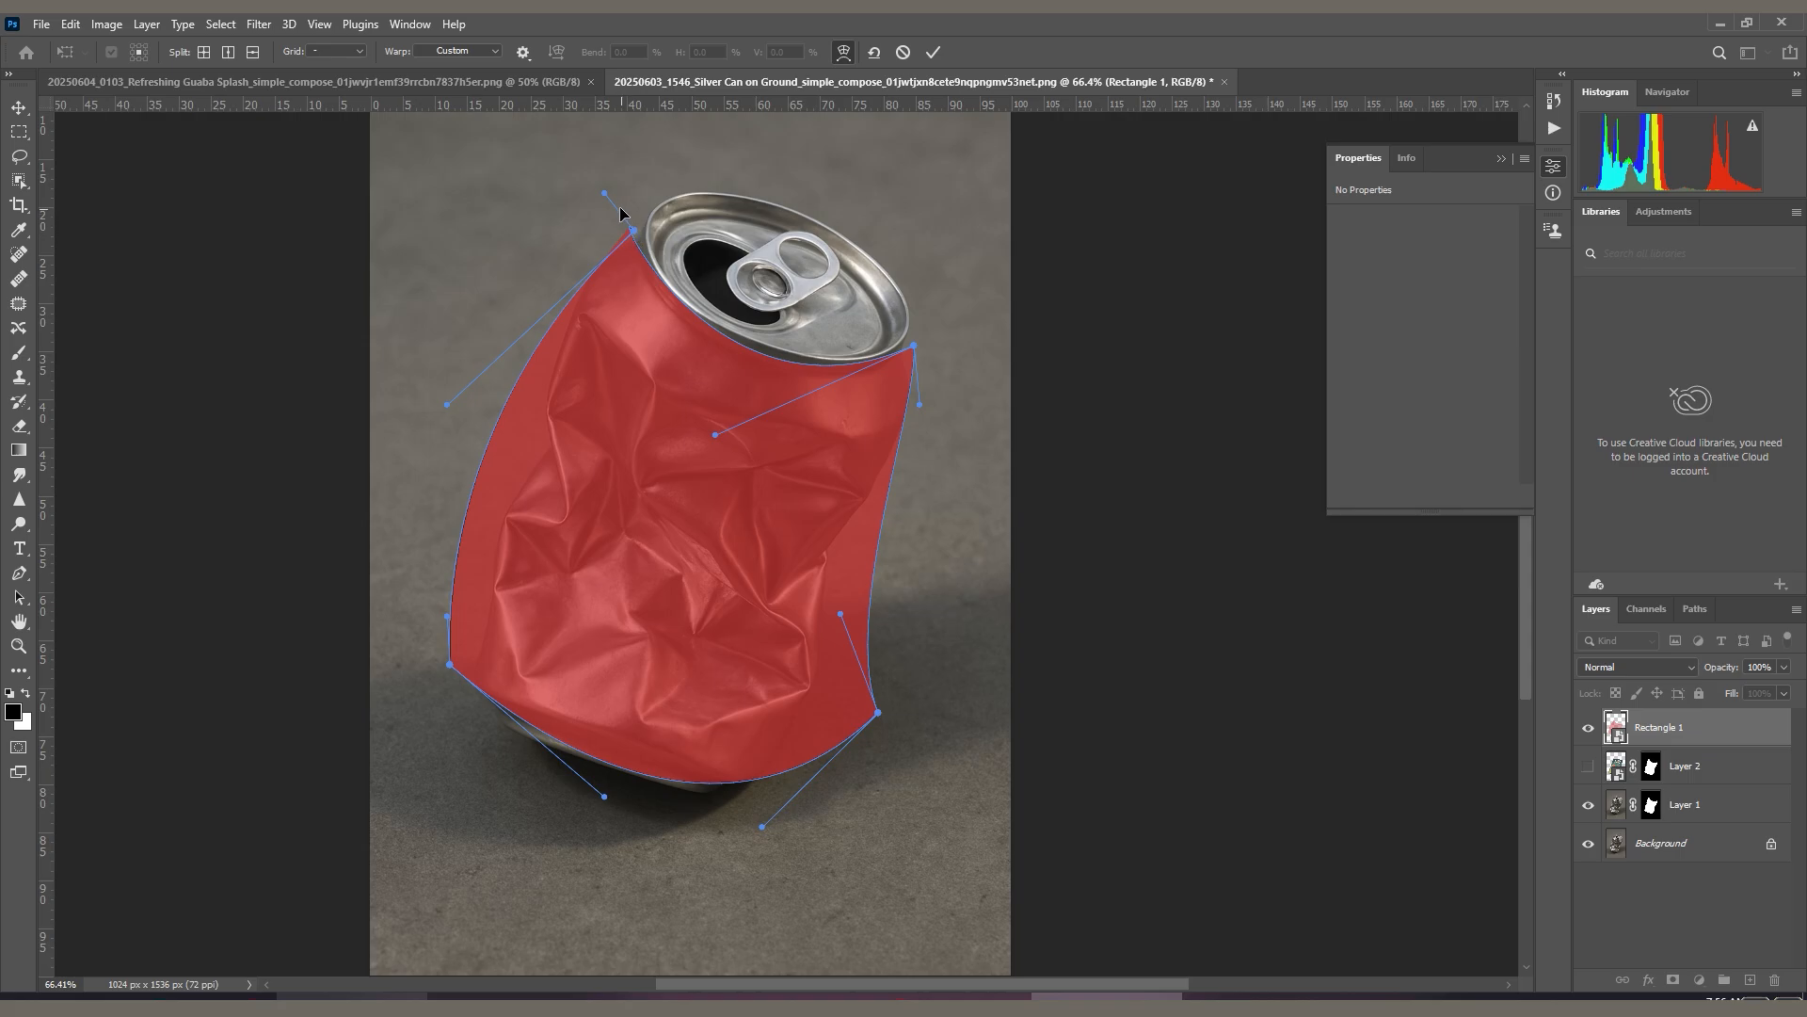
pyautogui.moveTo(607, 201); pyautogui.dragTo(634, 247)
pyautogui.moveTo(716, 436); pyautogui.dragTo(746, 408)
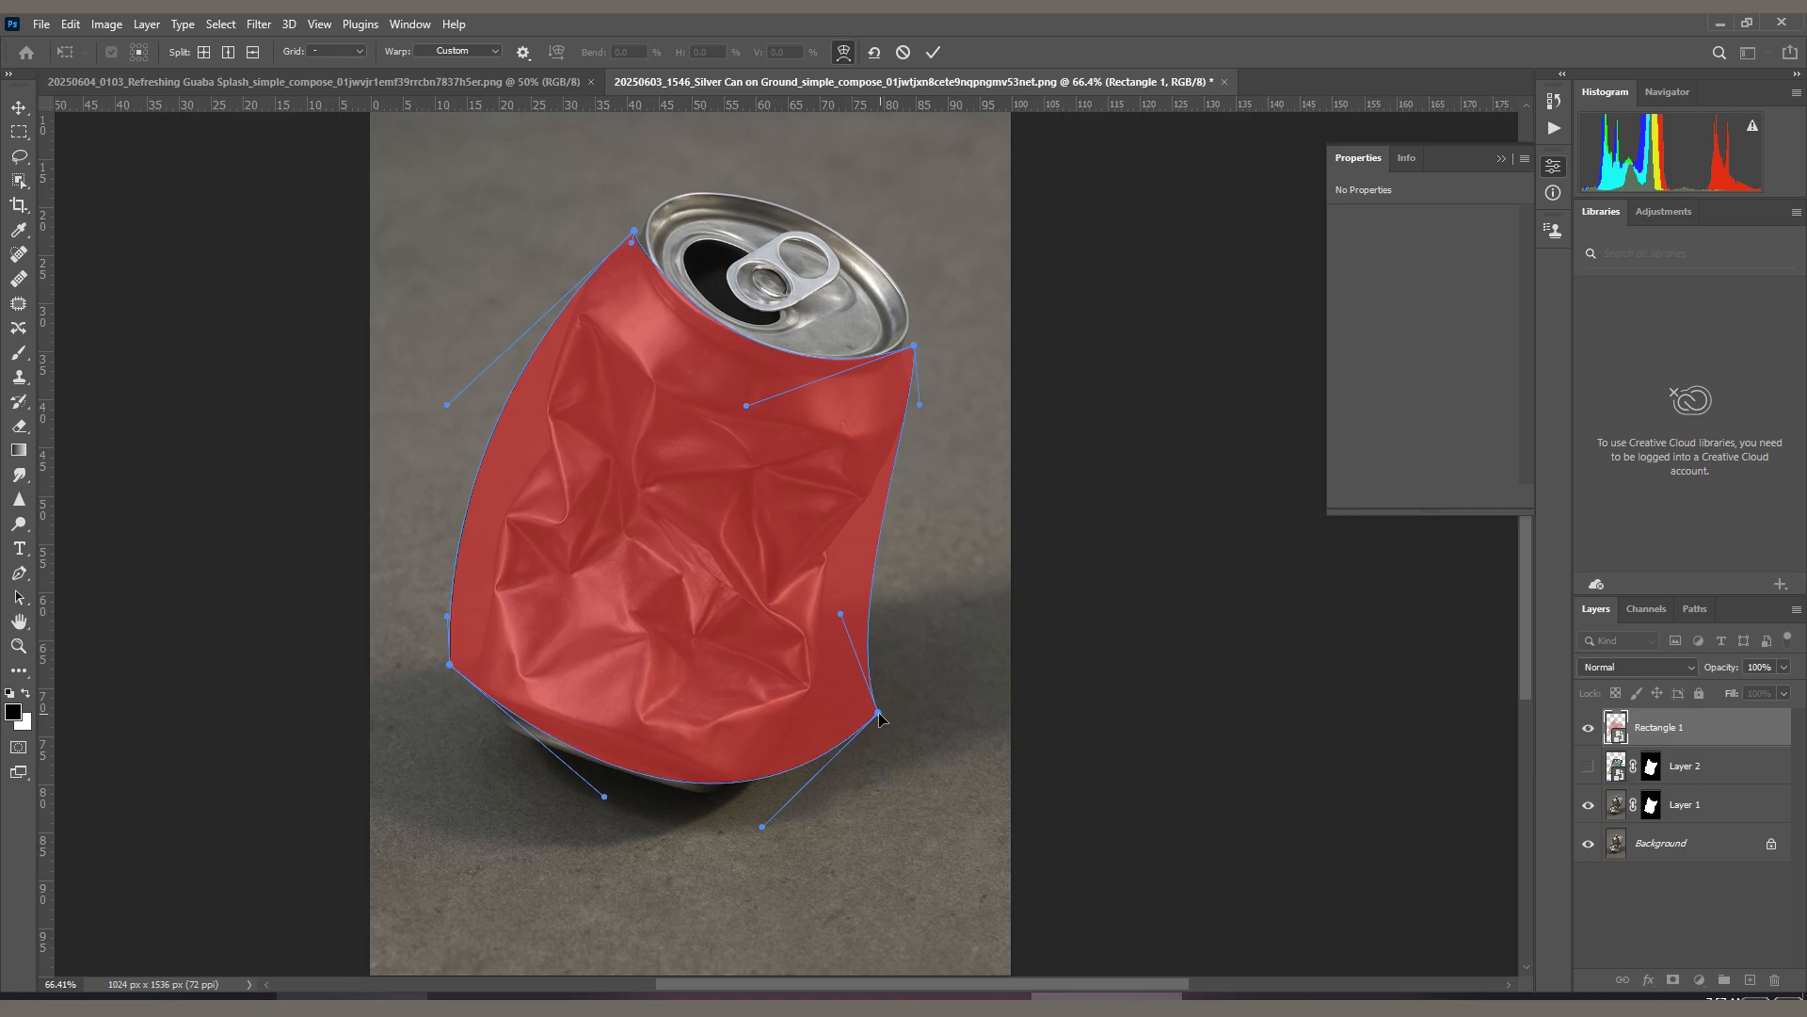
# Curve both sides of the red shape around the can's silhouette and apply the warp, giving about 756 by 885 px.
pyautogui.moveTo(840, 614); pyautogui.dragTo(807, 647)
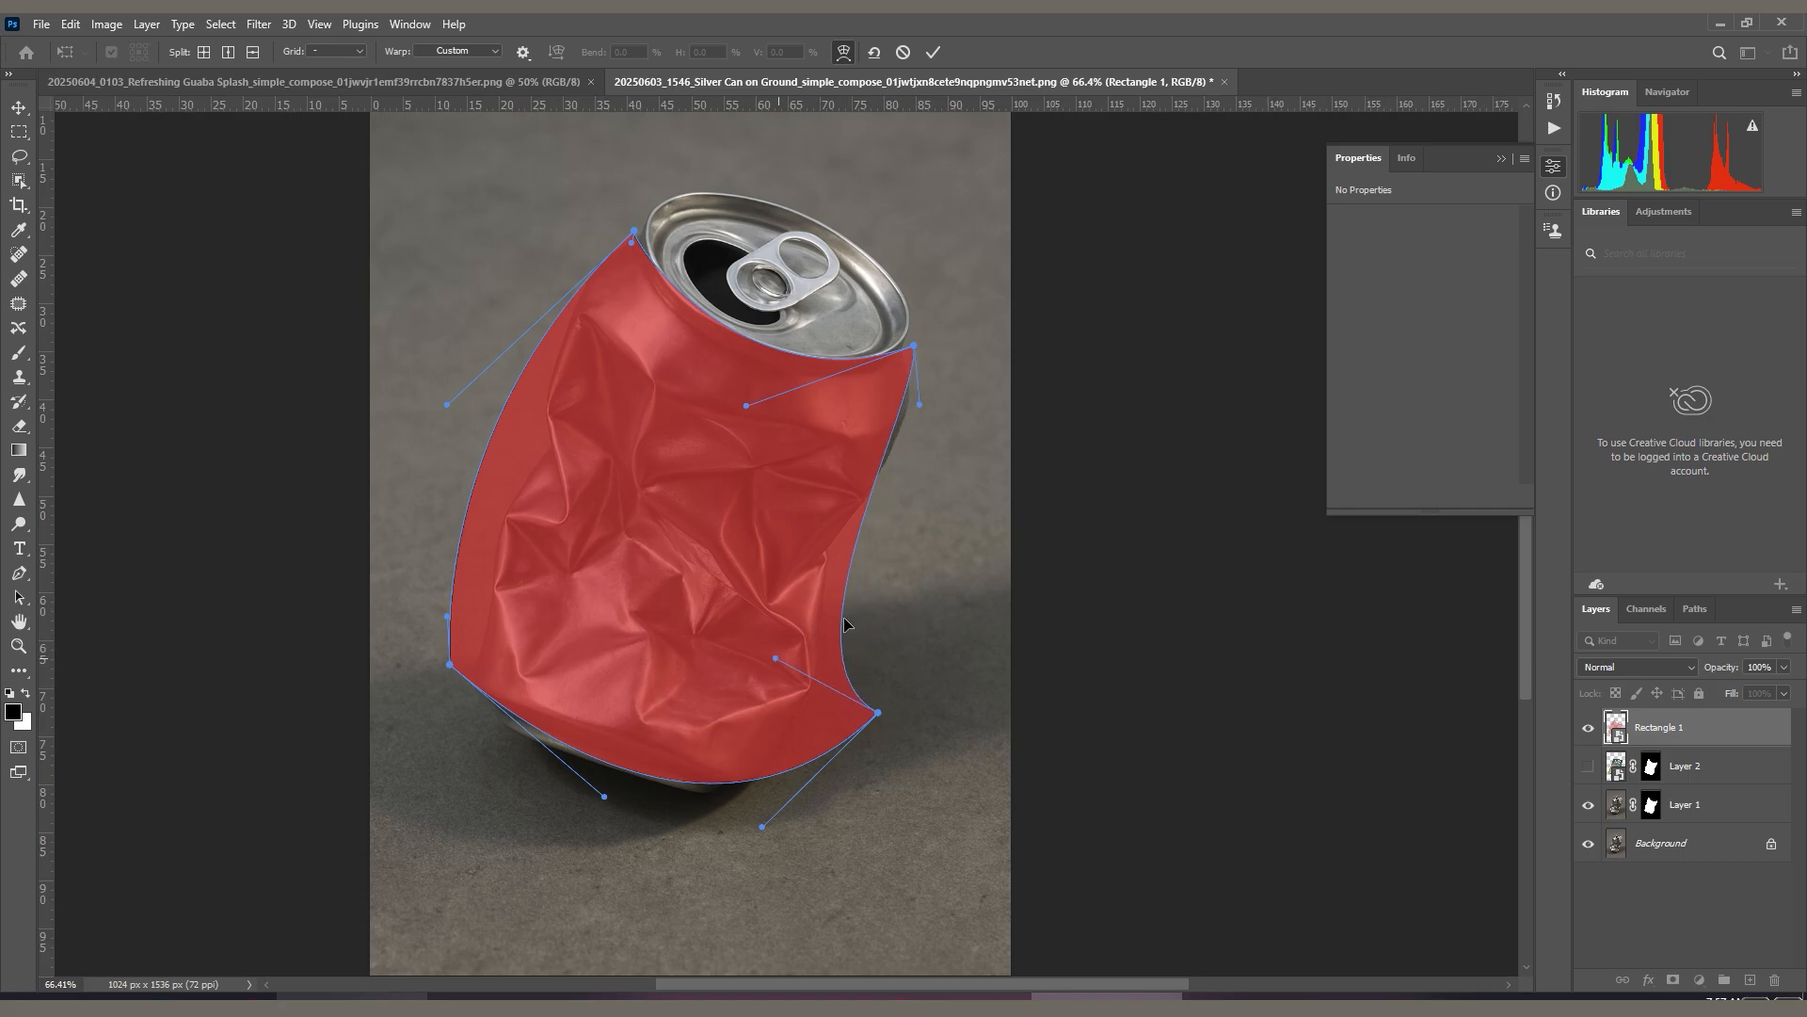
pyautogui.moveTo(920, 404); pyautogui.dragTo(944, 425)
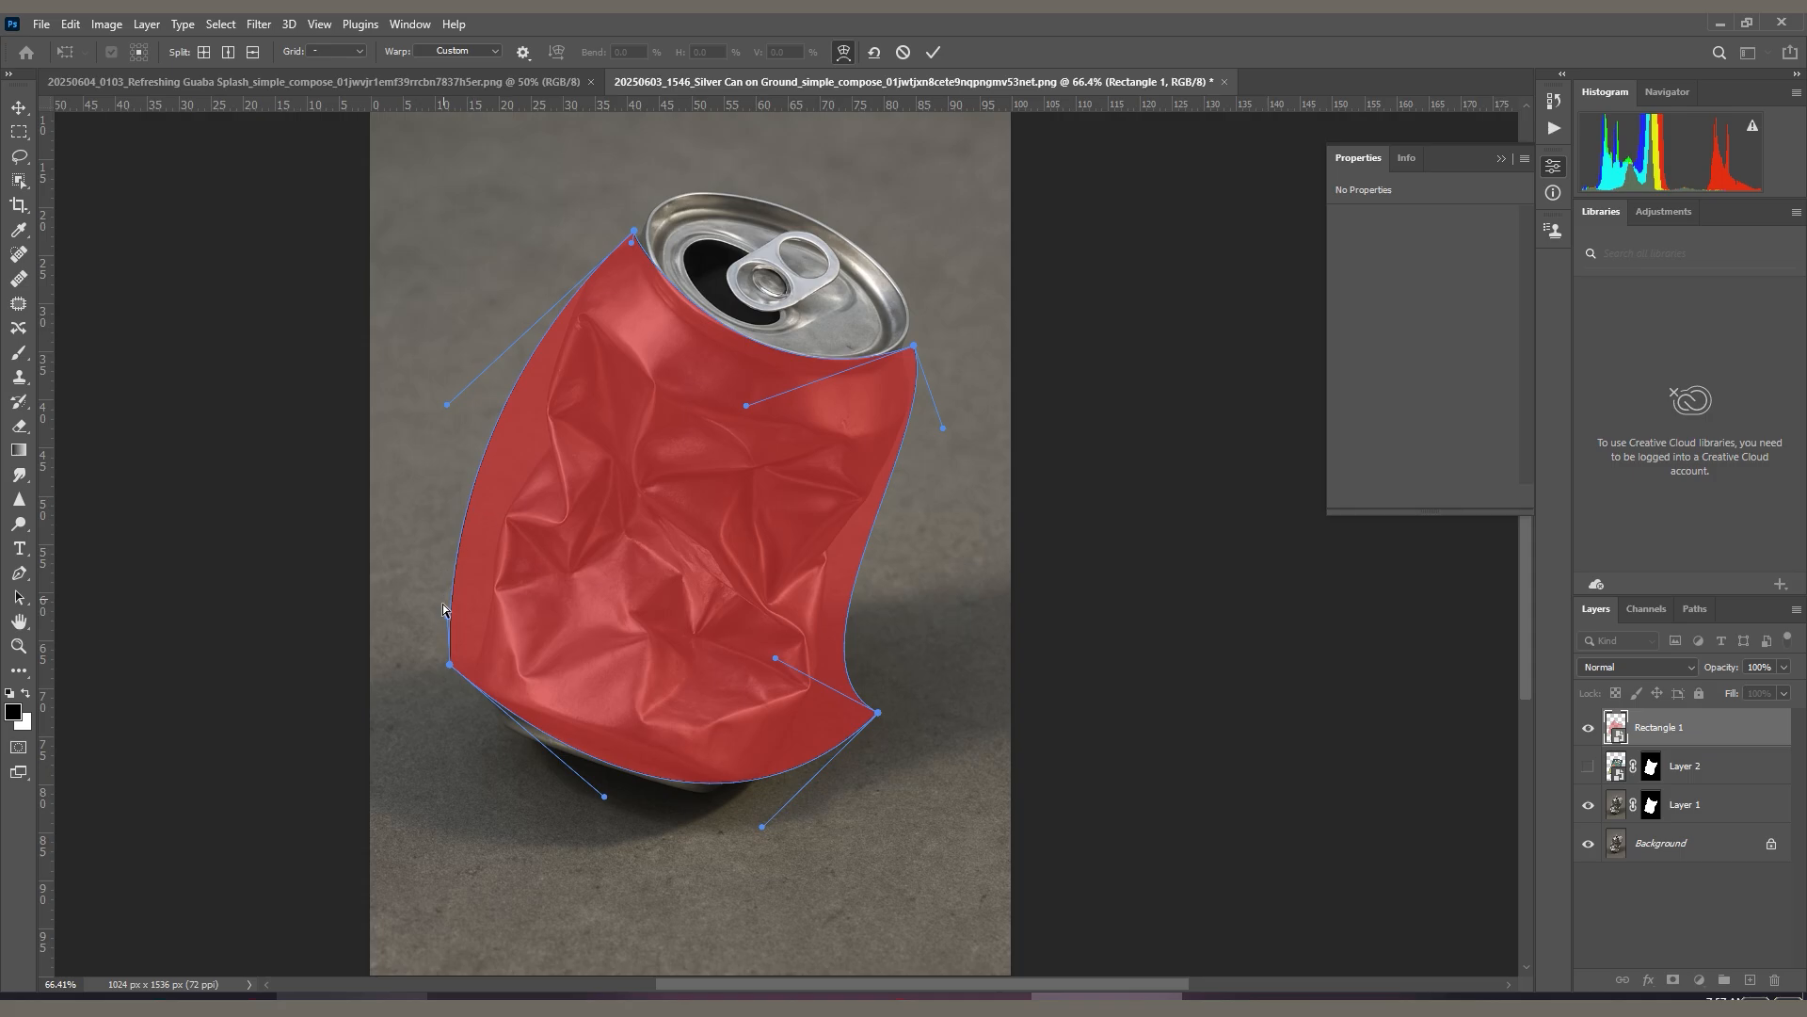
pyautogui.moveTo(448, 621); pyautogui.dragTo(509, 621)
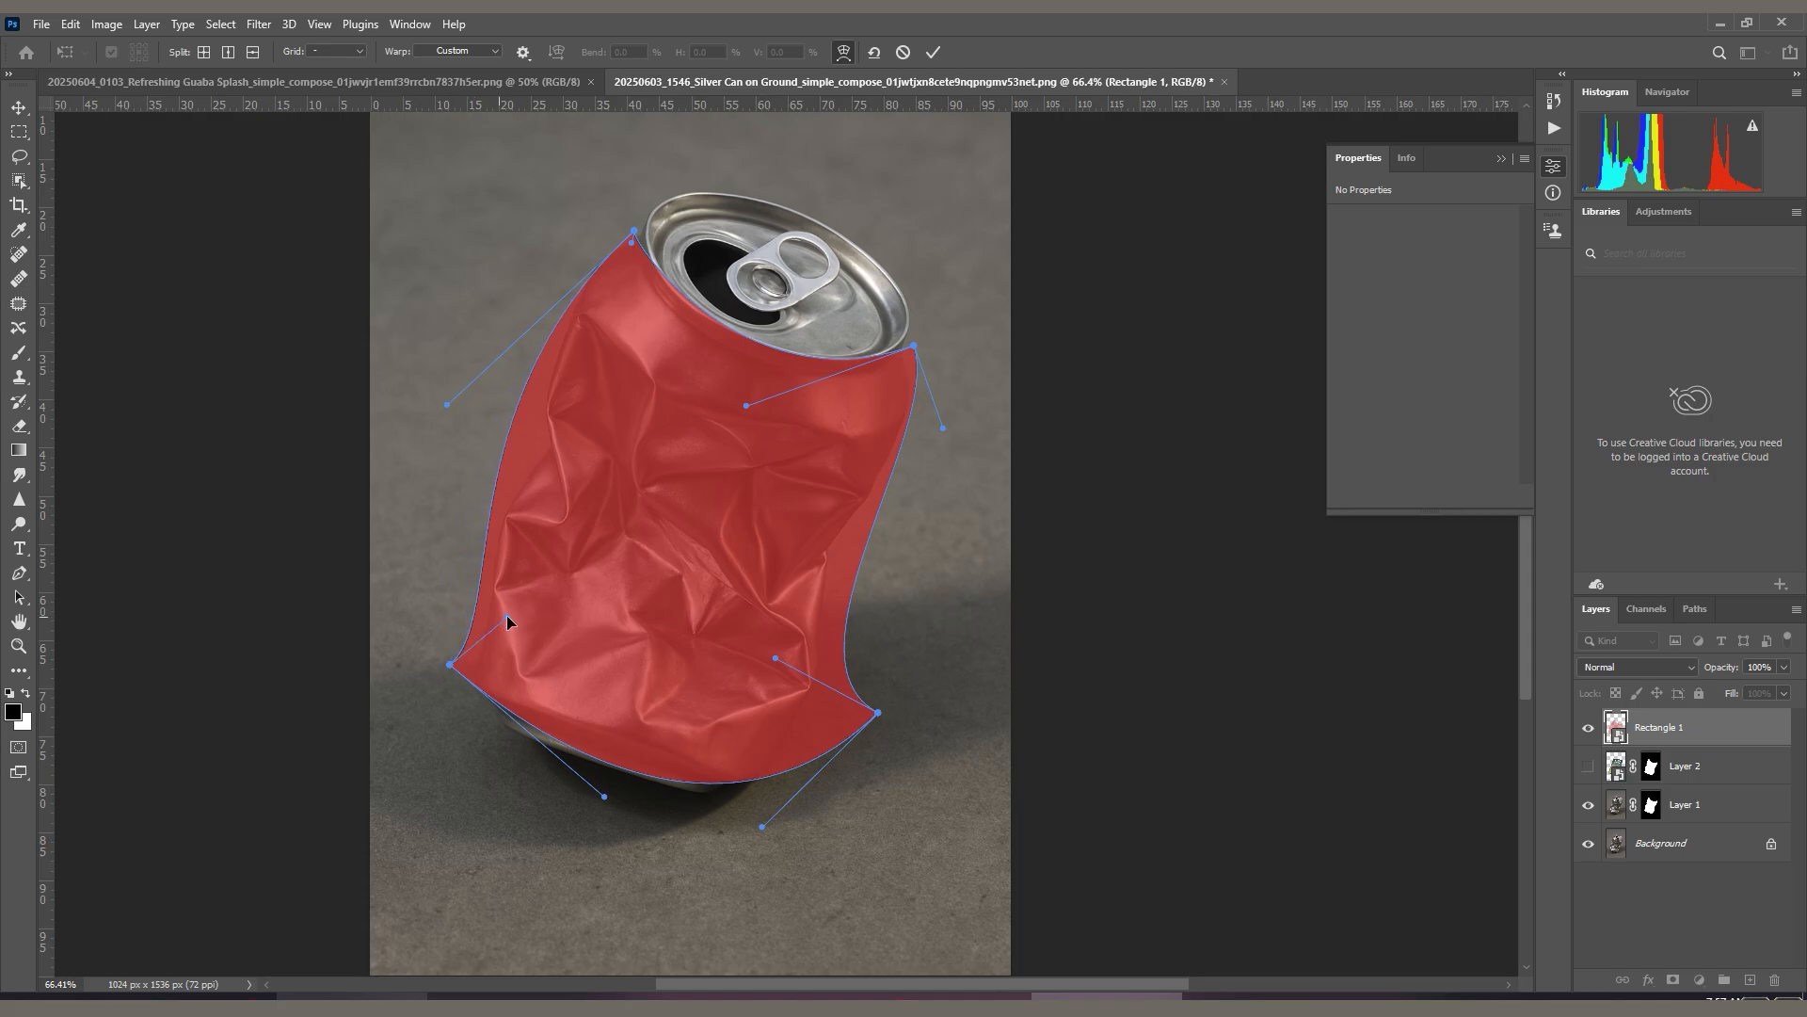
pyautogui.moveTo(448, 410); pyautogui.dragTo(519, 297)
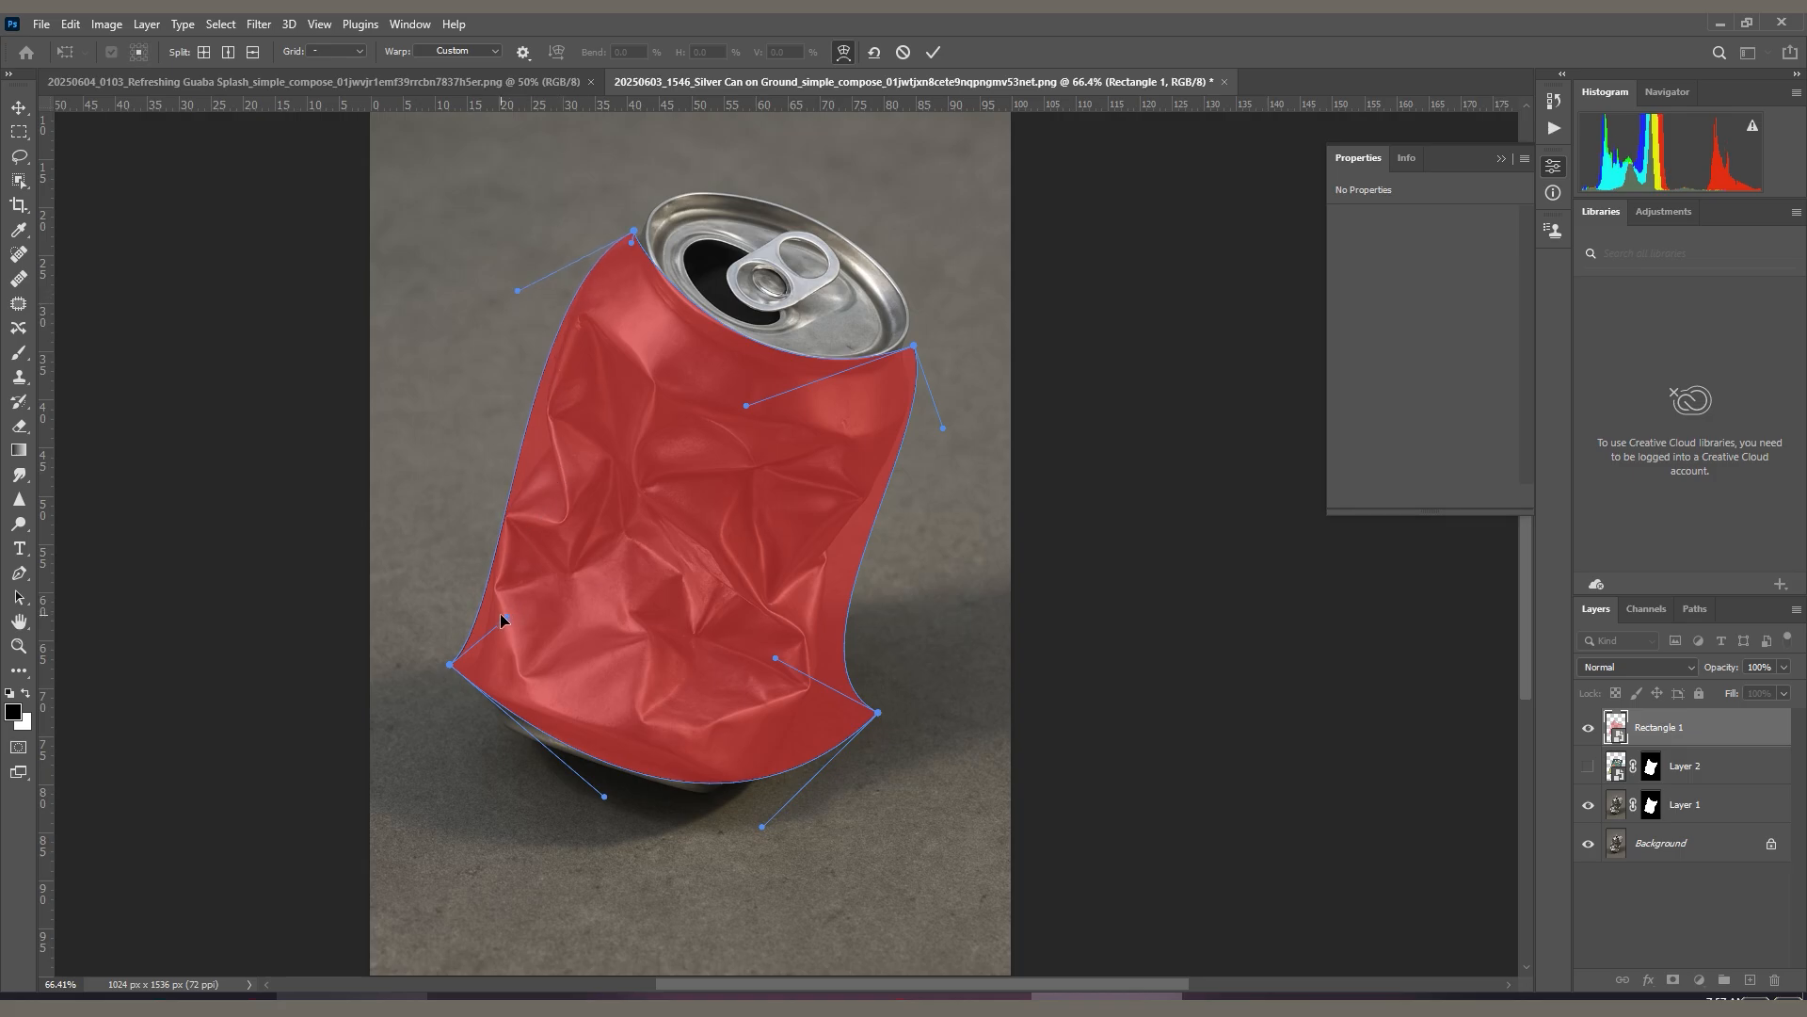
pyautogui.moveTo(504, 616); pyautogui.dragTo(483, 602)
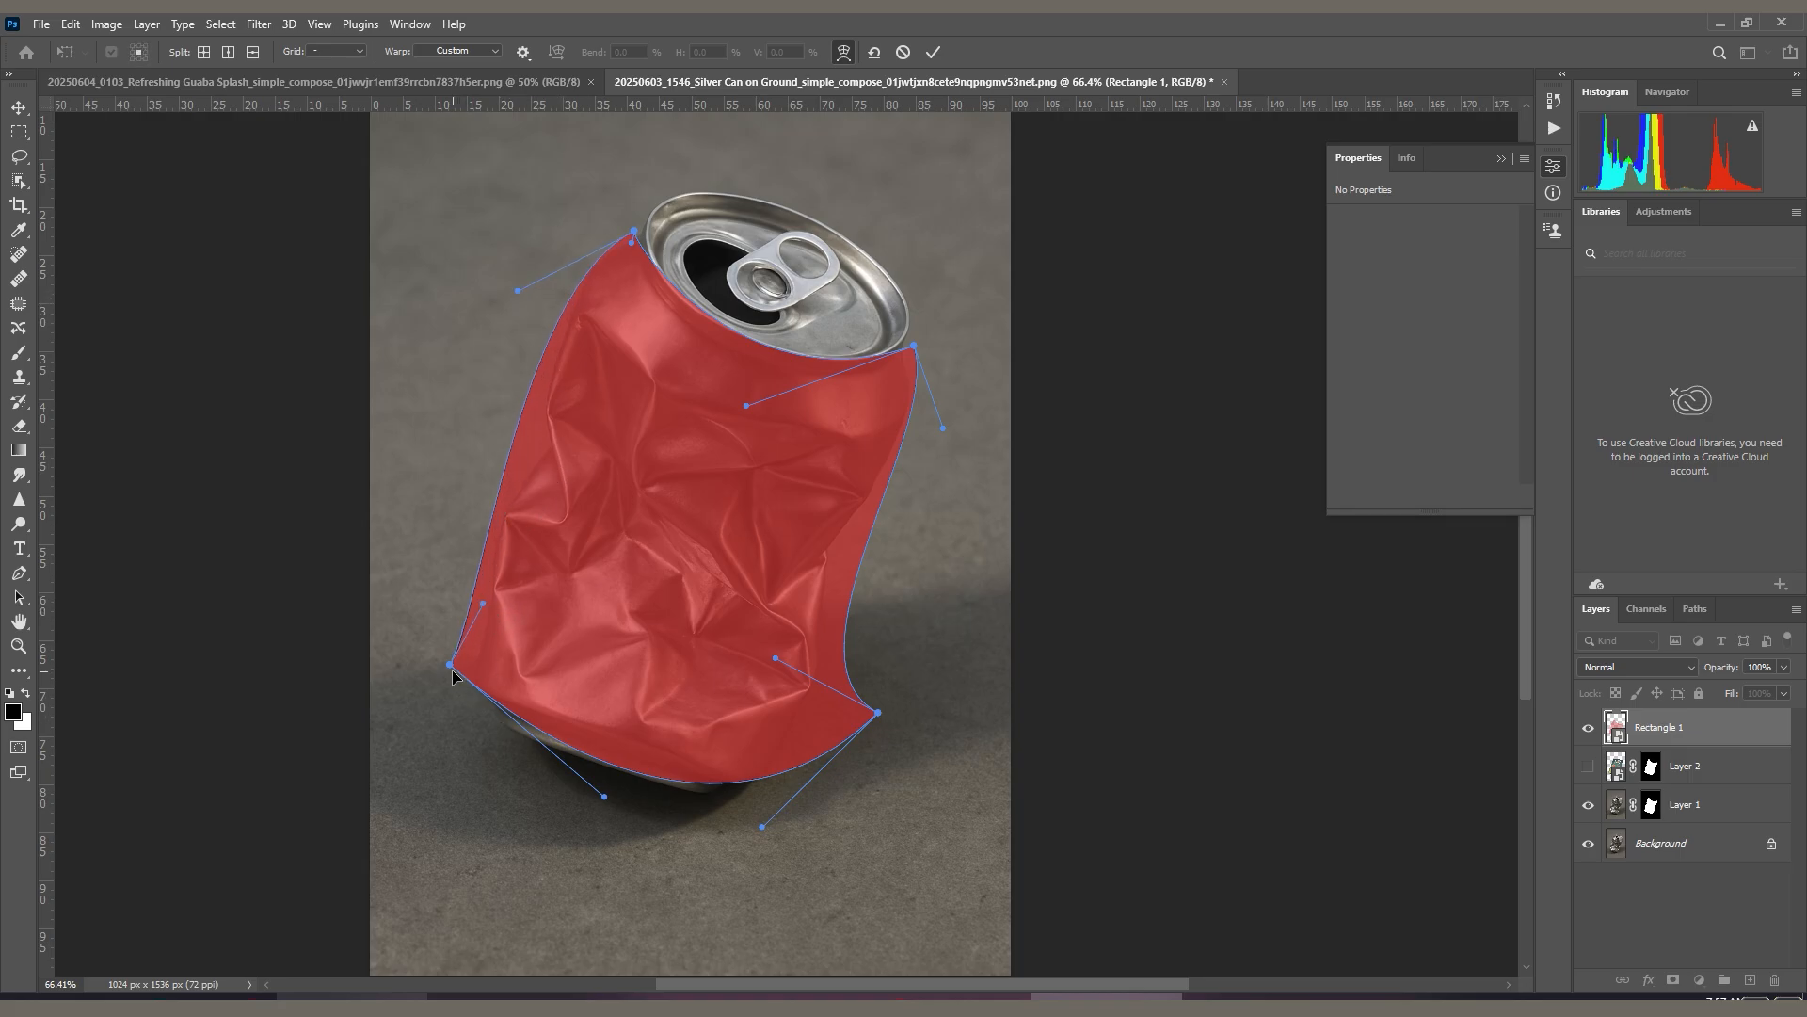
pyautogui.moveTo(453, 671); pyautogui.dragTo(446, 675)
pyautogui.scroll(-2, 527, 640)
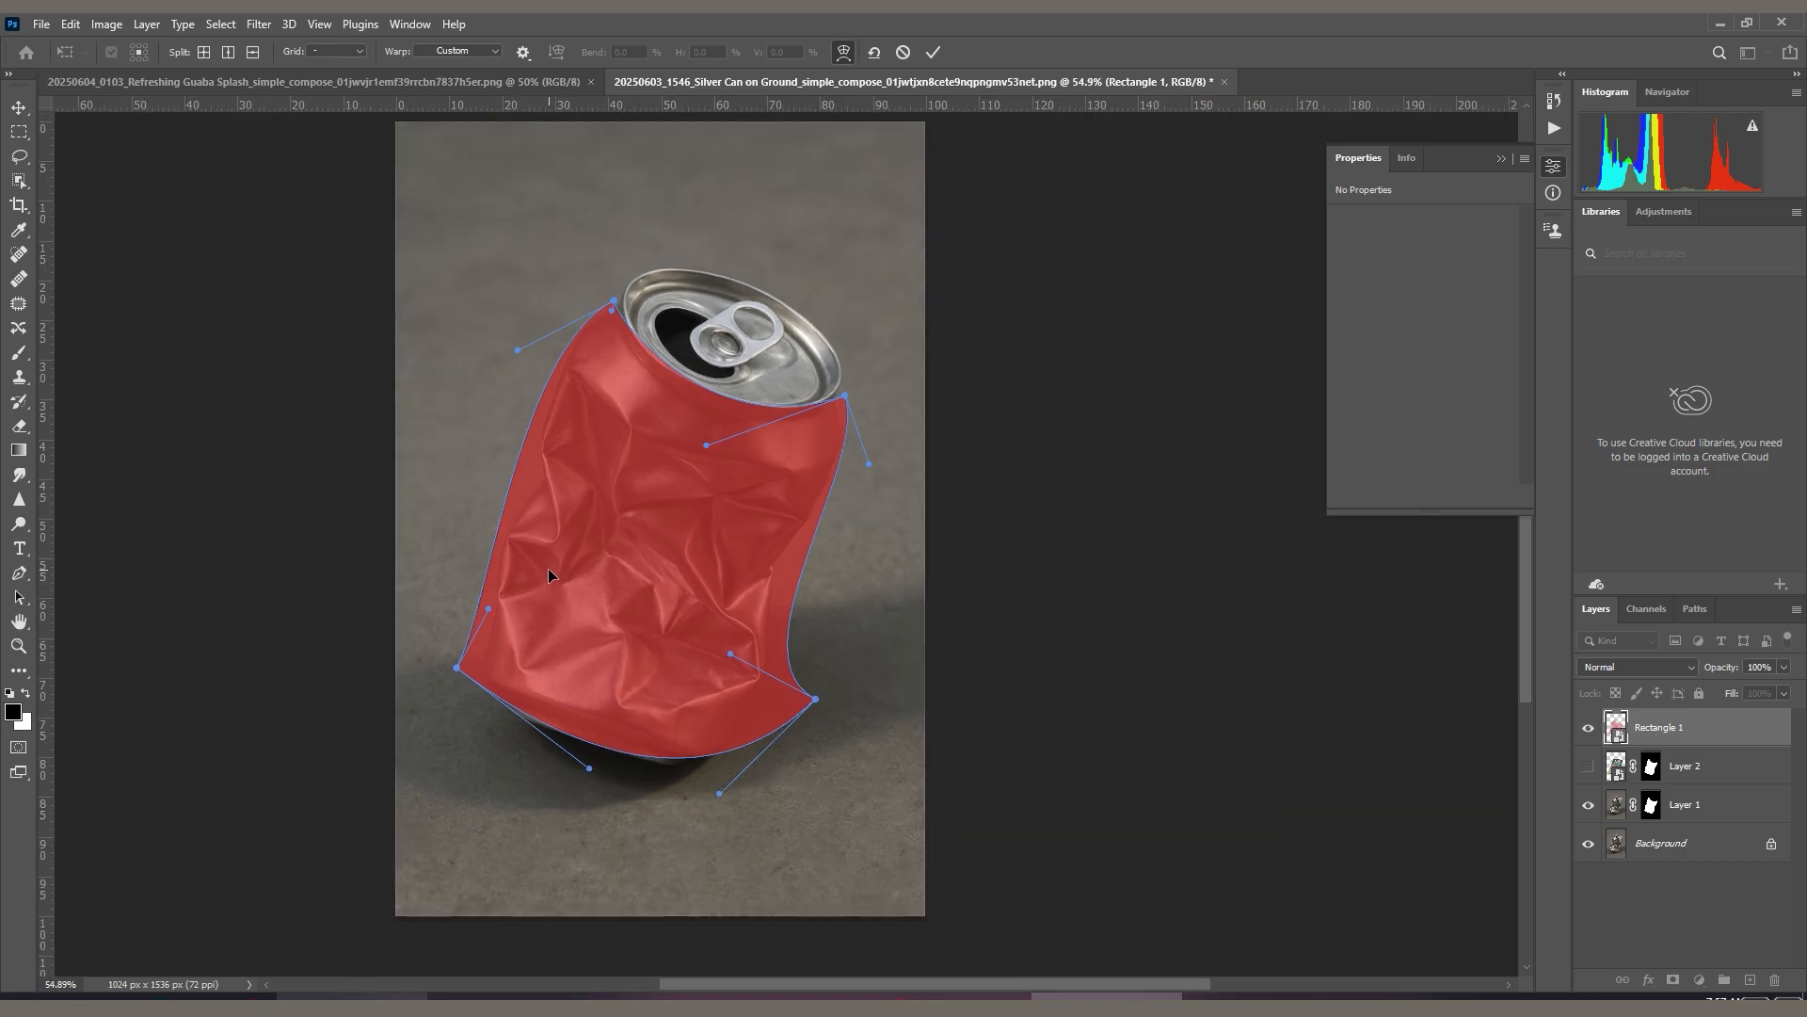
pyautogui.press('Return')
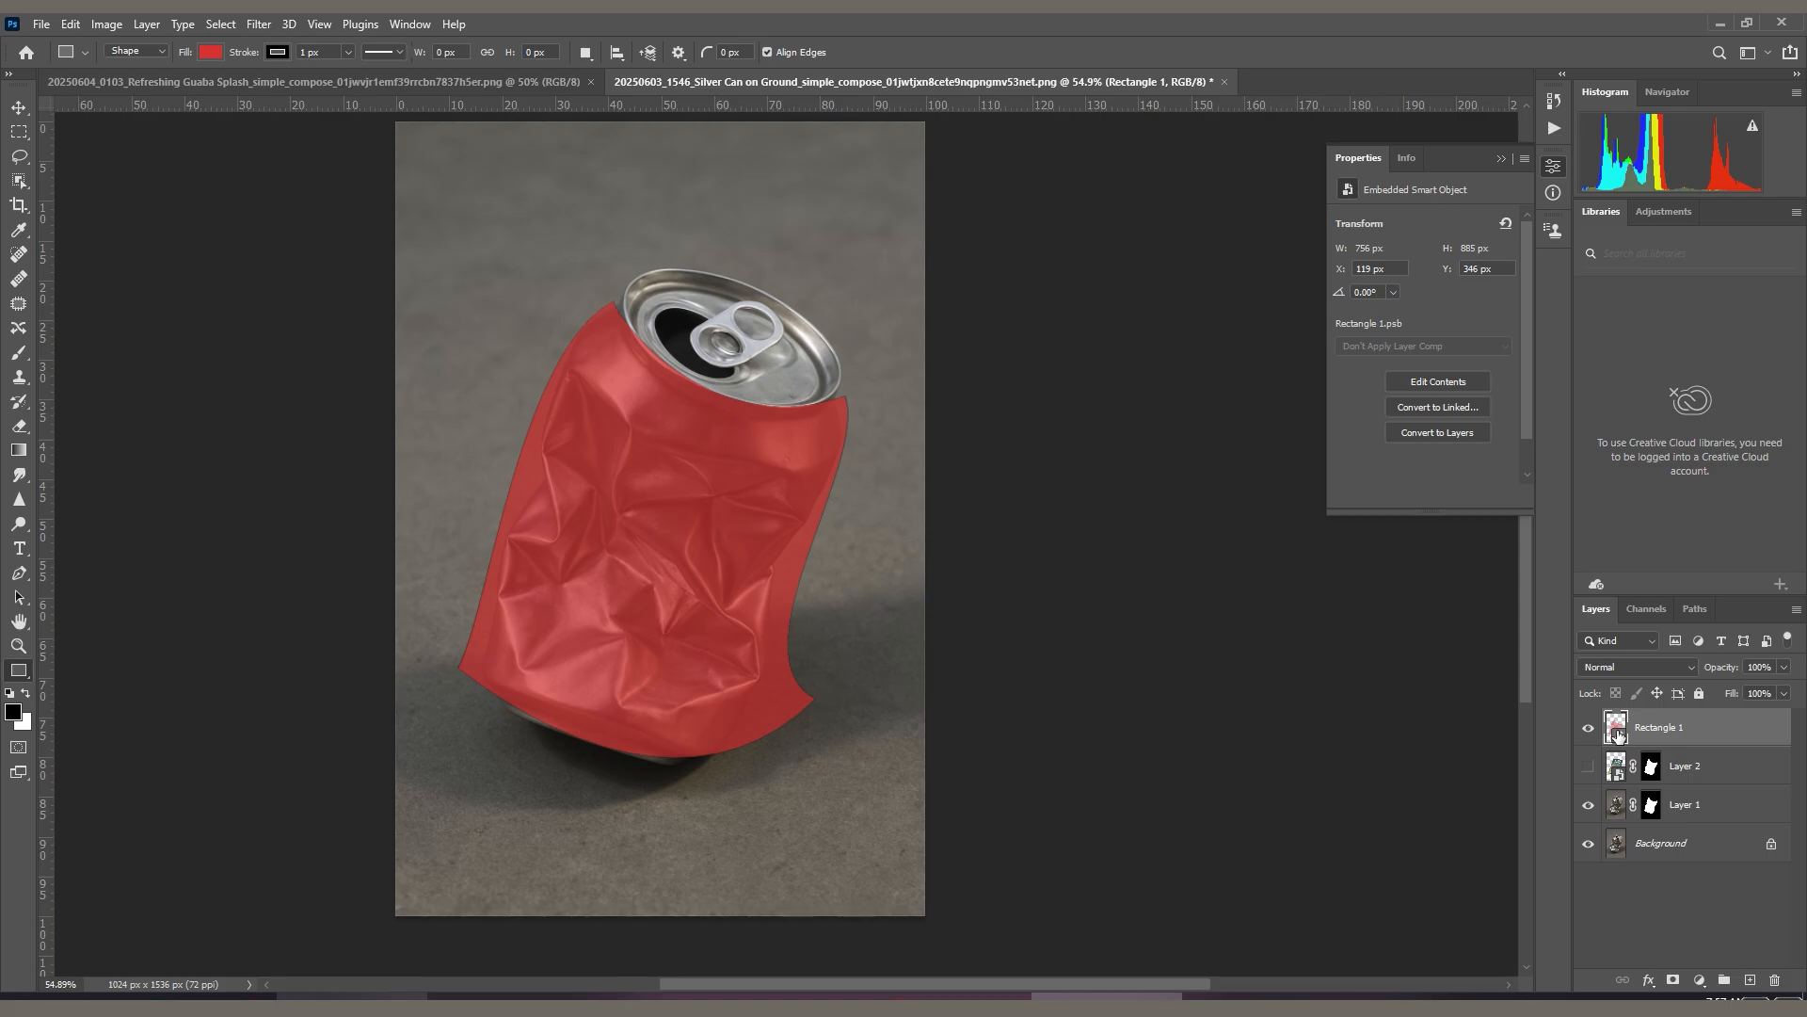
# Paste the copied guava juice poster into the Rectangle 1 smart object's contents and convert the pasted layer to a smart object.
pyautogui.doubleClick(1618, 734)
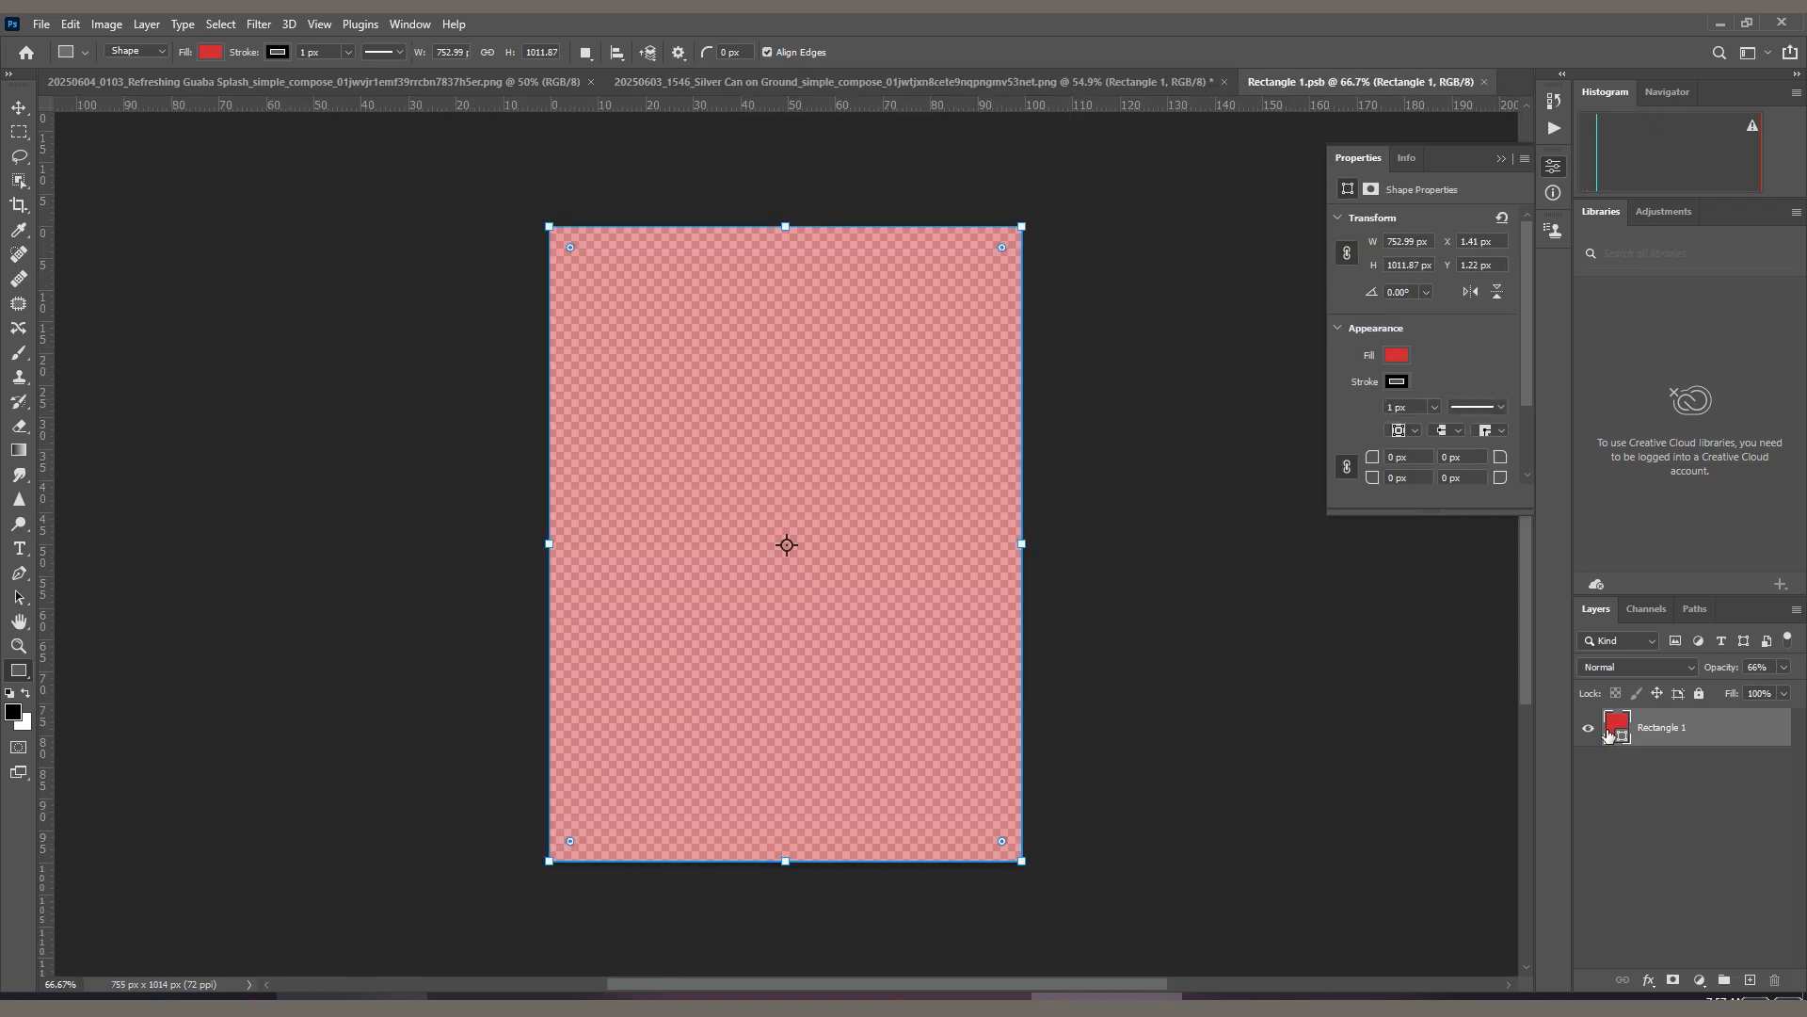
pyautogui.hotkey('ctrl', 'v')
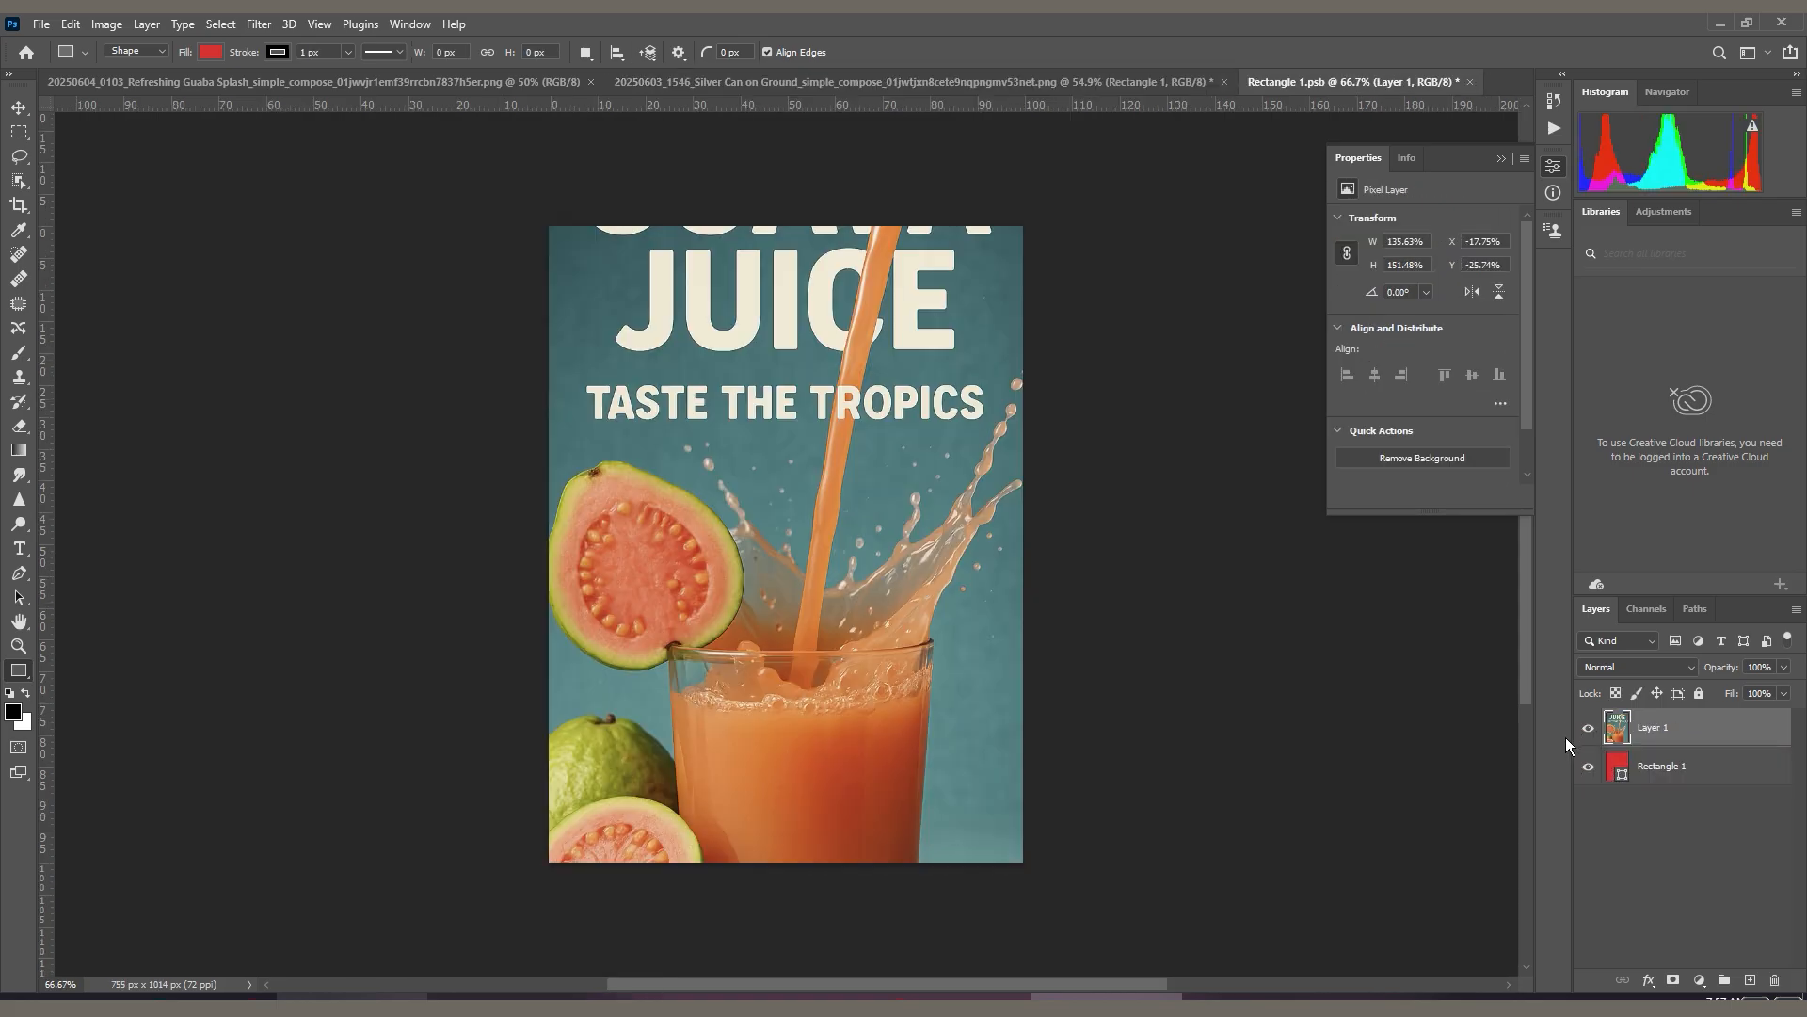
pyautogui.rightClick(1678, 728)
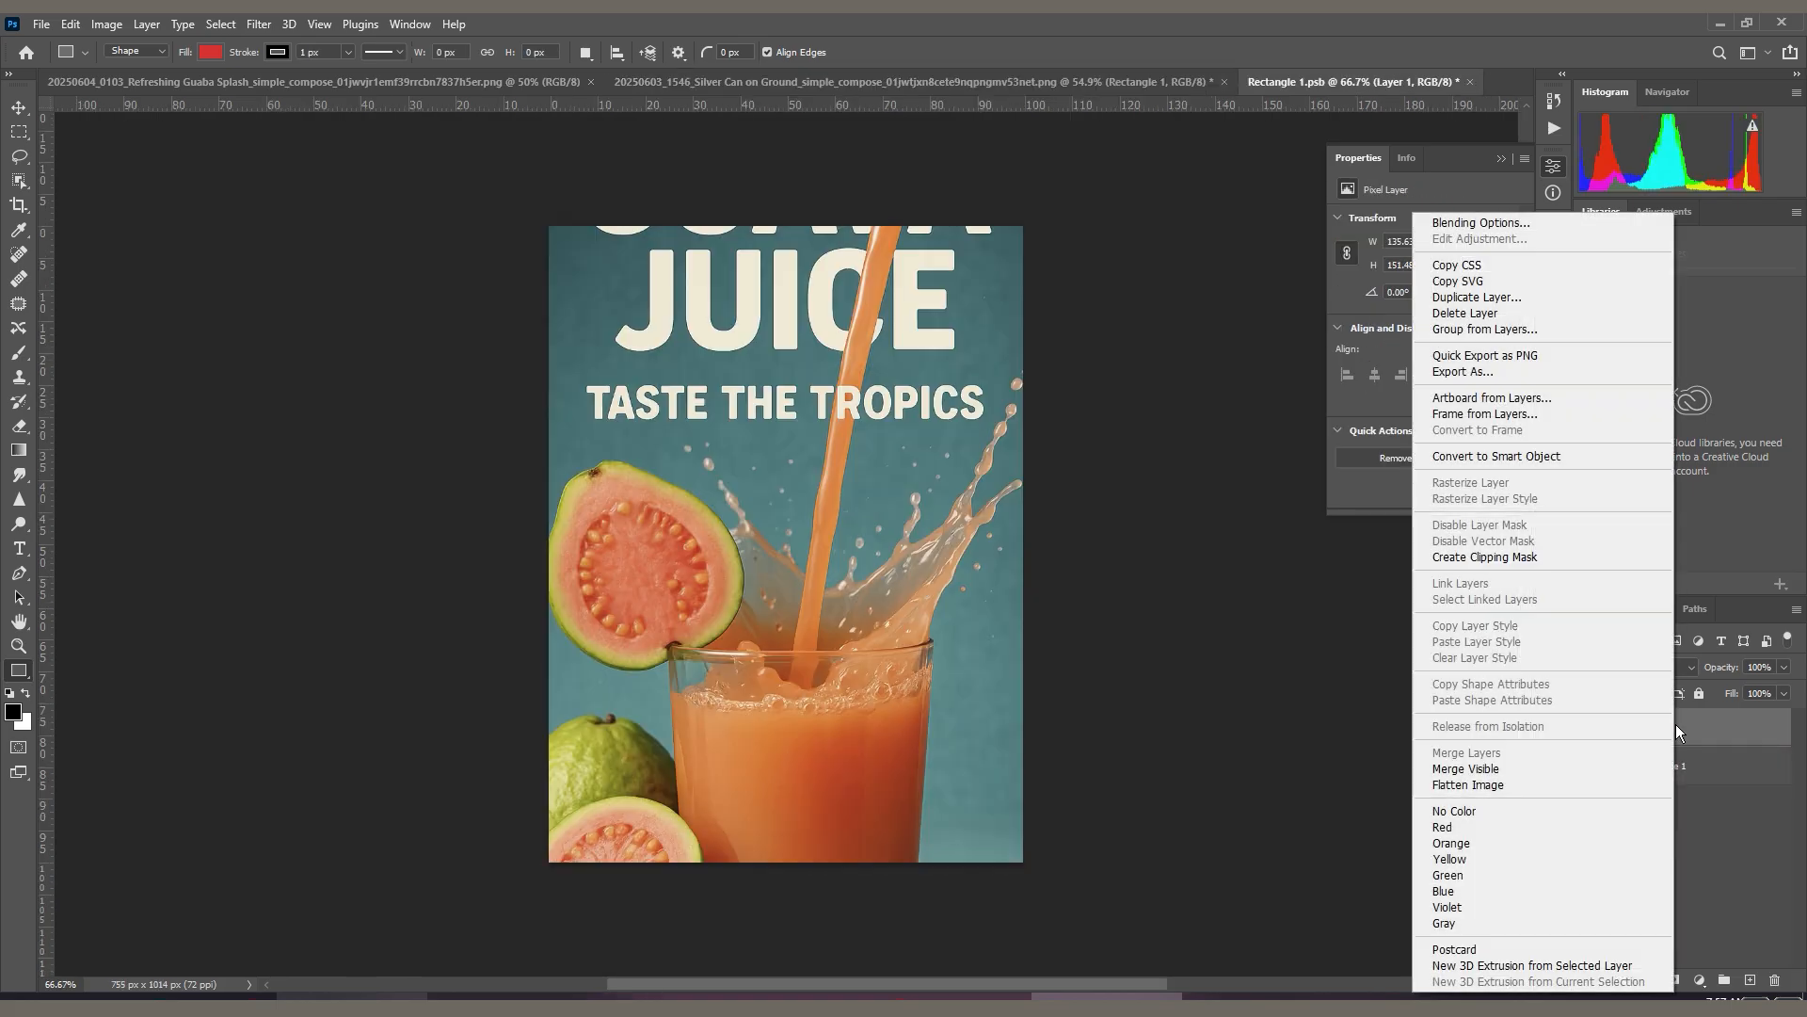
pyautogui.click(1509, 456)
# Scale the poster non-proportionally to fit the Rectangle 1.psb canvas, about 753 by 1020 px.
pyautogui.hotkey('ctrl', 't')
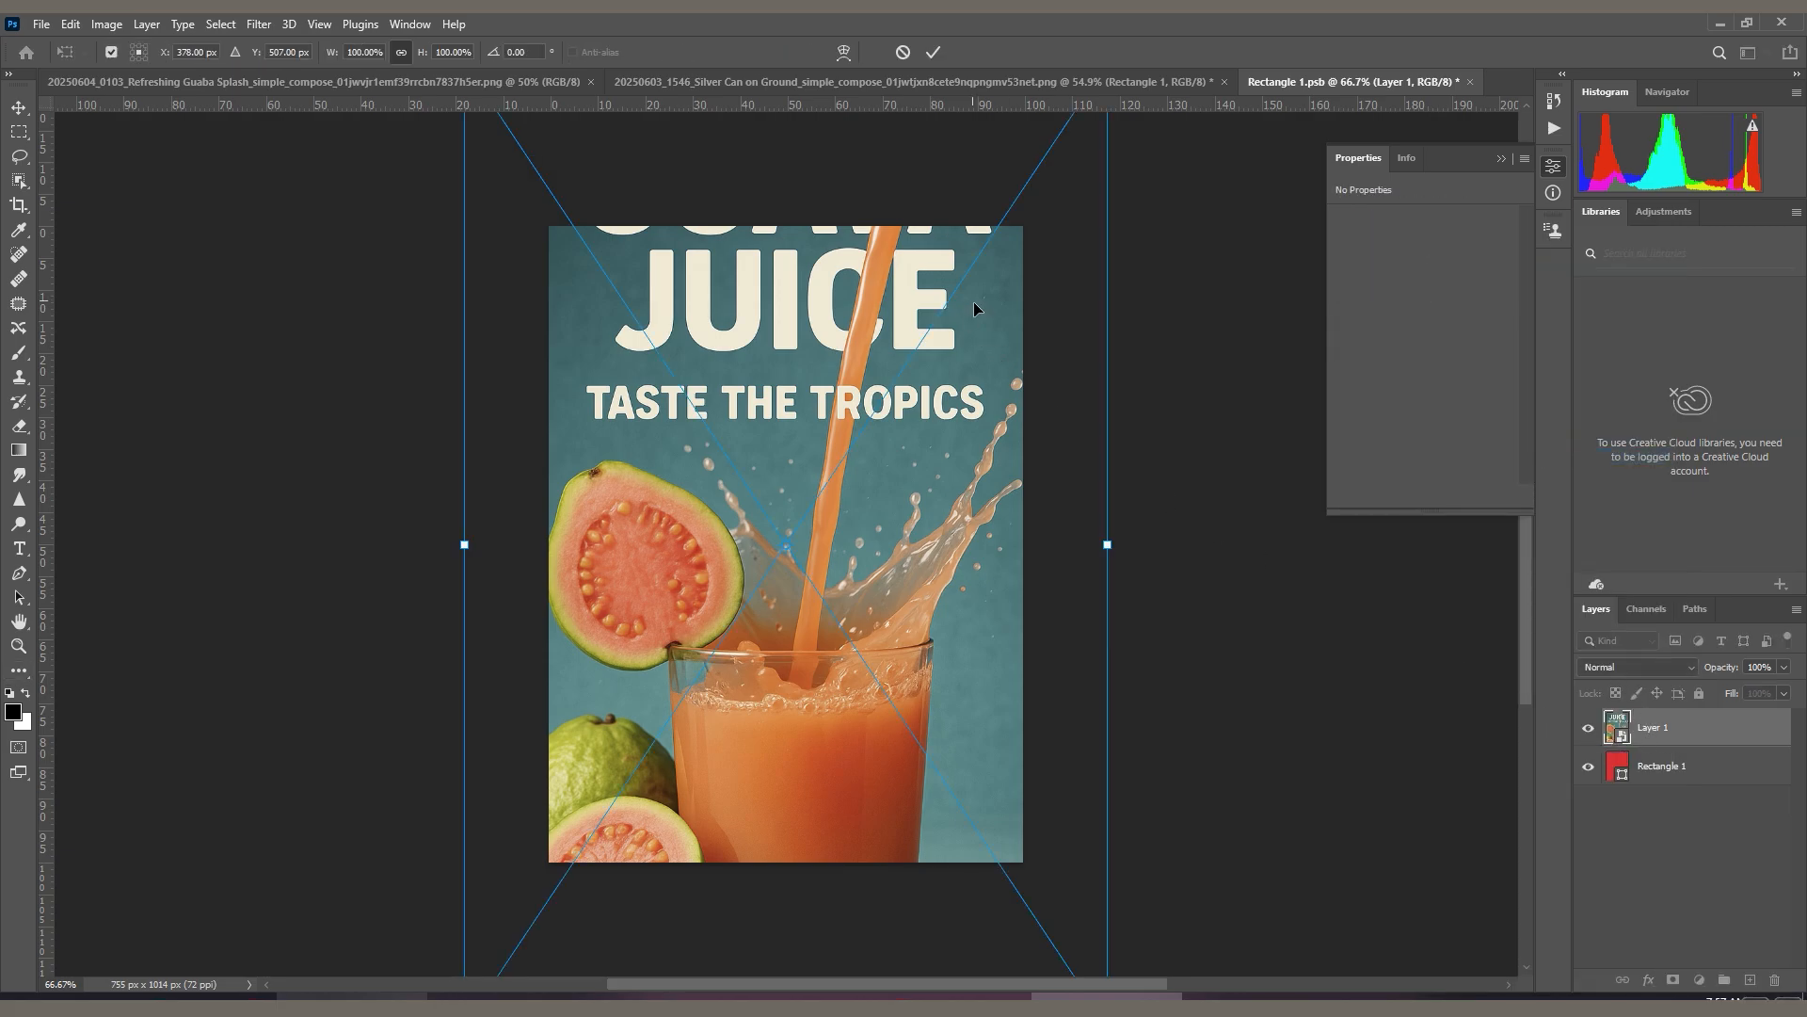
pyautogui.hotkey('ctrl', '0')
pyautogui.moveTo(1045, 209); pyautogui.dragTo(1007, 279)
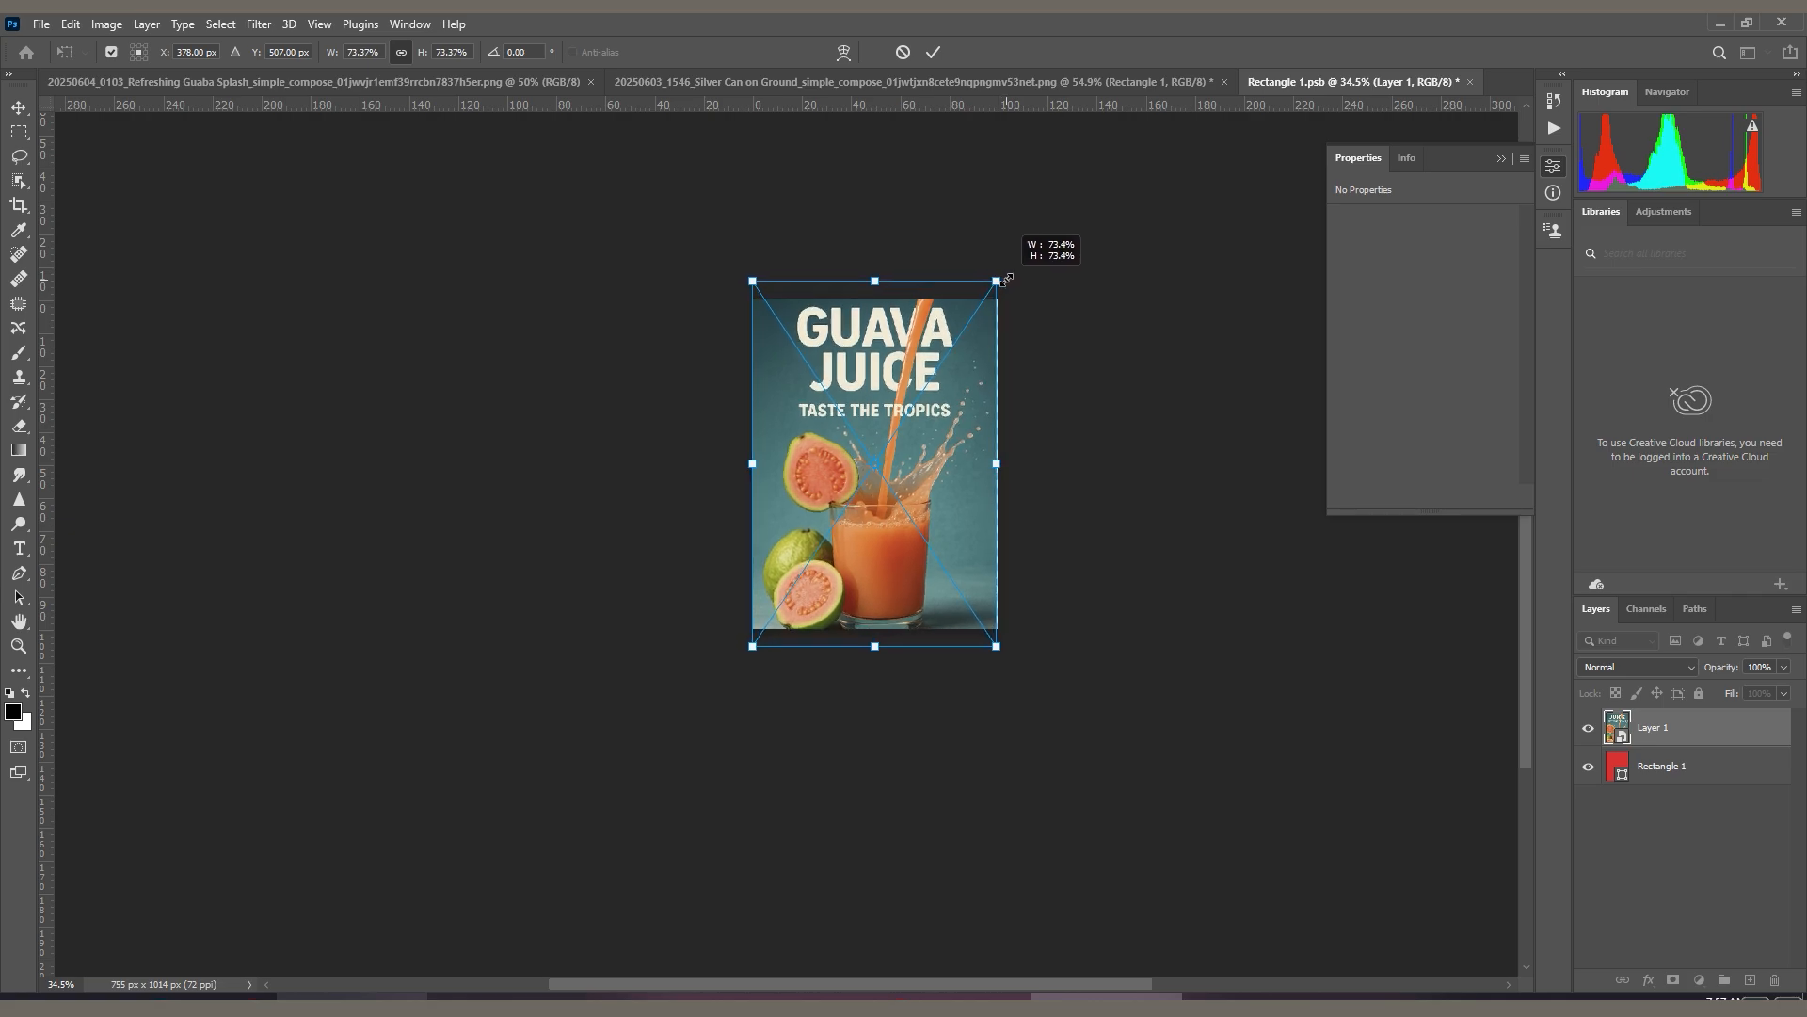
pyautogui.moveTo(1007, 279); pyautogui.dragTo(983, 288)
pyautogui.moveTo(987, 467); pyautogui.dragTo(996, 467)
pyautogui.moveTo(768, 463); pyautogui.dragTo(754, 463)
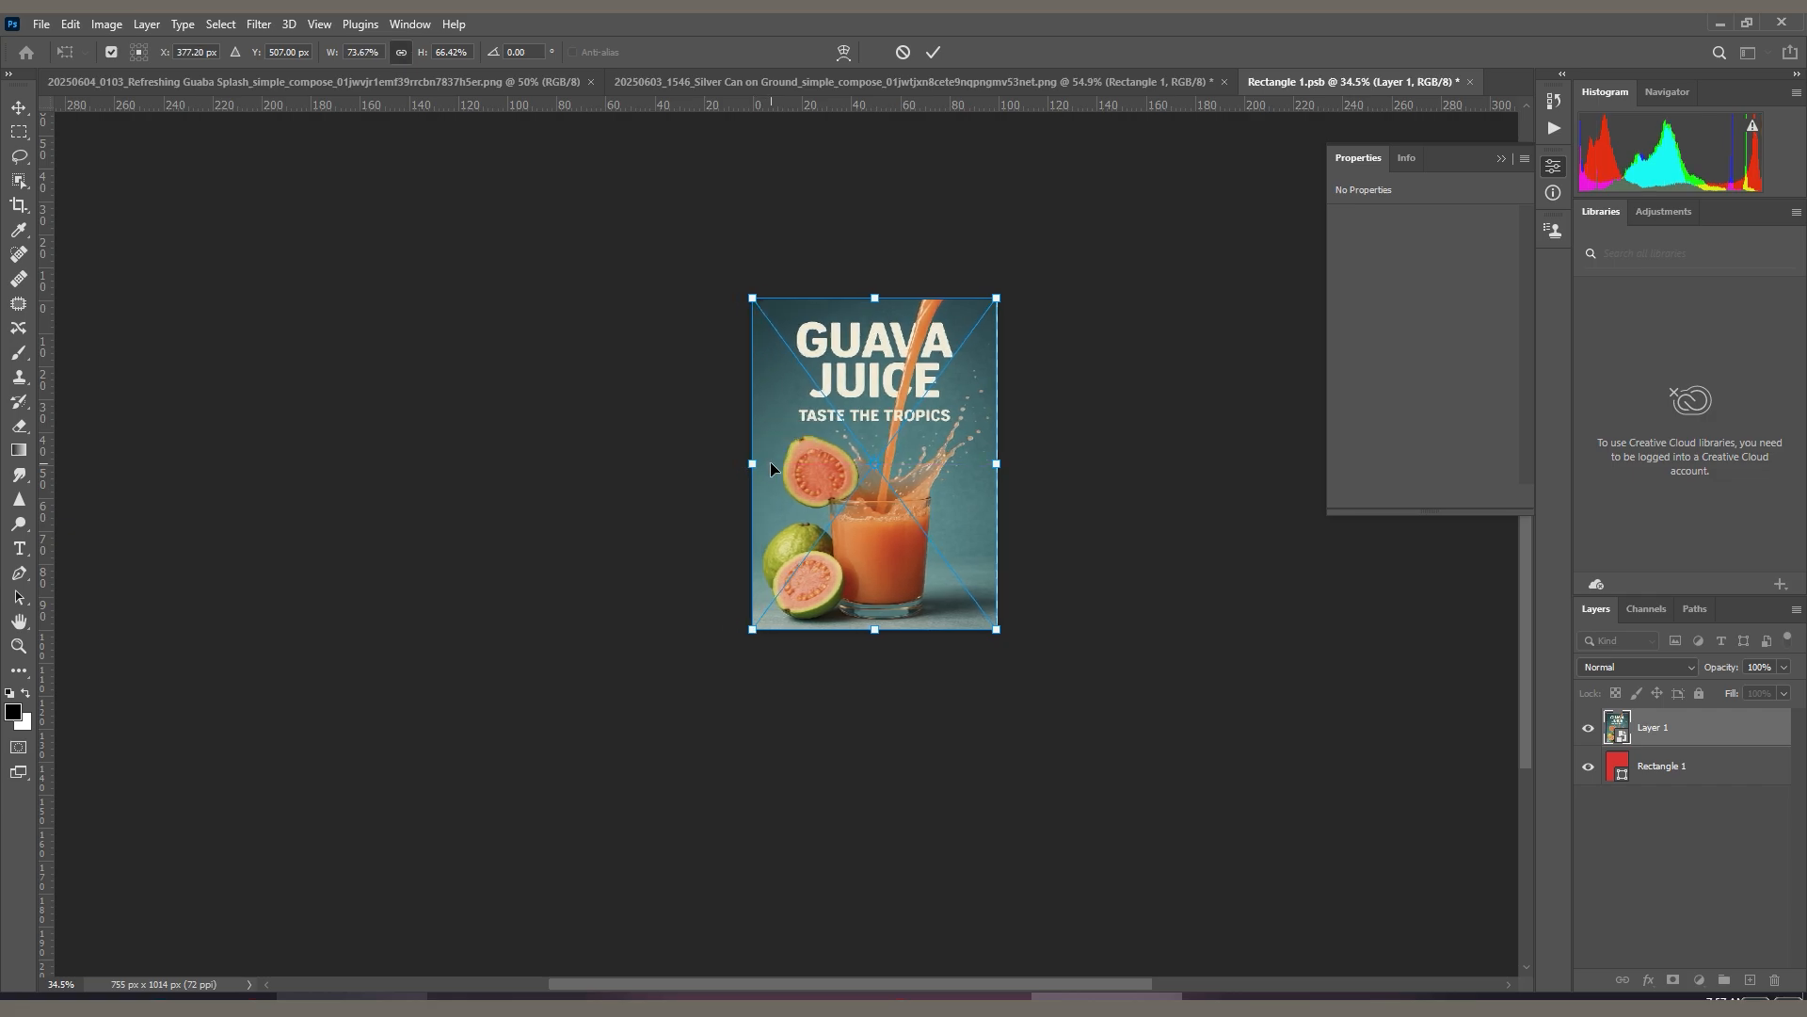
pyautogui.press('u')
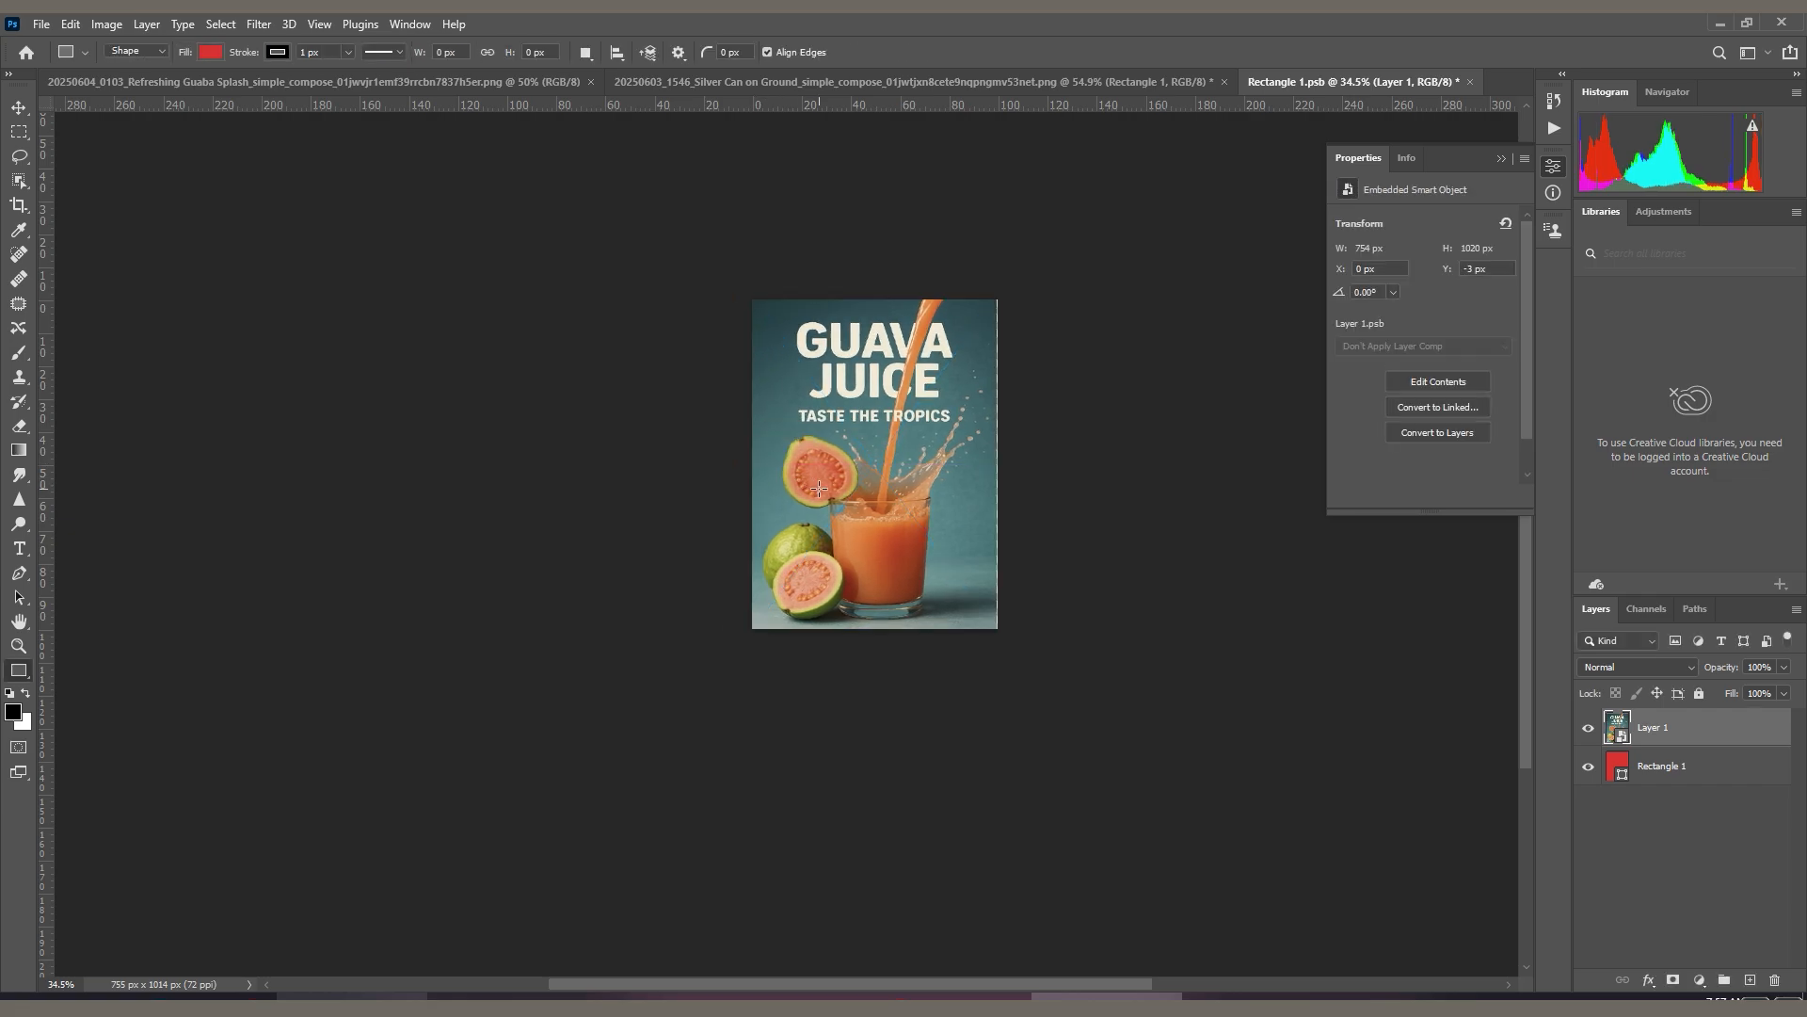
pyautogui.hotkey('ctrl', 't')
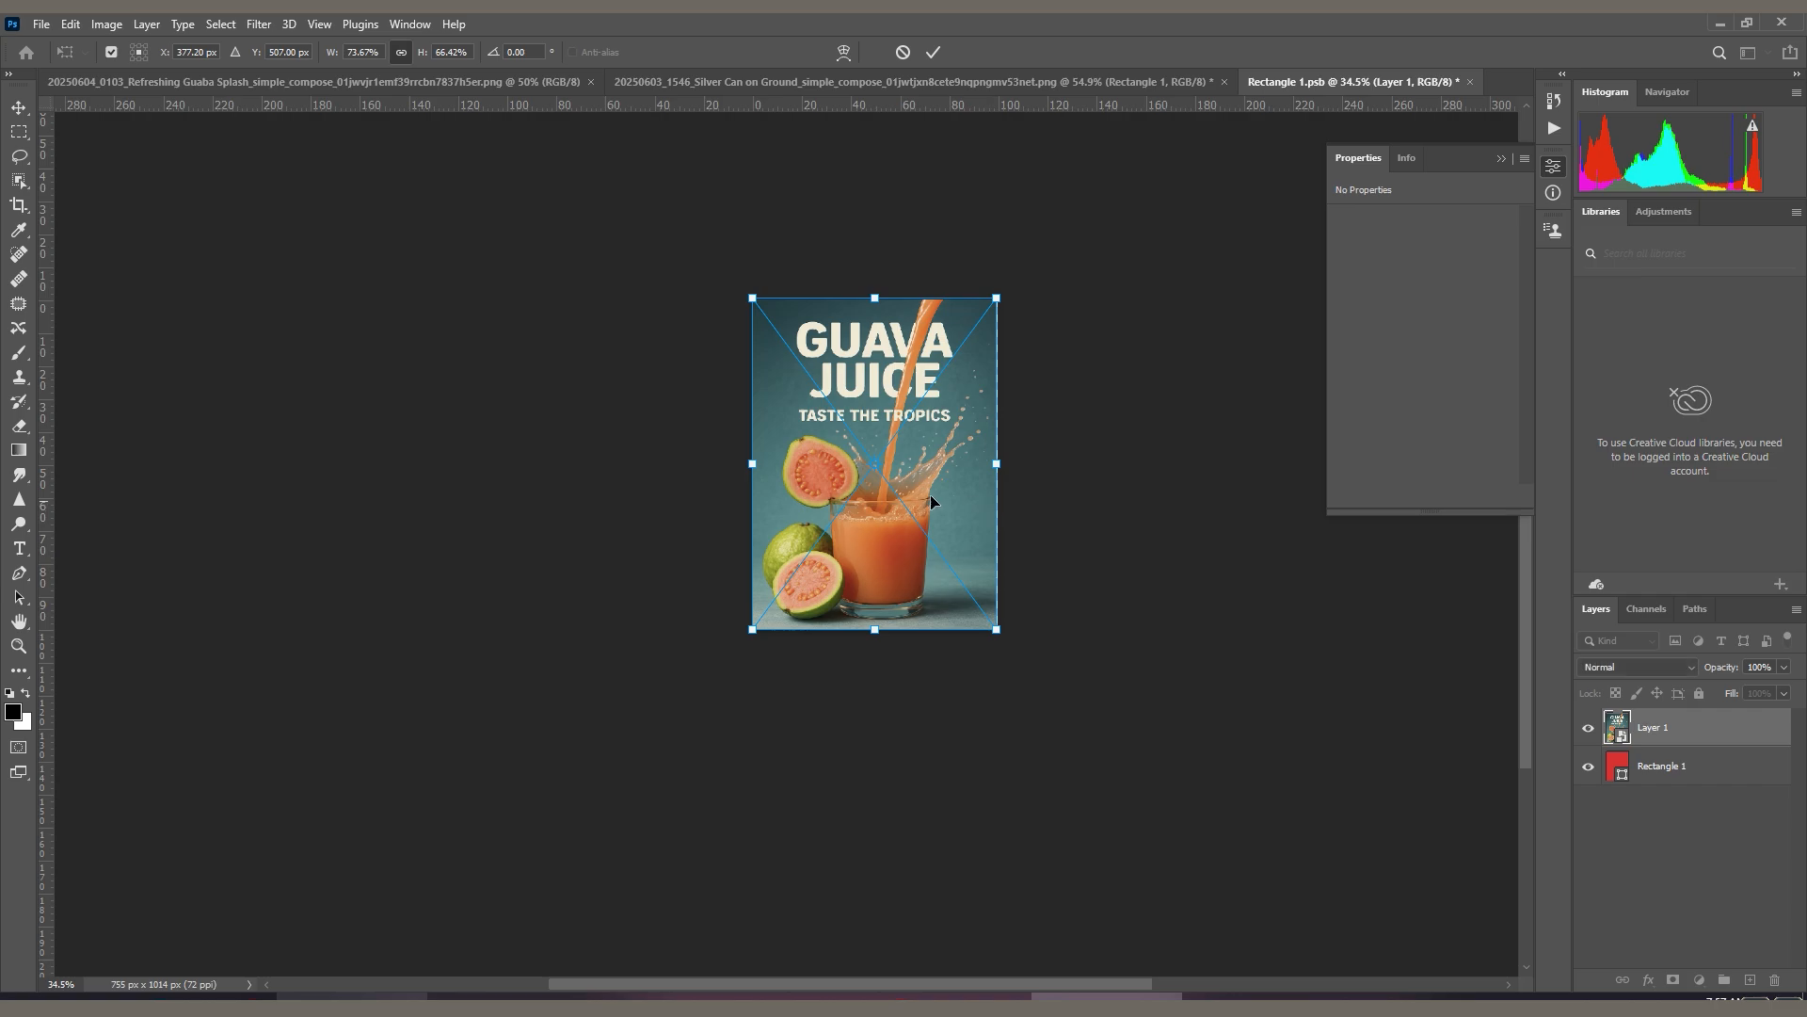
pyautogui.moveTo(754, 463); pyautogui.dragTo(752, 465)
pyautogui.press('Return')
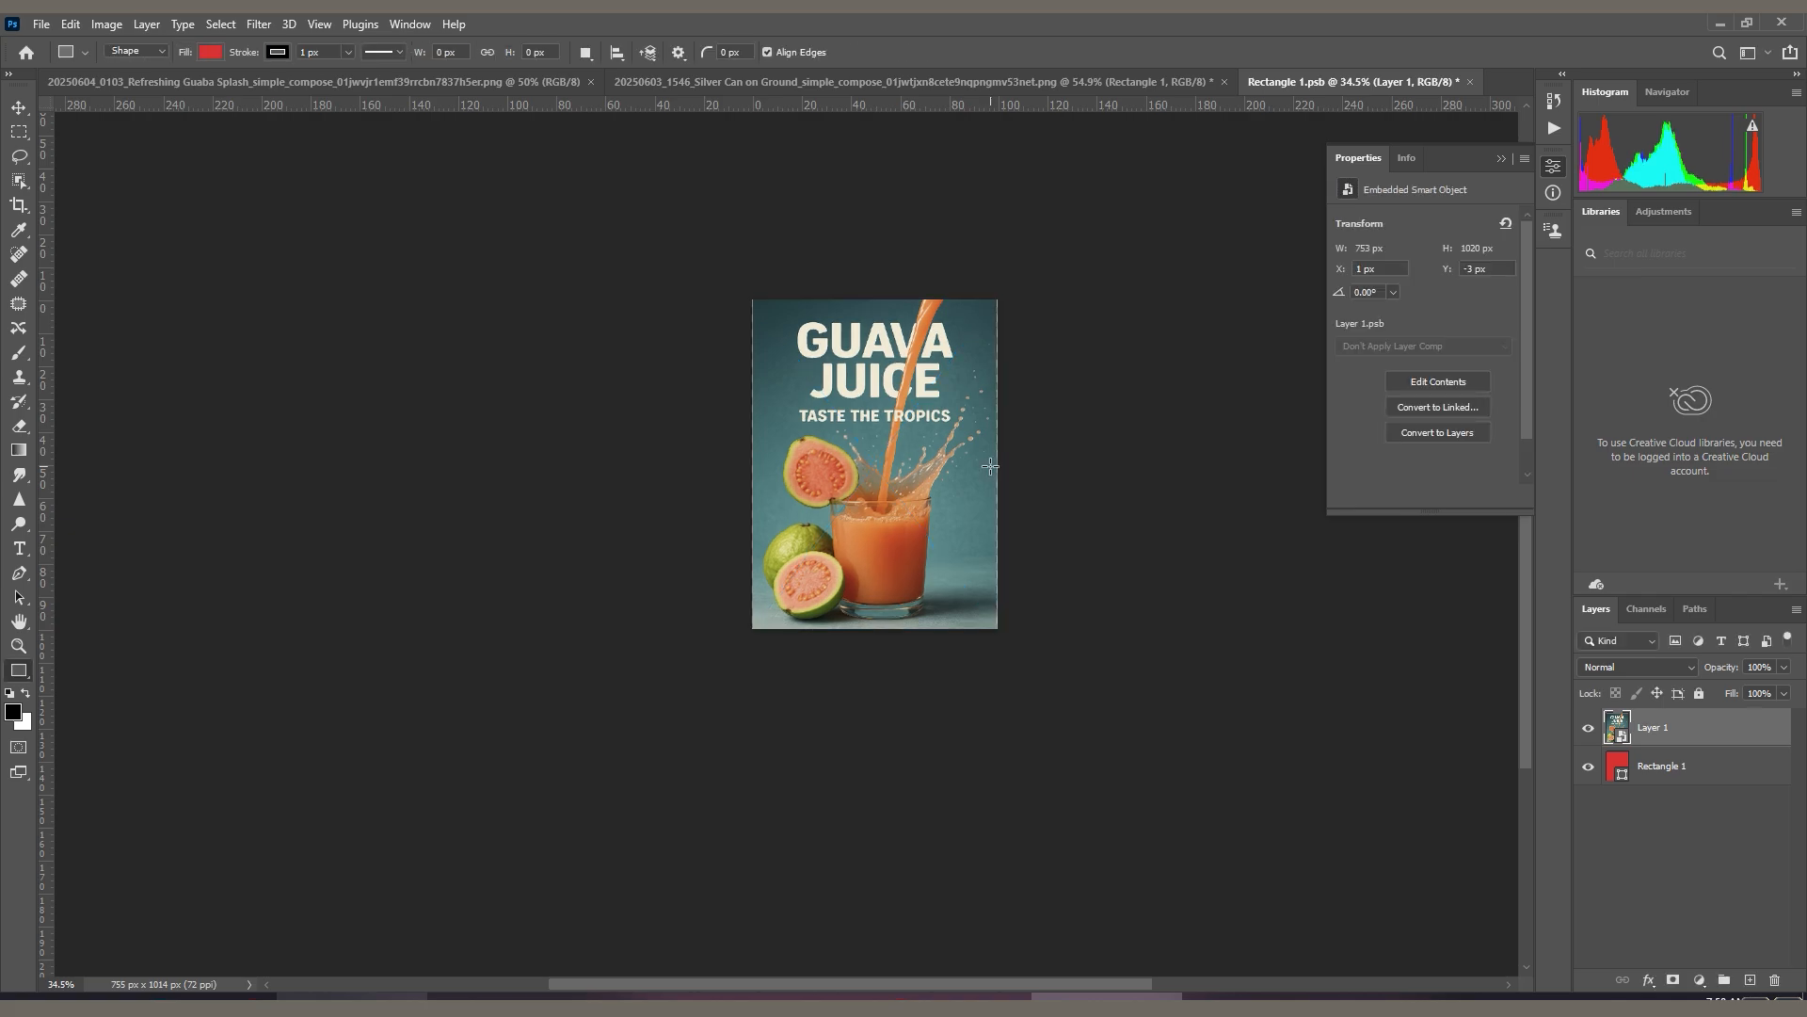
# Save the Rectangle 1.psb contents, close the original guava poster document and return to the can document.
pyautogui.scroll(2, 910, 499)
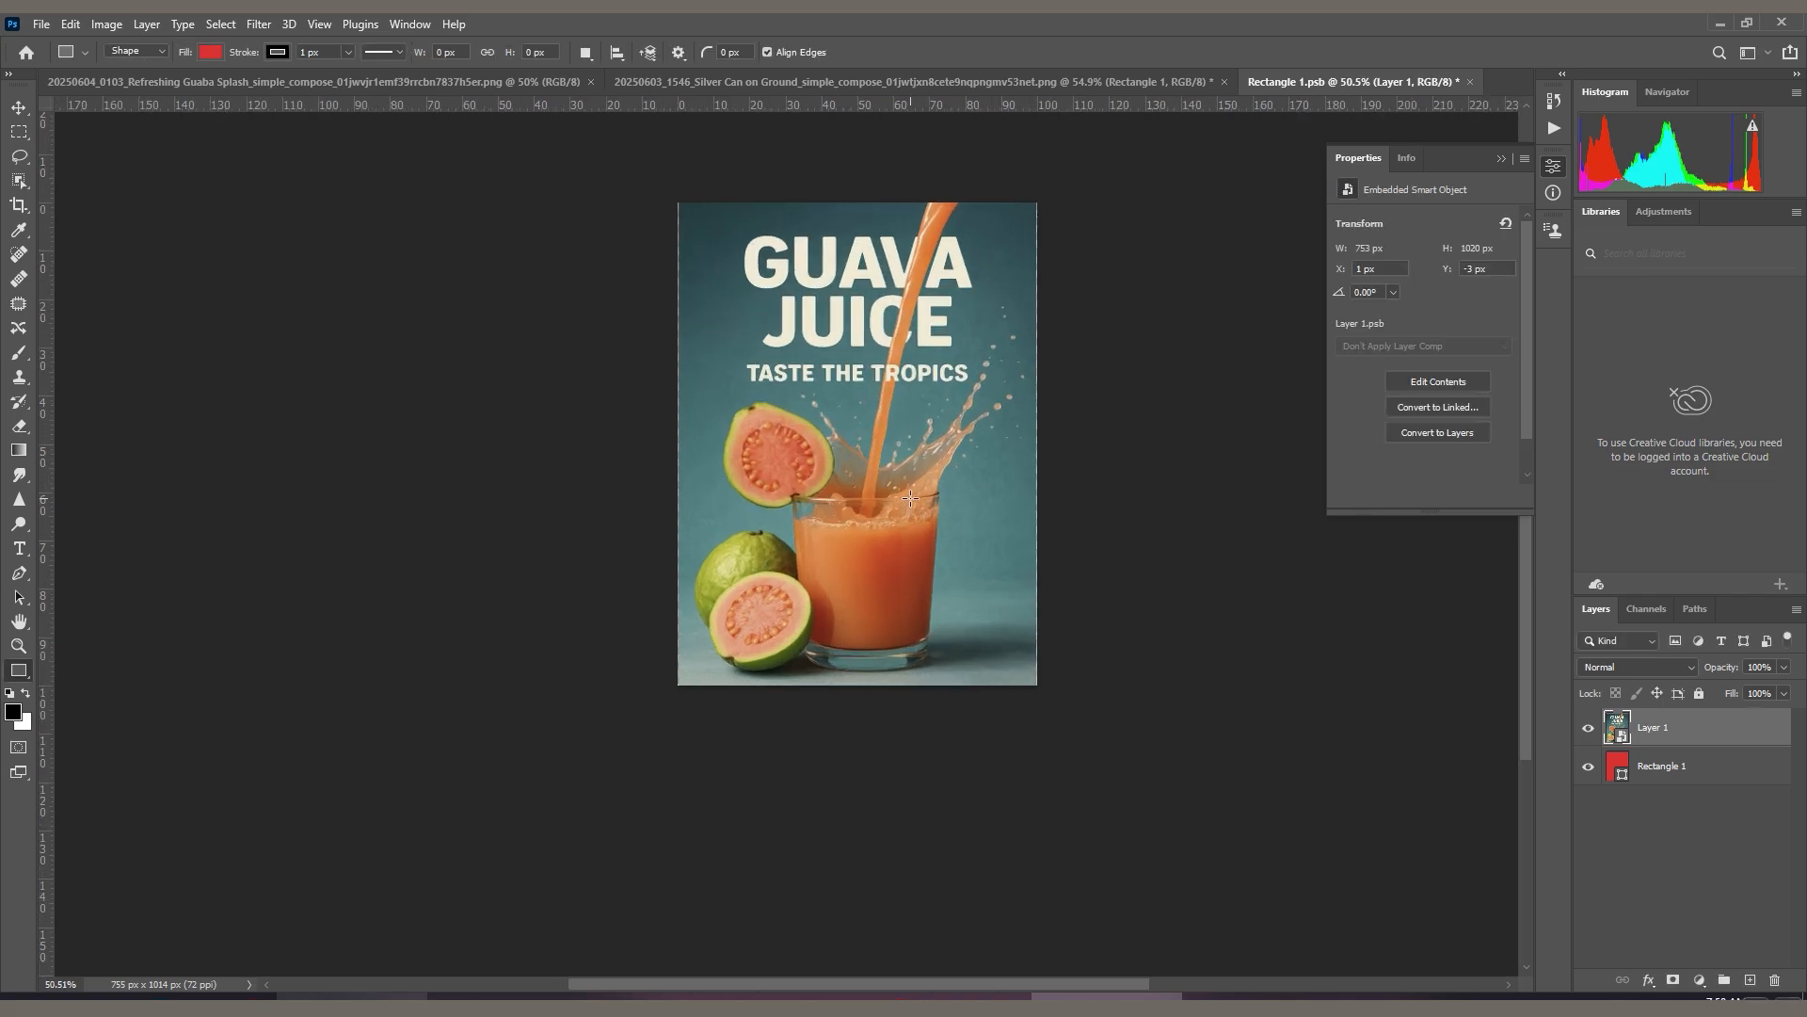
pyautogui.hotkey('ctrl', 's')
pyautogui.hotkey('ctrl', 'Tab')
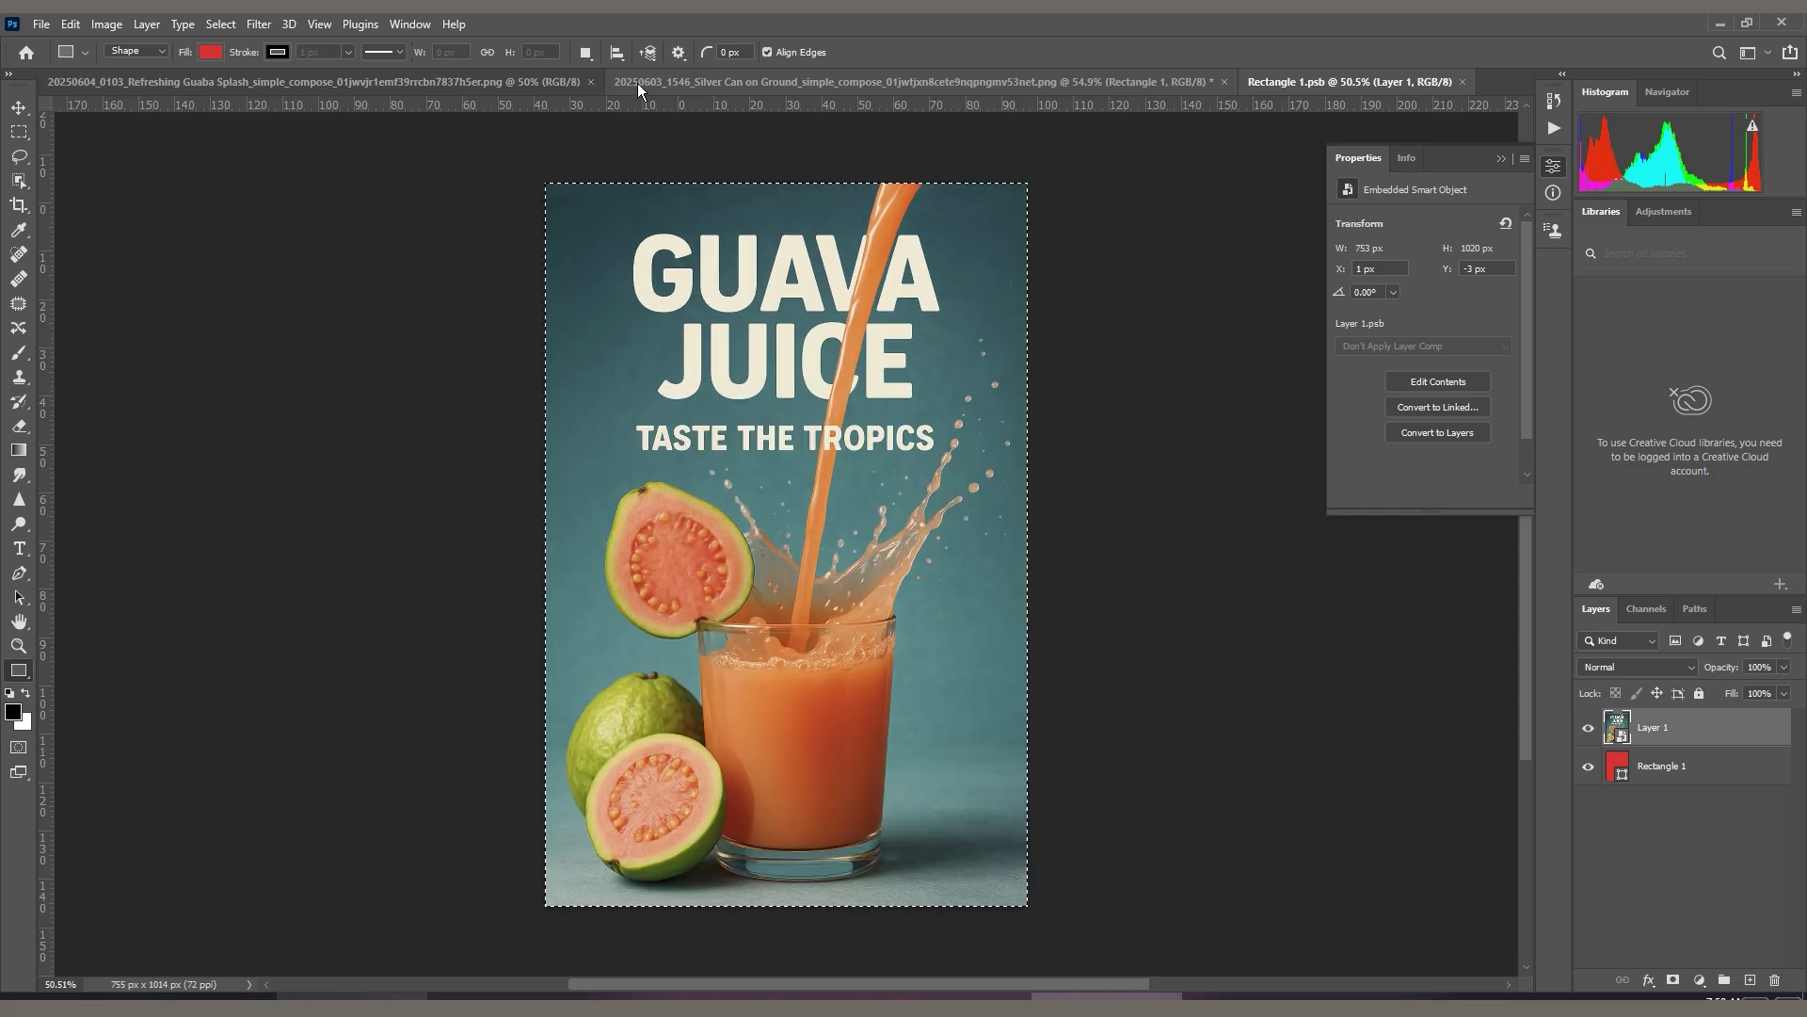
pyautogui.hotkey('ctrl', 'w')
pyautogui.hotkey('ctrl', 'Tab')
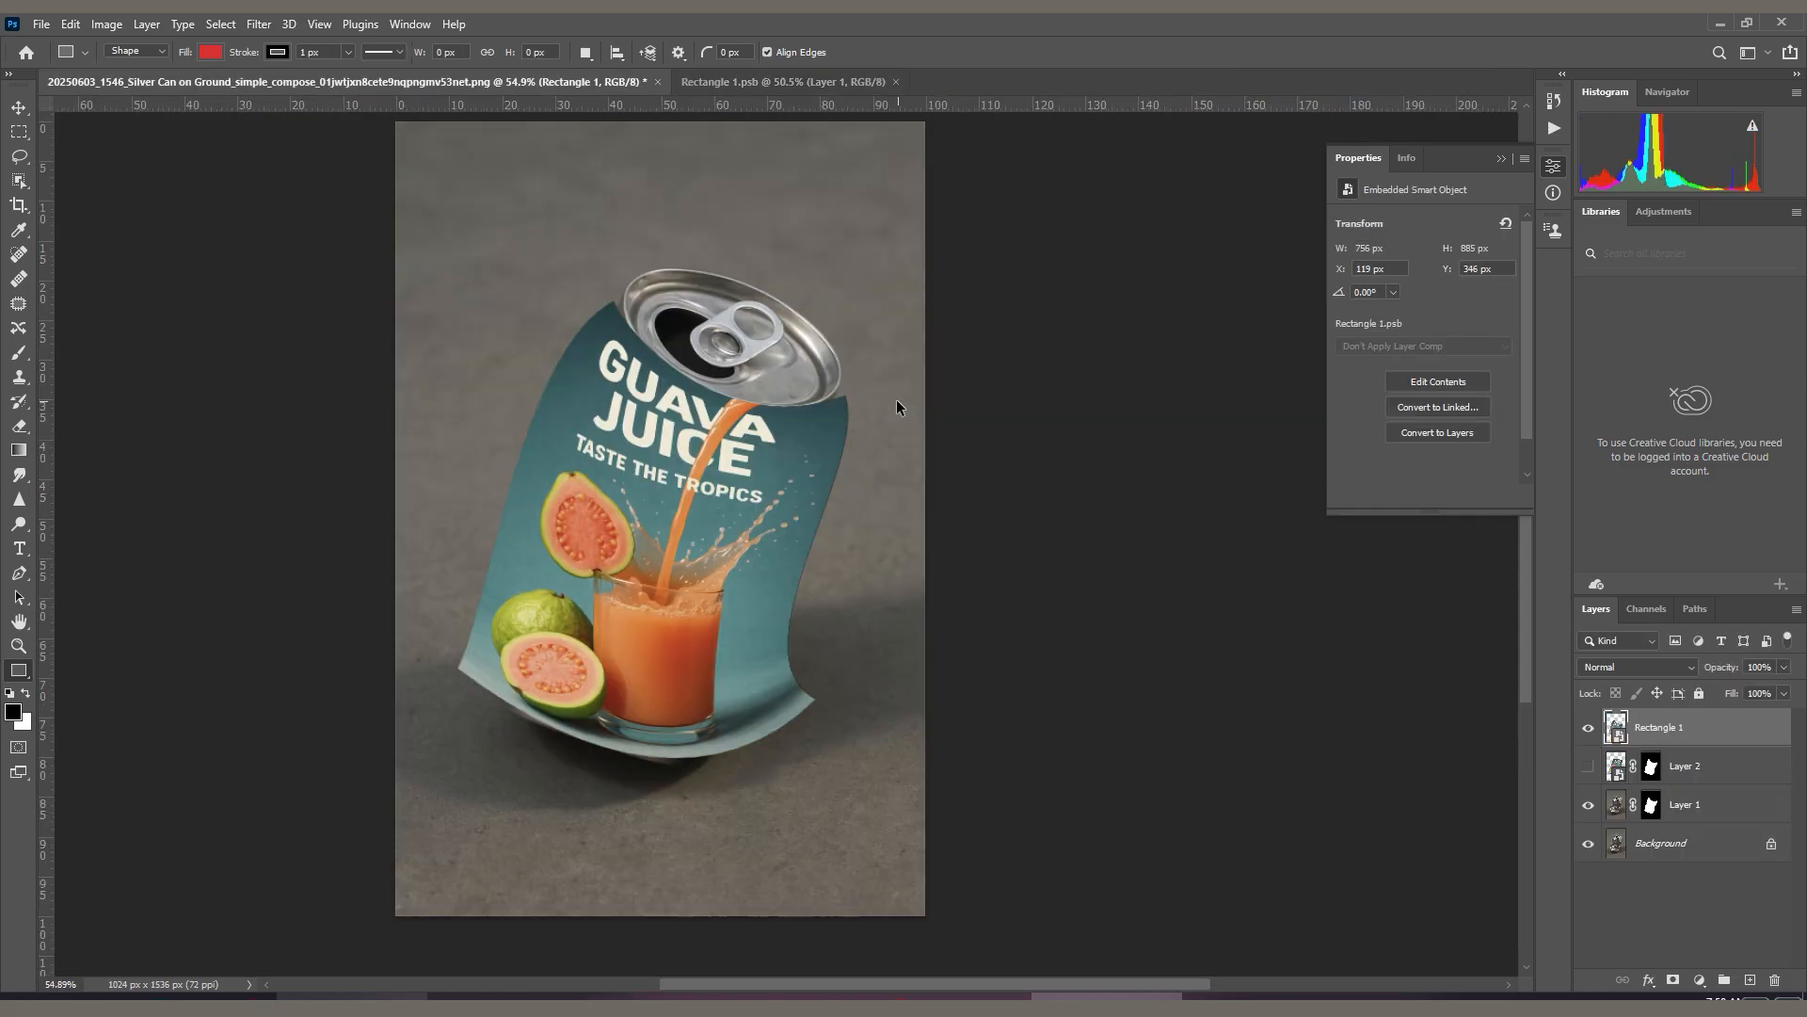
# Set the Rectangle 1 layer's blend mode to Multiply and mask it with a feathered selection loaded from the saved can path.
pyautogui.click(1613, 668)
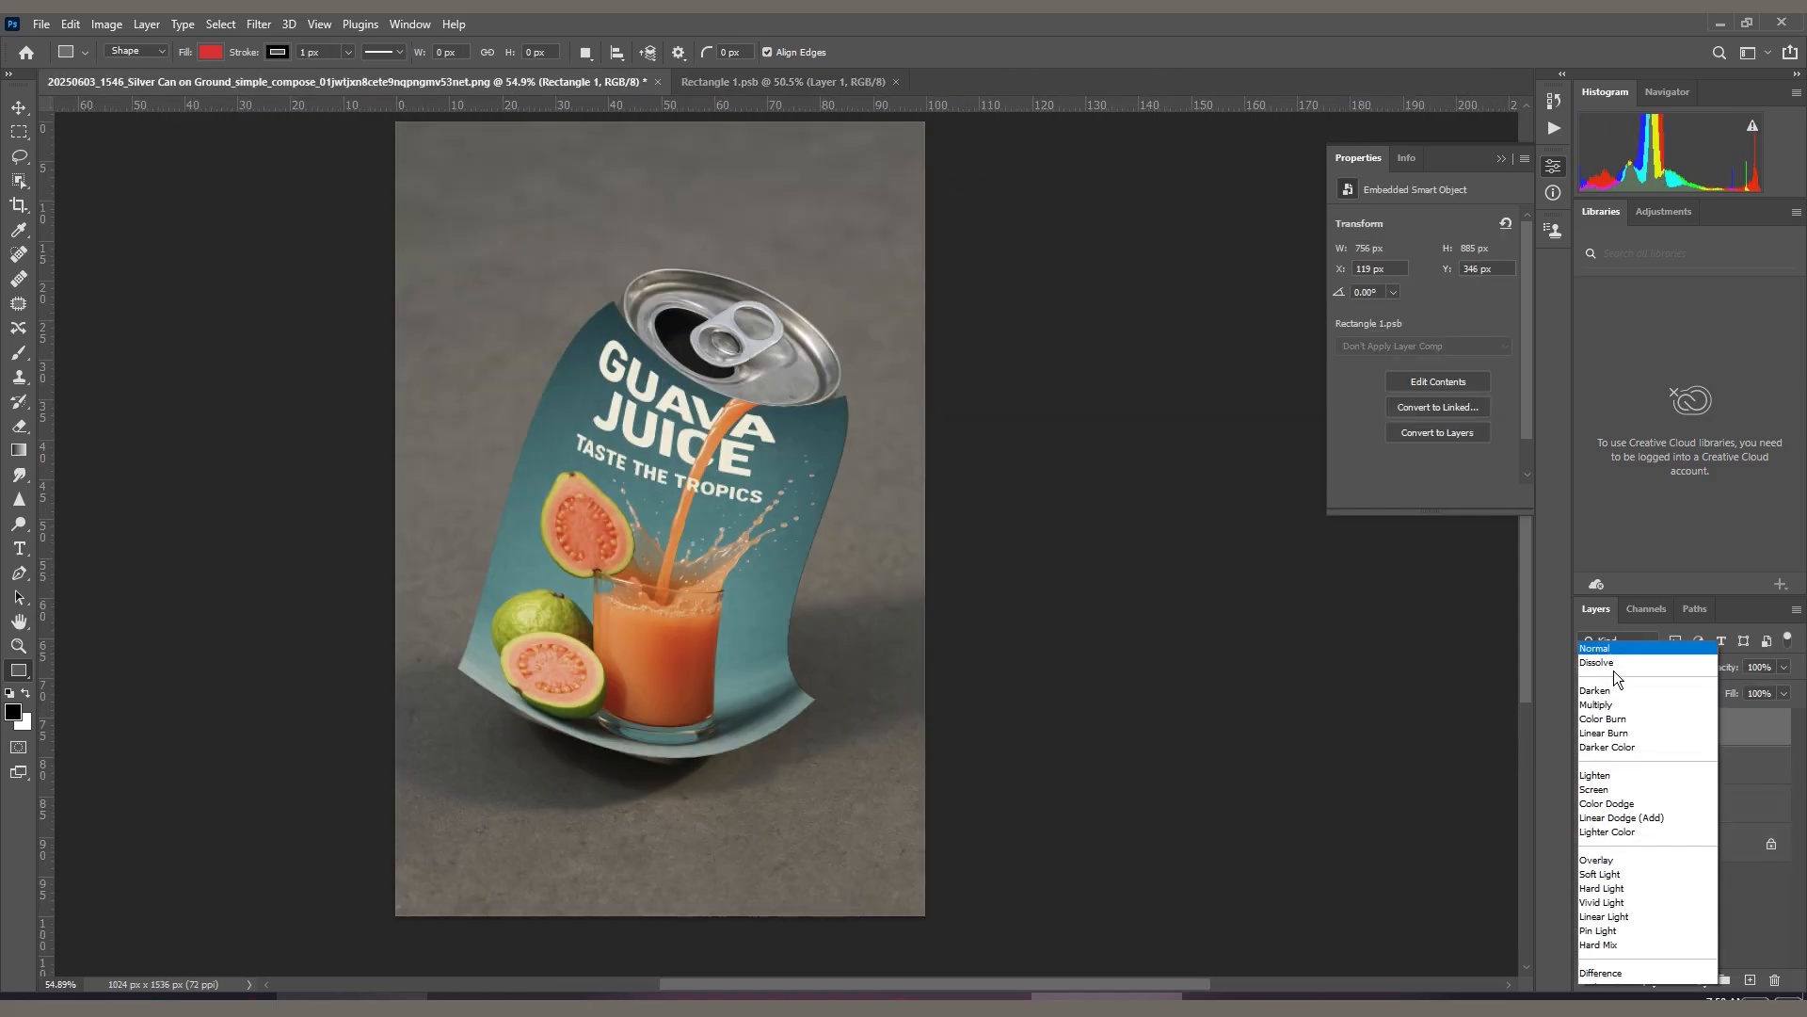
pyautogui.click(1600, 590)
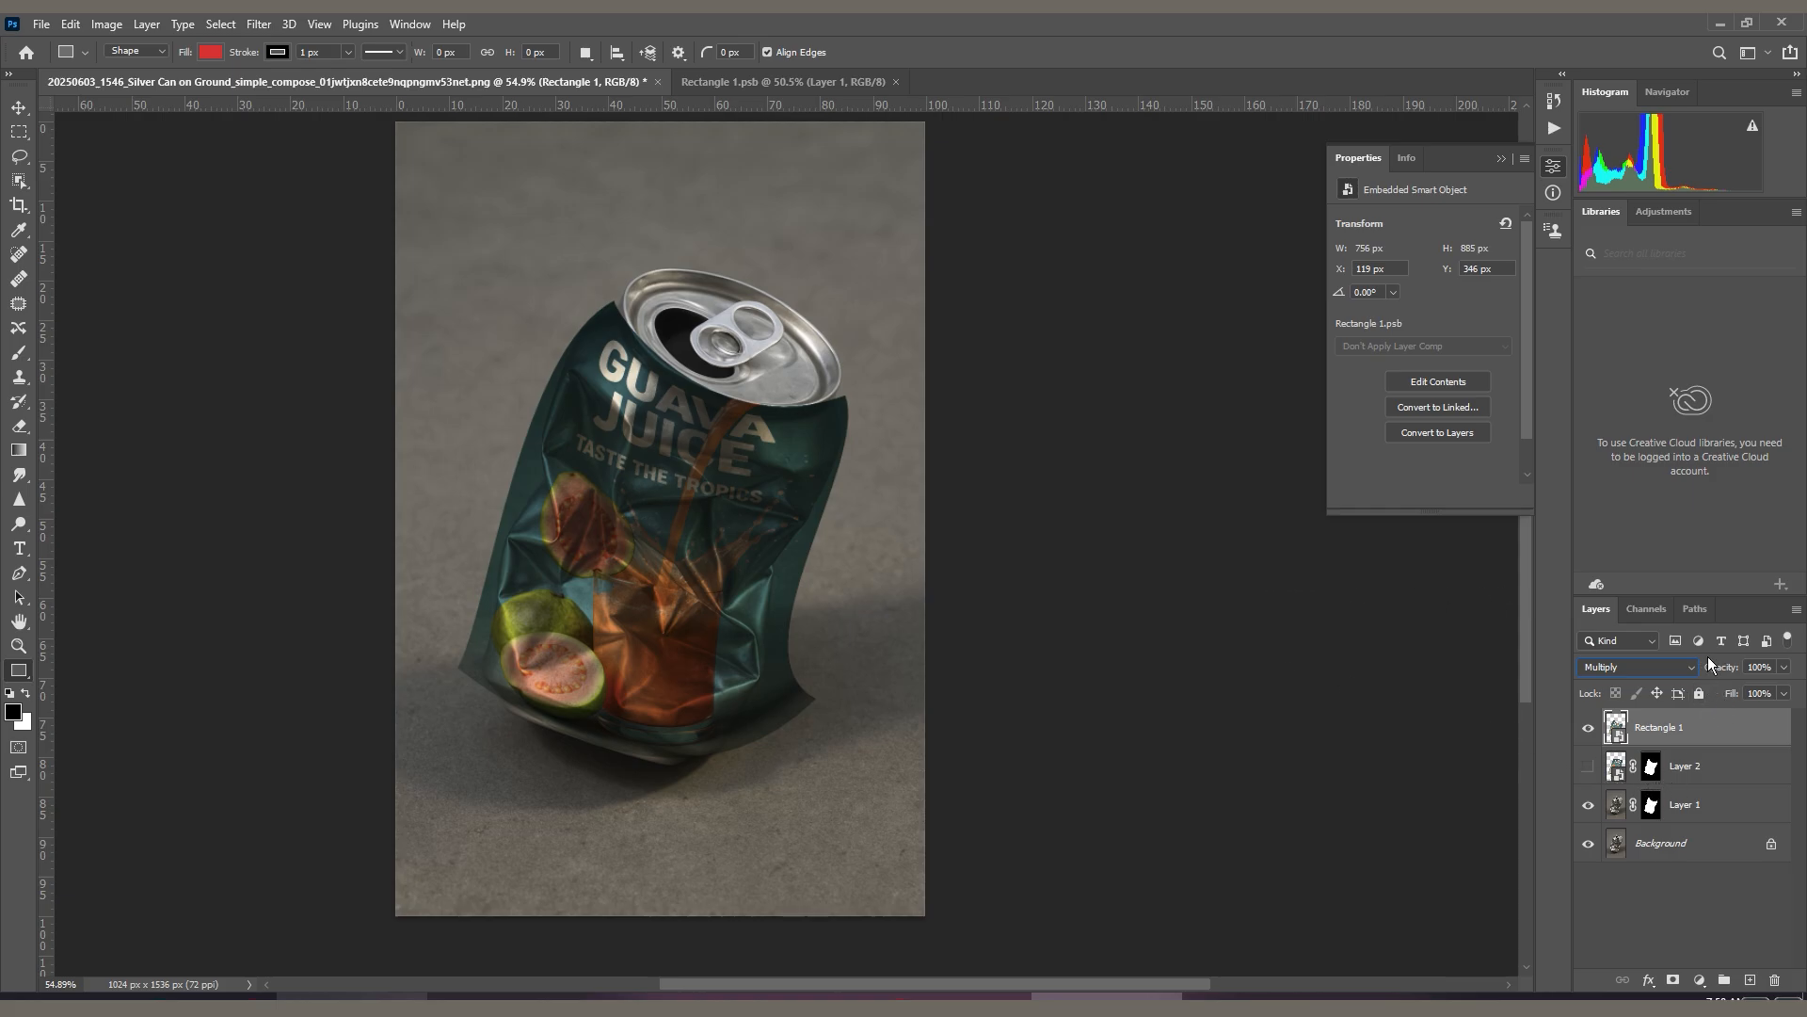
pyautogui.click(1695, 608)
pyautogui.keyDown('ctrl'); pyautogui.click(1587, 648); pyautogui.keyUp('ctrl')
pyautogui.hotkey('shift', 'F6')
pyautogui.press('Return')
pyautogui.click(1607, 612)
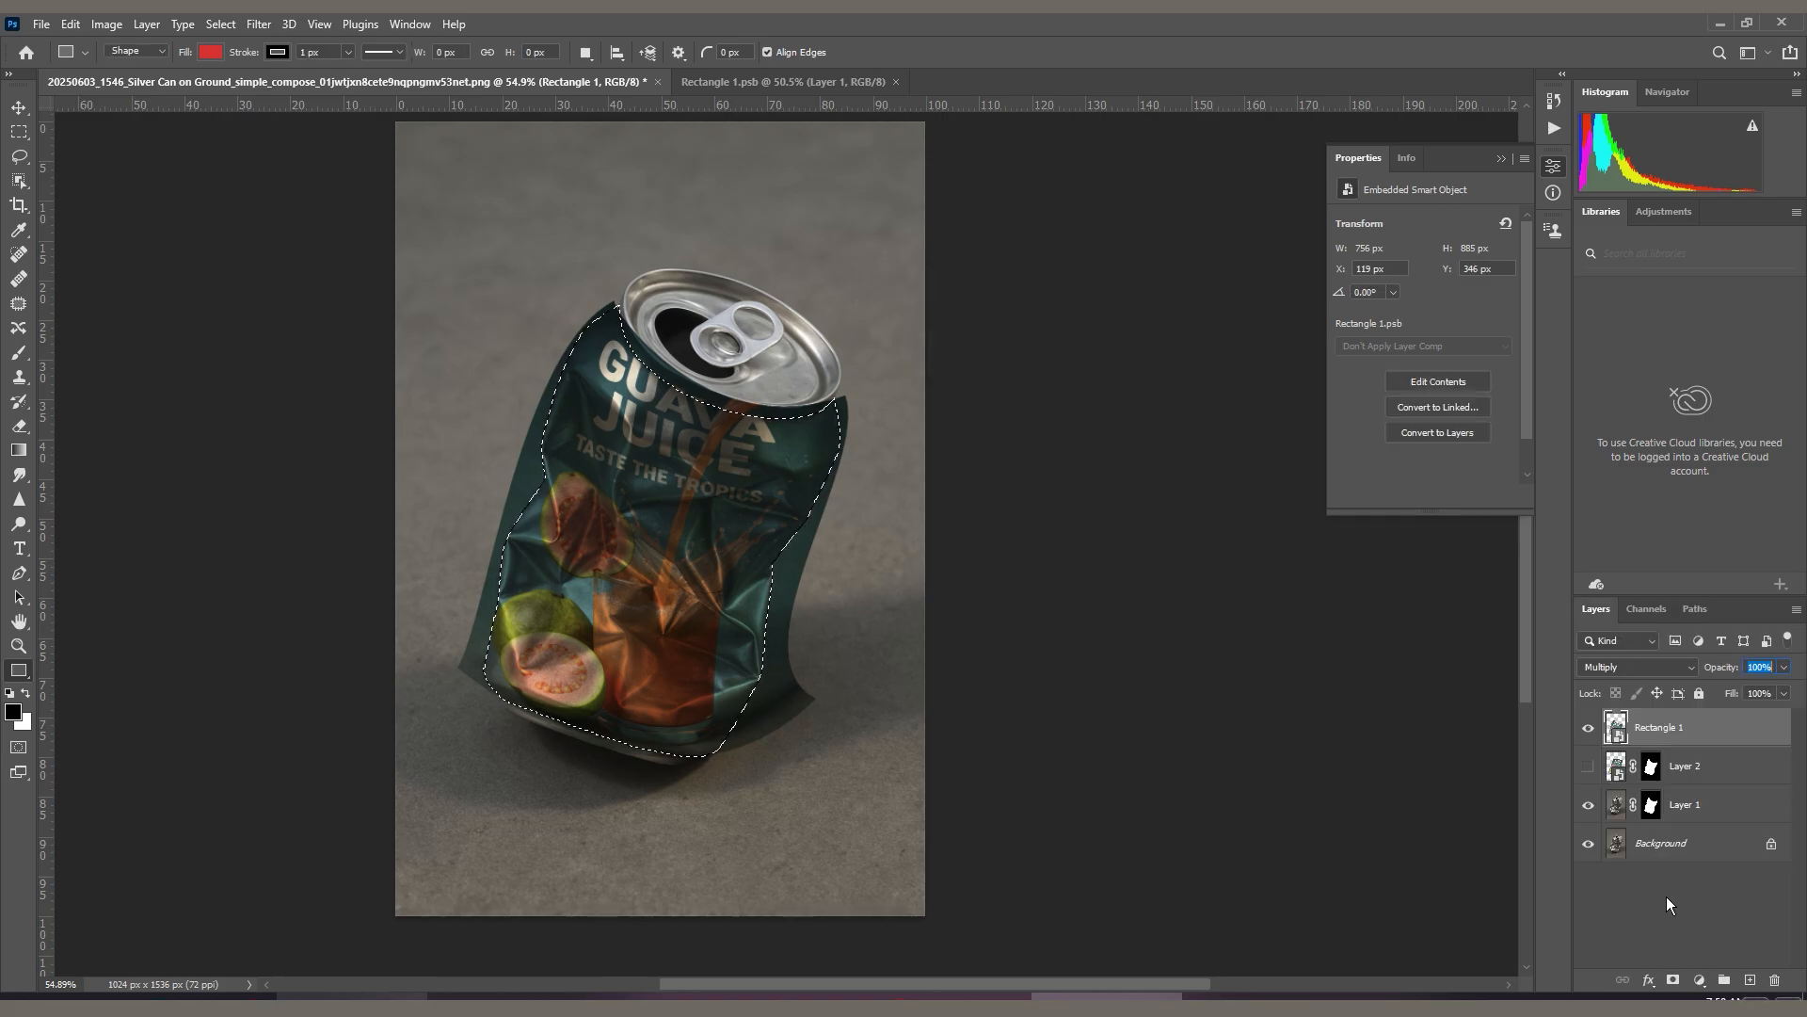
pyautogui.click(1675, 982)
# Delete the hidden Layer 2, select the Rectangle 1 layer and check its label edges against the can's outline.
pyautogui.moveTo(1695, 767); pyautogui.dragTo(1774, 979)
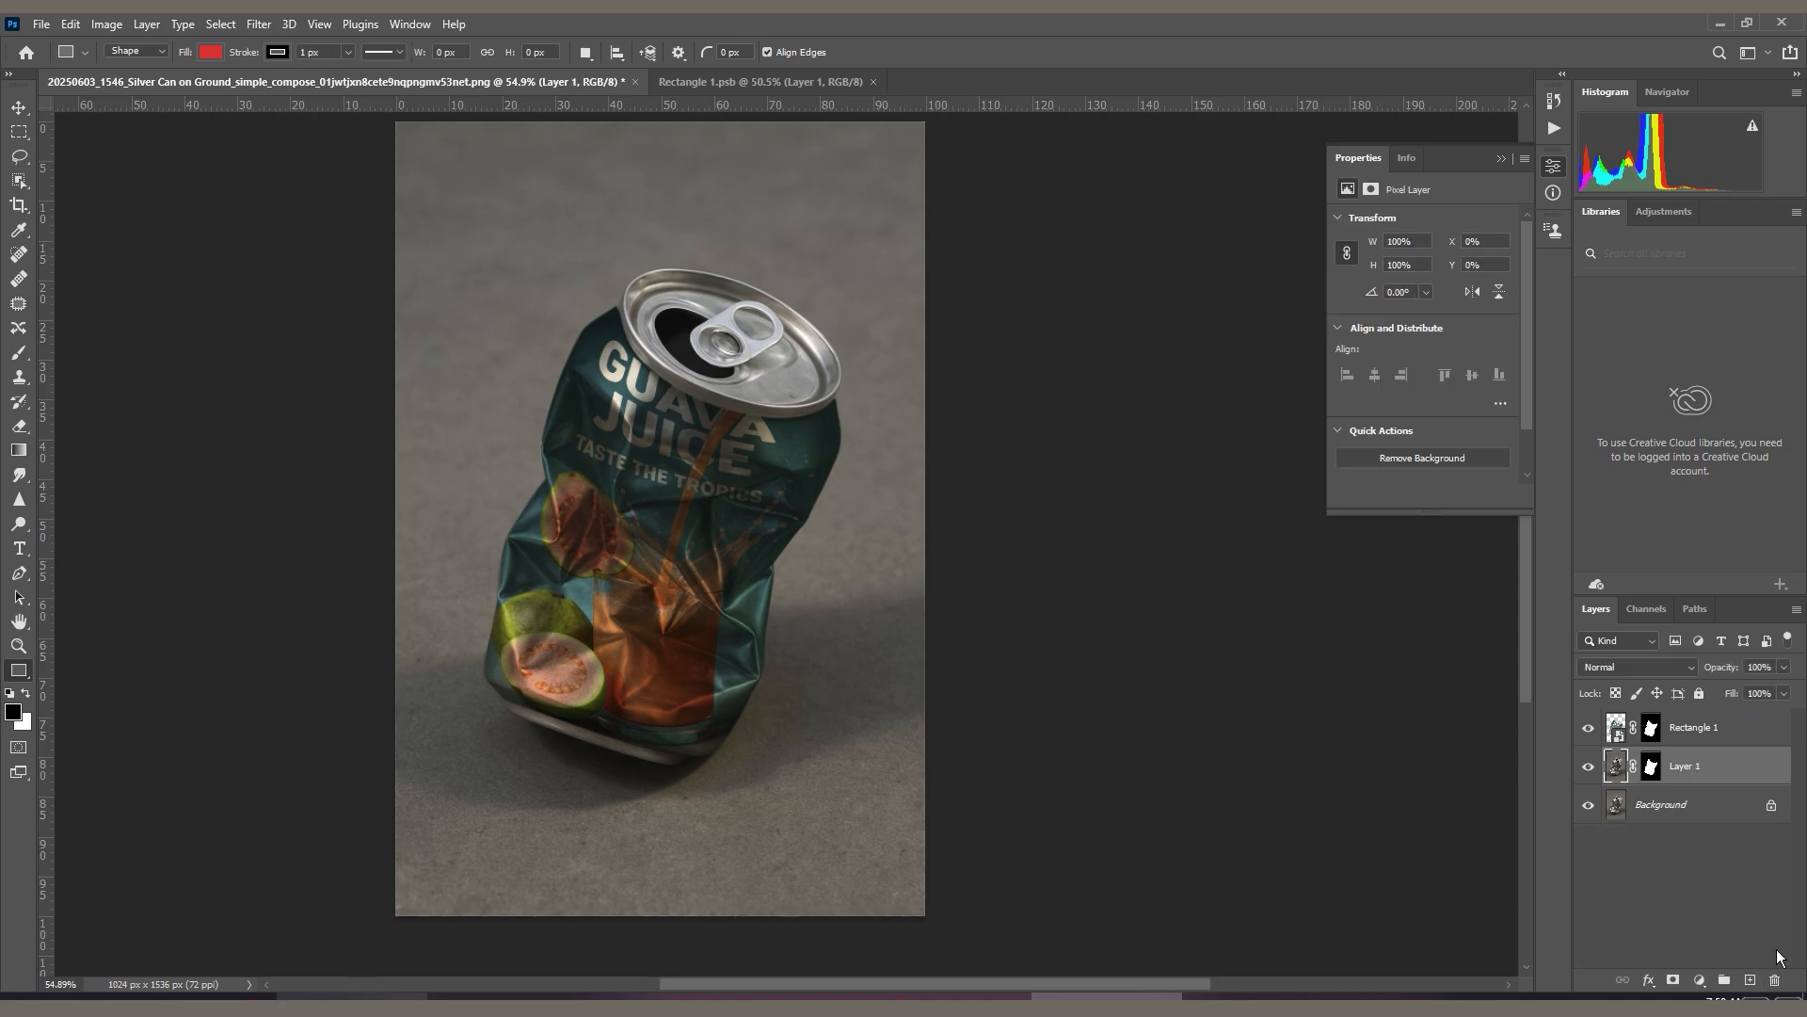
pyautogui.click(1693, 739)
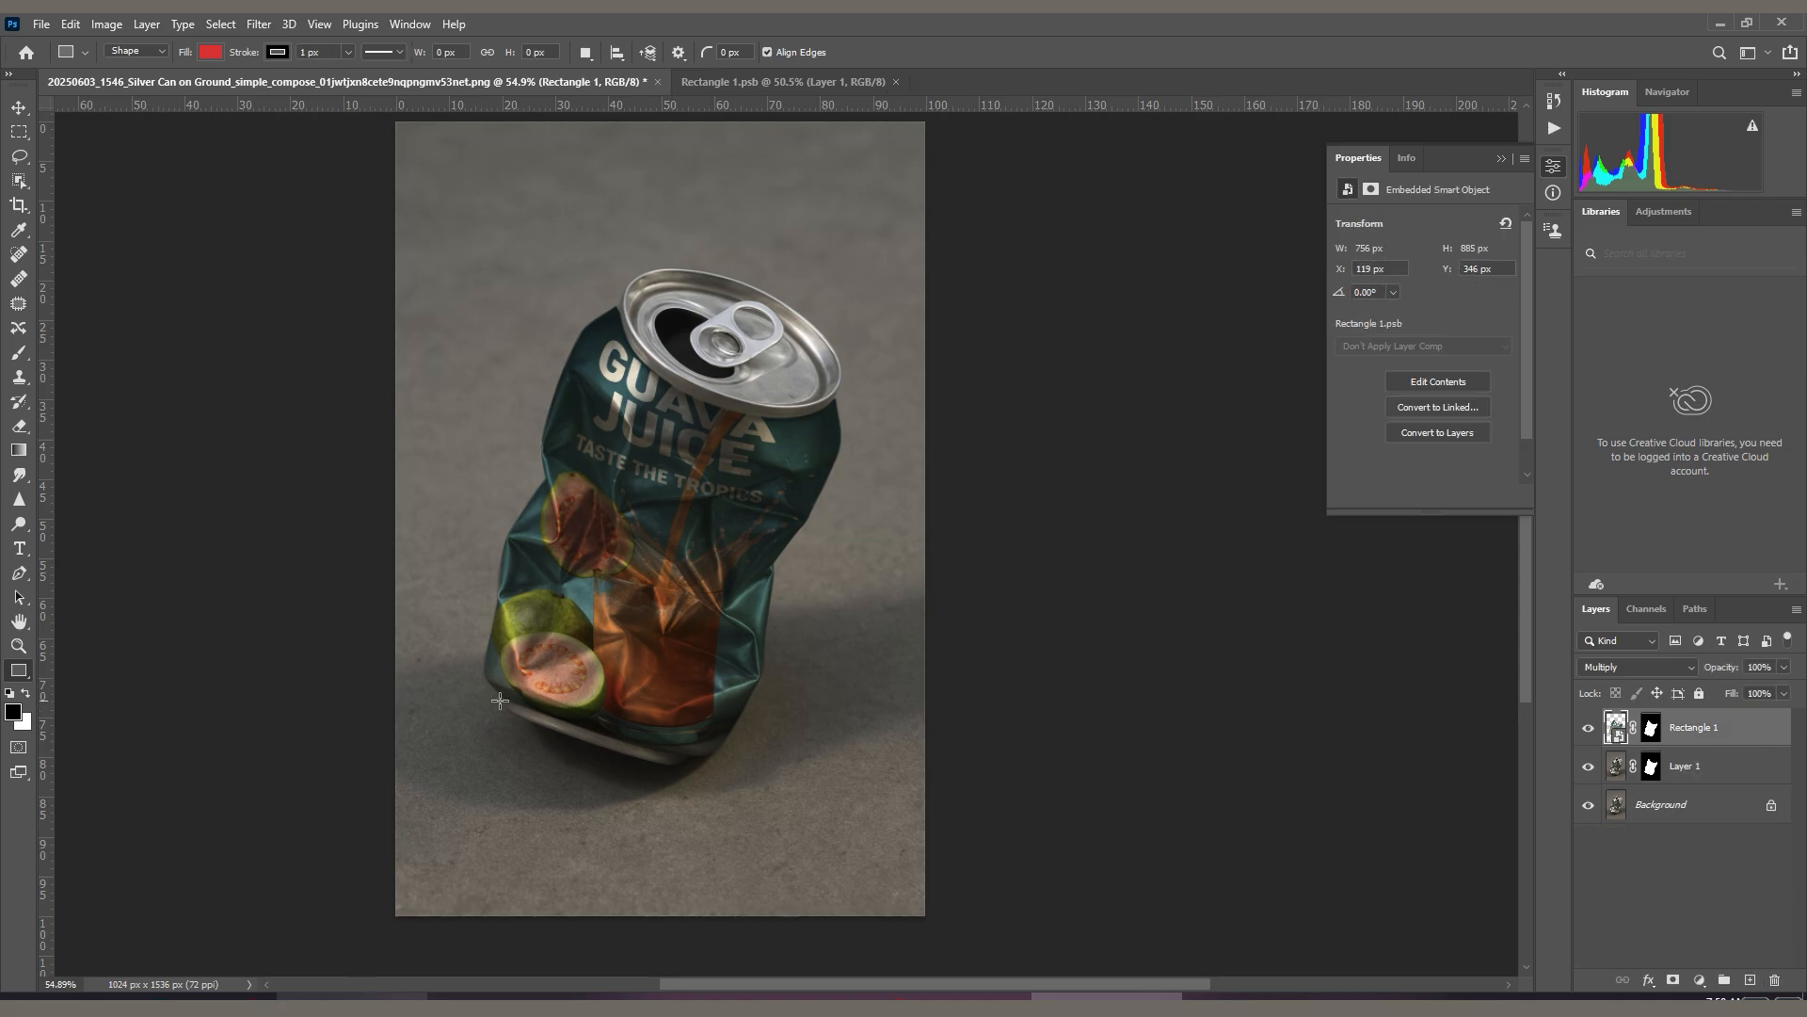
pyautogui.scroll(16, 714, 775)
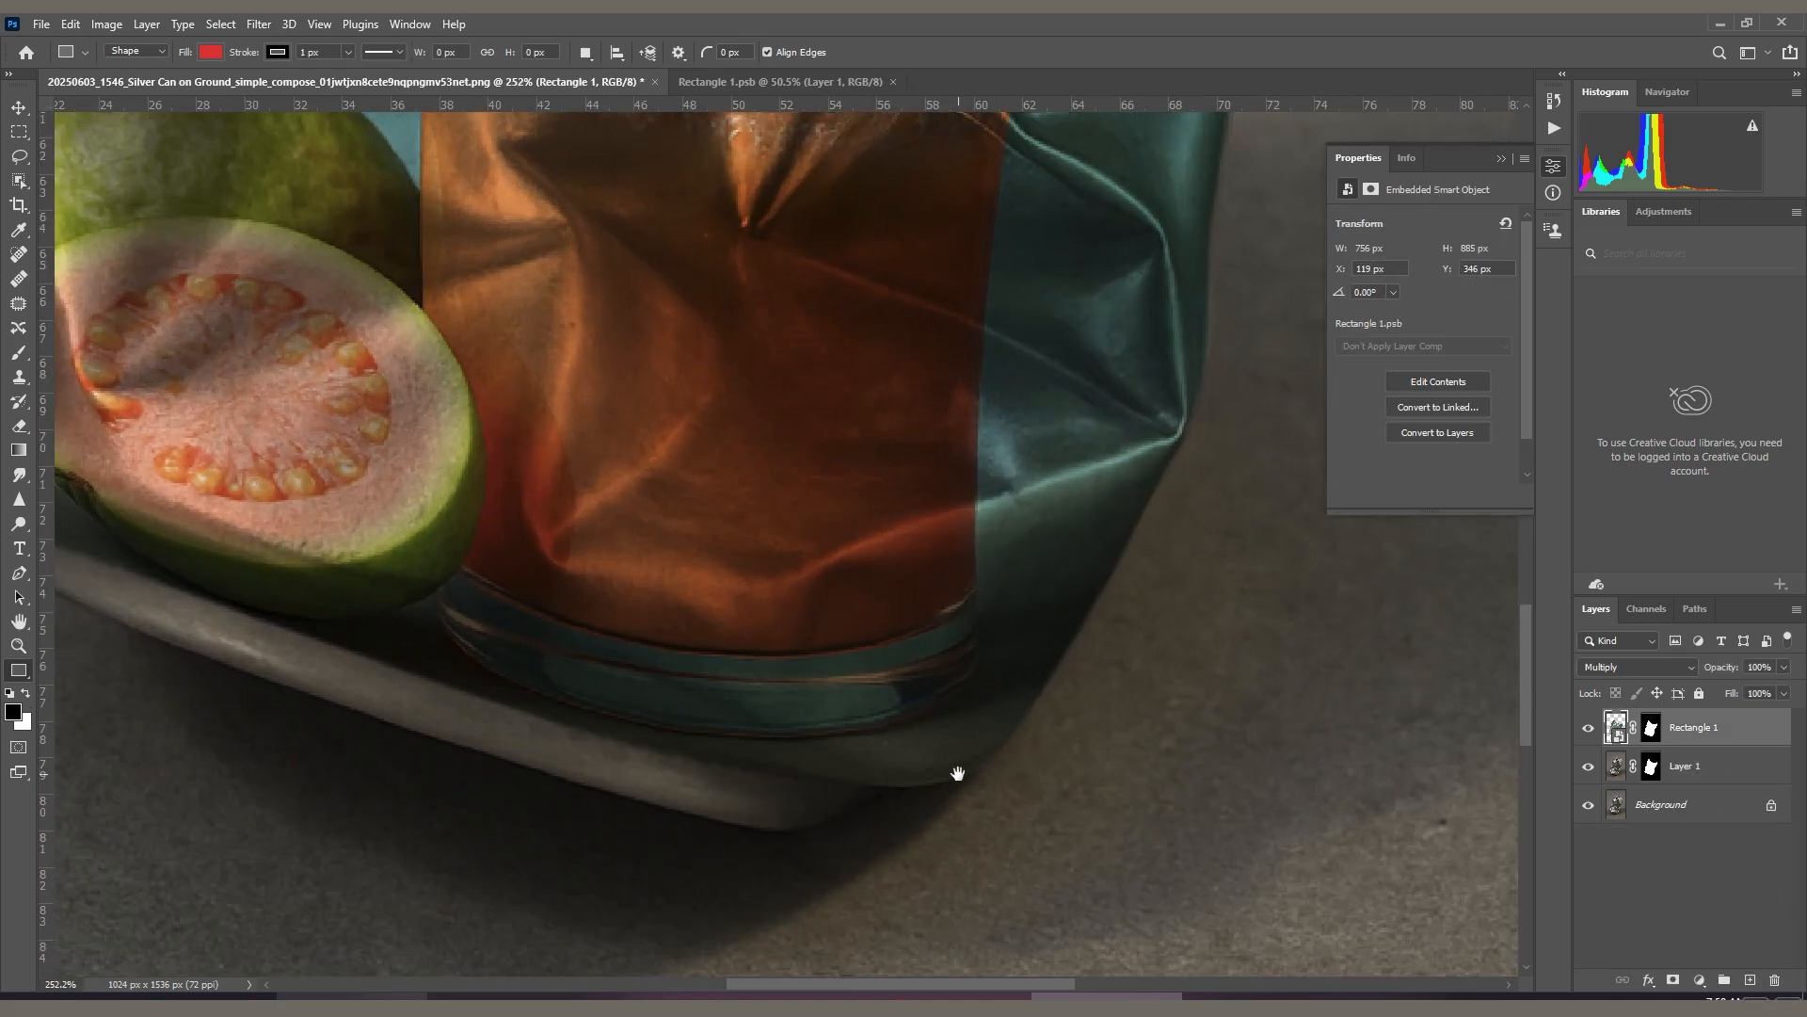
pyautogui.scroll(-5, 953, 772)
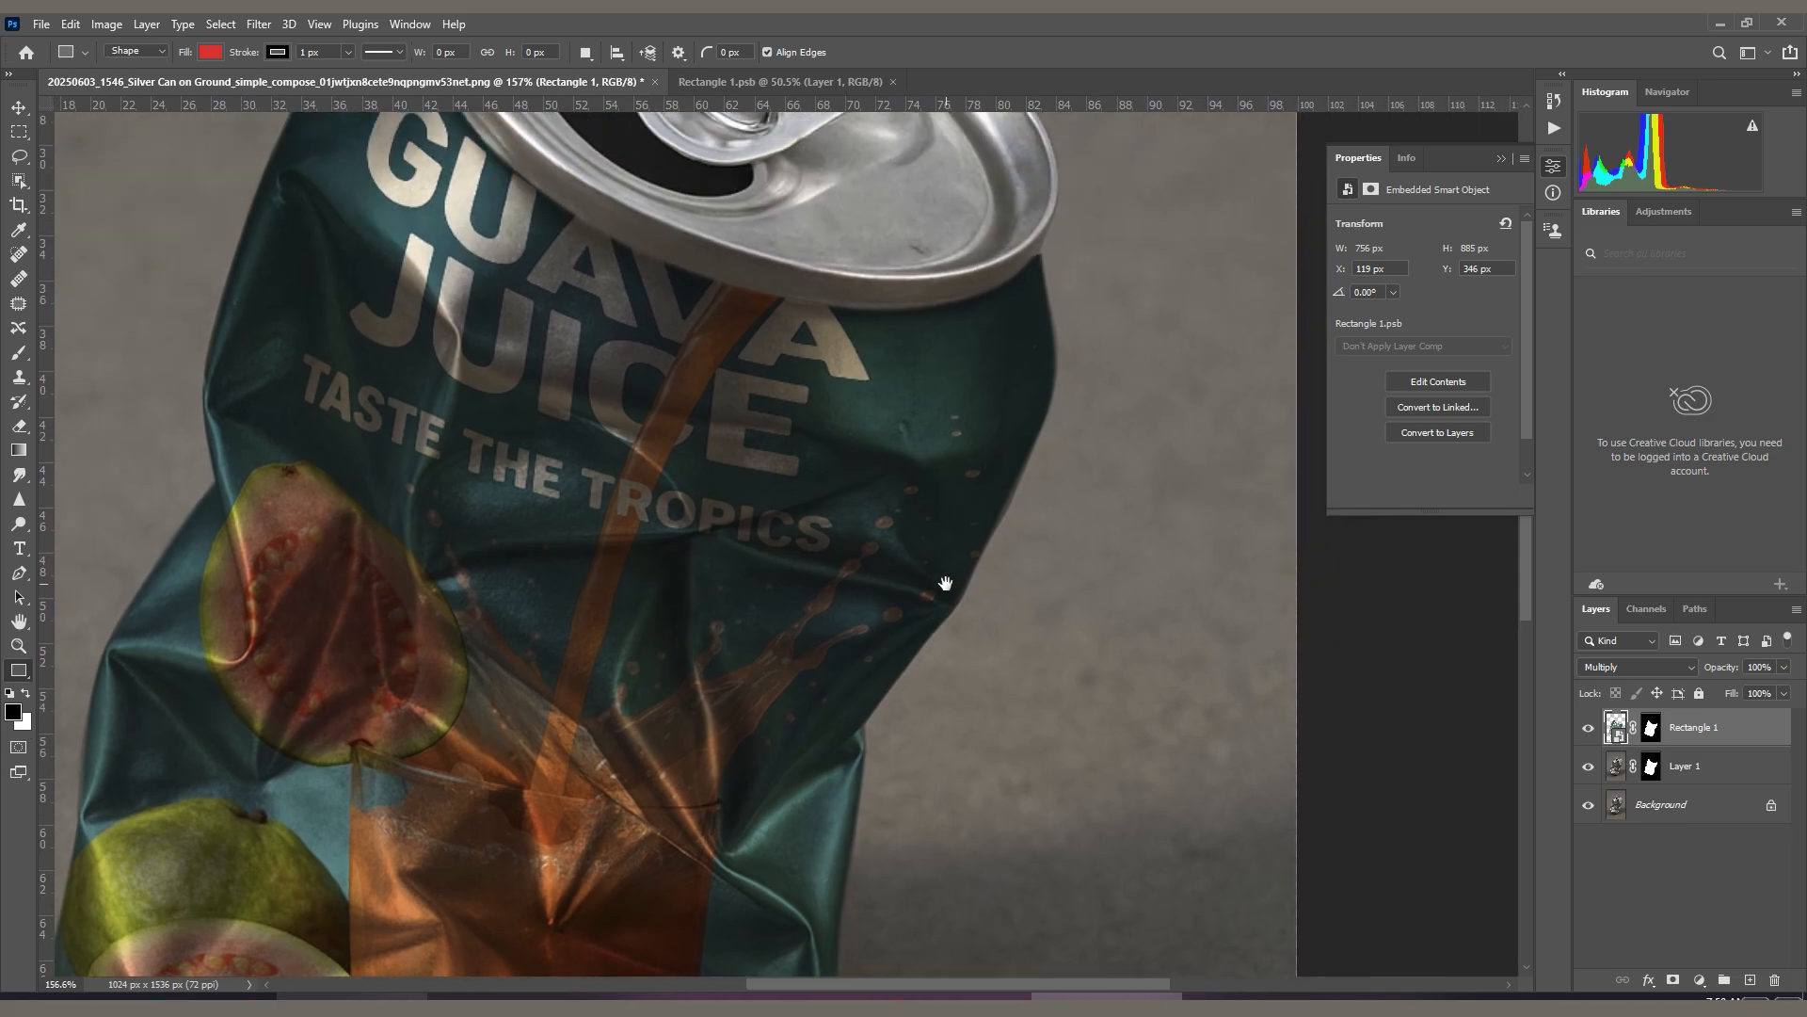
pyautogui.scroll(7, 1032, 535)
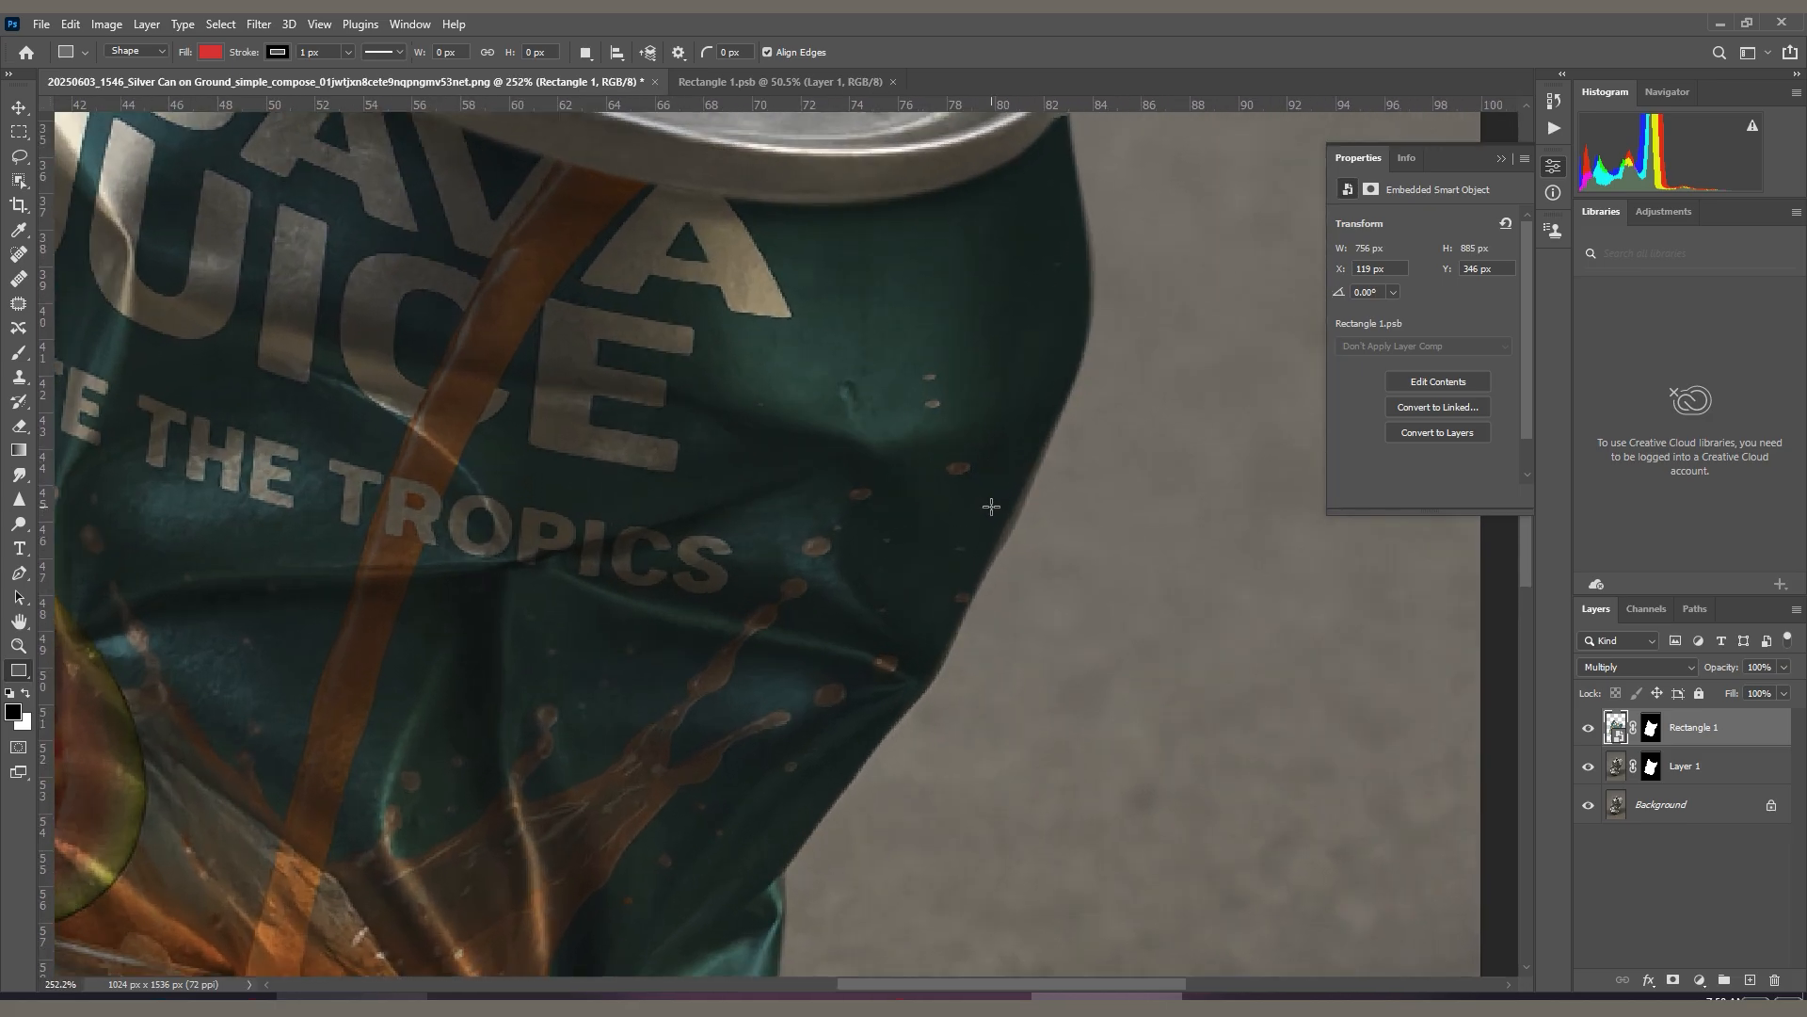
# Paint white at 100% flow on the Rectangle 1 mask to extend the label to the can's right edge beside THE TROPICS.
pyautogui.click(1650, 727)
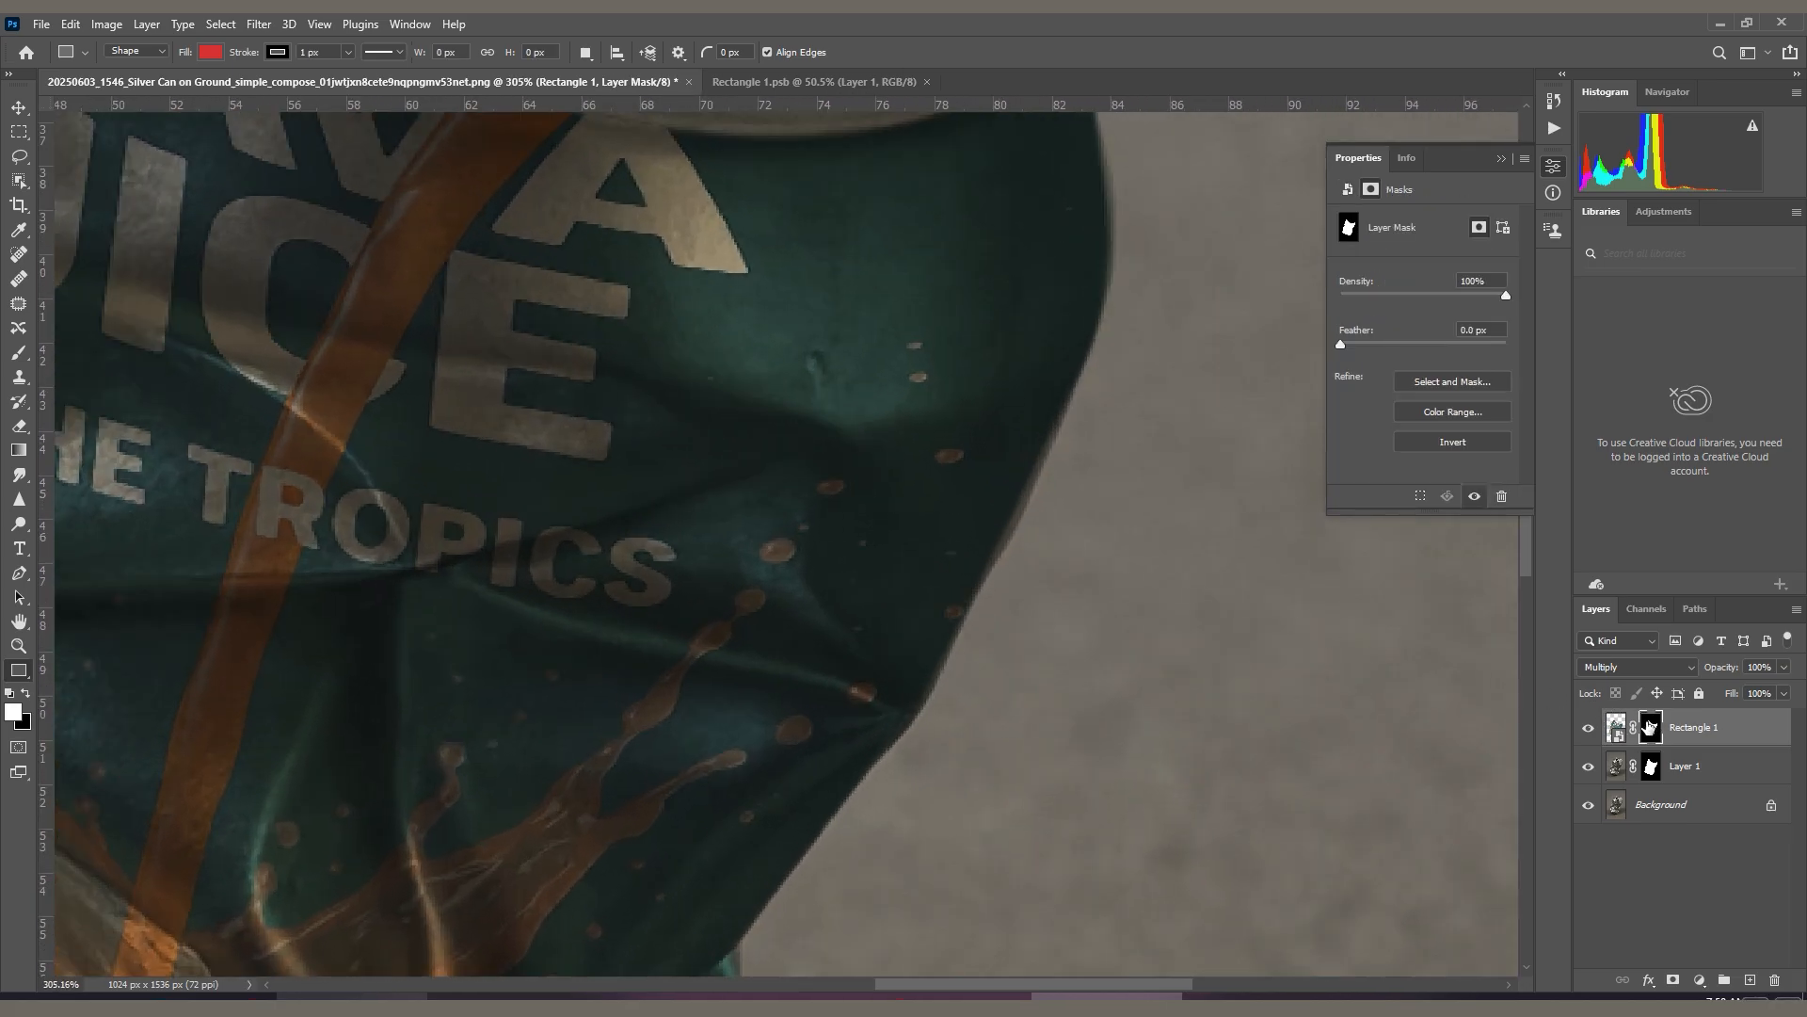
pyautogui.keyDown('alt'); pyautogui.click(1652, 727); pyautogui.keyUp('alt')
pyautogui.keyDown('alt'); pyautogui.click(1652, 727); pyautogui.keyUp('alt')
pyautogui.press('b')
pyautogui.scroll(2, 950, 478)
pyautogui.moveTo(978, 466)
pyautogui.mouseDown()
pyautogui.moveTo(941, 478)
pyautogui.moveTo(977, 524)
pyautogui.mouseUp()
pyautogui.scroll(5, 1061, 396)
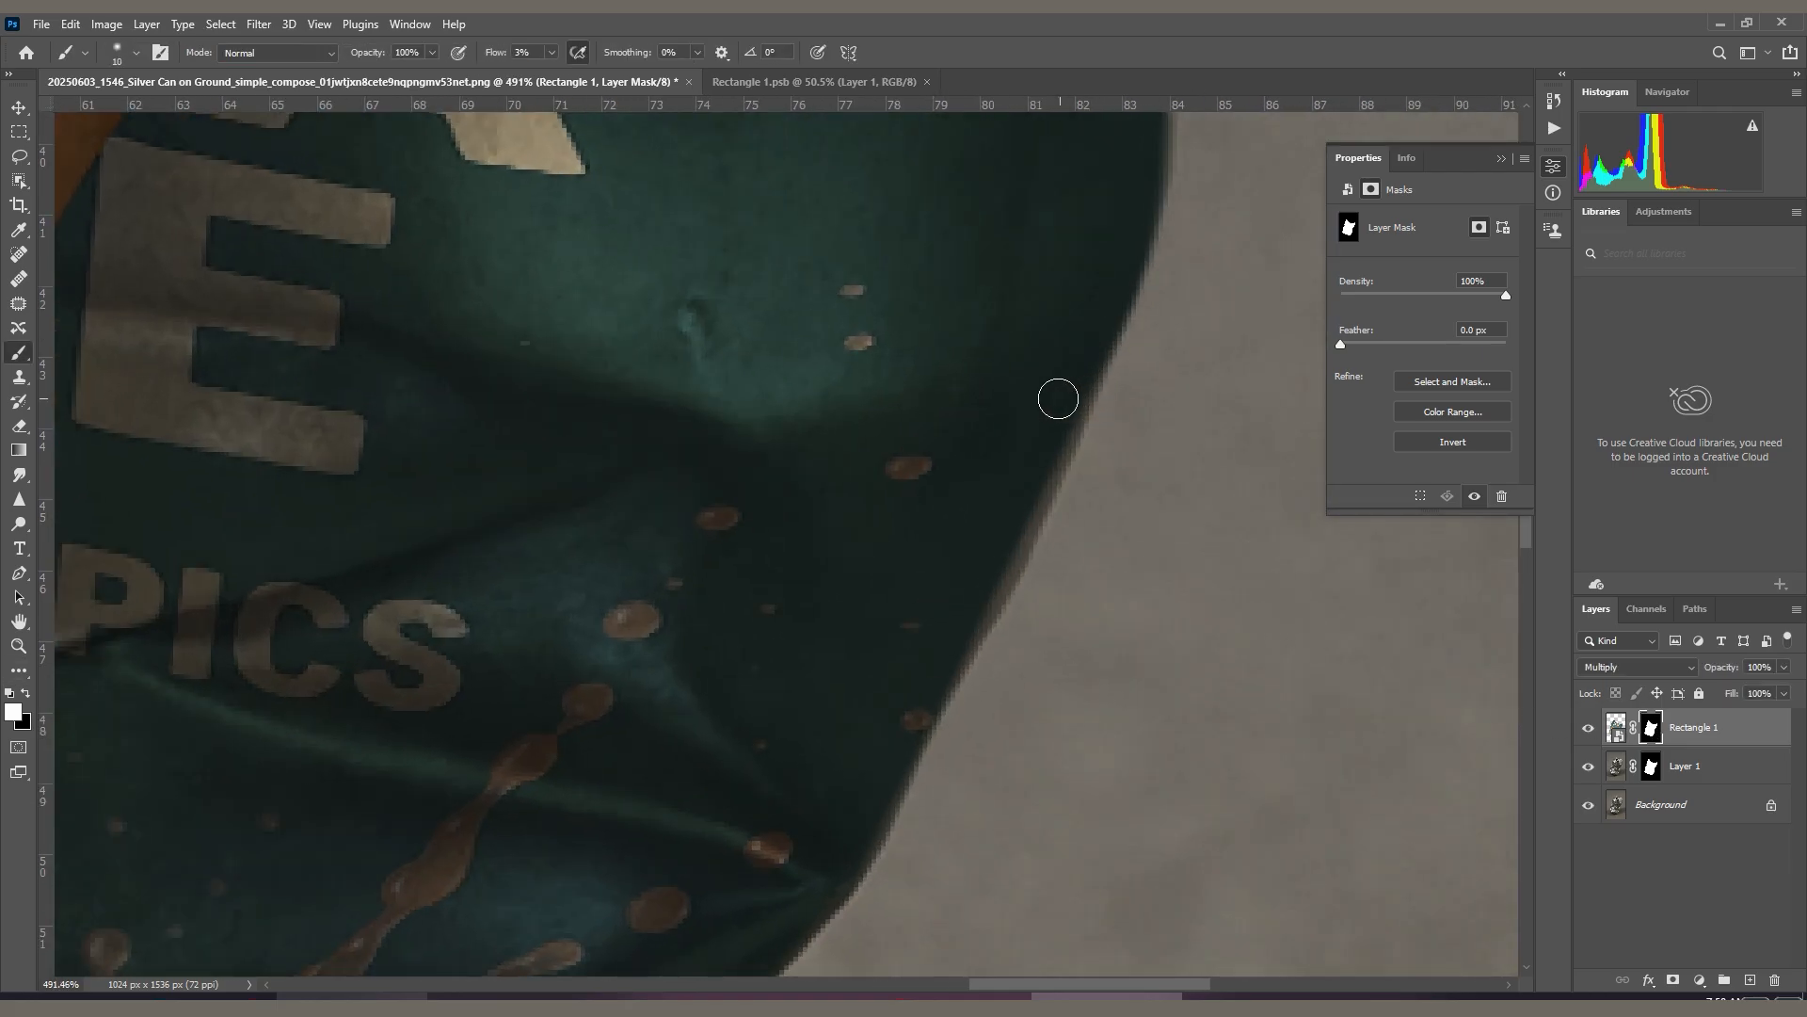
pyautogui.moveTo(1068, 388); pyautogui.dragTo(1064, 393)
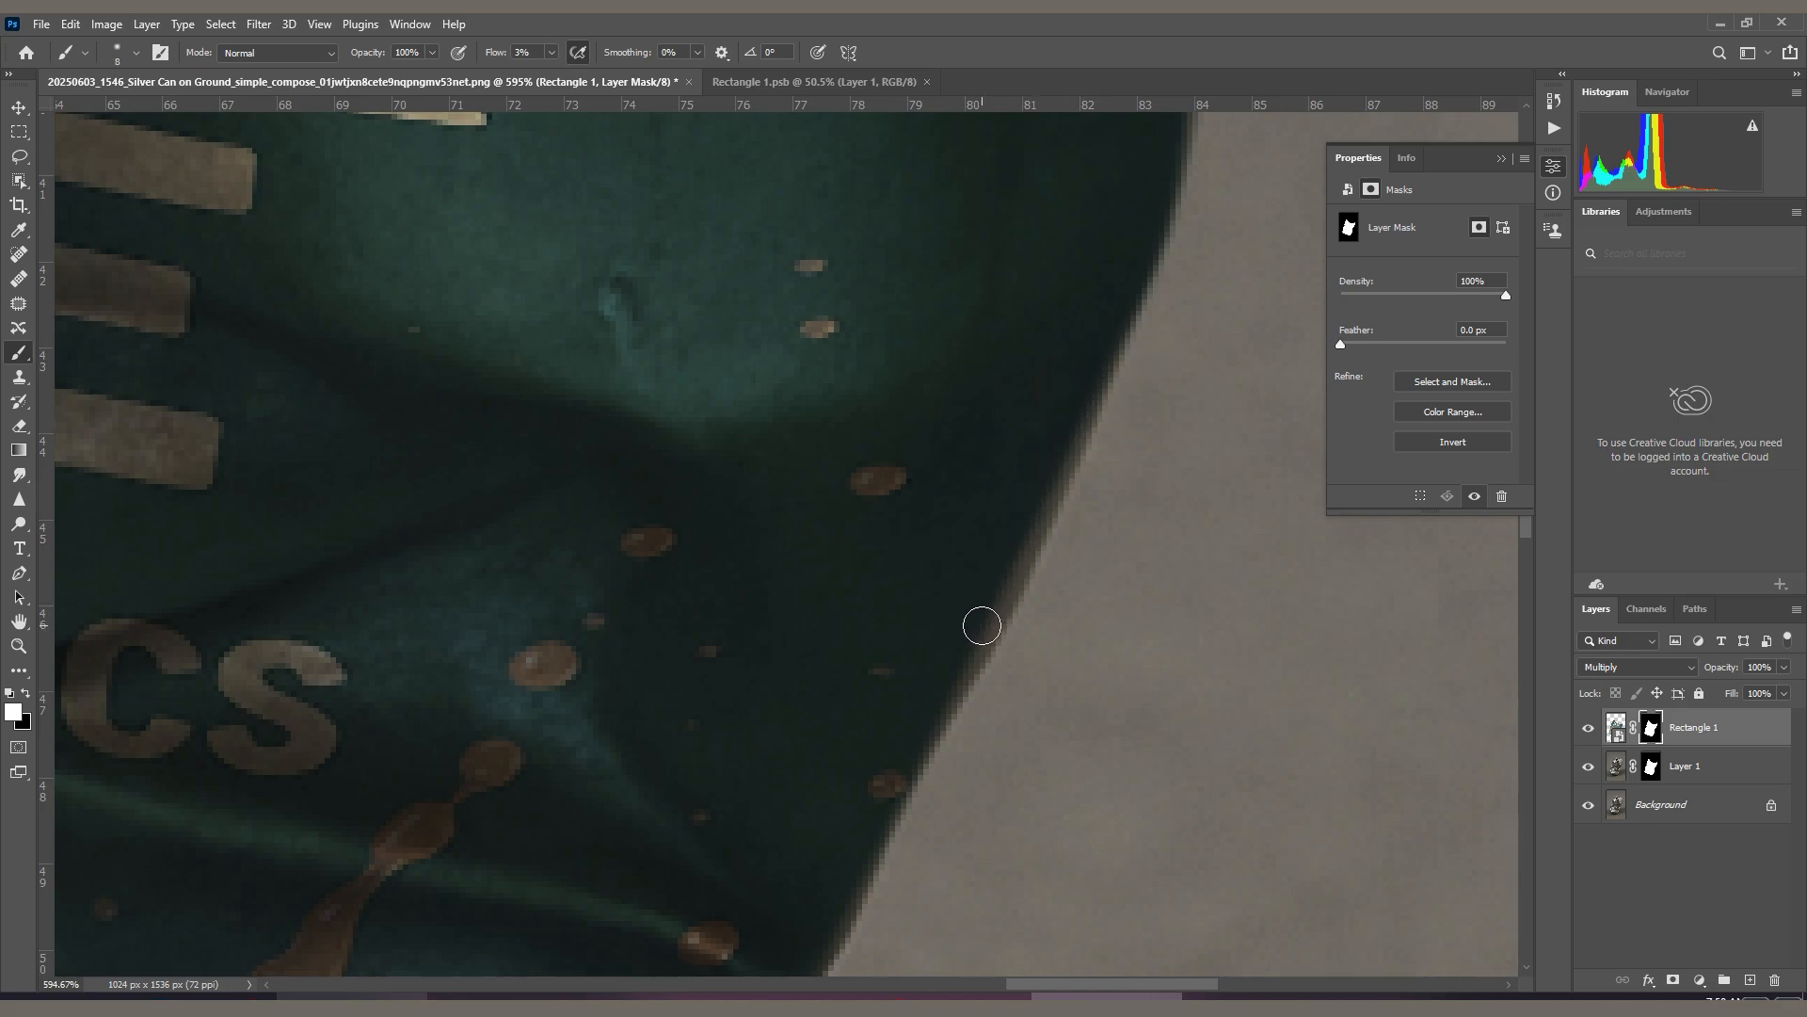
pyautogui.moveTo(496, 53); pyautogui.dragTo(923, 149)
pyautogui.moveTo(957, 599)
pyautogui.mouseDown()
pyautogui.moveTo(960, 682)
pyautogui.moveTo(928, 714)
pyautogui.mouseUp()
pyautogui.keyDown('shift'); pyautogui.click(1100, 353); pyautogui.keyUp('shift')
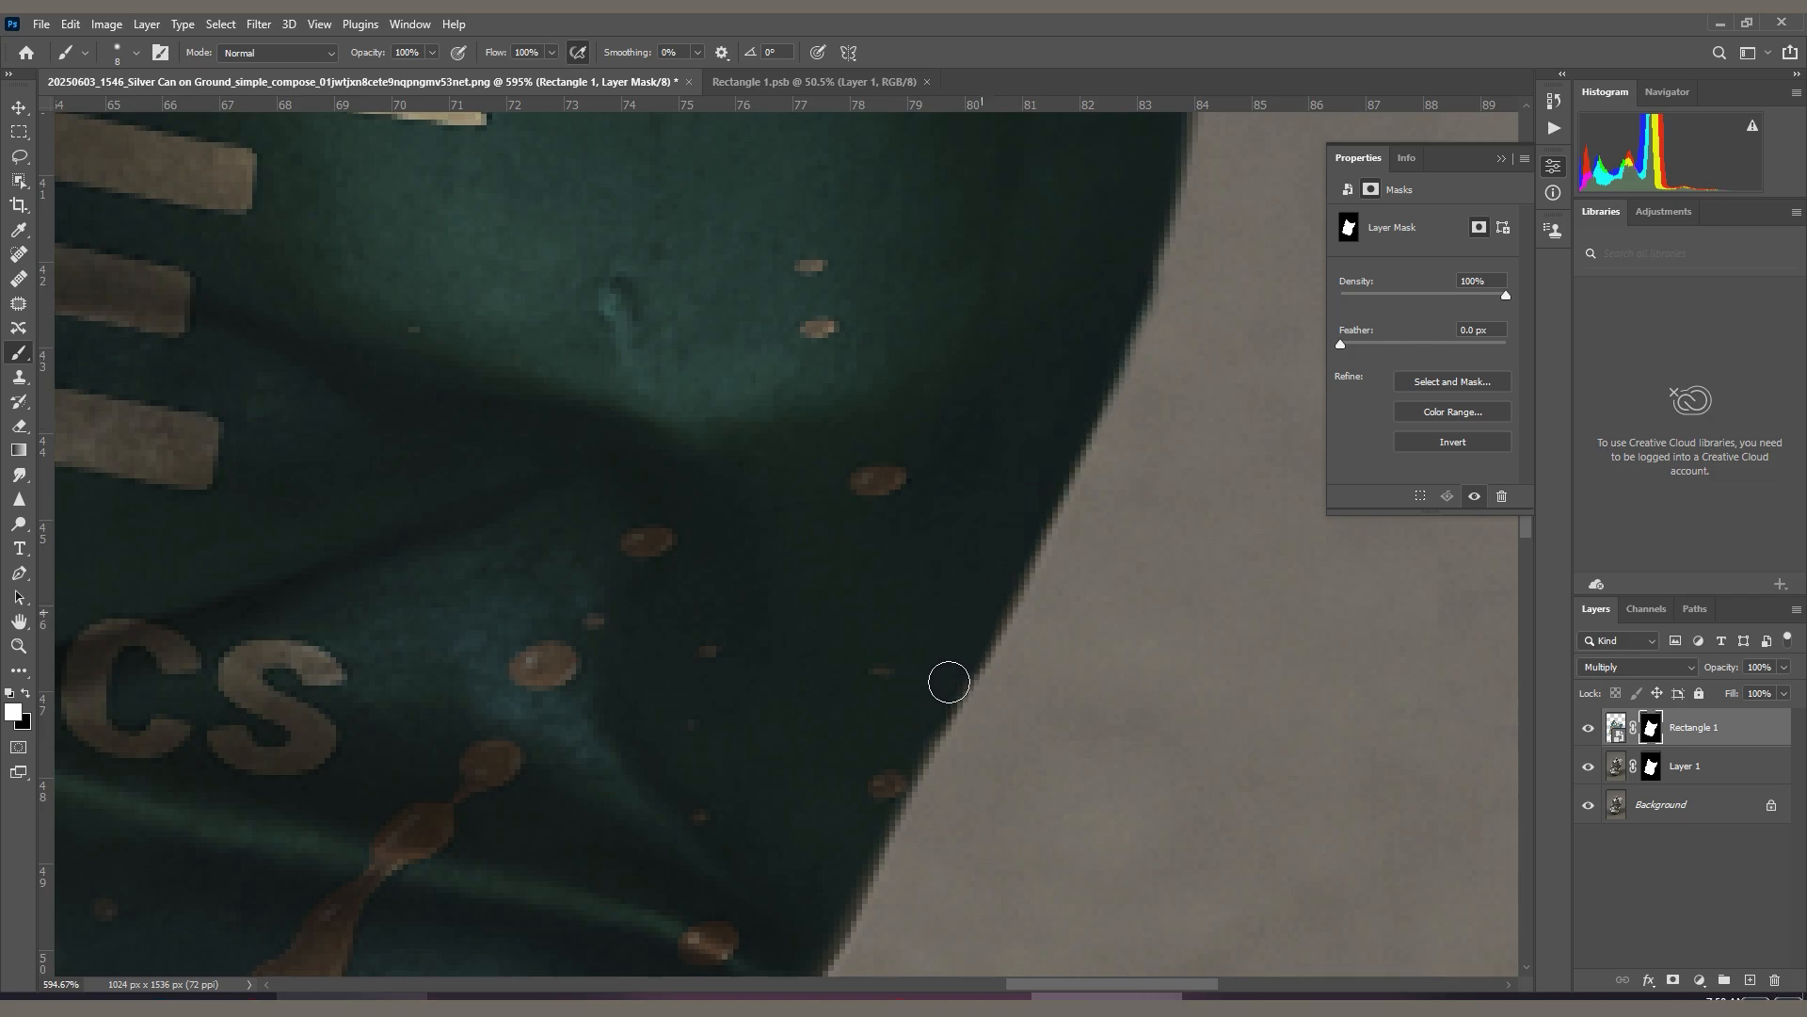
# Clean up the Rectangle 1 mask under the lid rim's right end, painting with black and with a 4 px white brush.
pyautogui.press('x')
pyautogui.scroll(-7, 1052, 516)
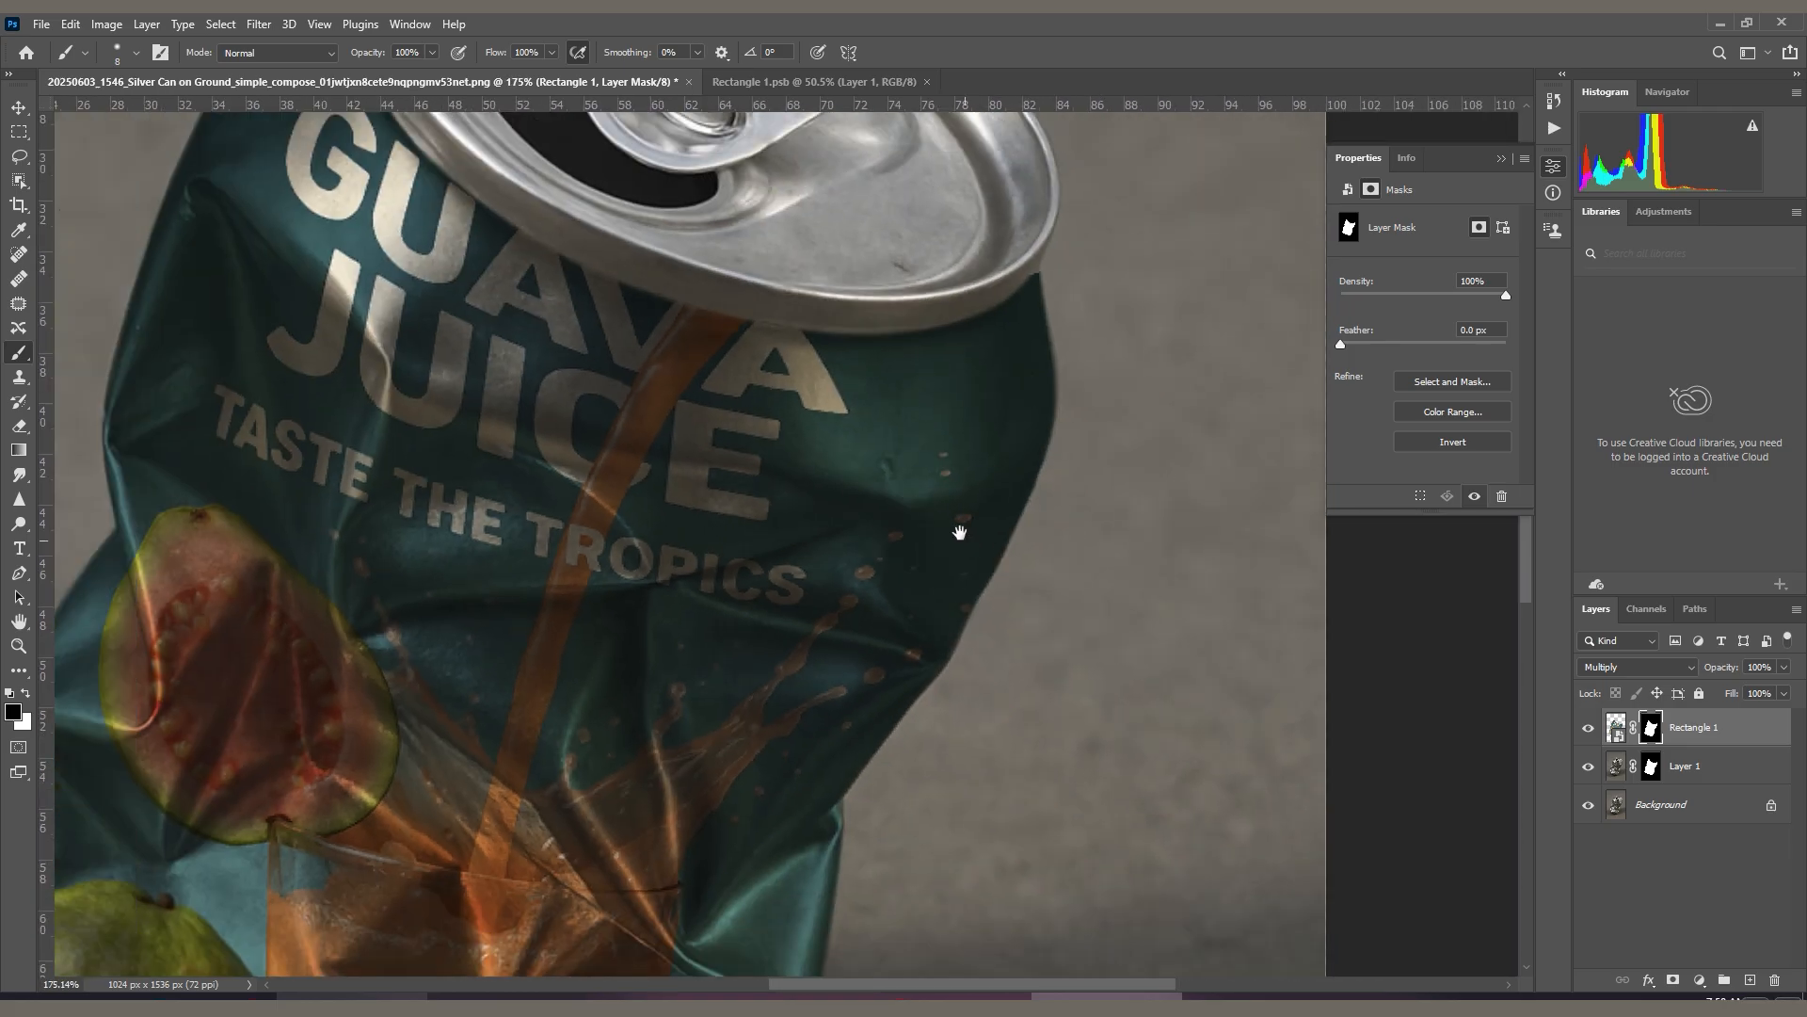
pyautogui.moveTo(1021, 349); pyautogui.dragTo(1015, 409)
pyautogui.scroll(7, 1026, 386)
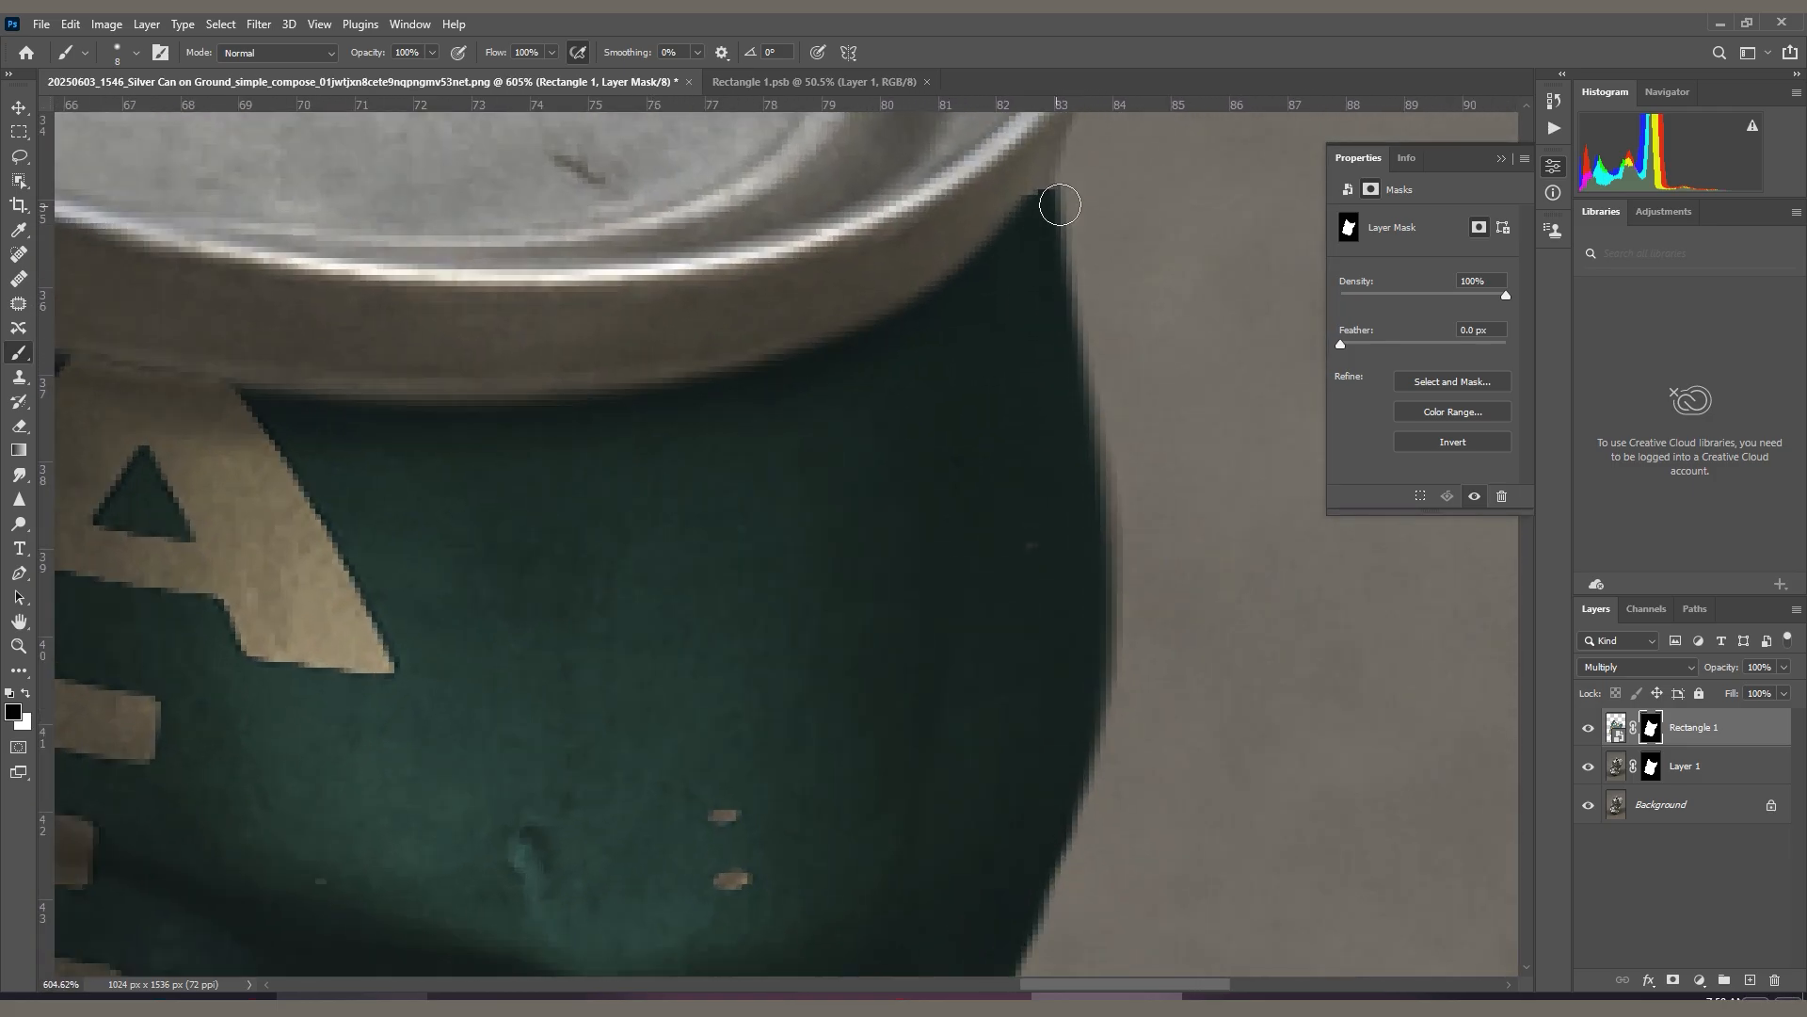
pyautogui.moveTo(1073, 178); pyautogui.dragTo(967, 191)
pyautogui.keyDown('alt'); pyautogui.rightClick(1055, 246); pyautogui.keyUp('alt')
pyautogui.press('x')
pyautogui.scroll(3, 1047, 231)
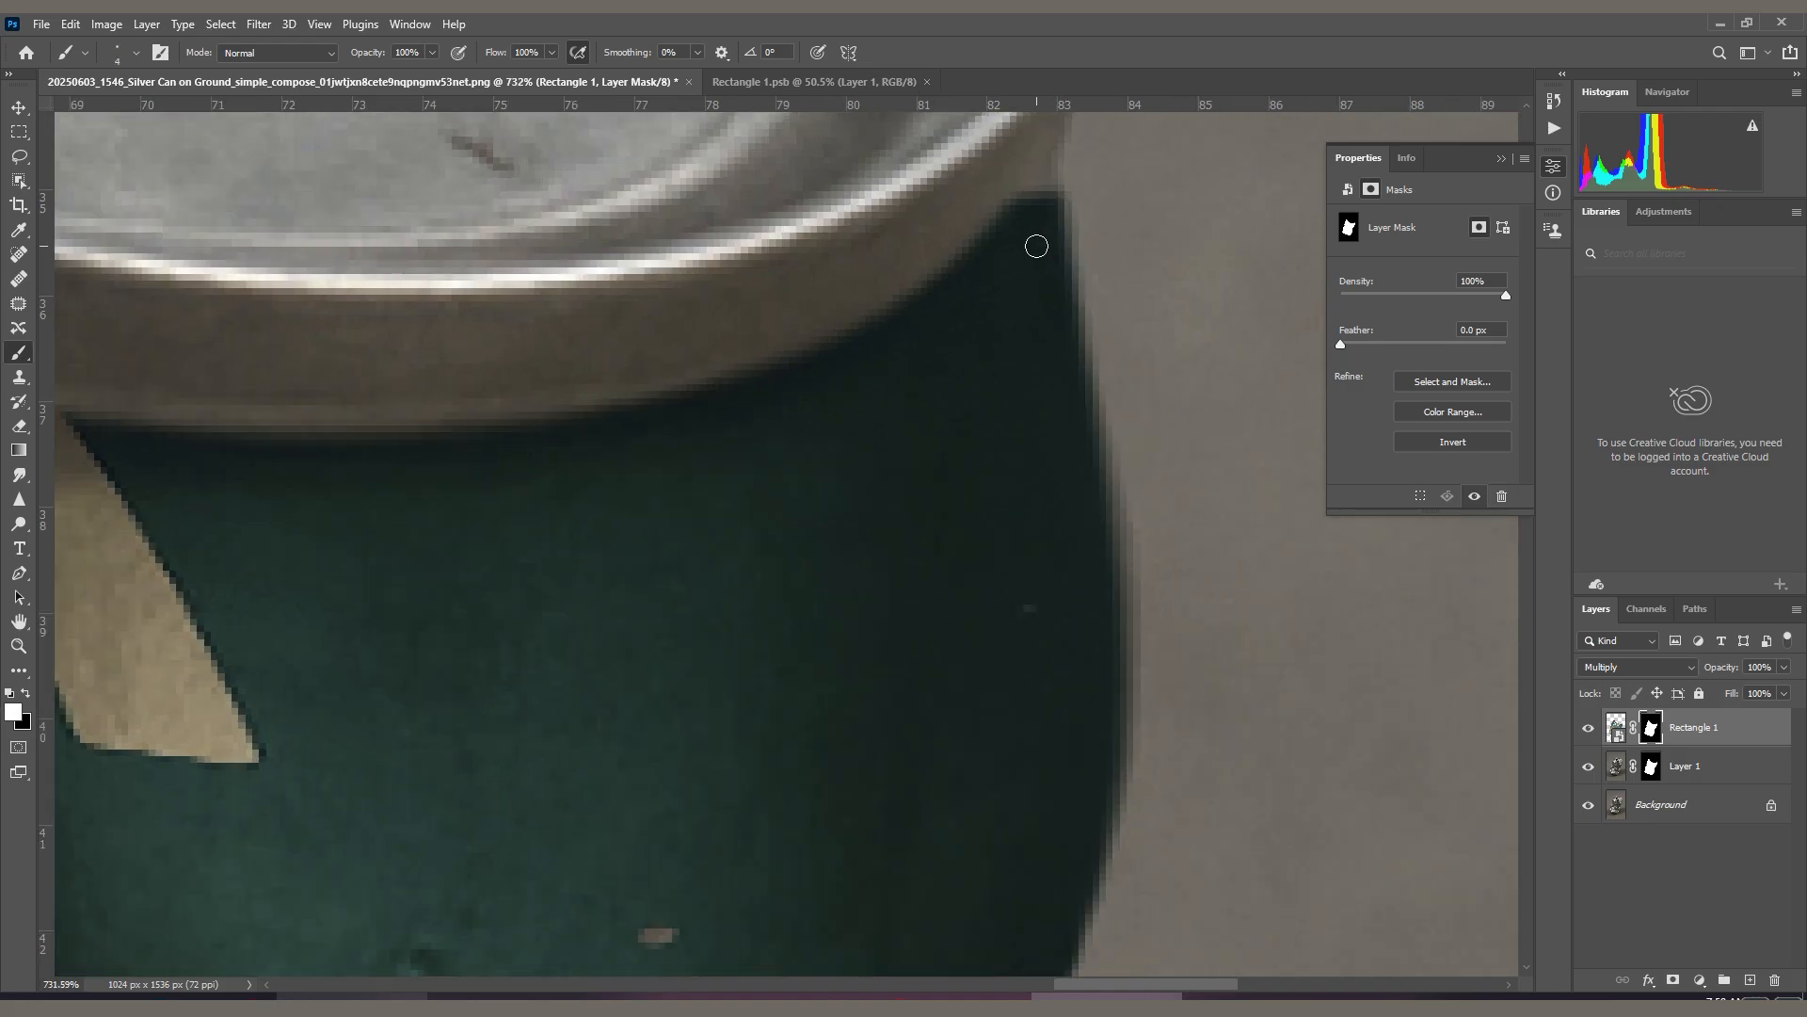
pyautogui.moveTo(1046, 230)
pyautogui.mouseDown()
pyautogui.moveTo(1050, 154)
pyautogui.moveTo(988, 247)
pyautogui.moveTo(1068, 158)
pyautogui.moveTo(1061, 274)
pyautogui.mouseUp()
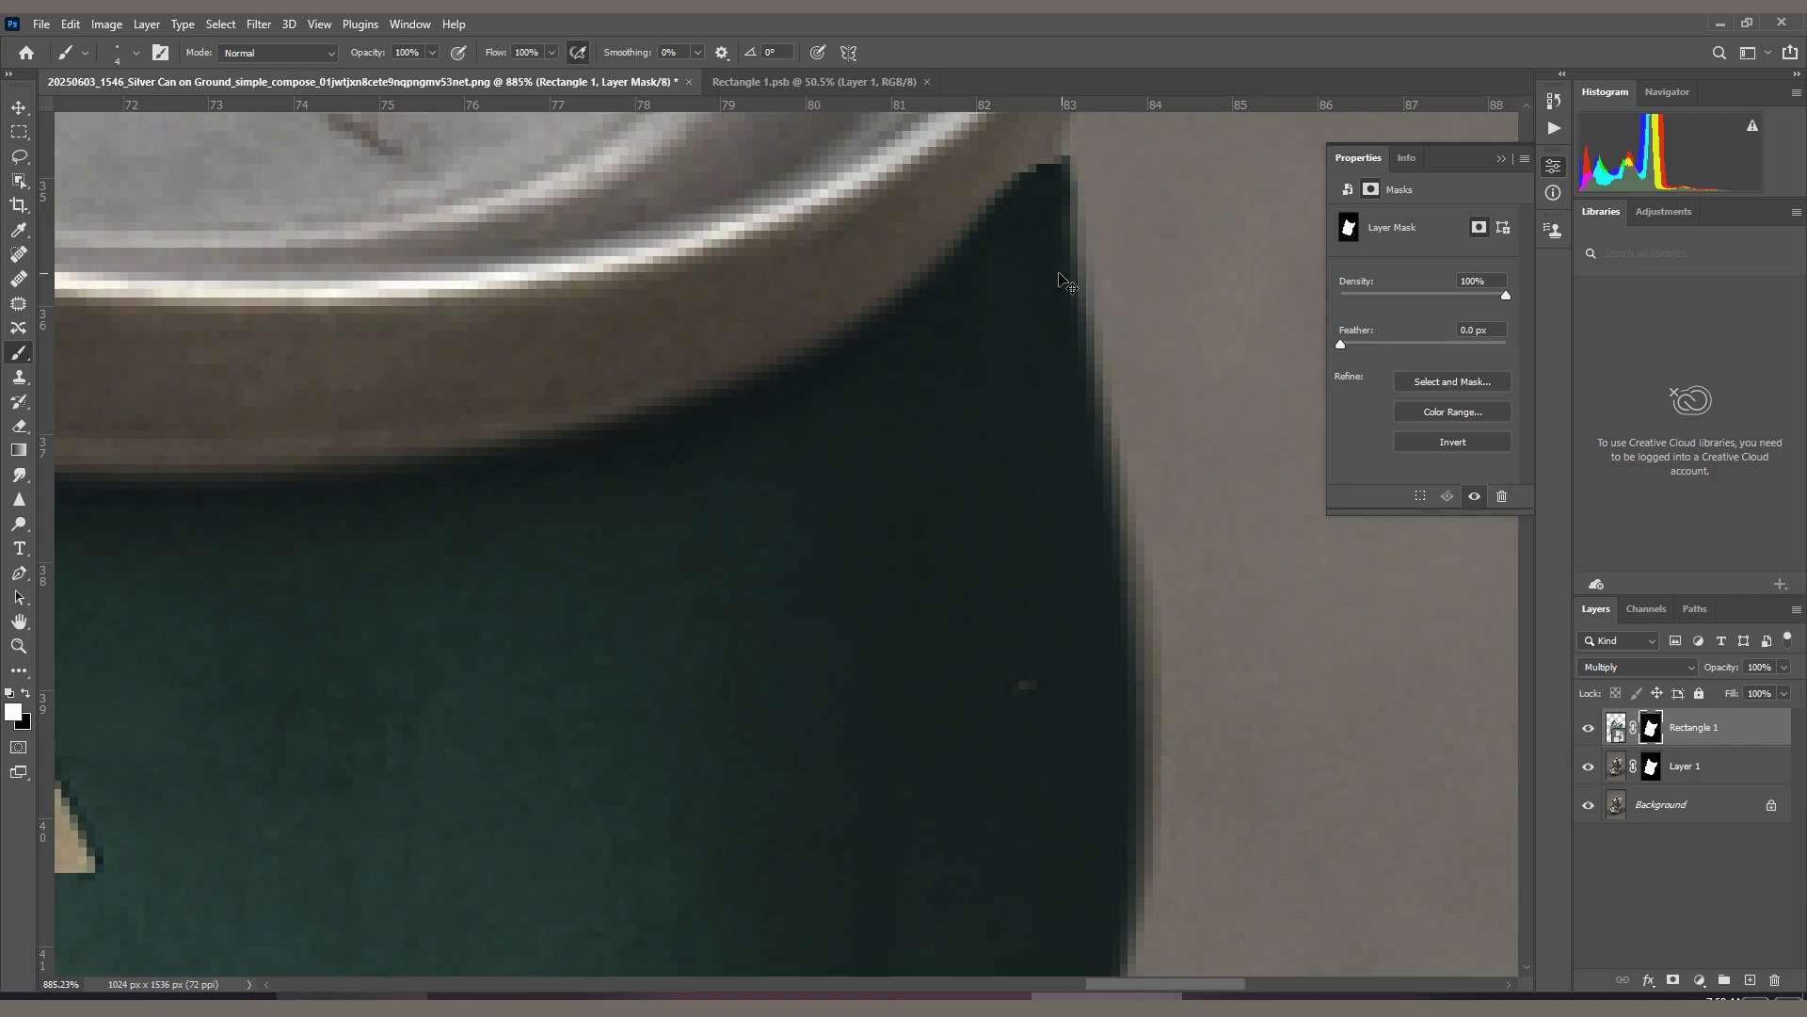
pyautogui.scroll(-3, 1022, 316)
pyautogui.scroll(-3, 1001, 350)
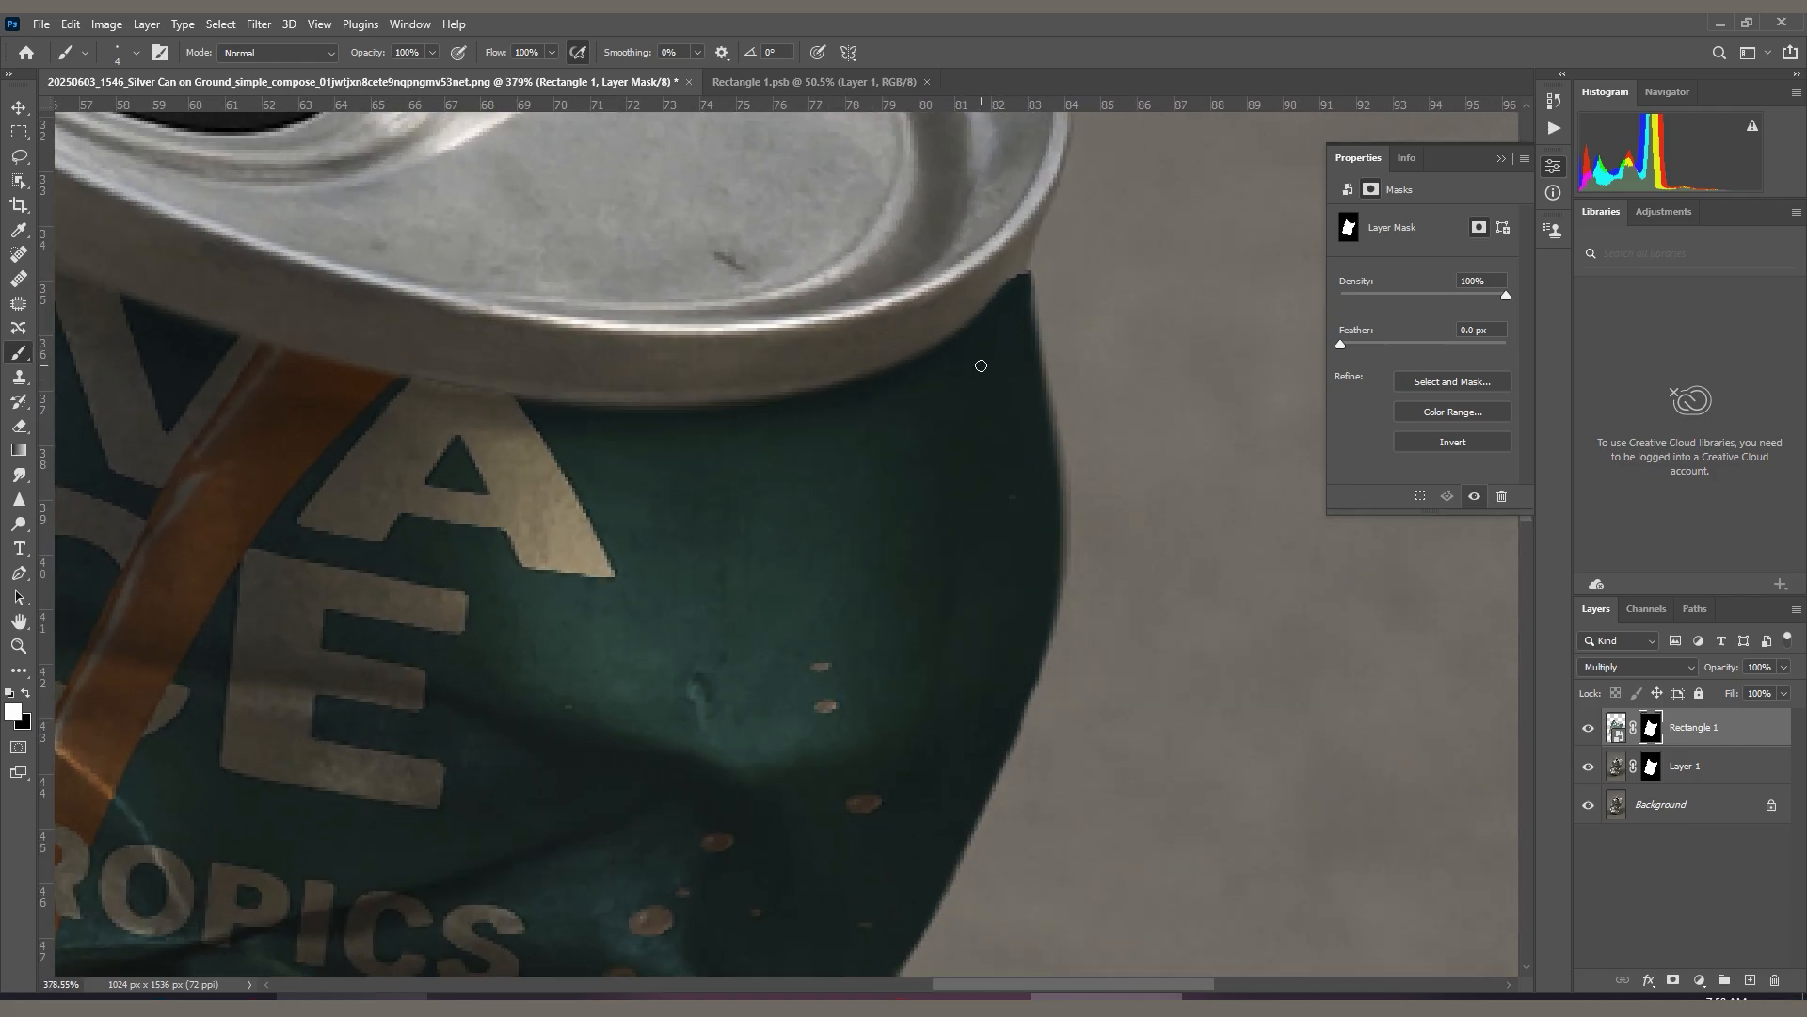
# Disable and unlink the Rectangle 1 mask, and put the smart object into Warp mode.
pyautogui.keyDown('alt'); pyautogui.click(1652, 726); pyautogui.keyUp('alt')
pyautogui.keyDown('alt'); pyautogui.click(1652, 726); pyautogui.keyUp('alt')
pyautogui.keyDown('shift'); pyautogui.click(1652, 727); pyautogui.keyUp('shift')
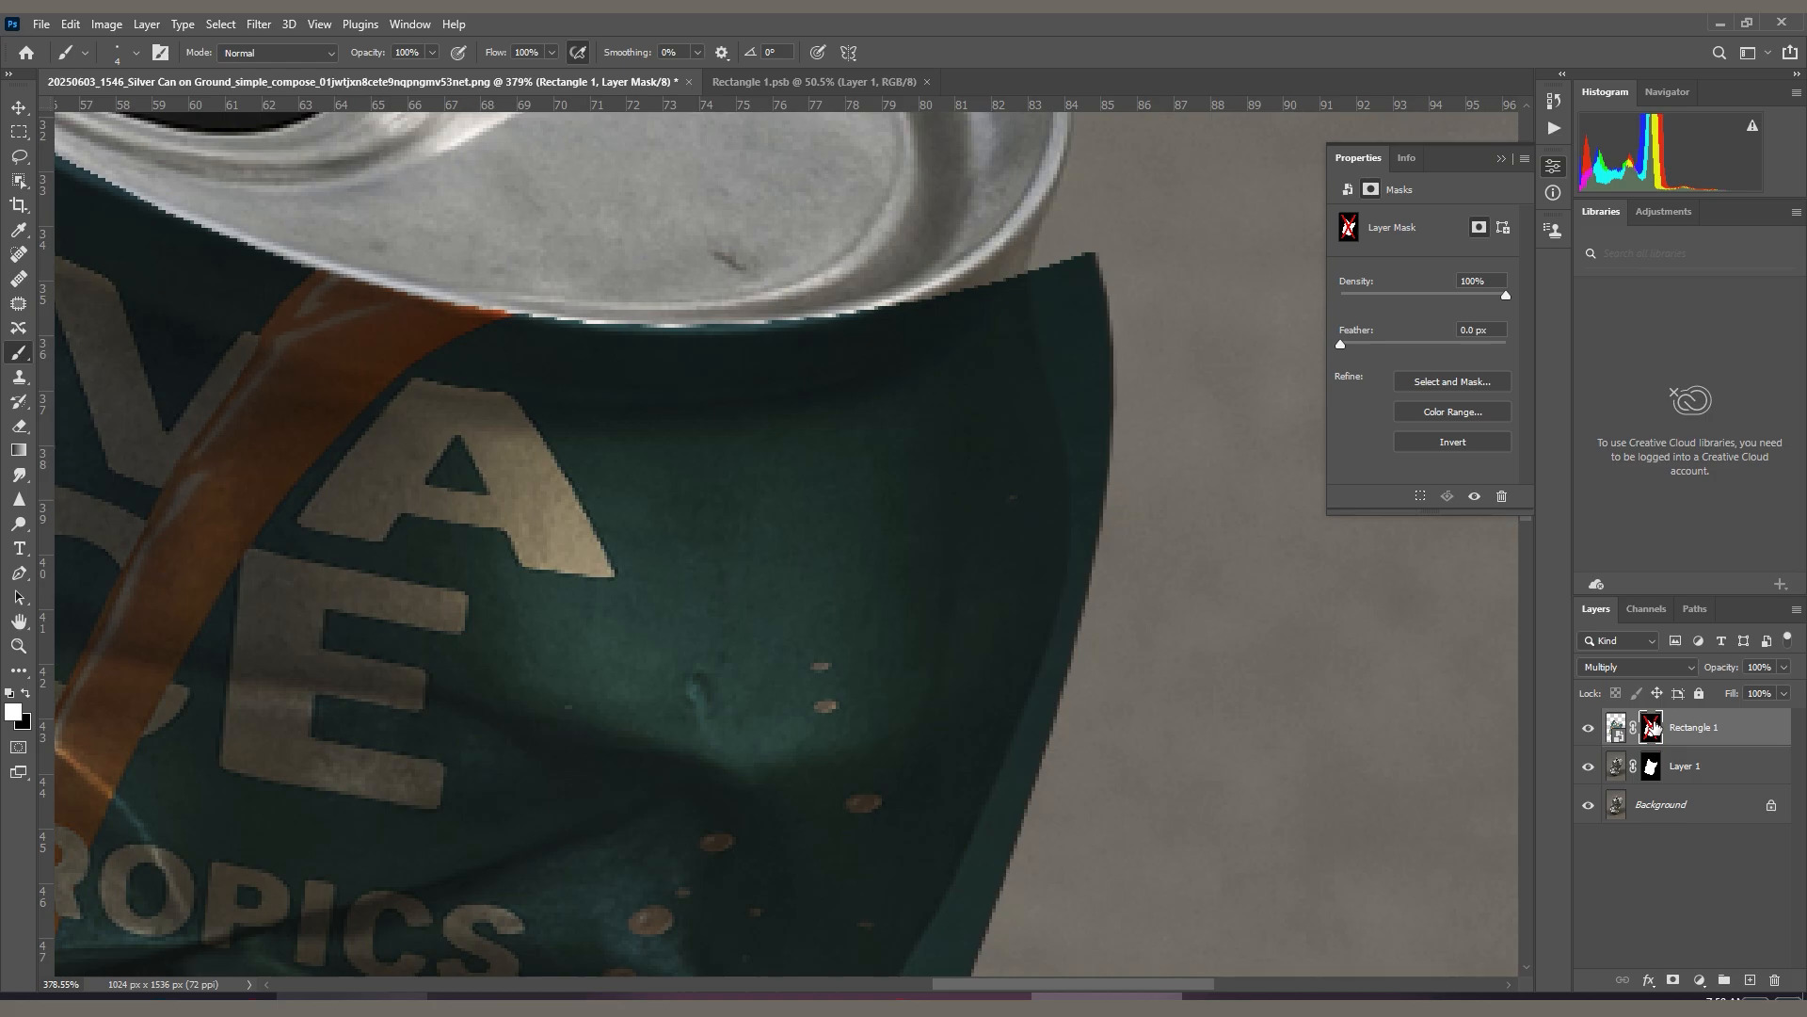
pyautogui.click(1616, 727)
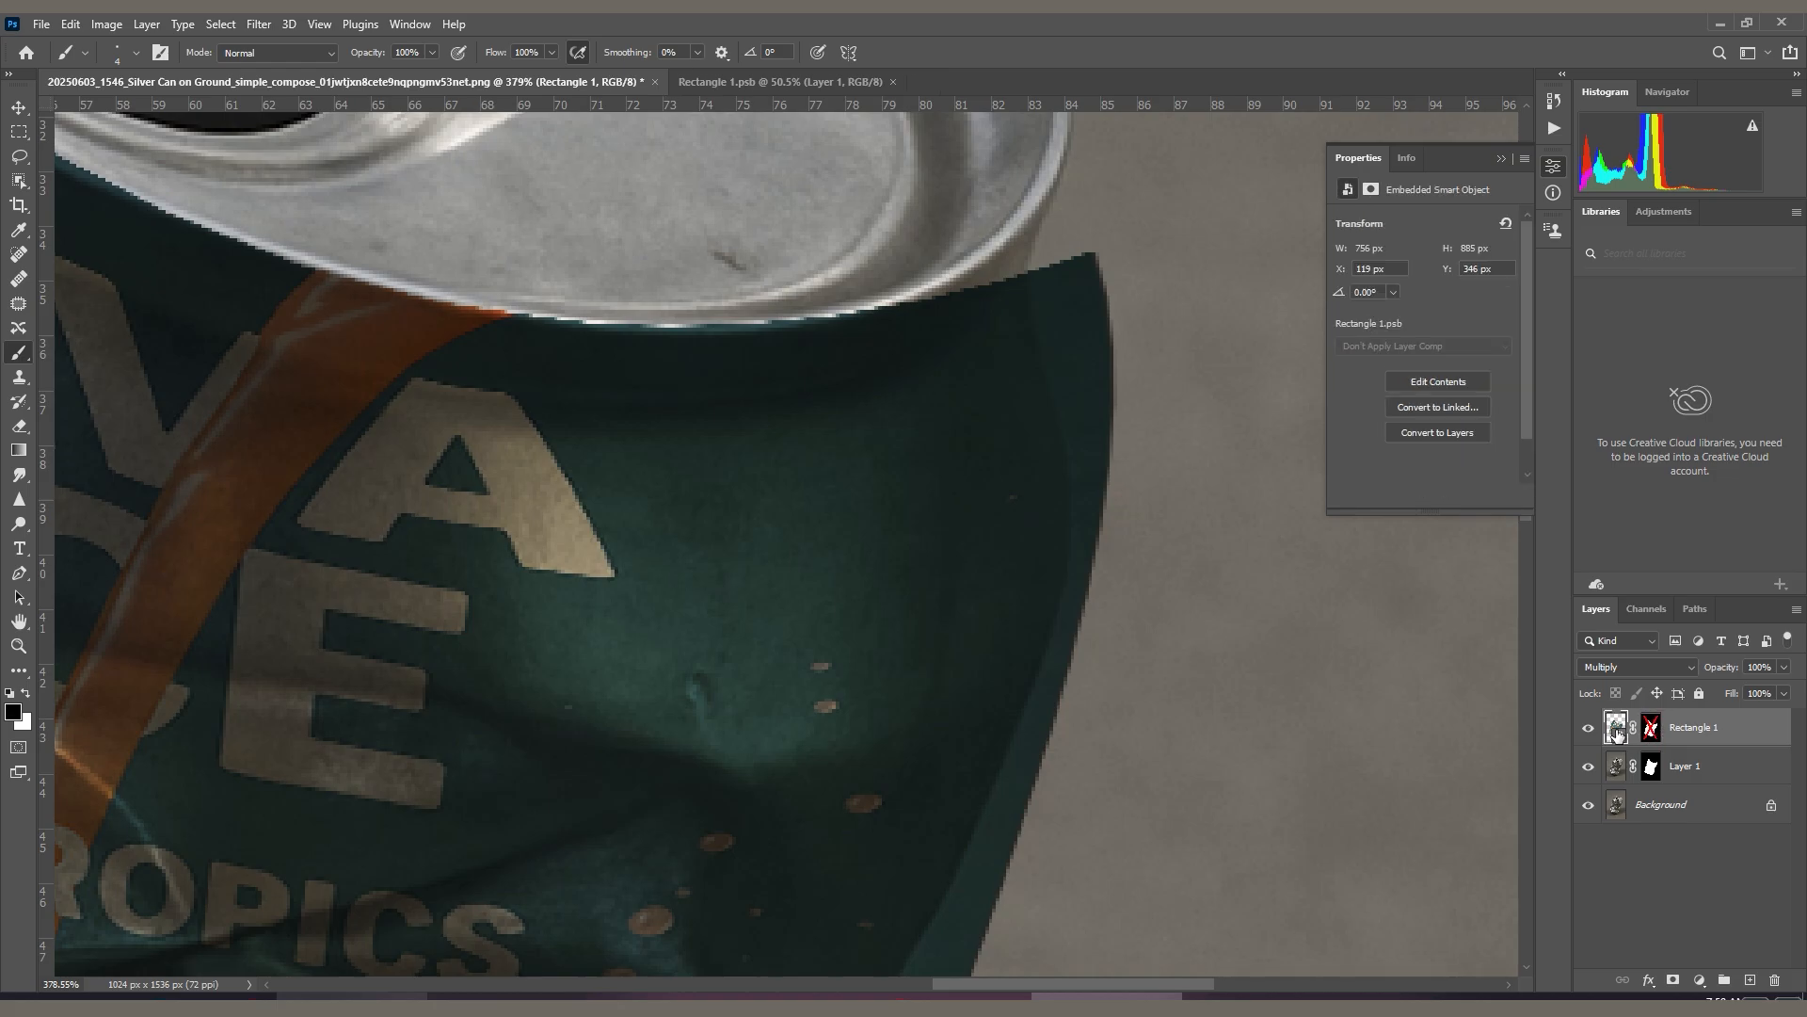
pyautogui.hotkey('ctrl', 't')
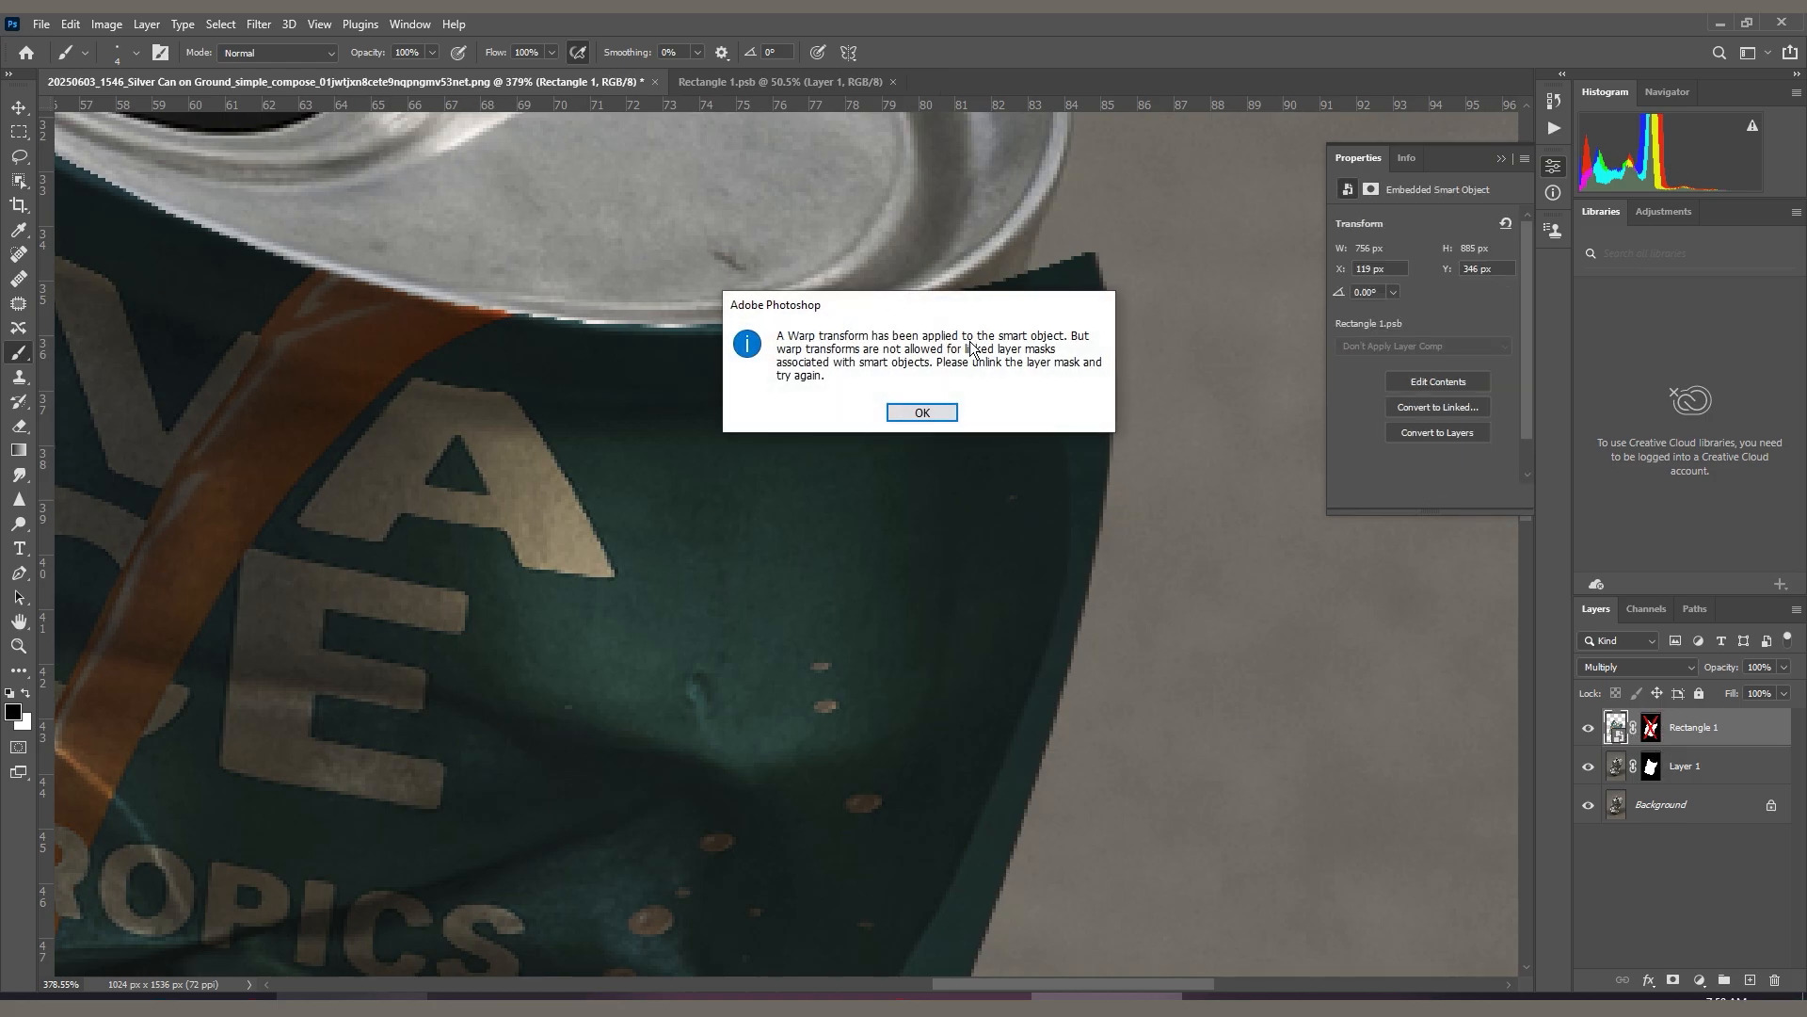
pyautogui.click(928, 412)
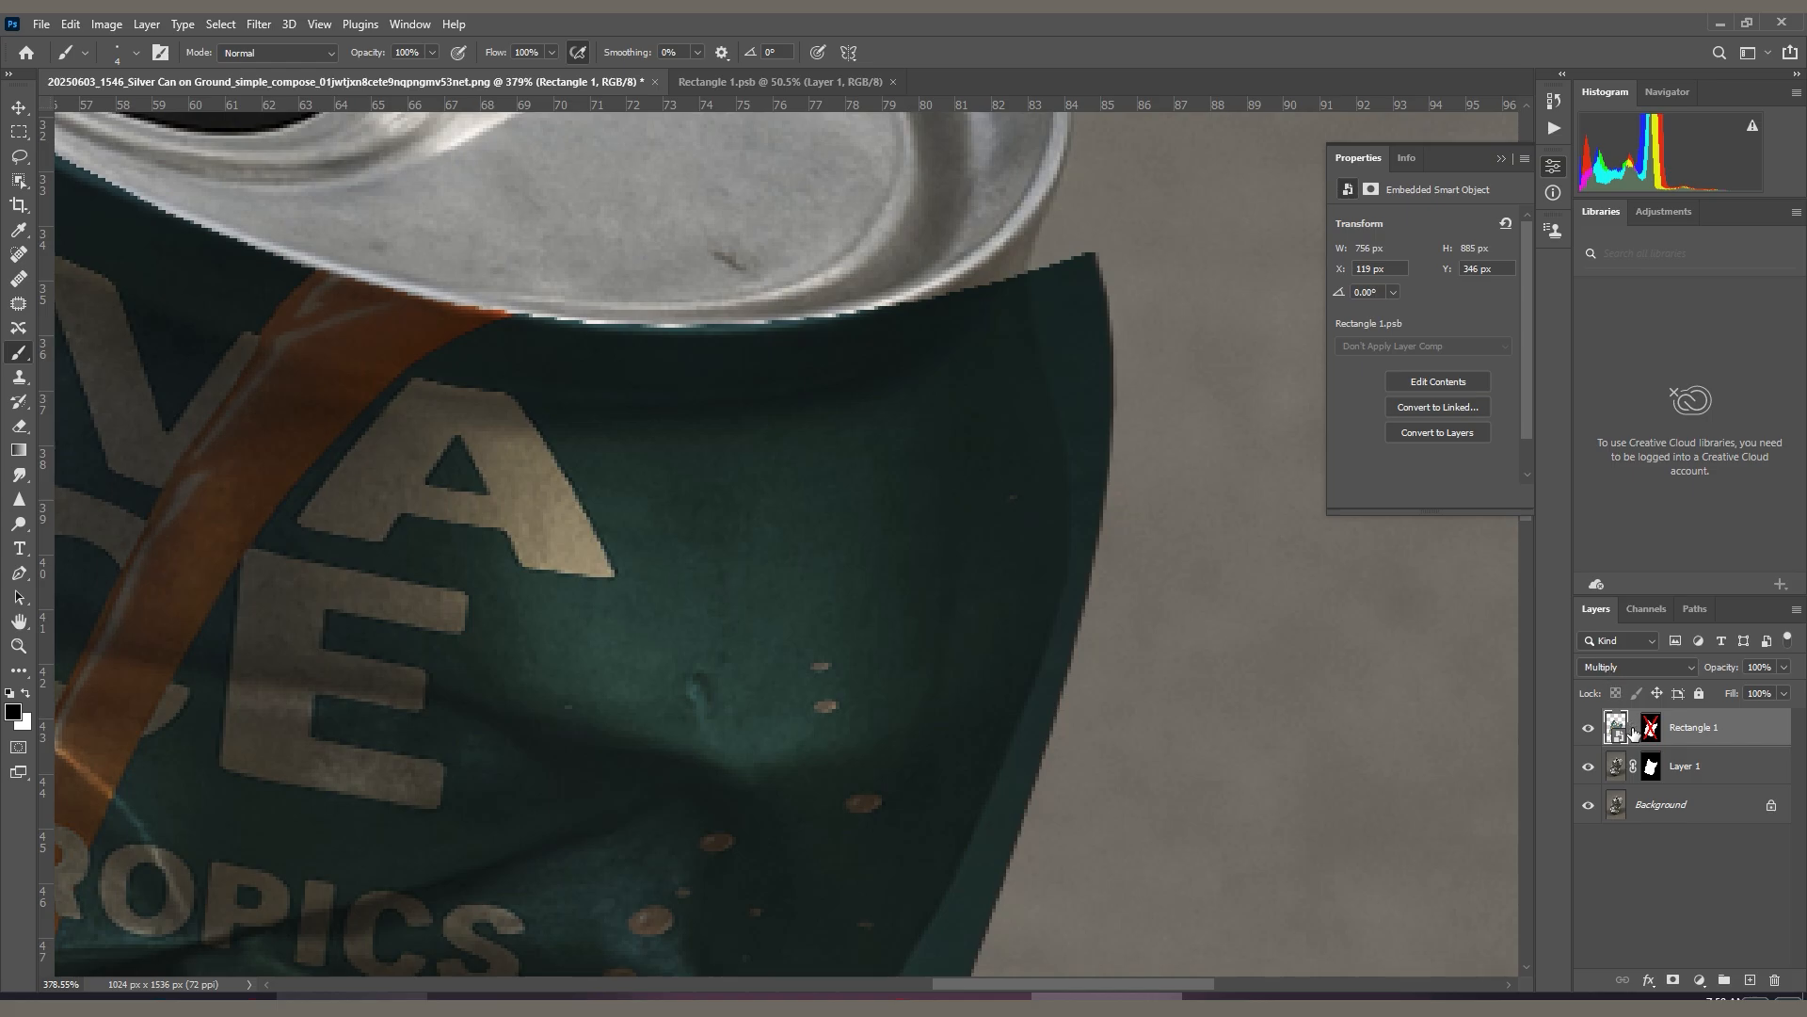
pyautogui.hotkey('ctrl', 't')
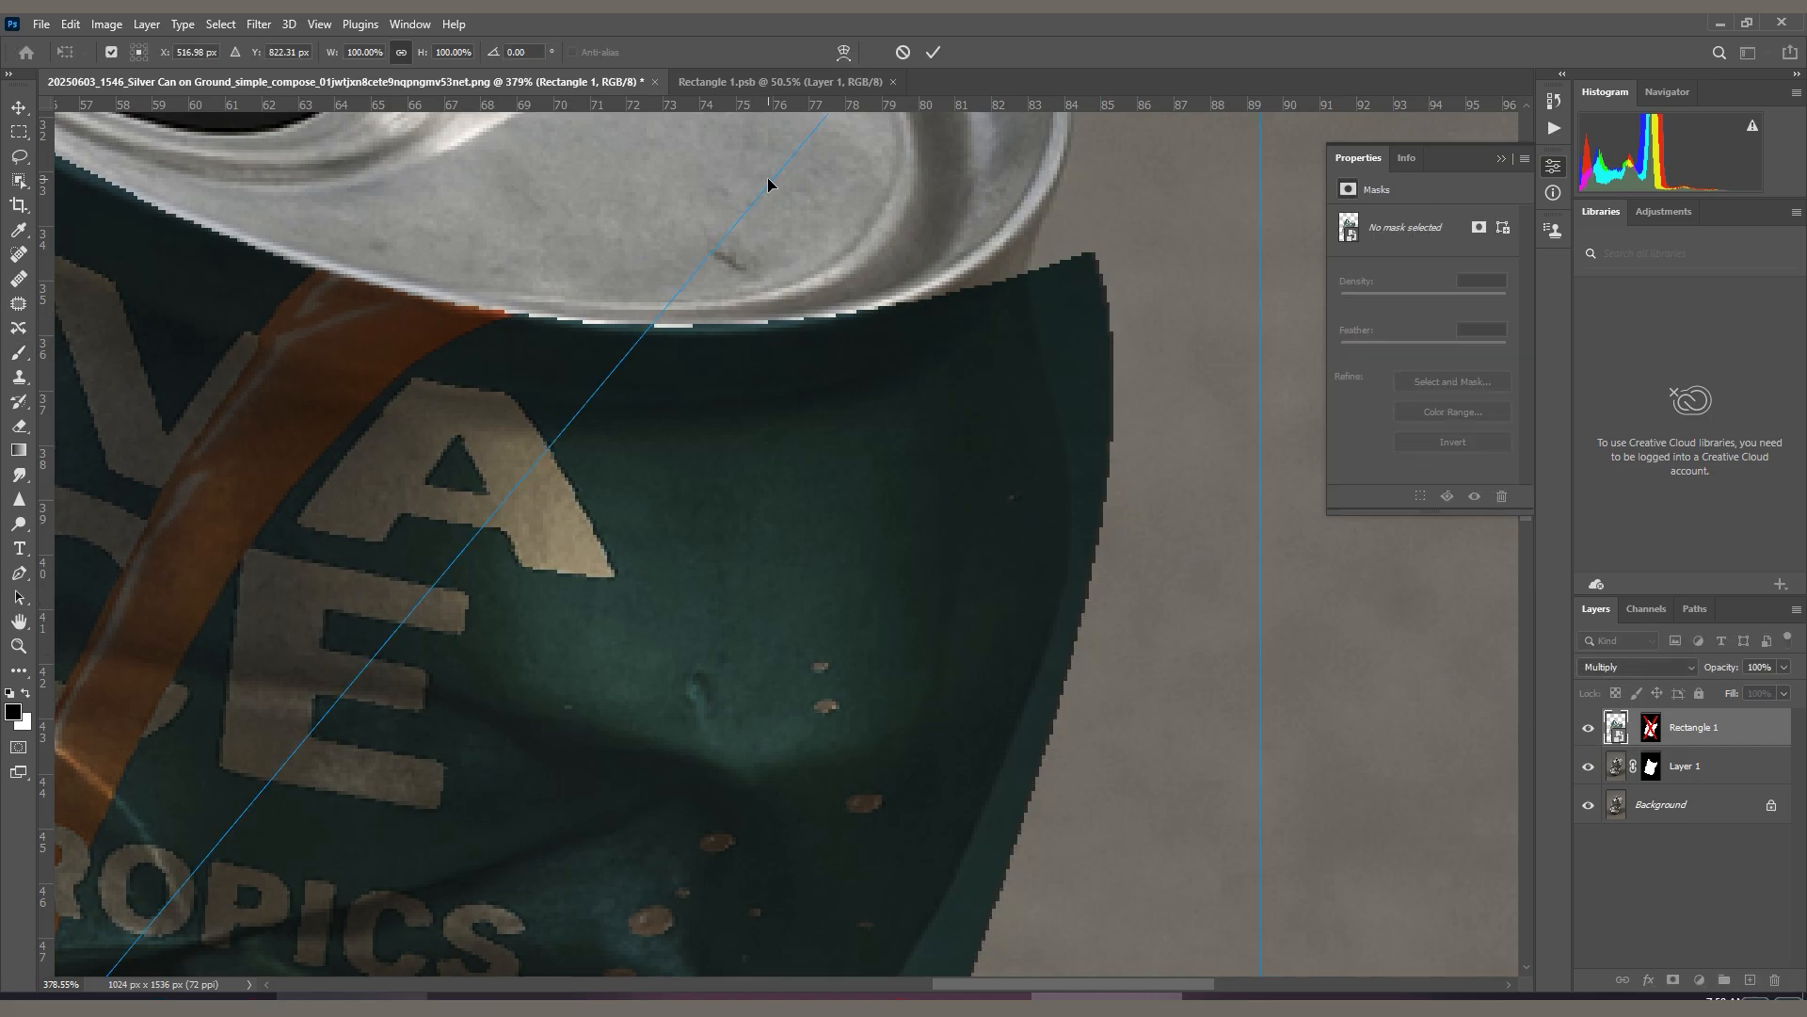
pyautogui.scroll(-2, 770, 185)
pyautogui.click(845, 54)
pyautogui.scroll(-2, 951, 335)
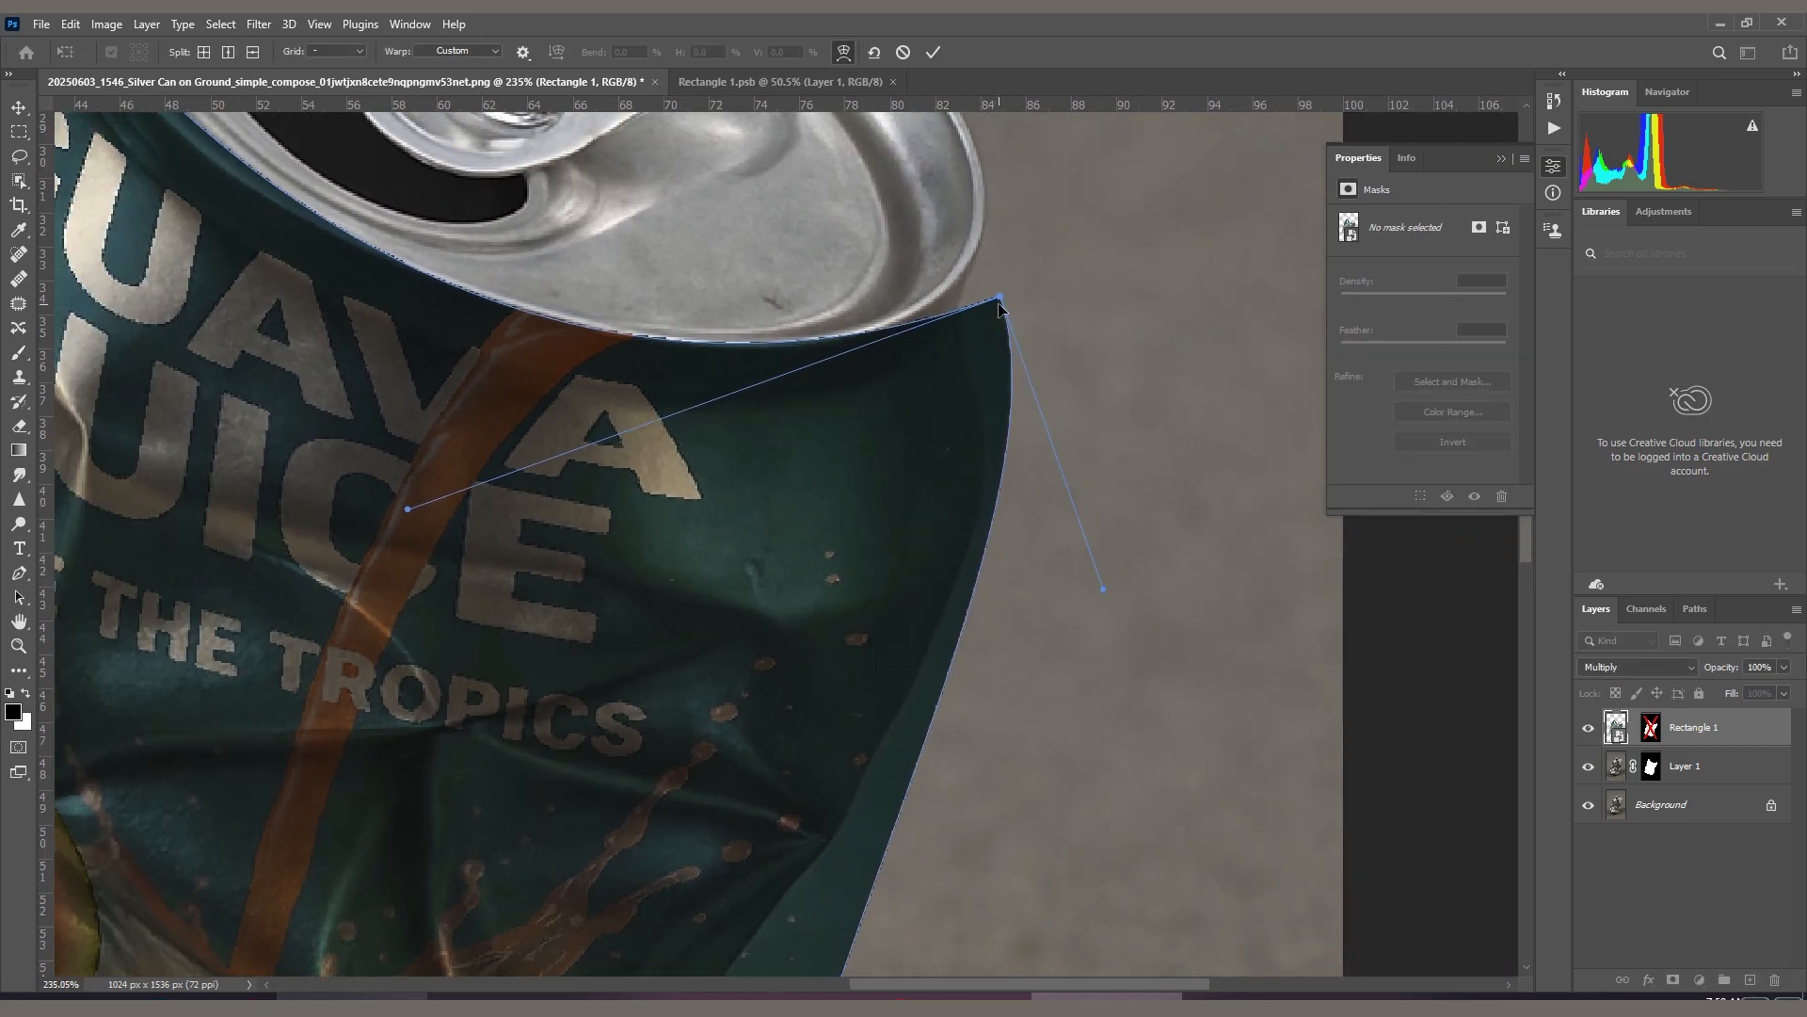
# Move the warp's upper-right corner up toward the lid rim and adjust its side handle along the can's right shoulder.
pyautogui.moveTo(1000, 299); pyautogui.dragTo(979, 271)
pyautogui.moveTo(1107, 593); pyautogui.dragTo(1131, 594)
pyautogui.scroll(-3, 817, 371)
# Reshape the warp along the lid and around its upper-left corner to cover the can's shoulder, and apply the transform.
pyautogui.moveTo(632, 383); pyautogui.dragTo(1039, 511)
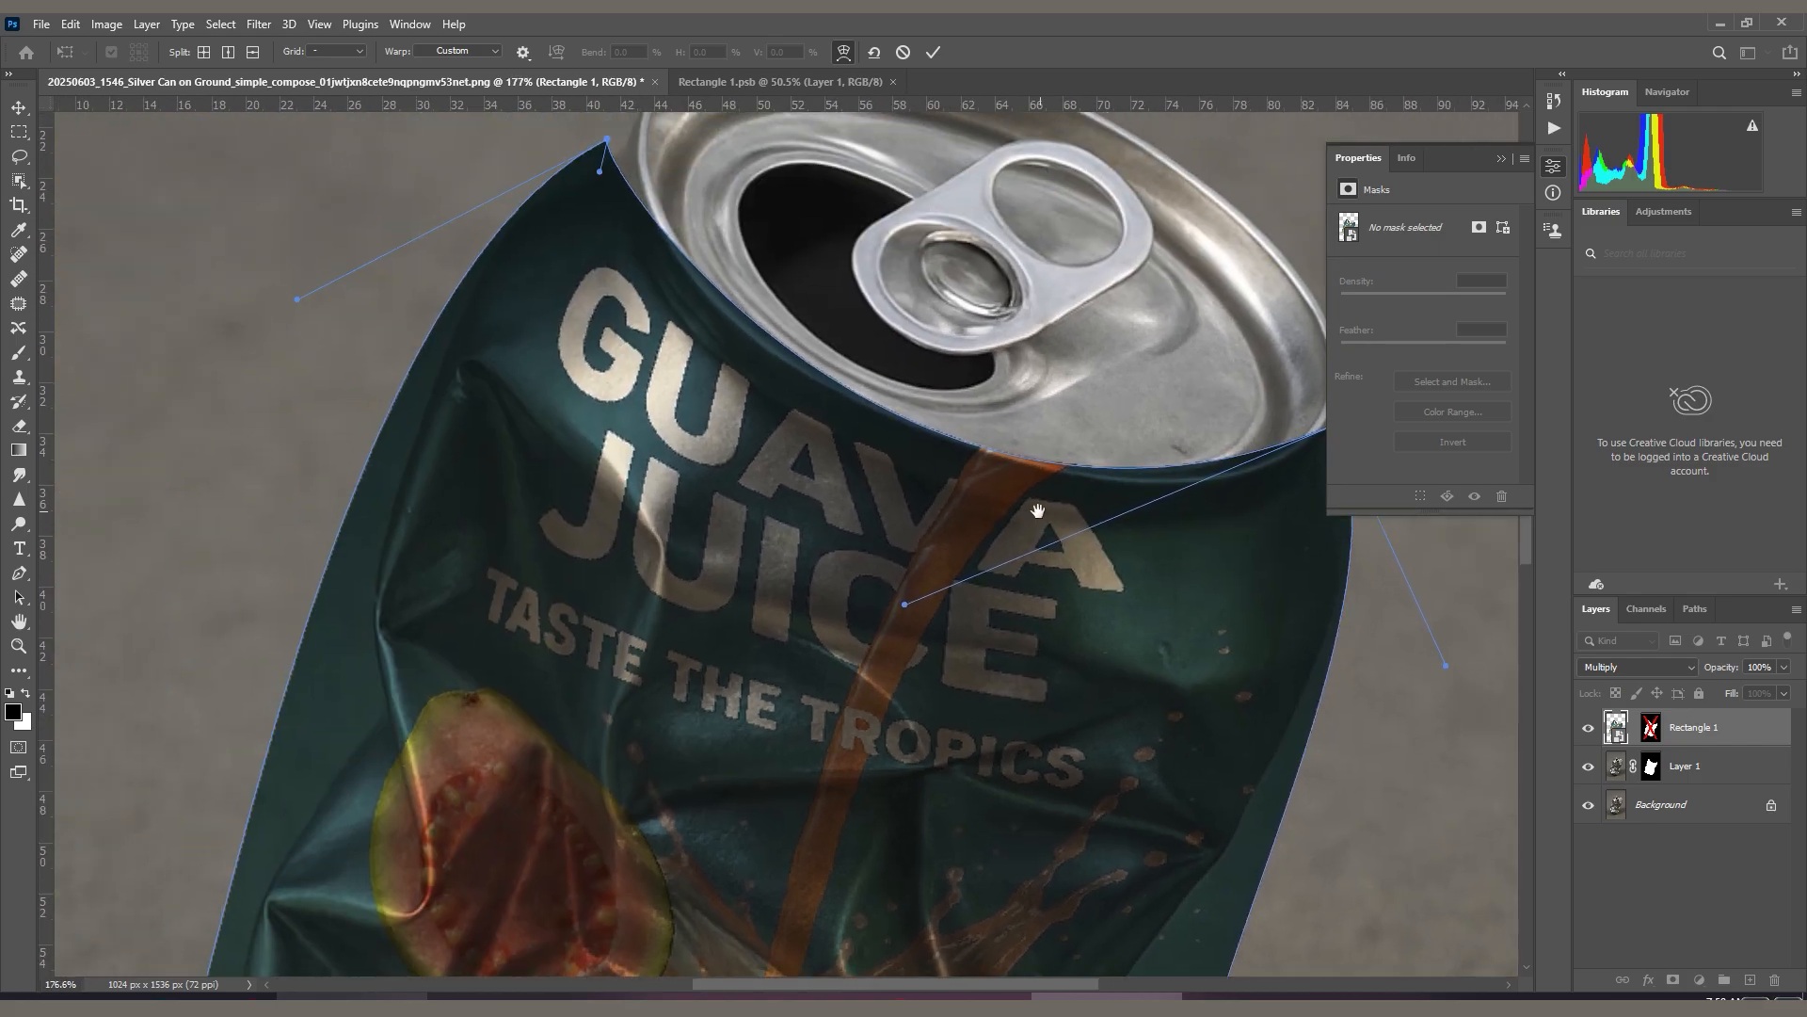
pyautogui.moveTo(851, 410); pyautogui.dragTo(872, 421)
pyautogui.moveTo(692, 312); pyautogui.dragTo(751, 513)
pyautogui.moveTo(694, 368); pyautogui.dragTo(713, 336)
pyautogui.moveTo(376, 517); pyautogui.dragTo(362, 511)
pyautogui.scroll(-6, 634, 471)
pyautogui.moveTo(634, 471); pyautogui.dragTo(548, 407)
pyautogui.scroll(-3, 667, 455)
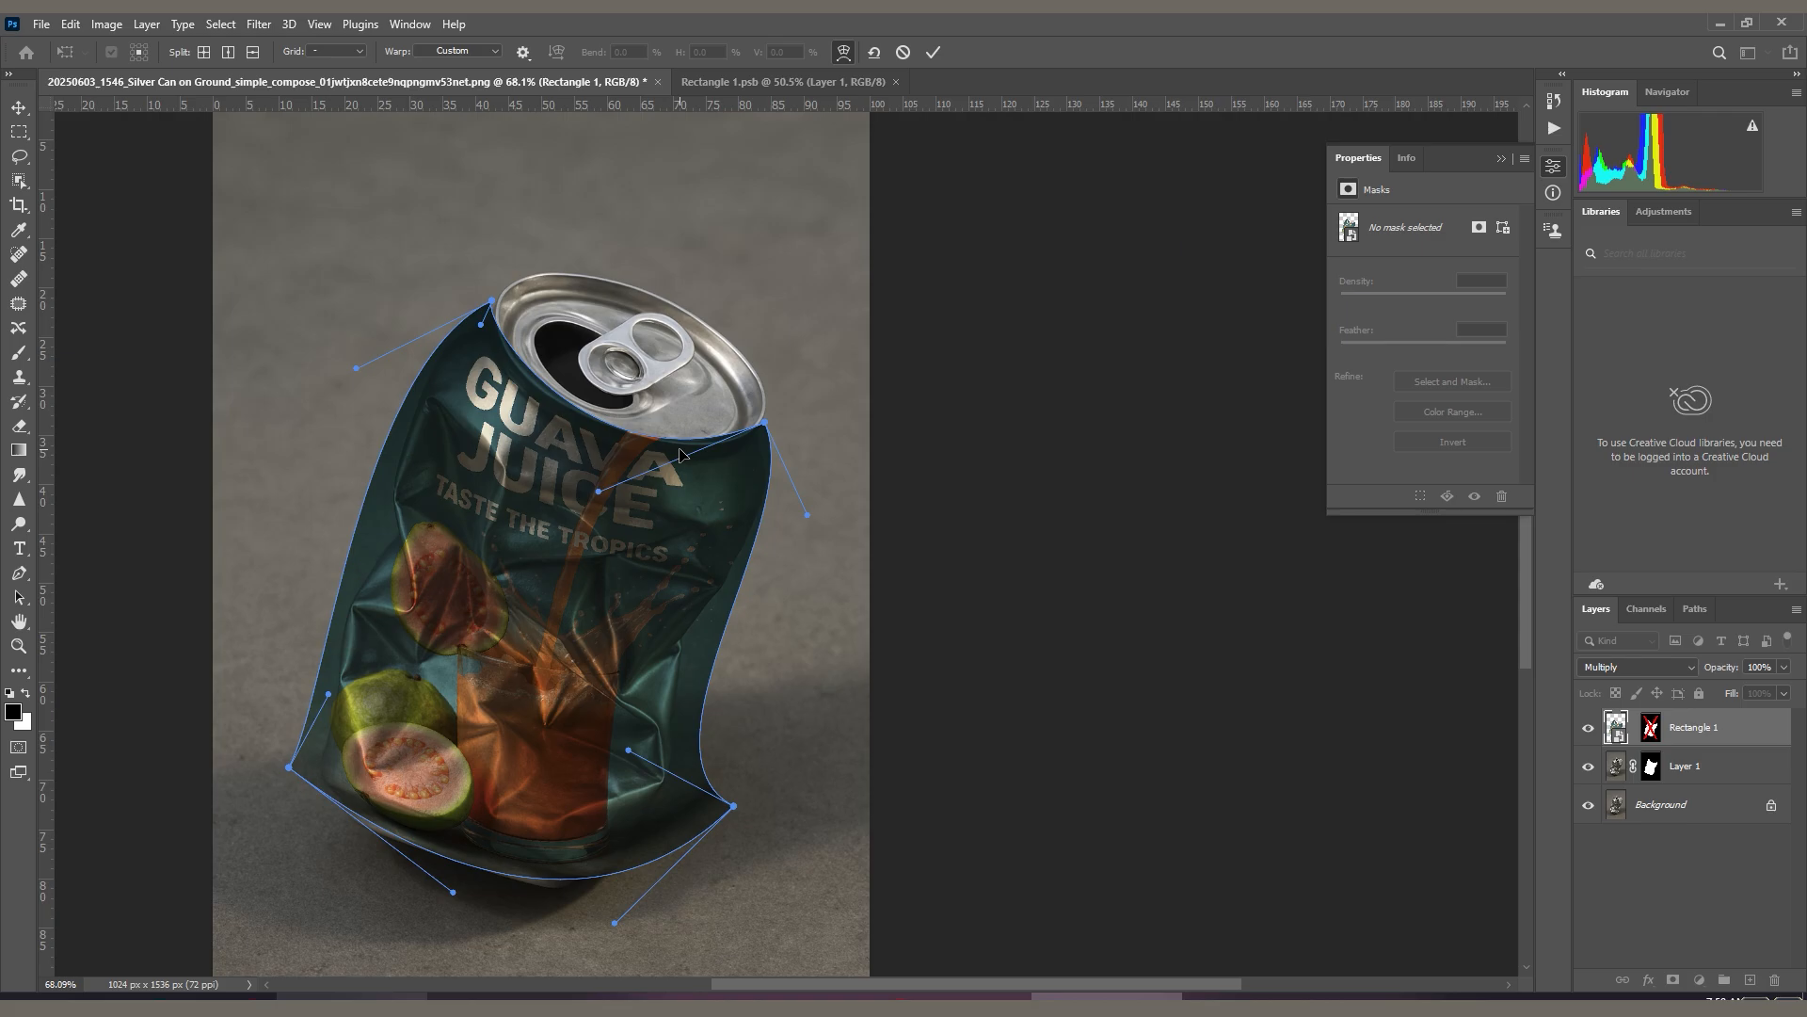
pyautogui.press('Return')
# Re-enable the Rectangle 1 mask and check it and the label edge around the can with the mask selected.
pyautogui.press('b')
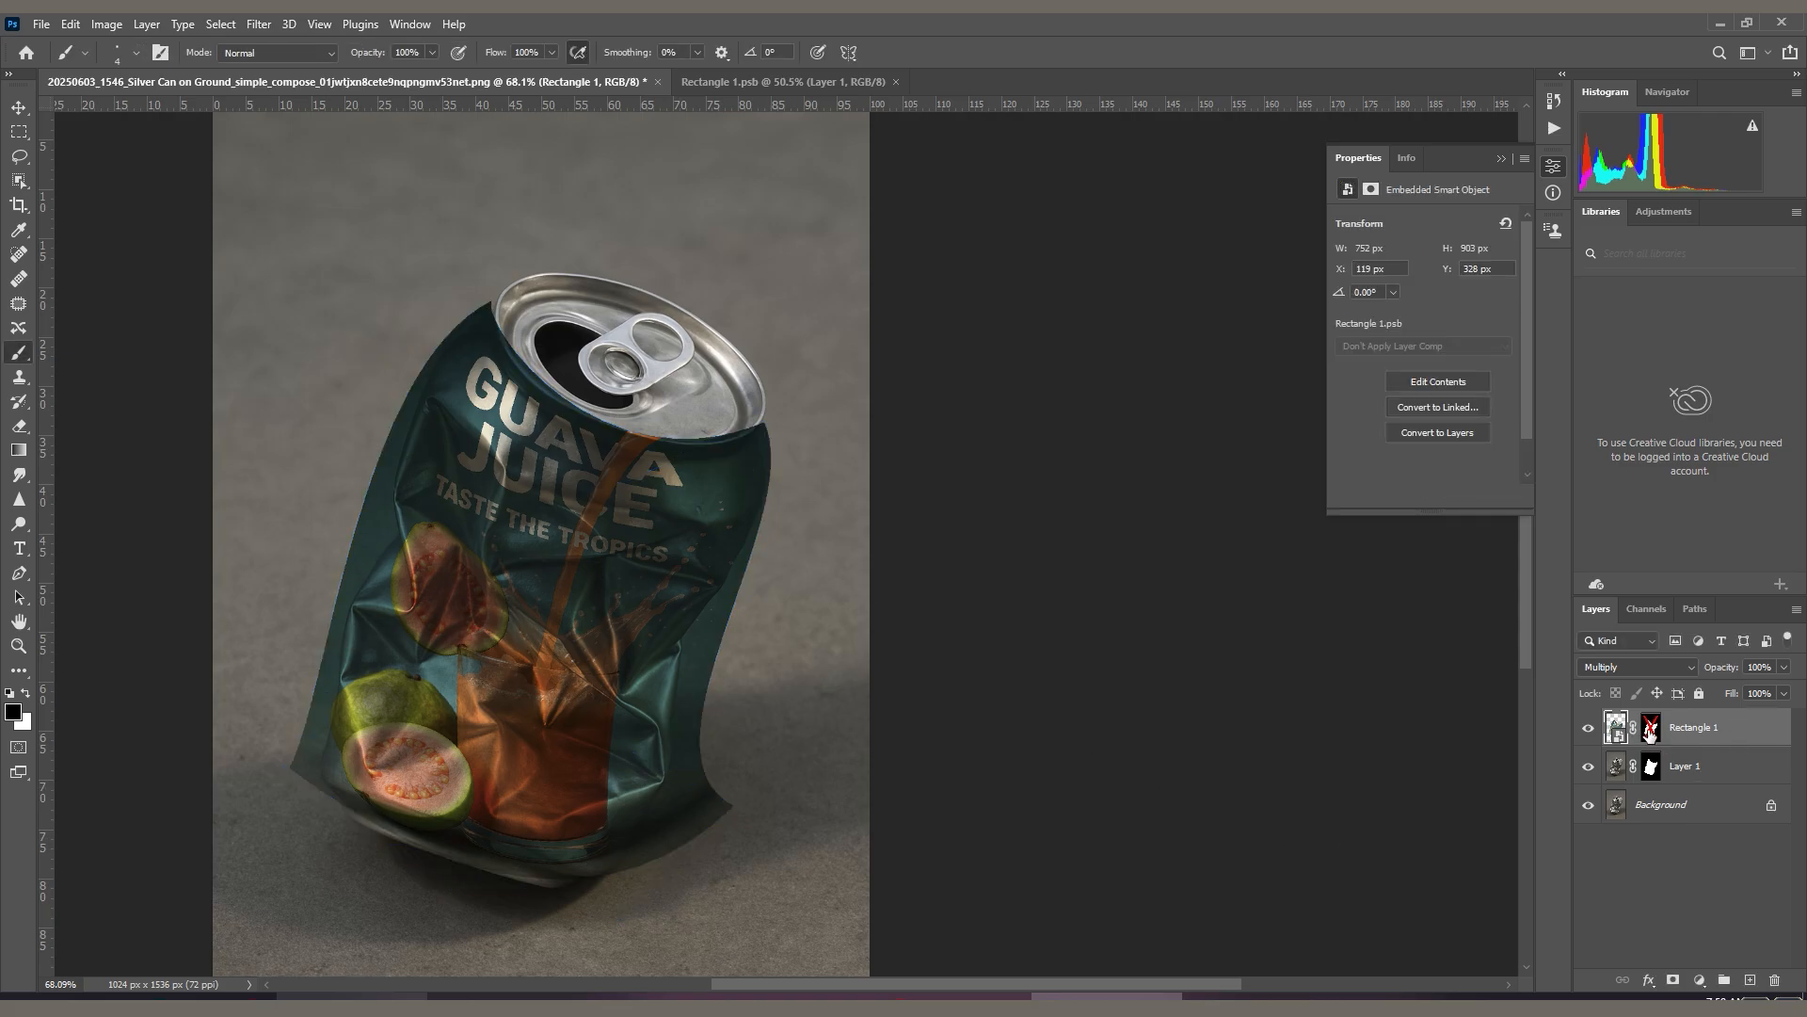
pyautogui.keyDown('shift'); pyautogui.click(1654, 730); pyautogui.keyUp('shift')
pyautogui.scroll(10, 780, 436)
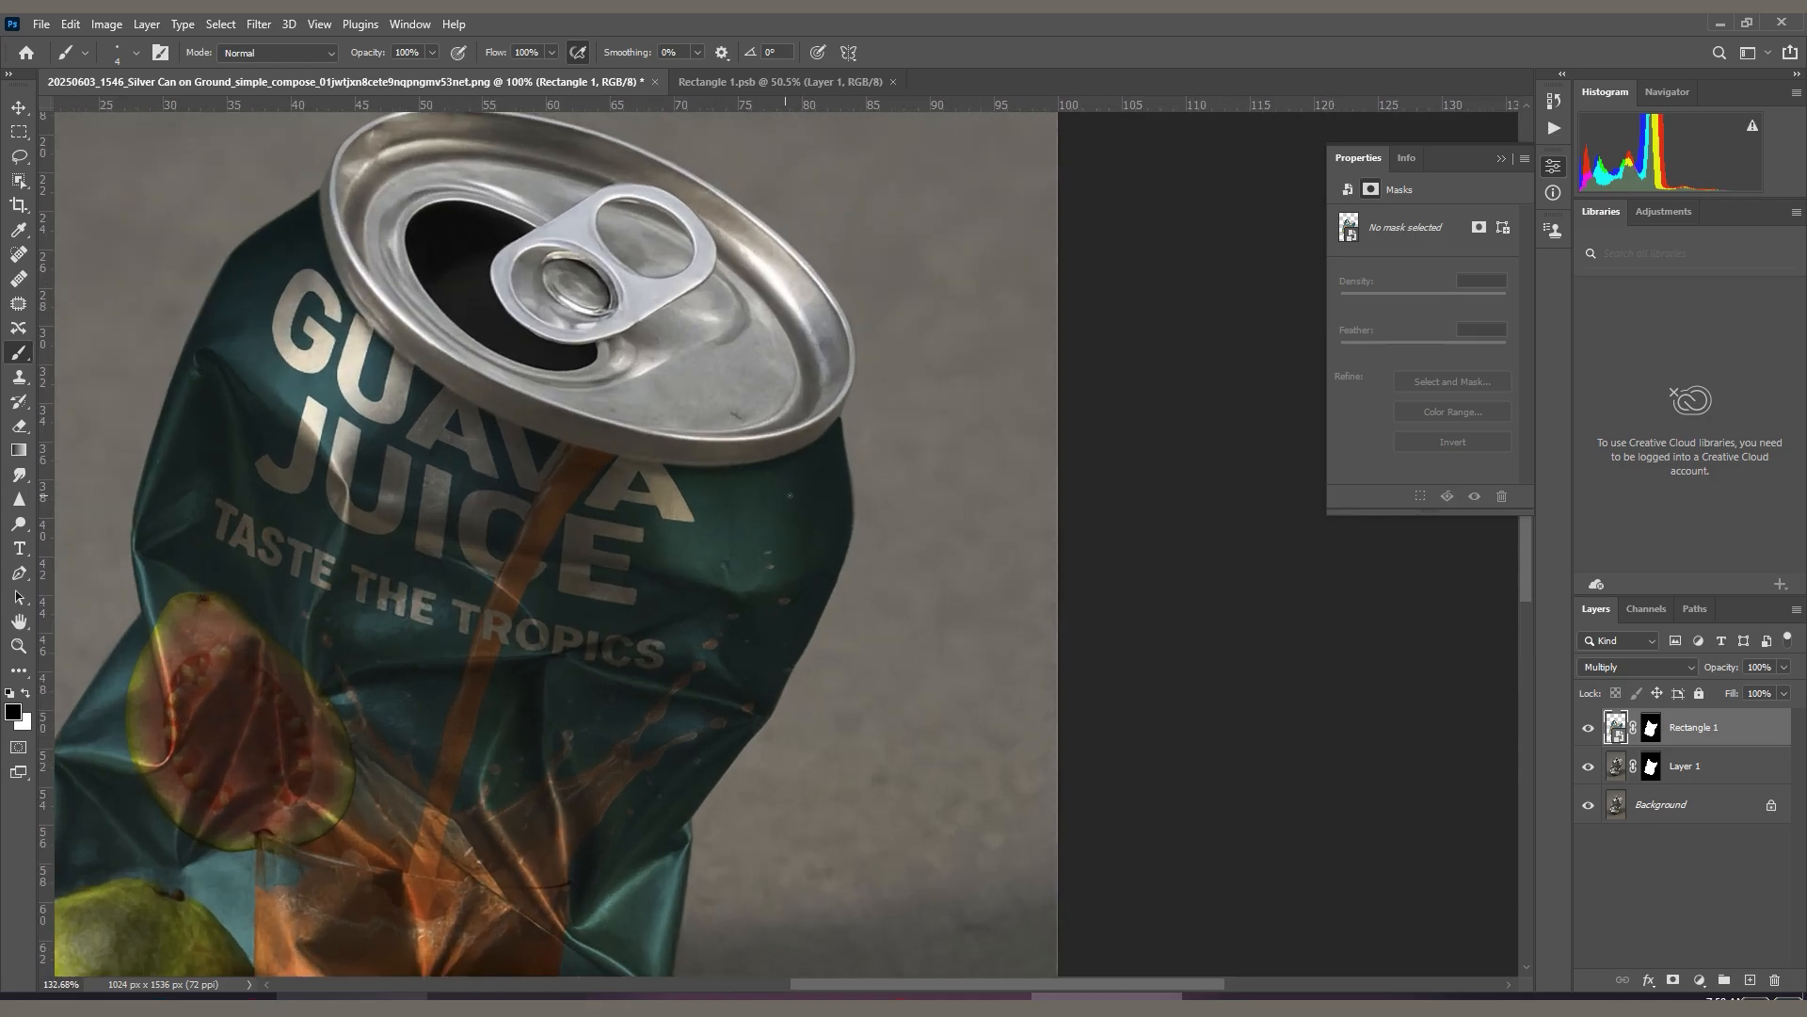
pyautogui.scroll(1, 849, 468)
pyautogui.click(1650, 732)
pyautogui.press('x')
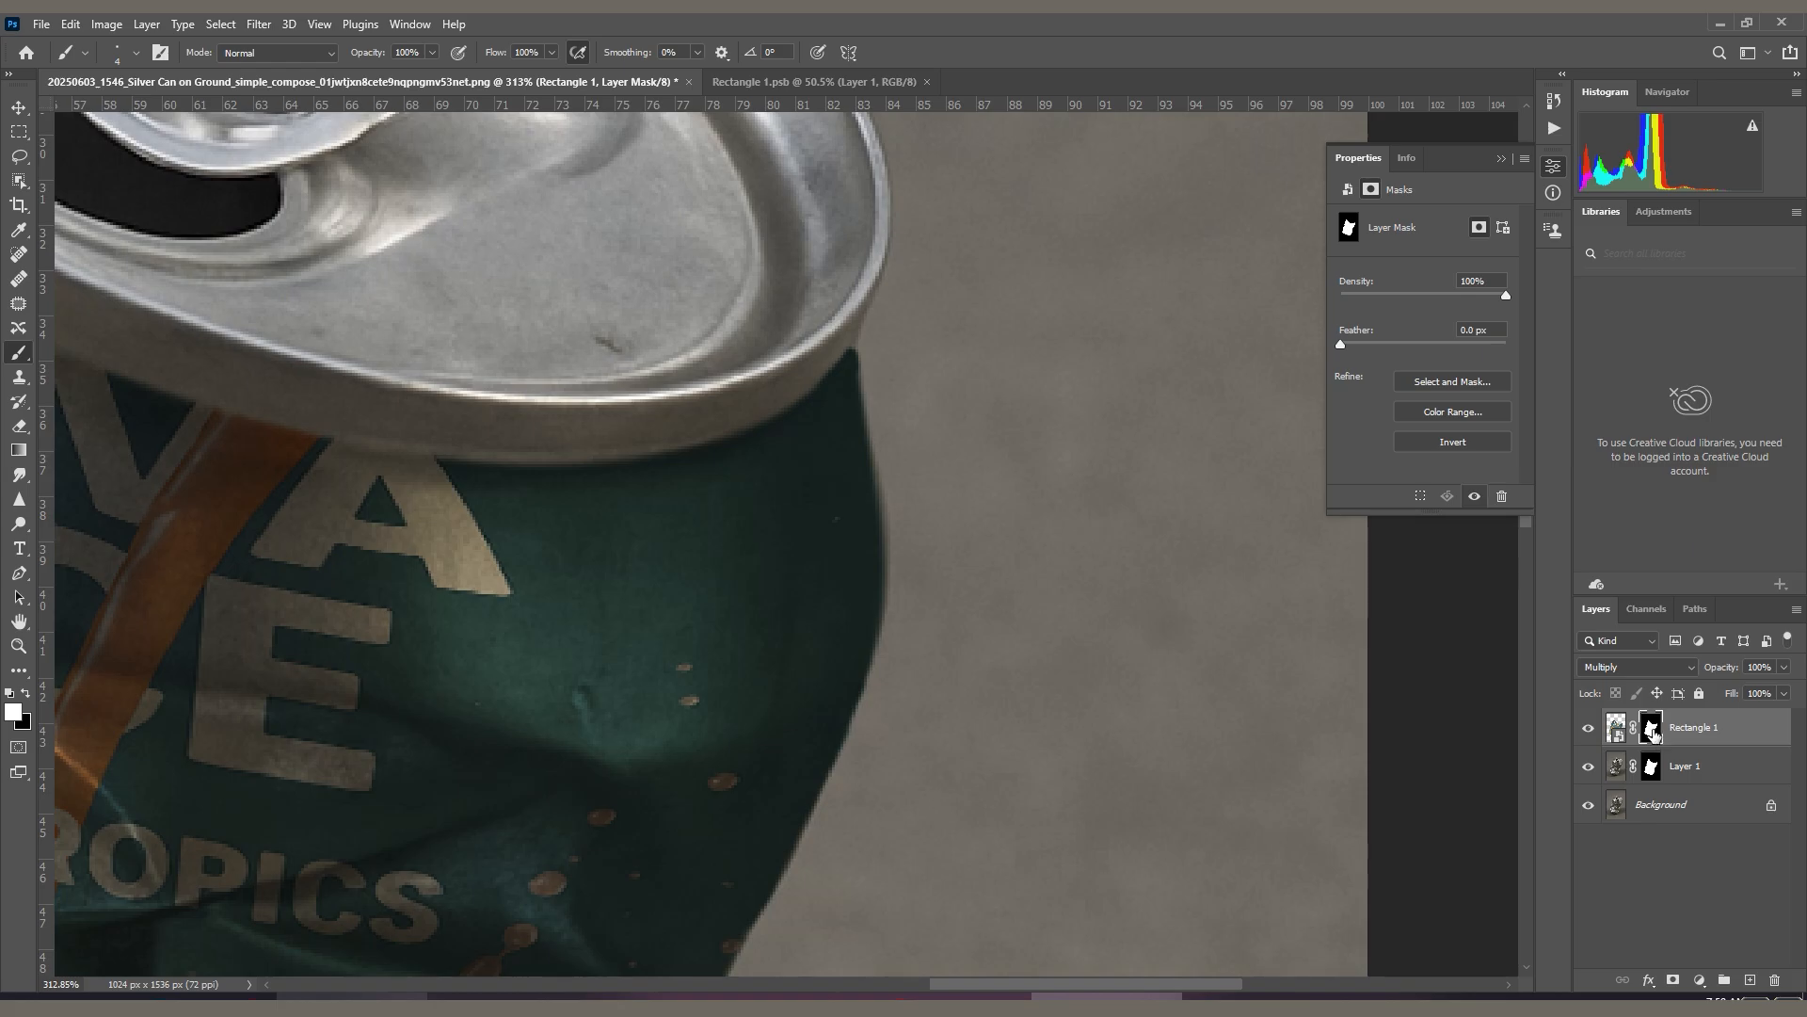
pyautogui.keyDown('alt'); pyautogui.click(1651, 730); pyautogui.keyUp('alt')
pyautogui.keyDown('alt'); pyautogui.click(1651, 730); pyautogui.keyUp('alt')
pyautogui.scroll(-8, 1000, 706)
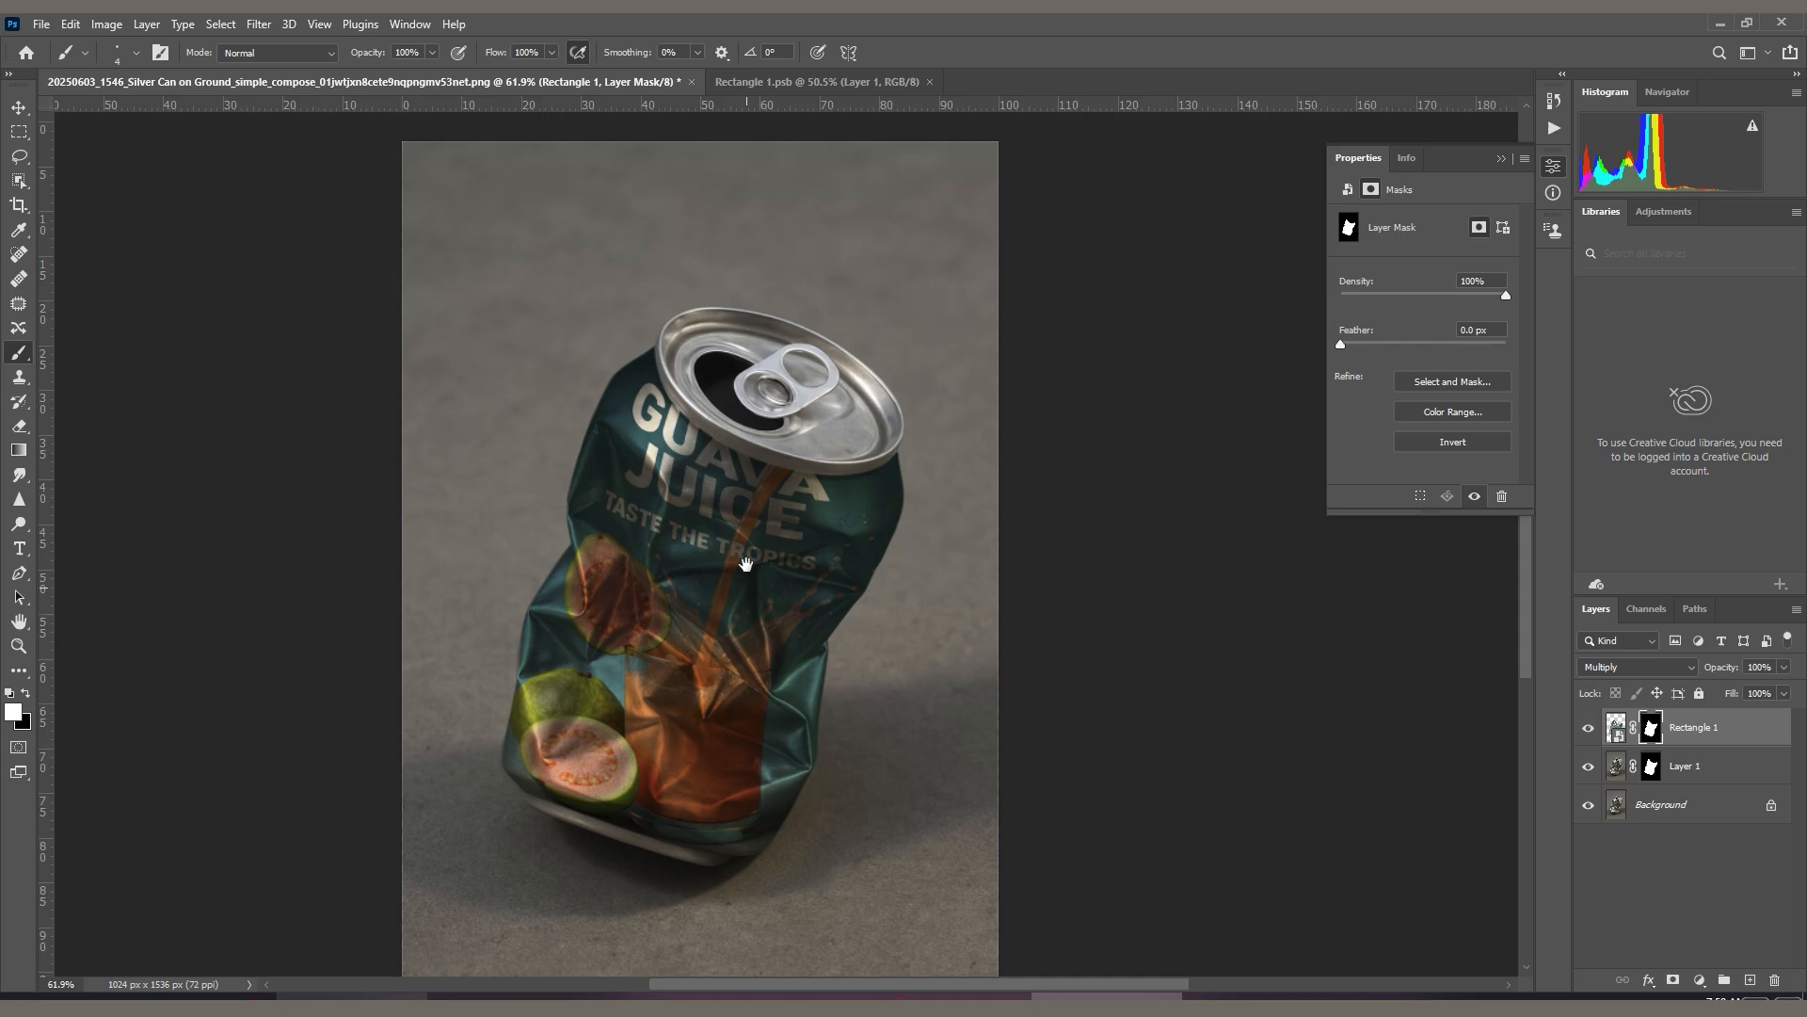
# Save the can composition as a PSD file.
pyautogui.scroll(-2, 746, 622)
pyautogui.hotkey('ctrl', 'shift', 's')
pyautogui.press('Escape')
pyautogui.press('Escape')
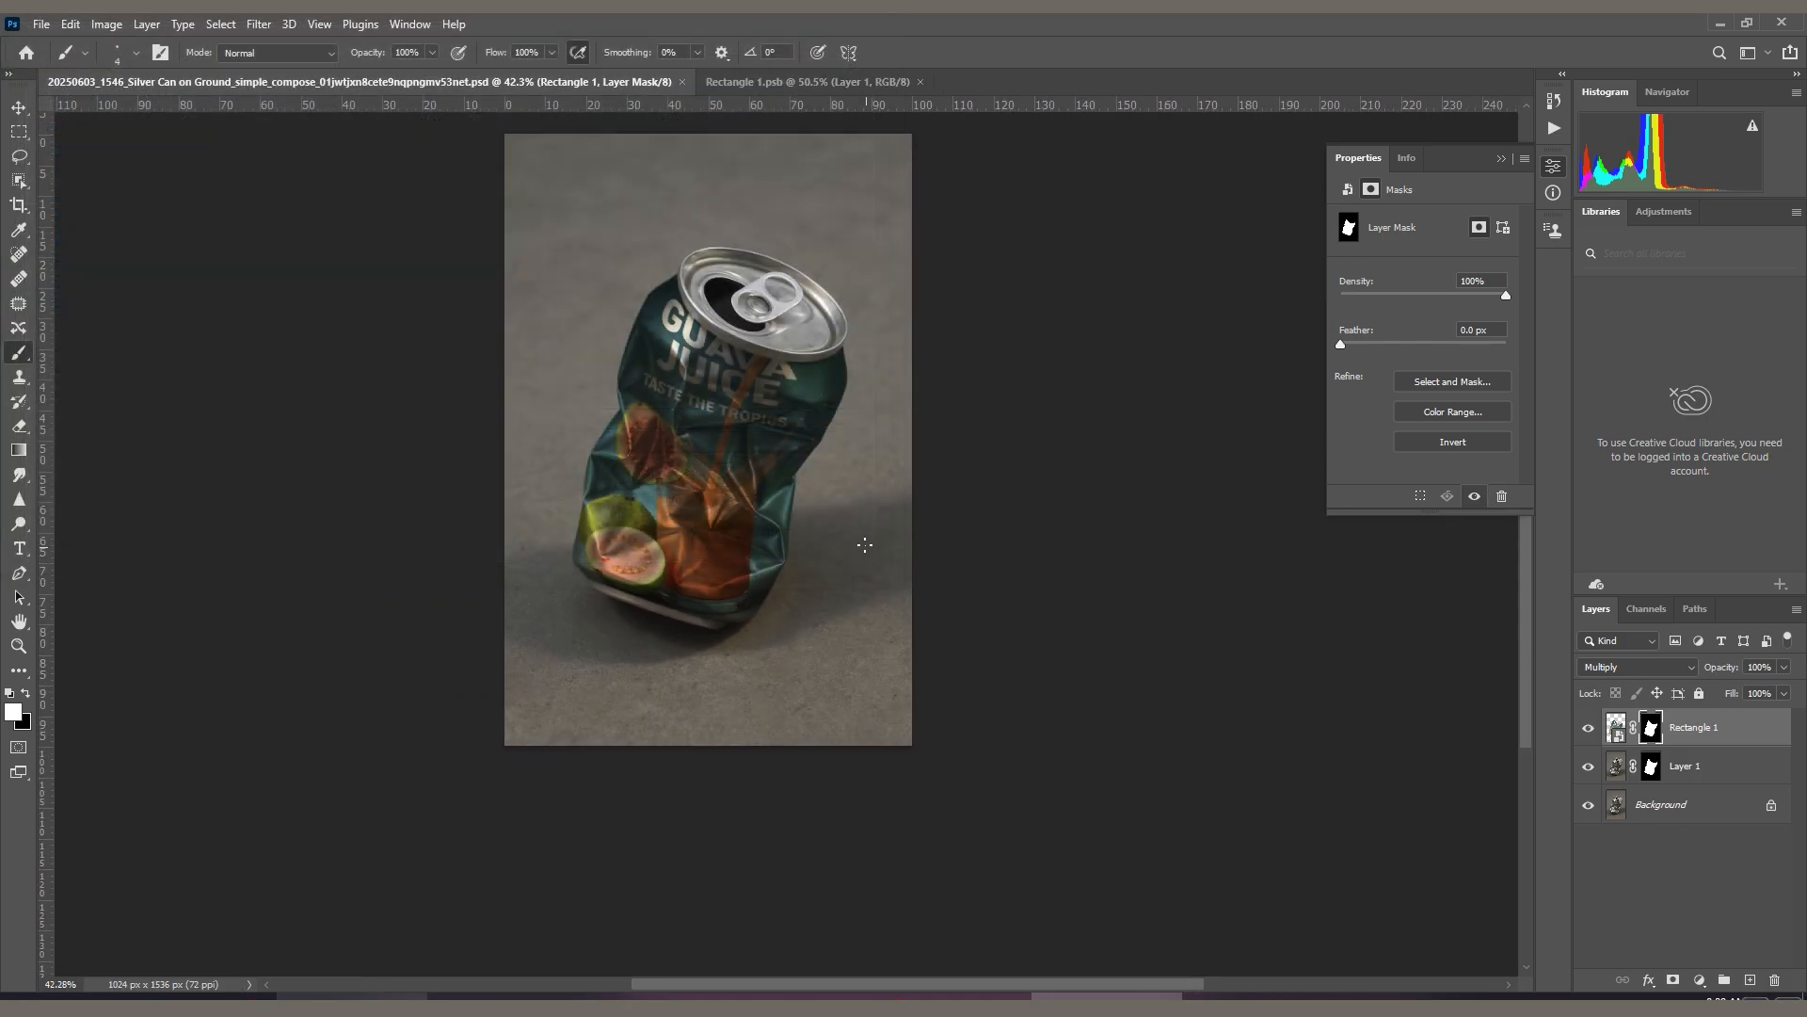
# Show only the Background layer and load the can photo's highlights as a selection from the RGB channel.
pyautogui.scroll(3, 772, 491)
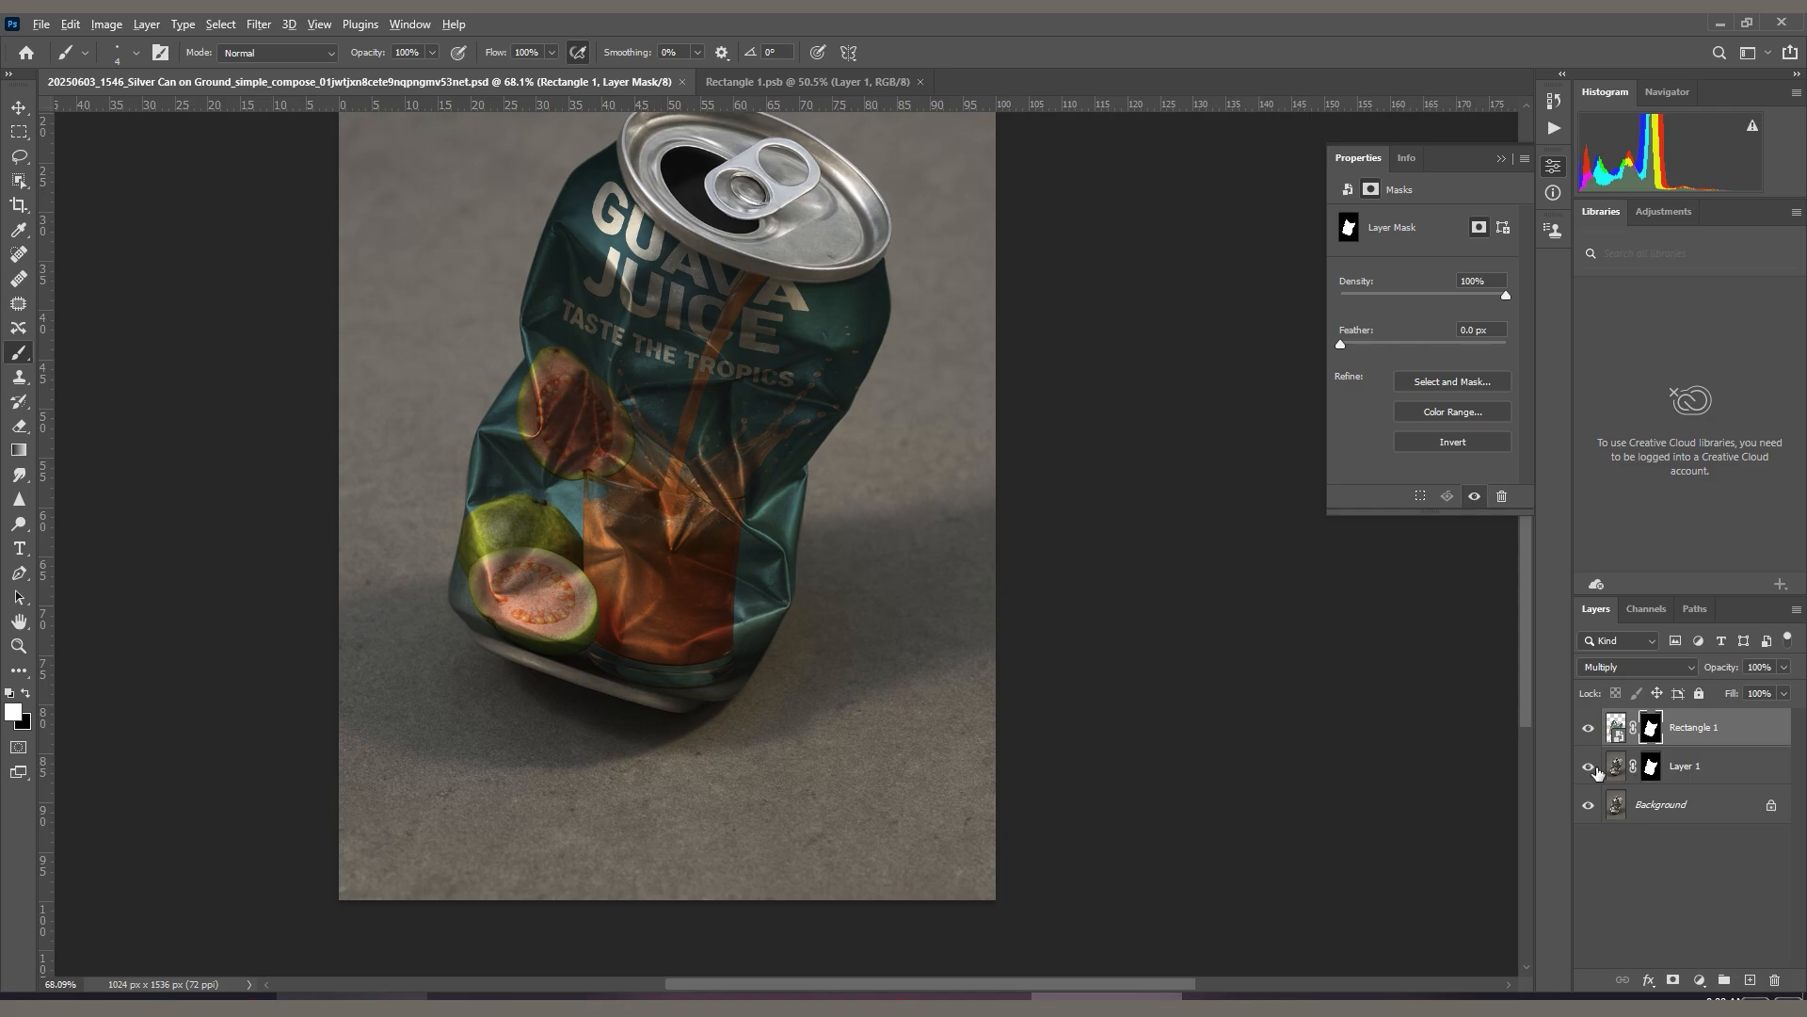
pyautogui.keyDown('alt'); pyautogui.click(1591, 808); pyautogui.keyUp('alt')
pyautogui.click(1618, 814)
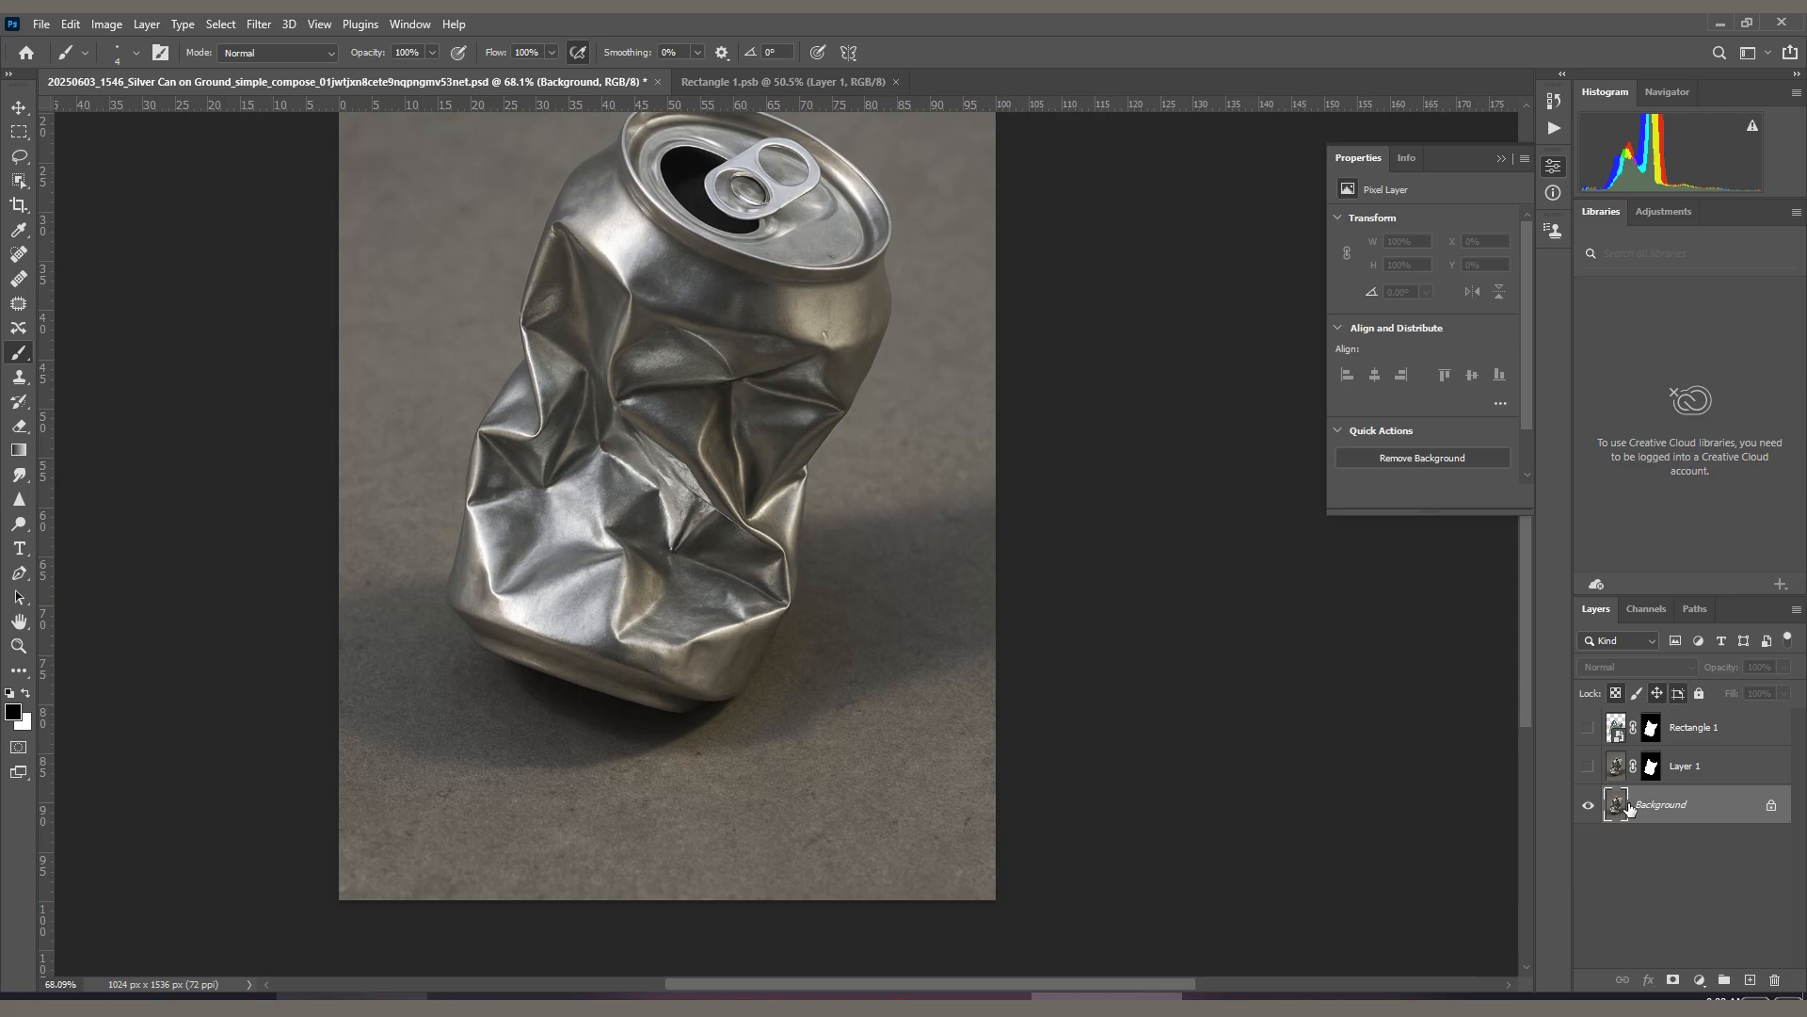
pyautogui.click(1647, 608)
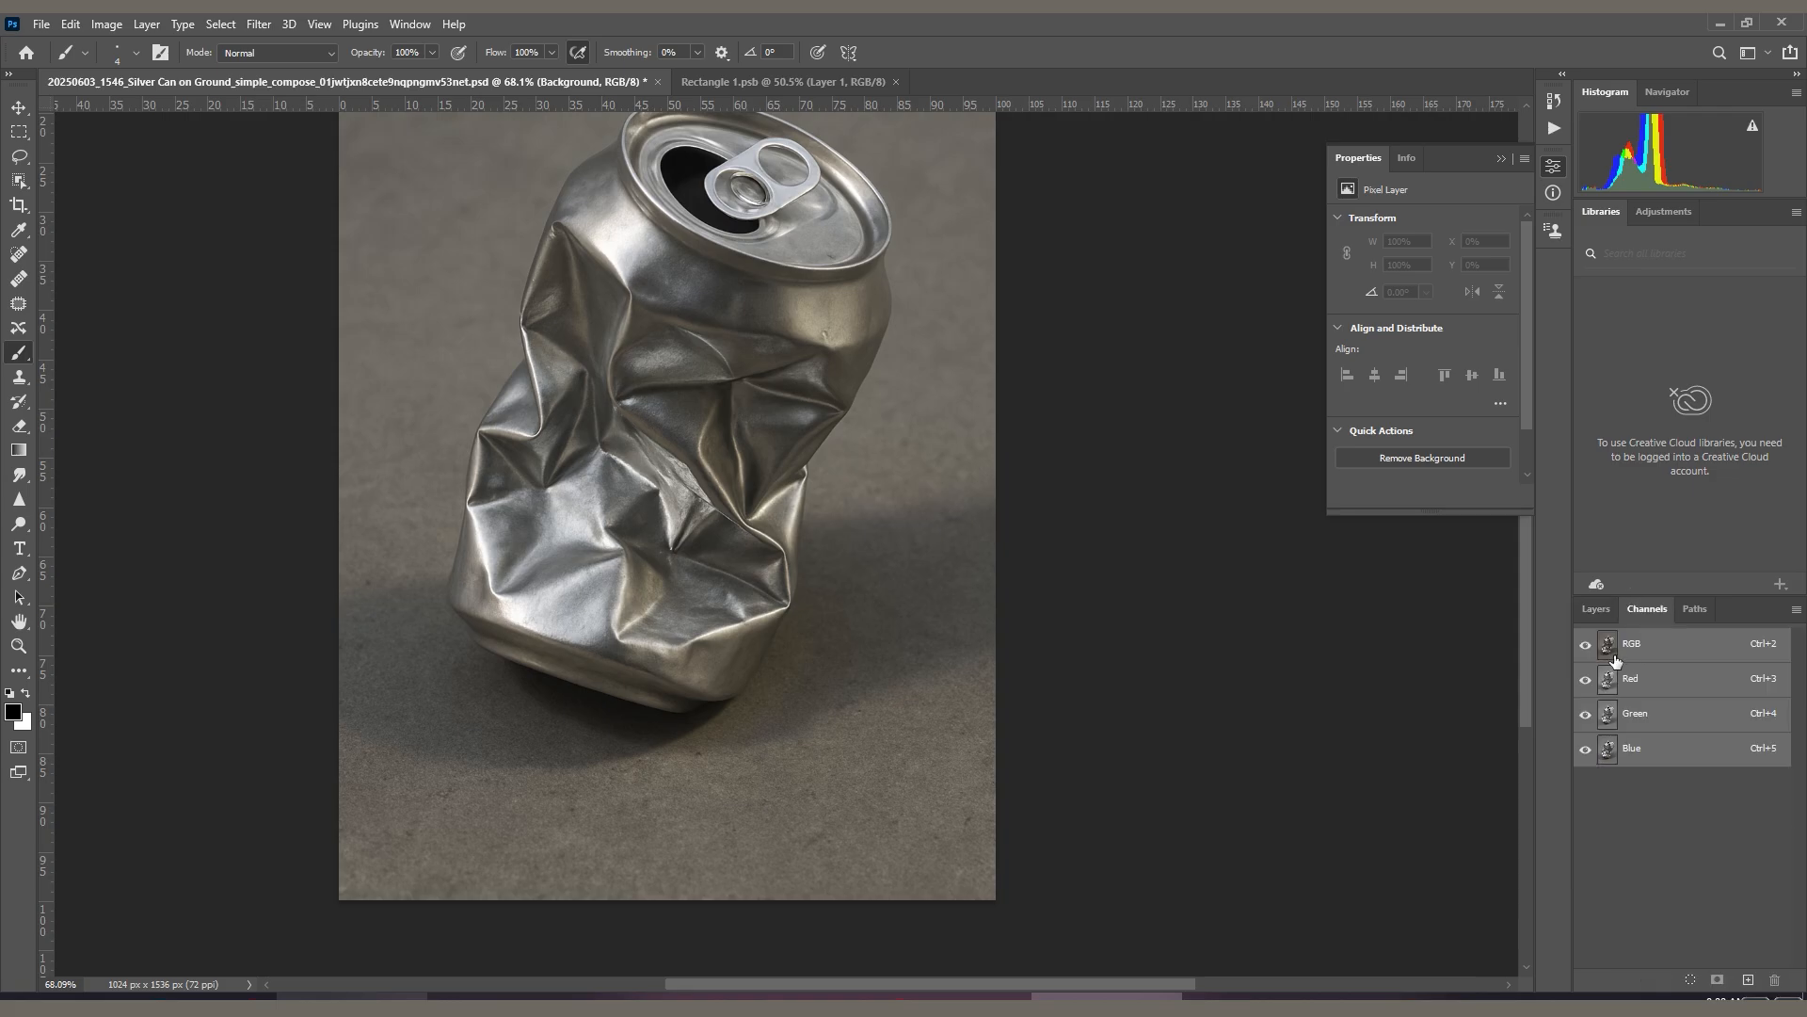
pyautogui.keyDown('ctrl'); pyautogui.click(1616, 662); pyautogui.keyUp('ctrl')
pyautogui.click(1595, 612)
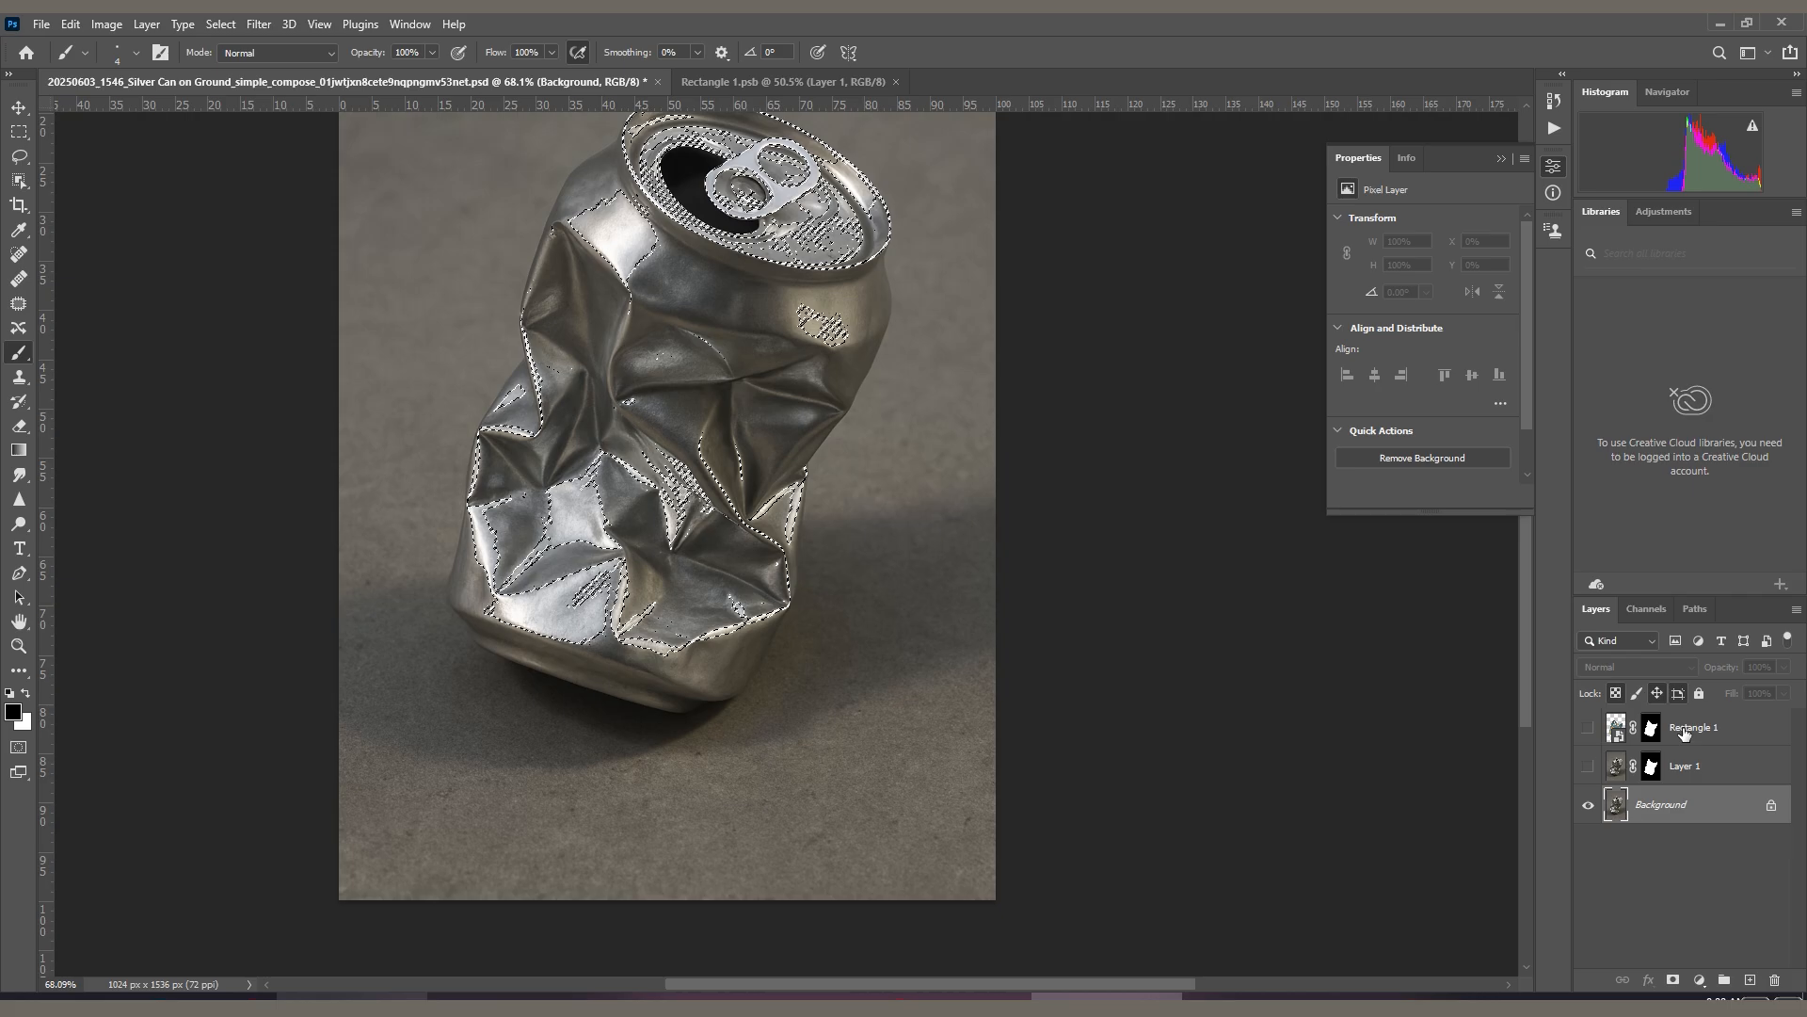
# Duplicate the Rectangle 1 layer, delete the copy's mask and mask the copy with the highlight selection.
pyautogui.moveTo(1685, 733); pyautogui.dragTo(1750, 979)
pyautogui.rightClick(1653, 723)
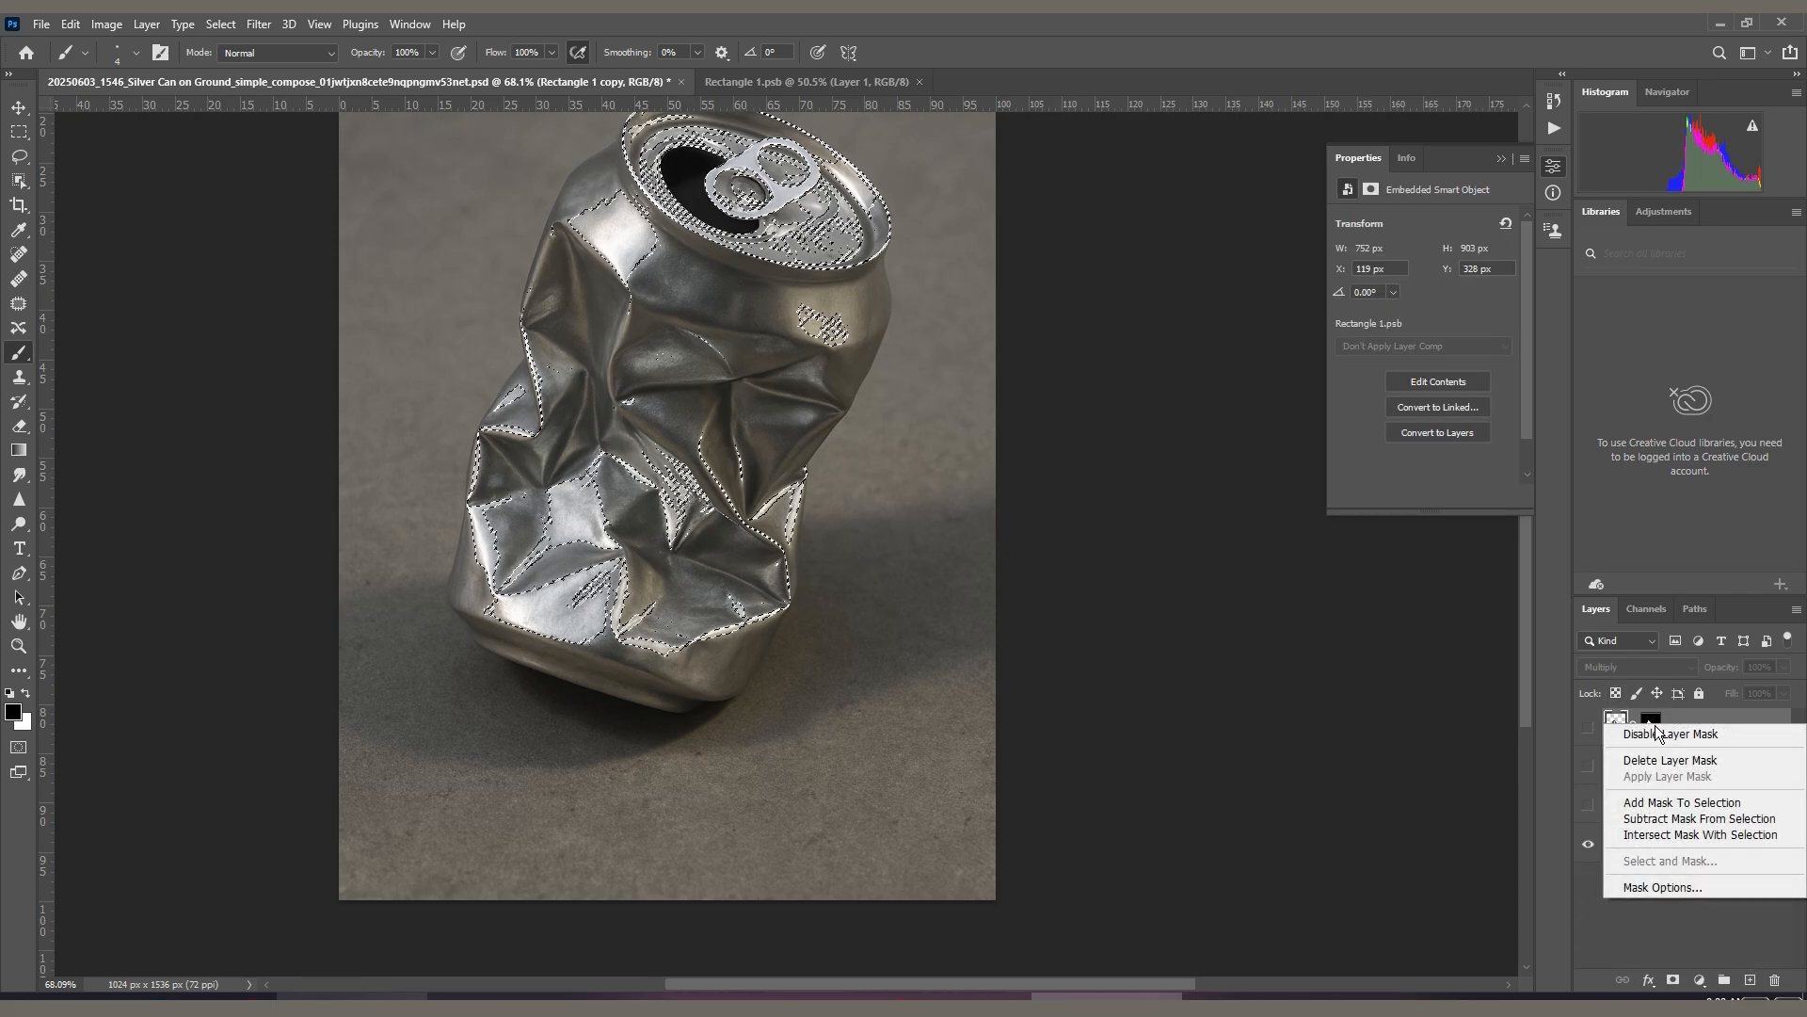
pyautogui.click(1670, 760)
pyautogui.click(1588, 726)
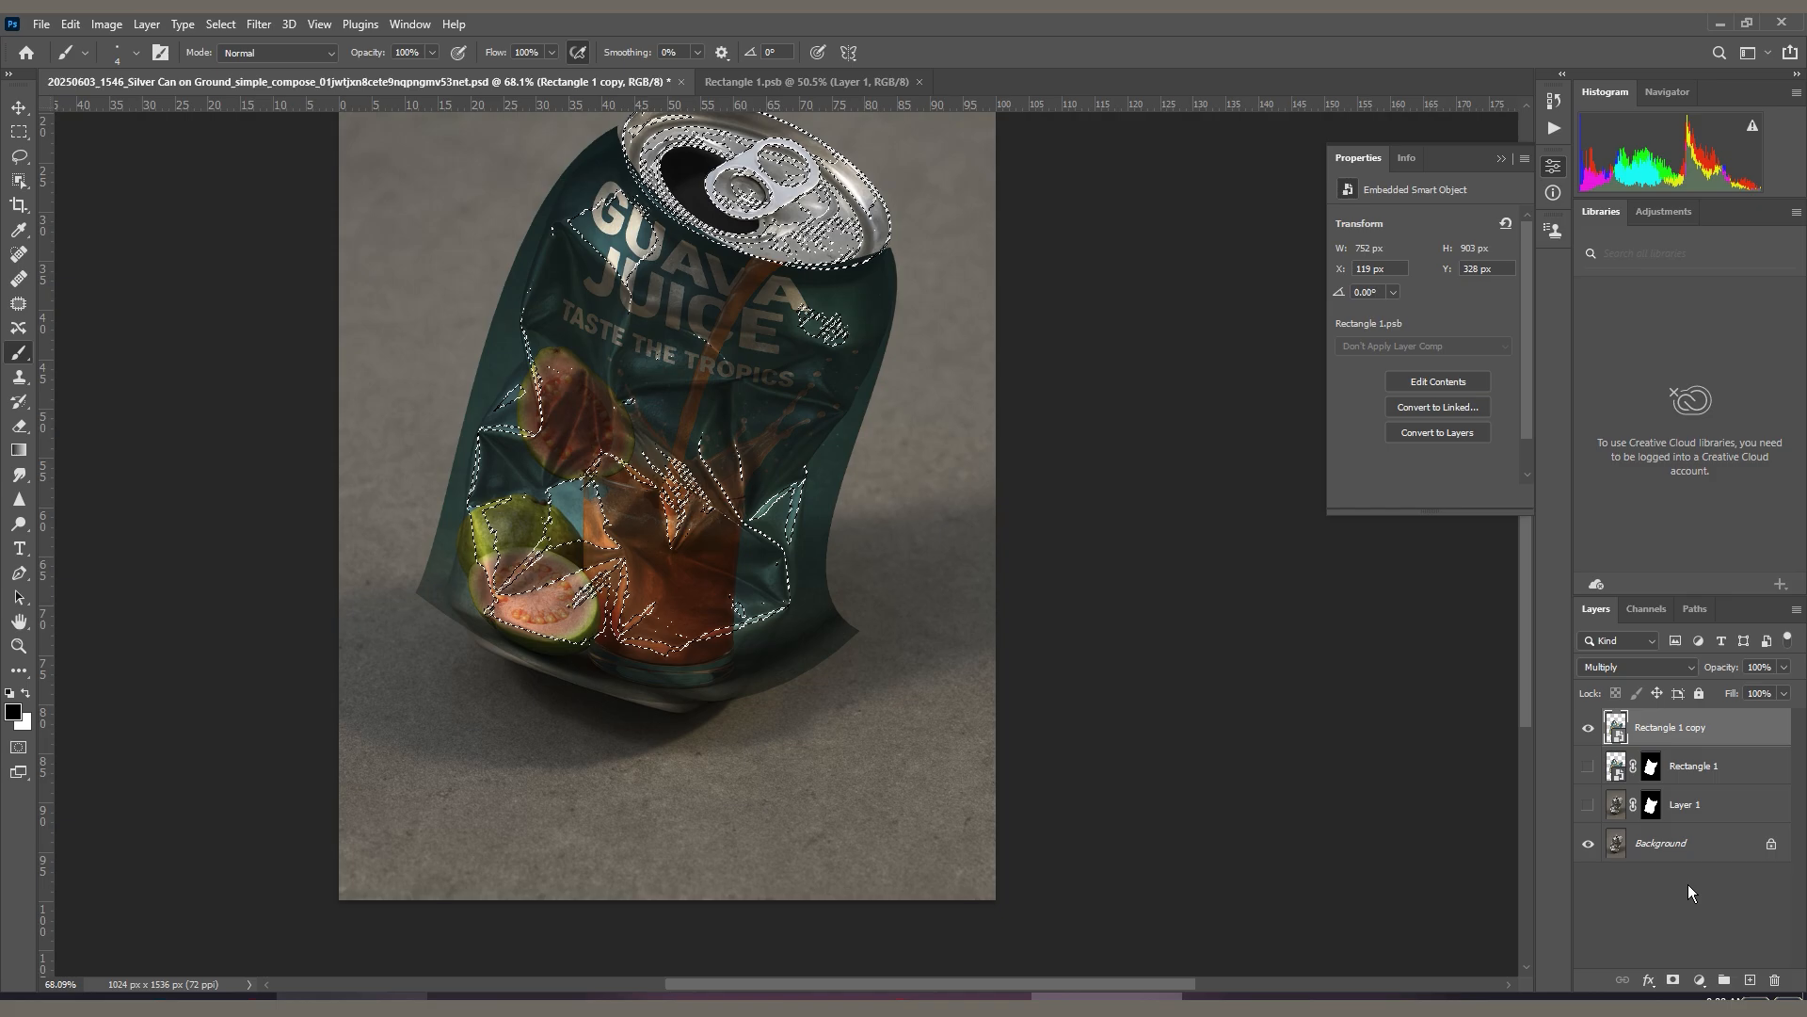
pyautogui.click(1673, 980)
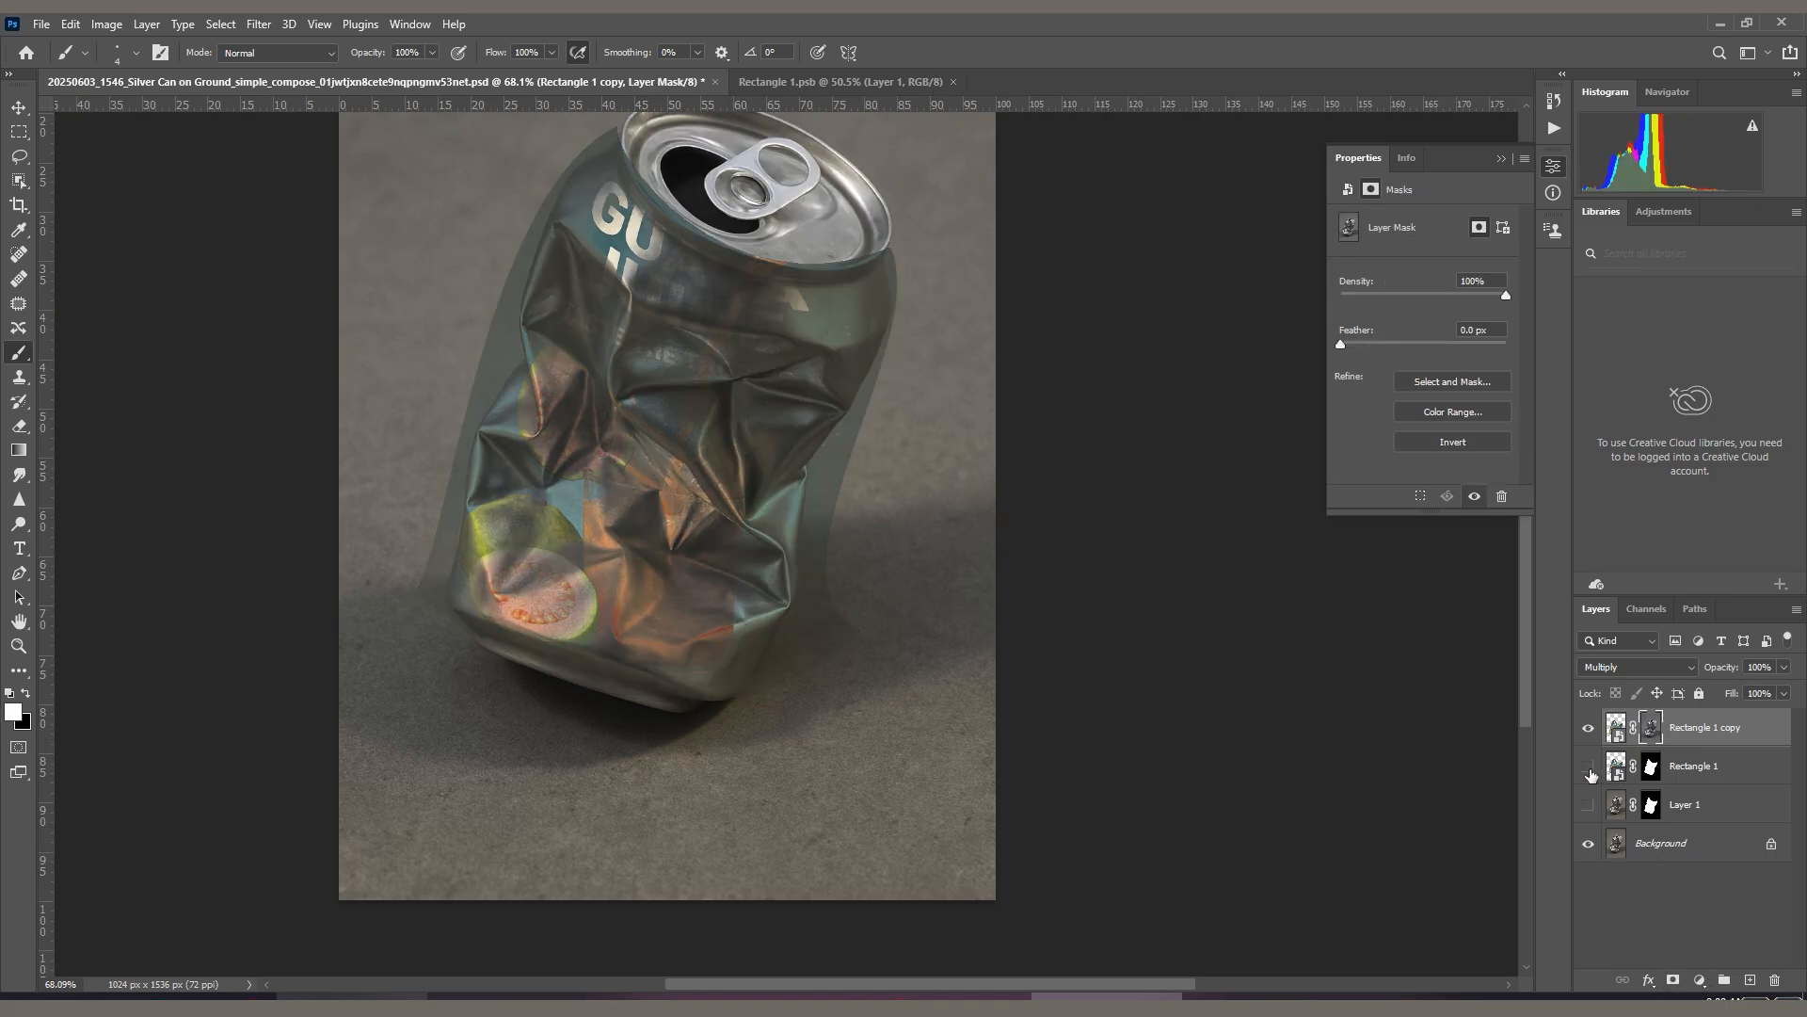
# Show all layers and clear the Rectangle 1 copy mask outside the can's label area using the Rectangle 1 mask shape.
pyautogui.moveTo(1591, 773); pyautogui.dragTo(1600, 896)
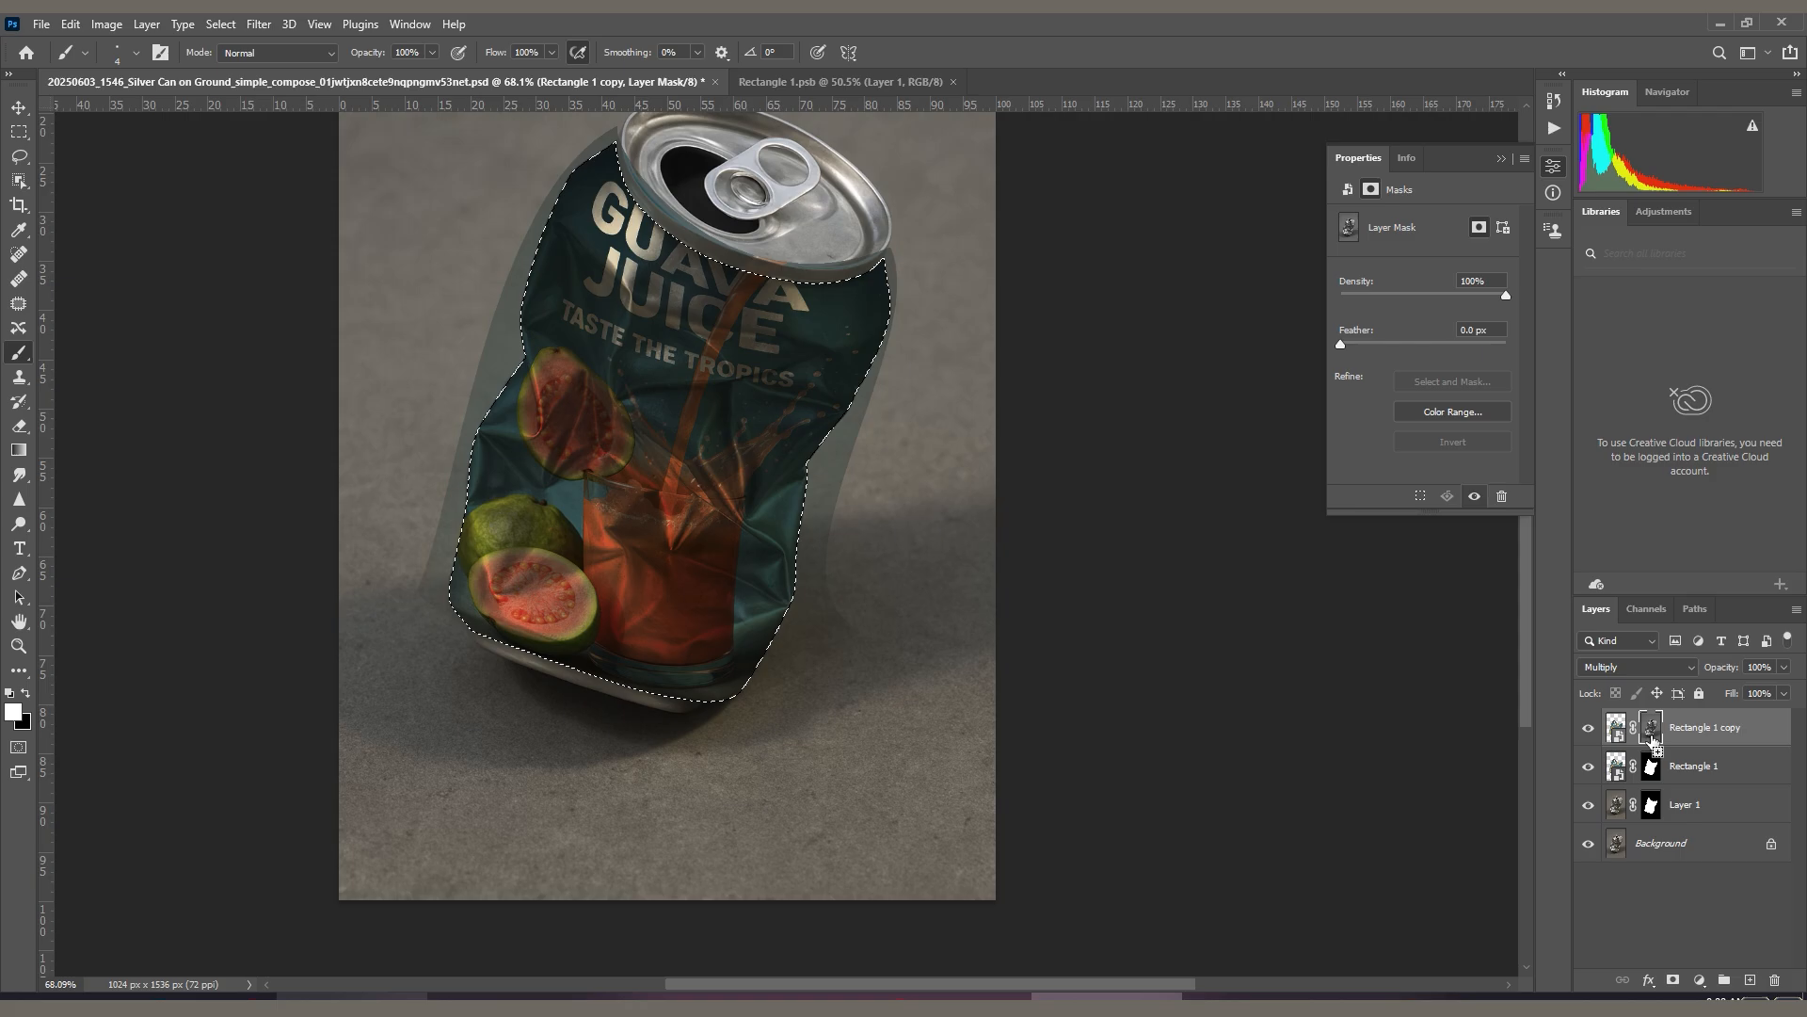
pyautogui.keyDown('ctrl'); pyautogui.click(1653, 740); pyautogui.keyUp('ctrl')
pyautogui.press('Delete')
pyautogui.hotkey('ctrl', 'd')
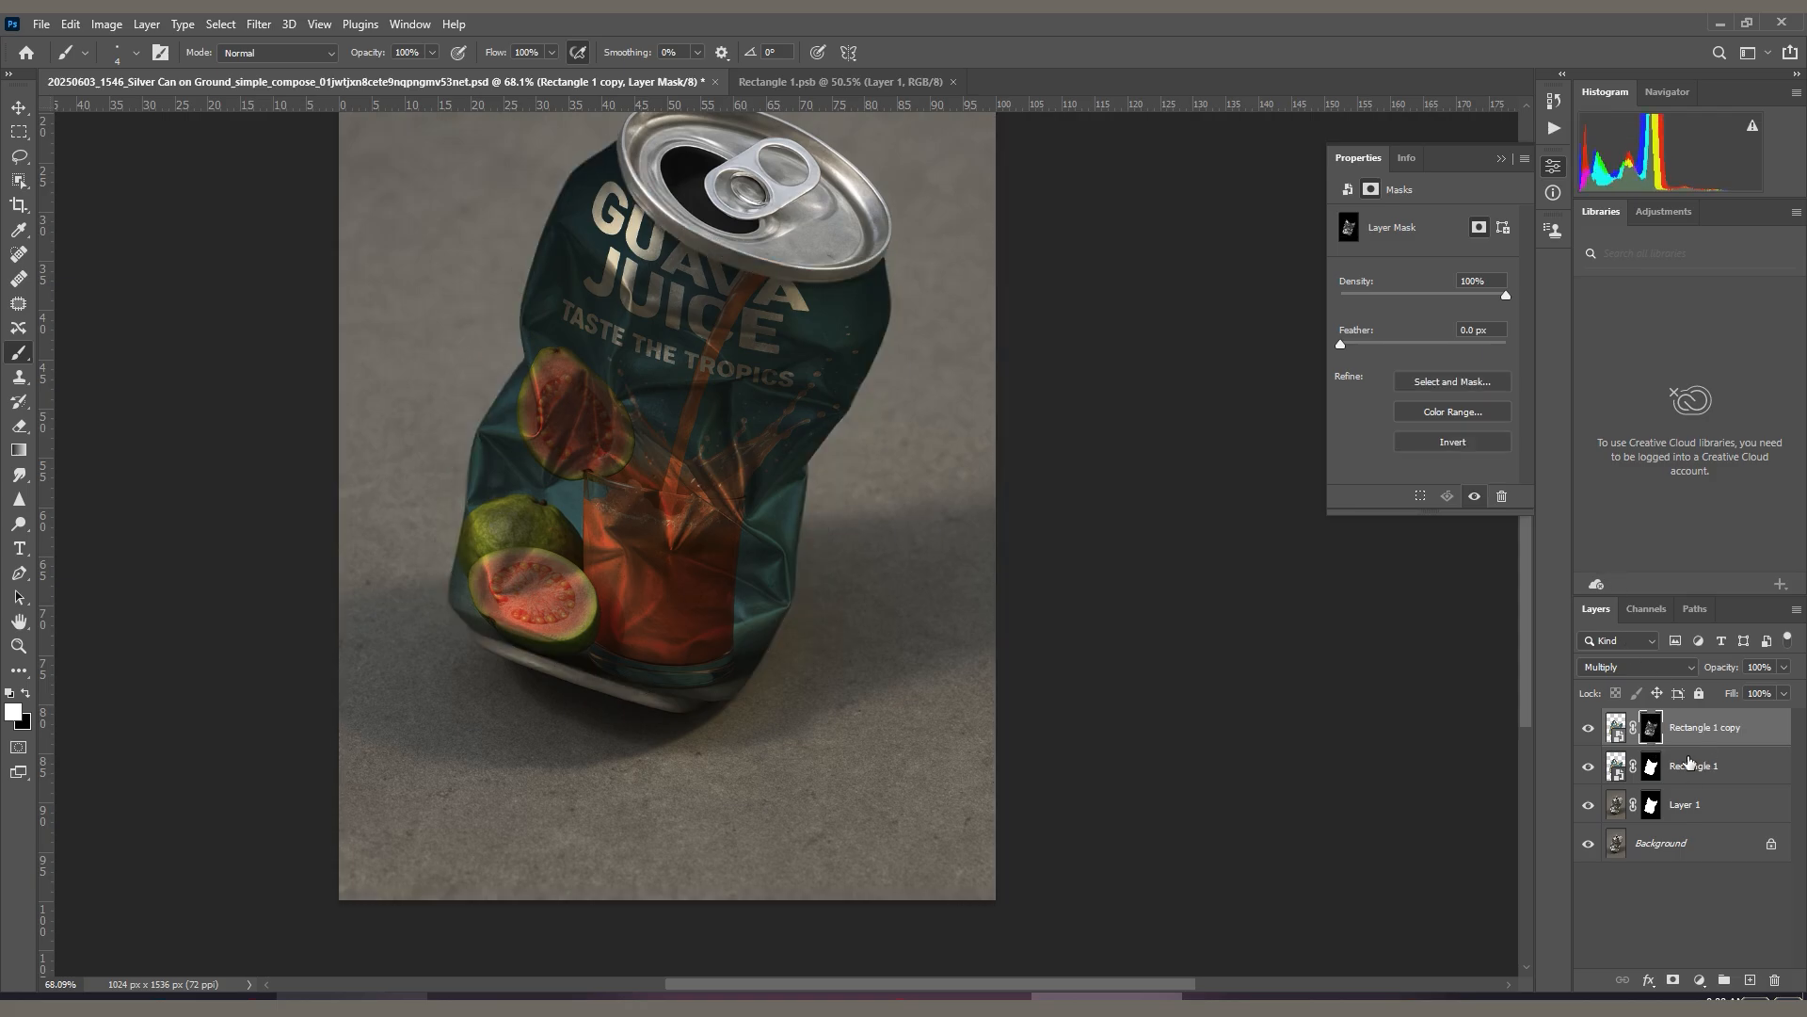
# Set the Rectangle 1 copy layer's blend mode to Screen and compare the can with that layer hidden and shown.
pyautogui.click(1635, 667)
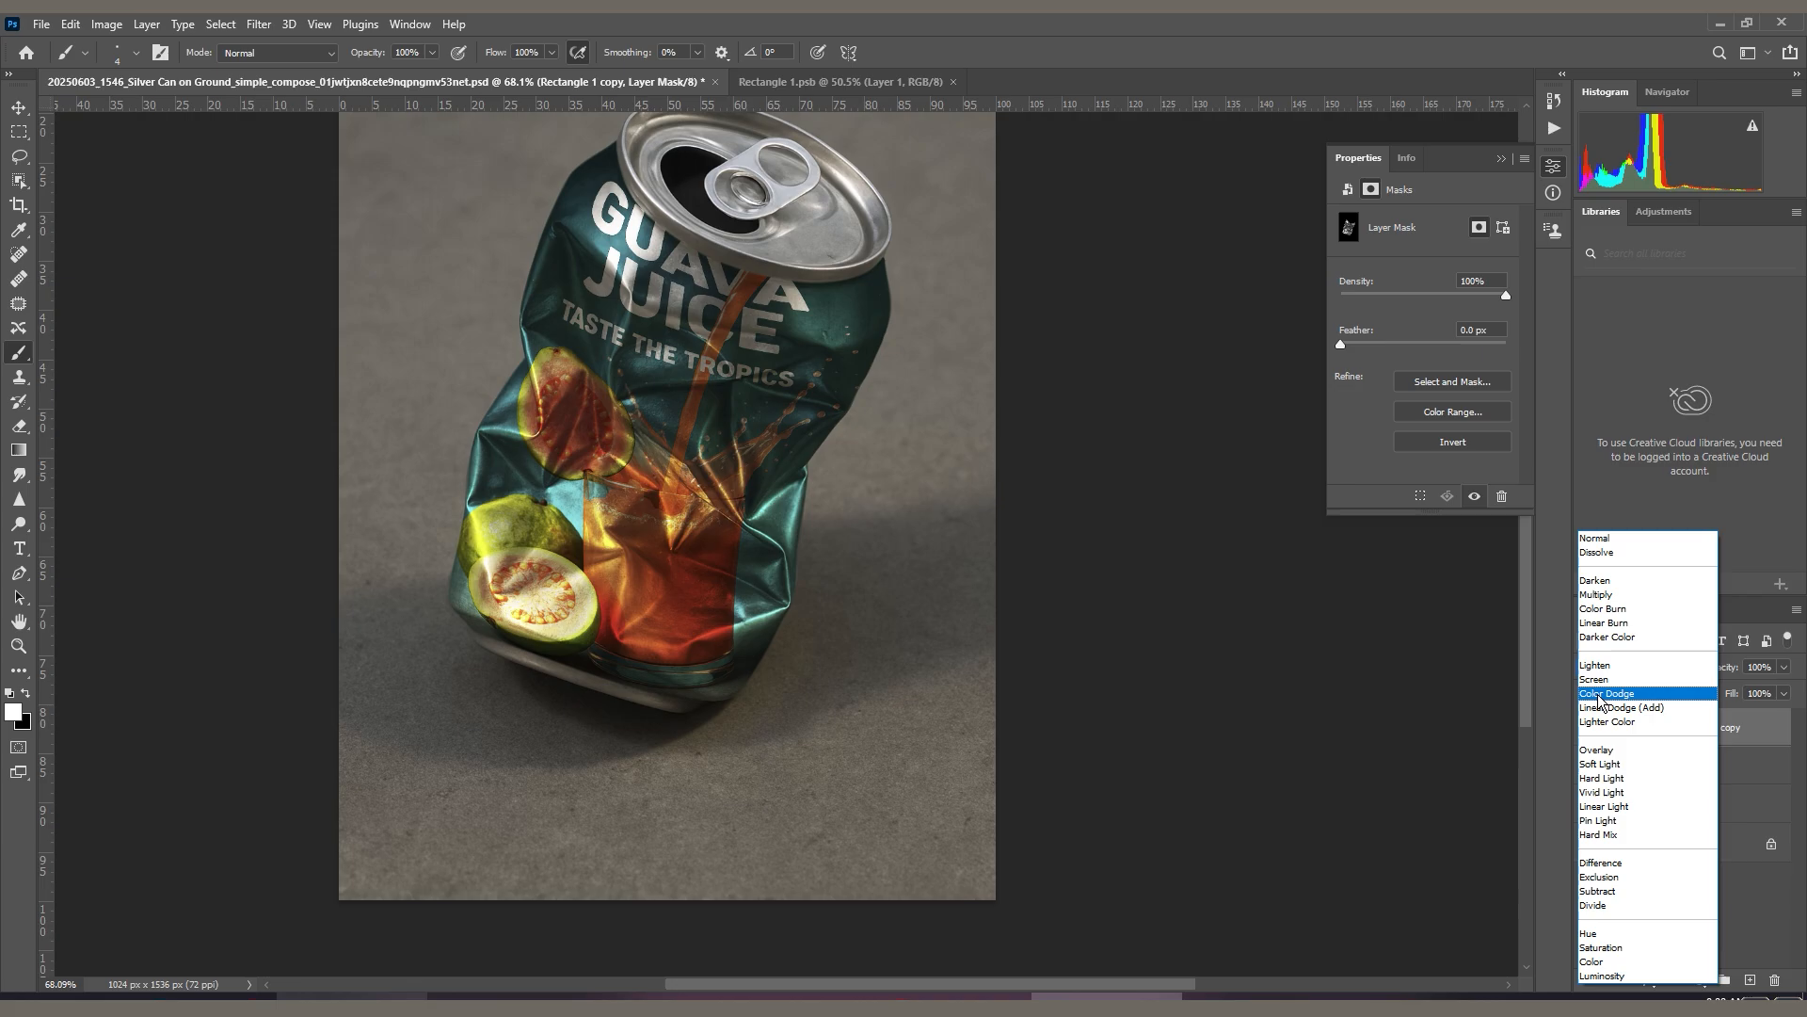
pyautogui.click(1599, 680)
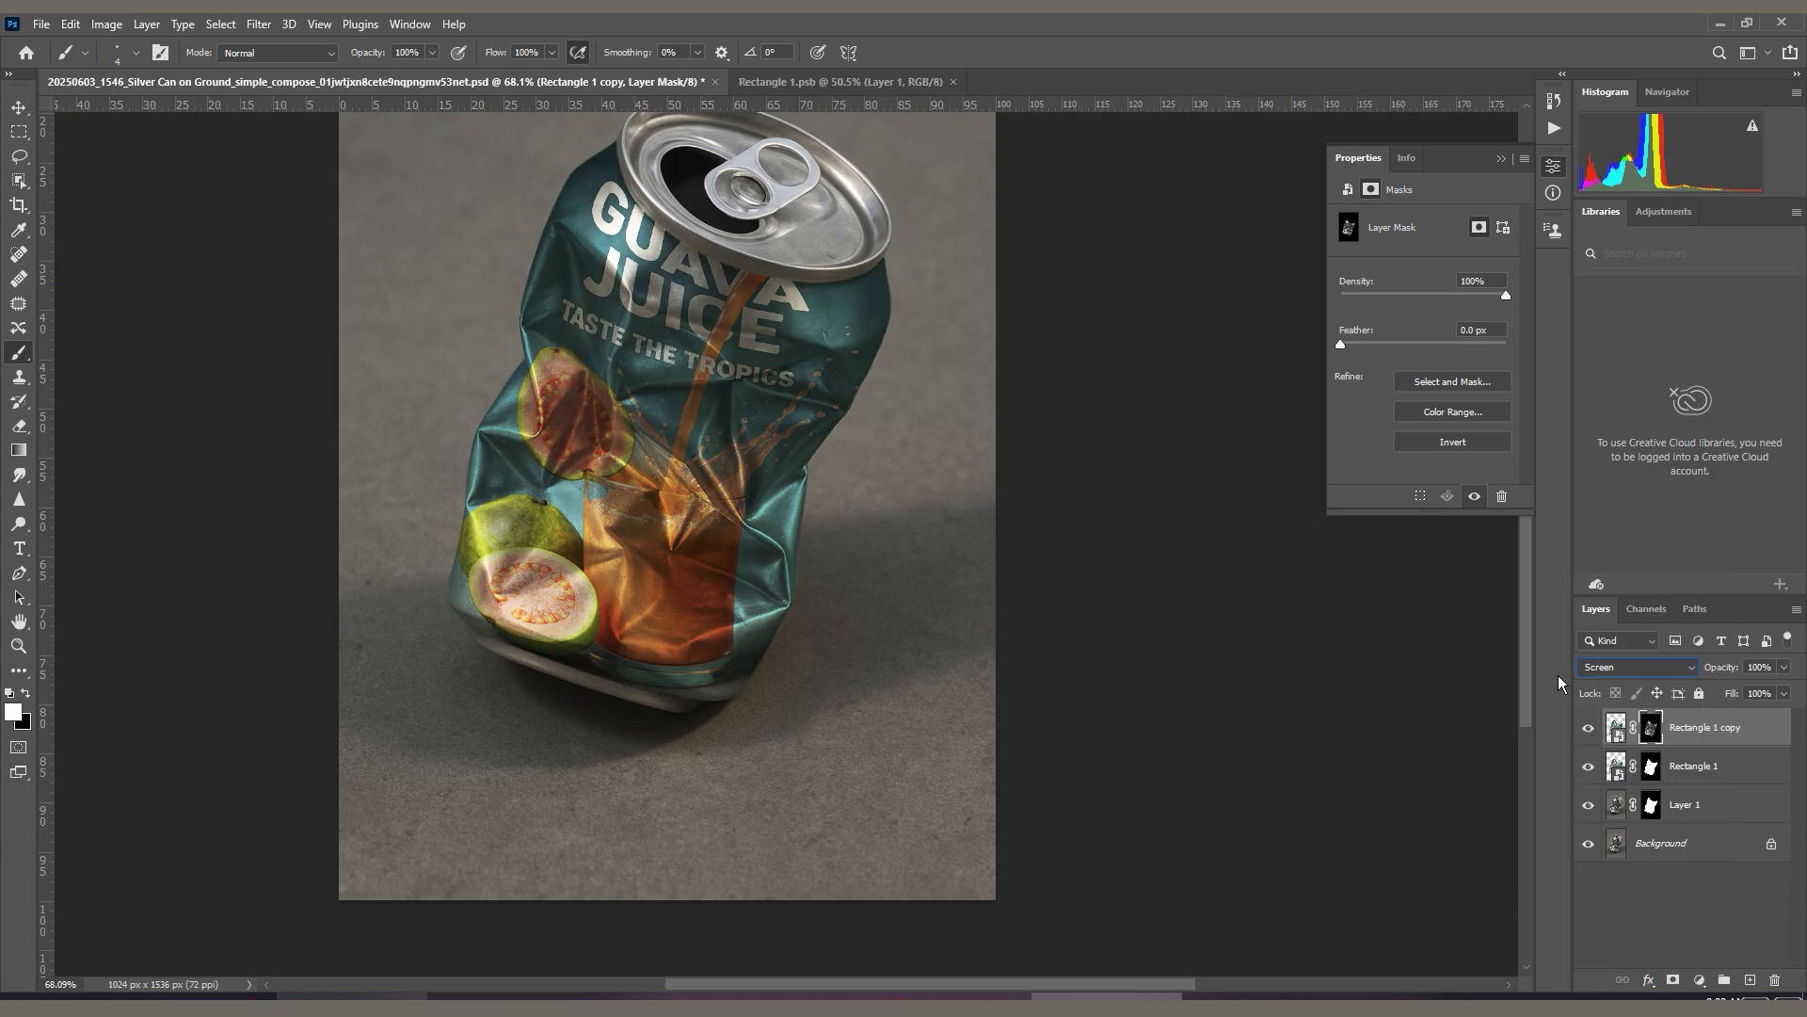
pyautogui.click(1589, 729)
pyautogui.click(1590, 731)
# Compare the can with Rectangle 1 hidden and with only the Background visible, and select the Rectangle 1 layer.
pyautogui.click(1593, 768)
pyautogui.click(1590, 767)
pyautogui.keyDown('alt'); pyautogui.click(1589, 843); pyautogui.keyUp('alt')
pyautogui.keyDown('alt'); pyautogui.click(1589, 843); pyautogui.keyUp('alt')
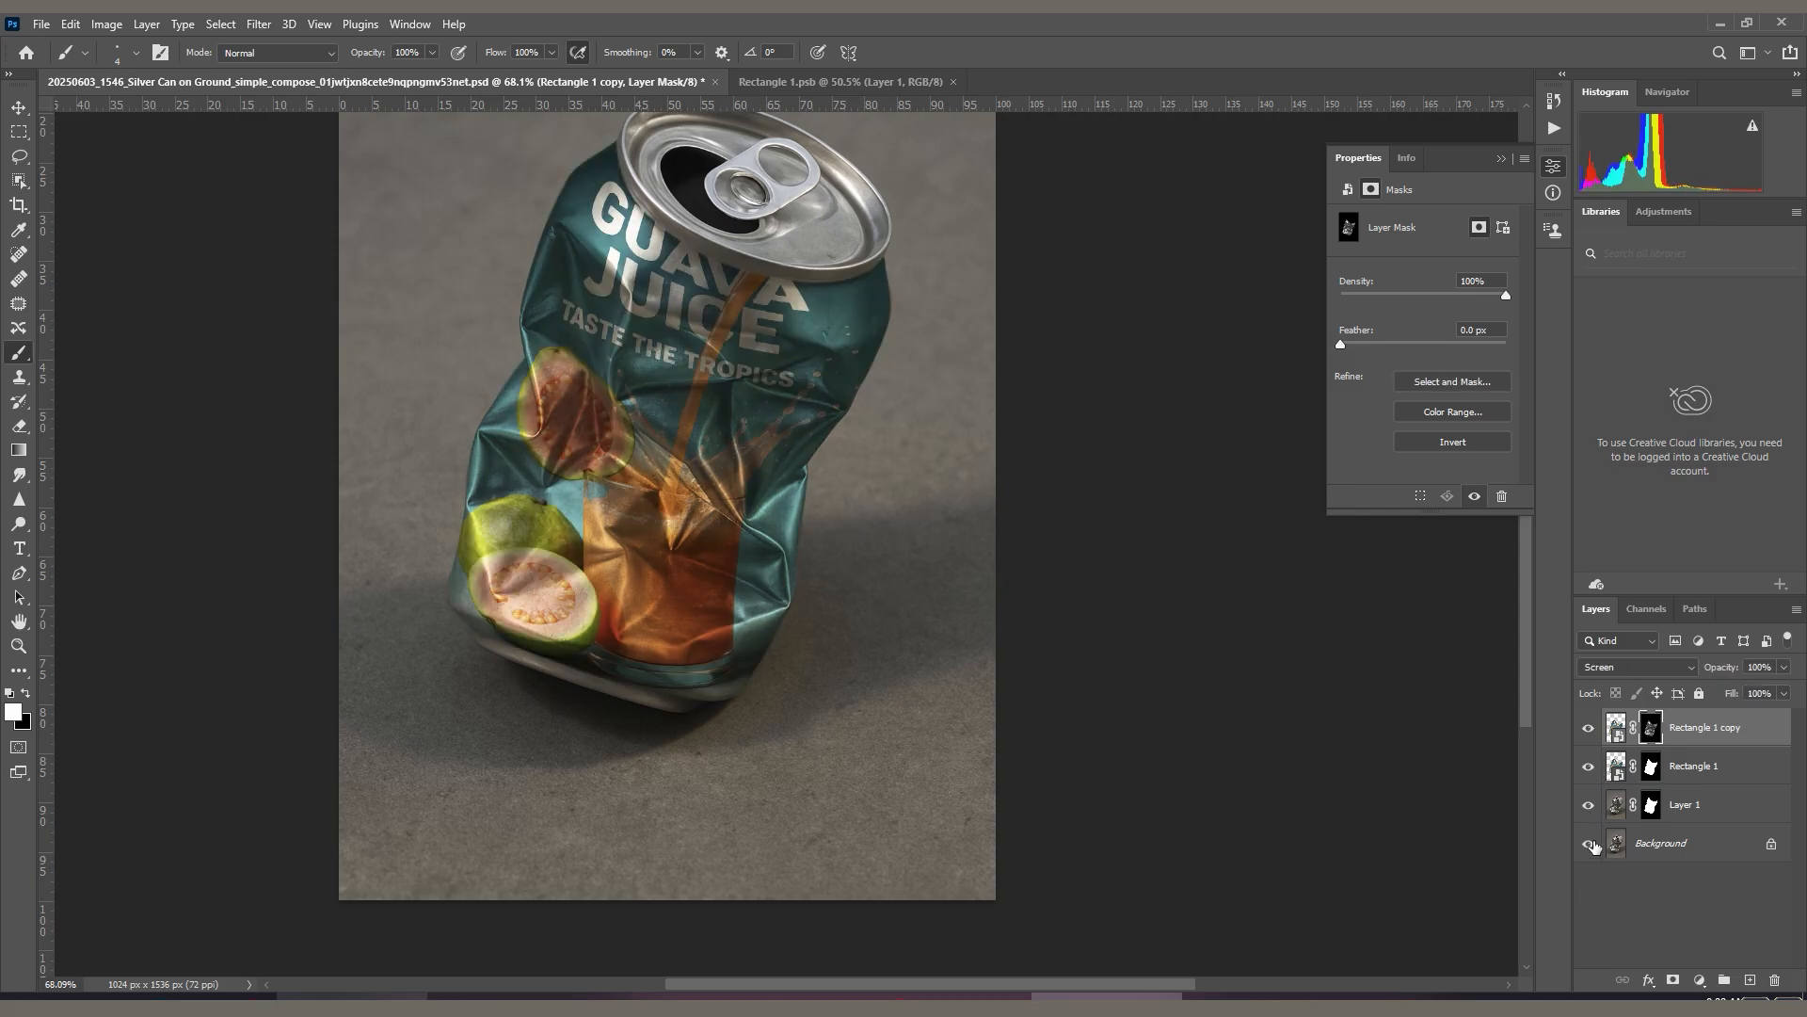
pyautogui.click(1684, 774)
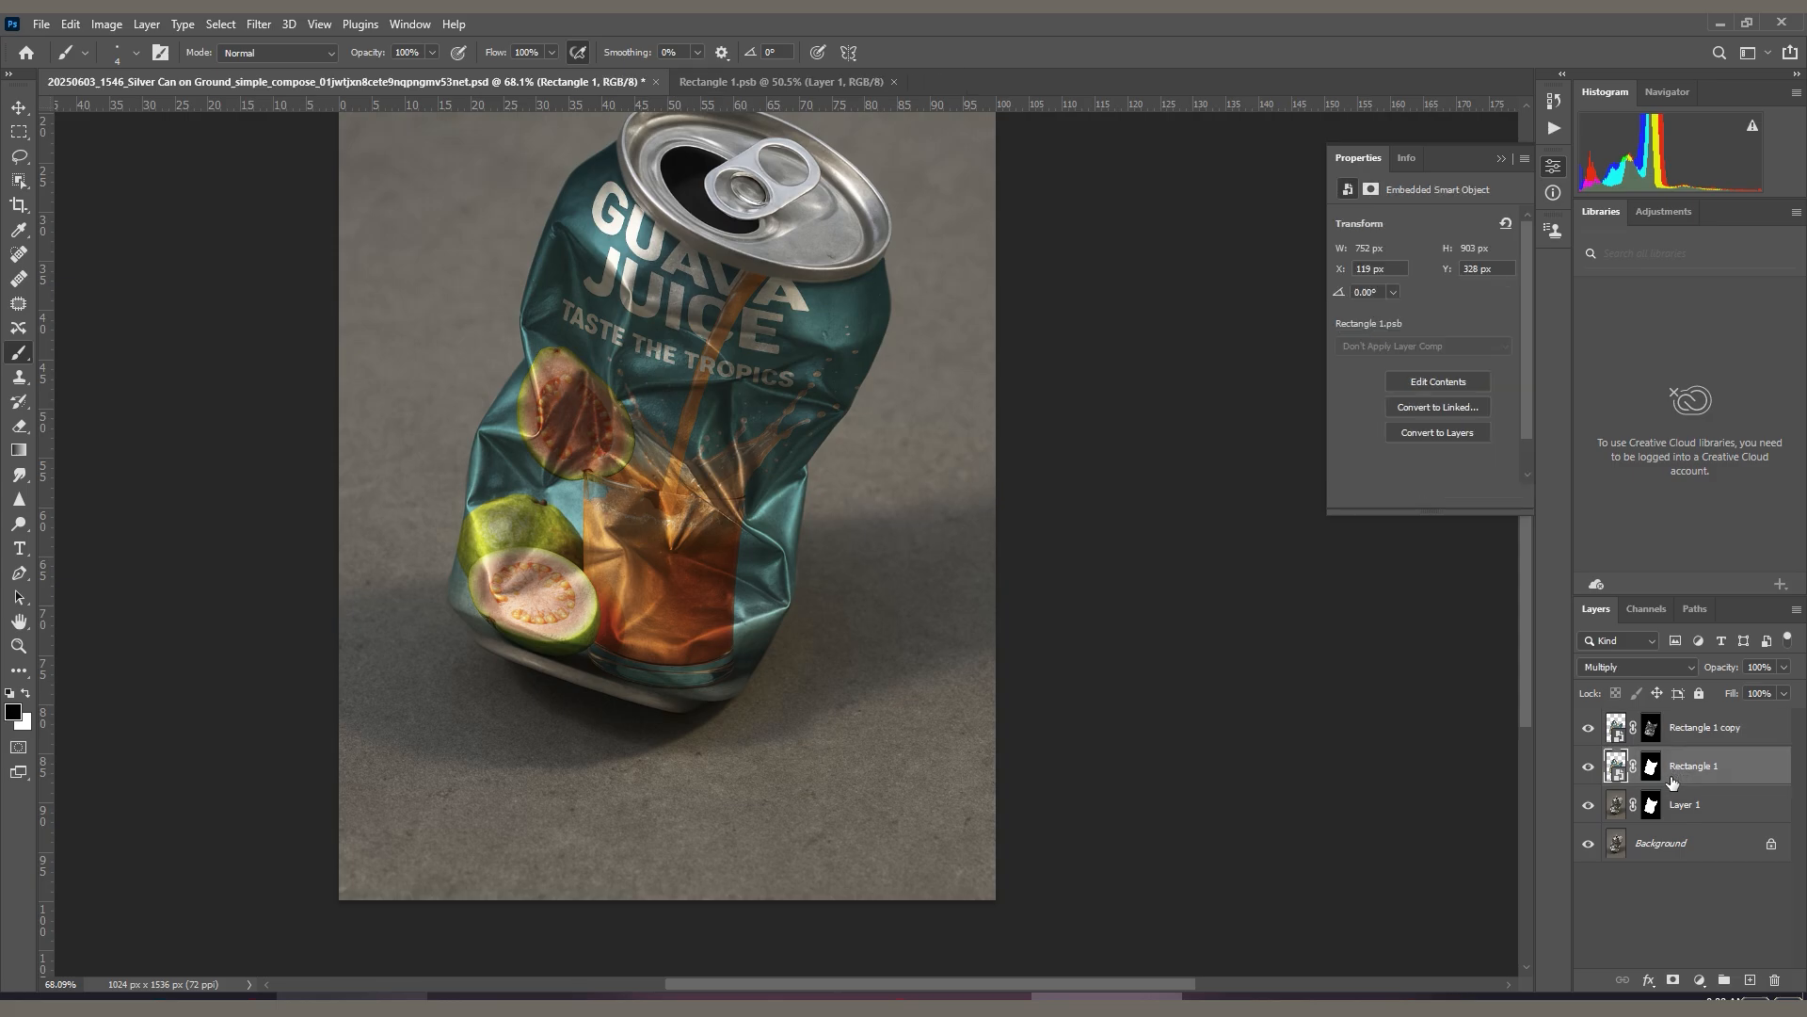
# Duplicate the Rectangle 1 copy highlight layer and select the original Rectangle 1 copy.
pyautogui.click(1675, 733)
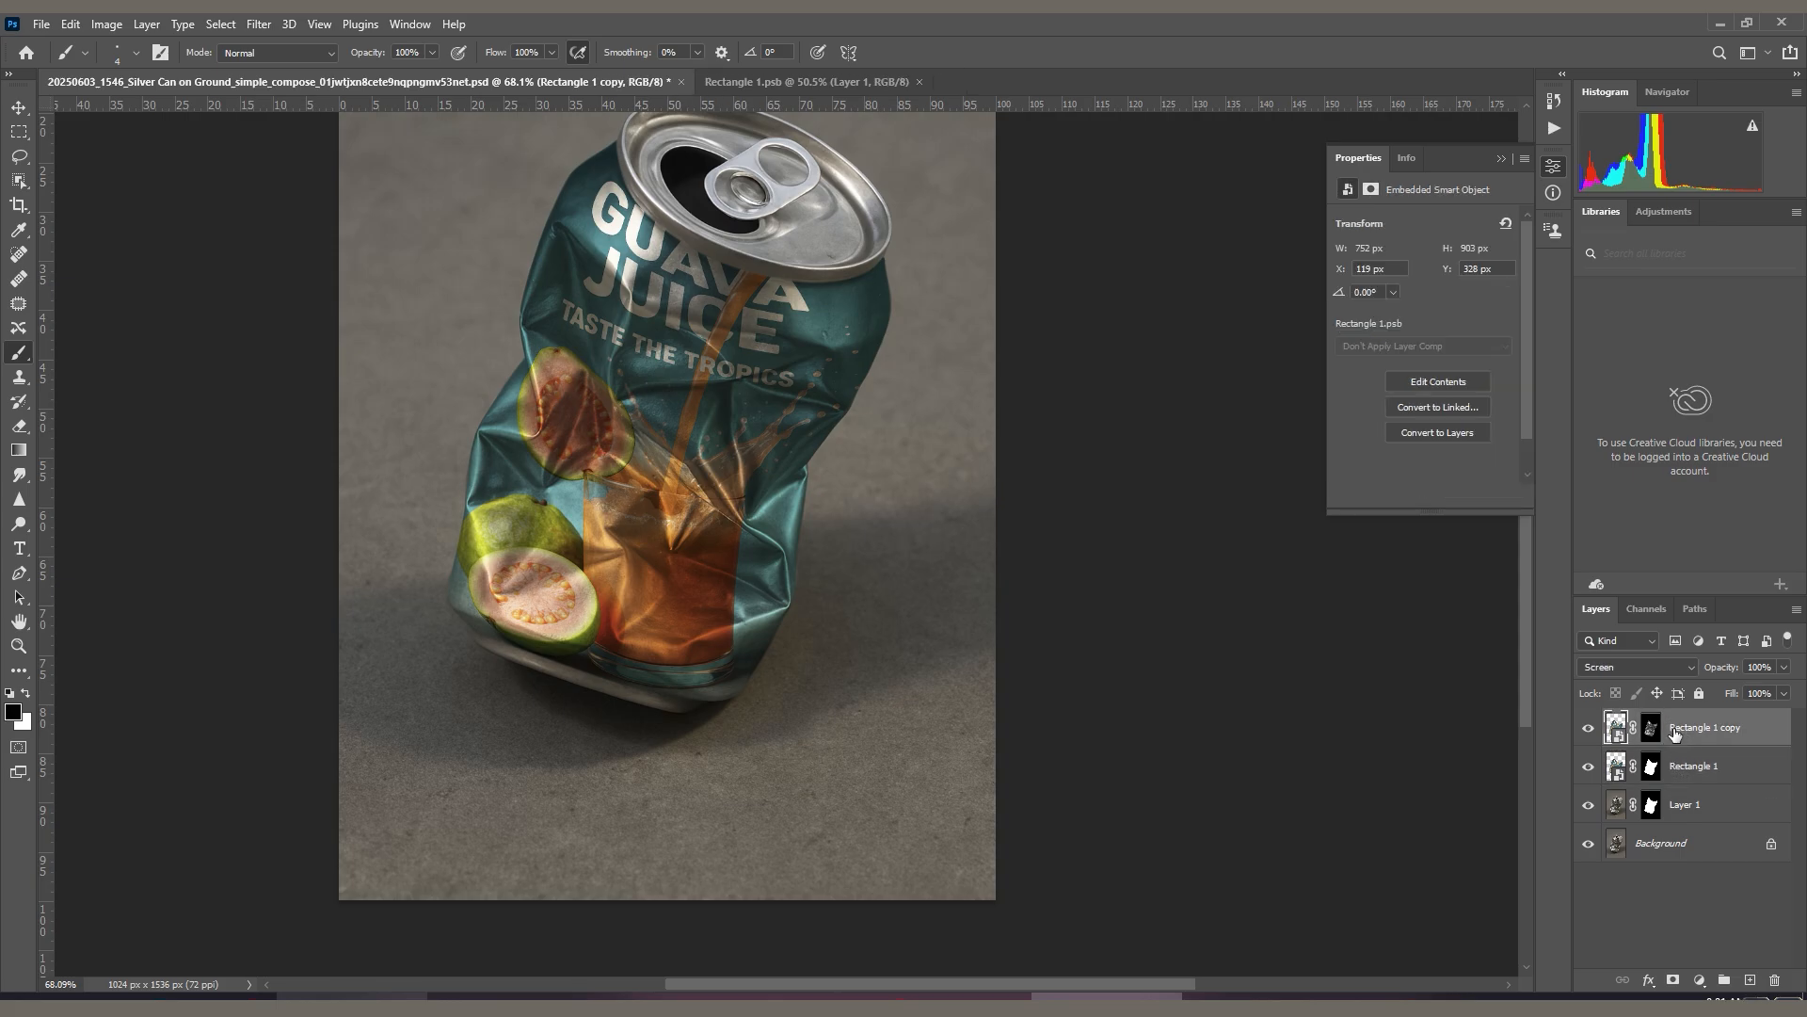
pyautogui.hotkey('ctrl', 'j')
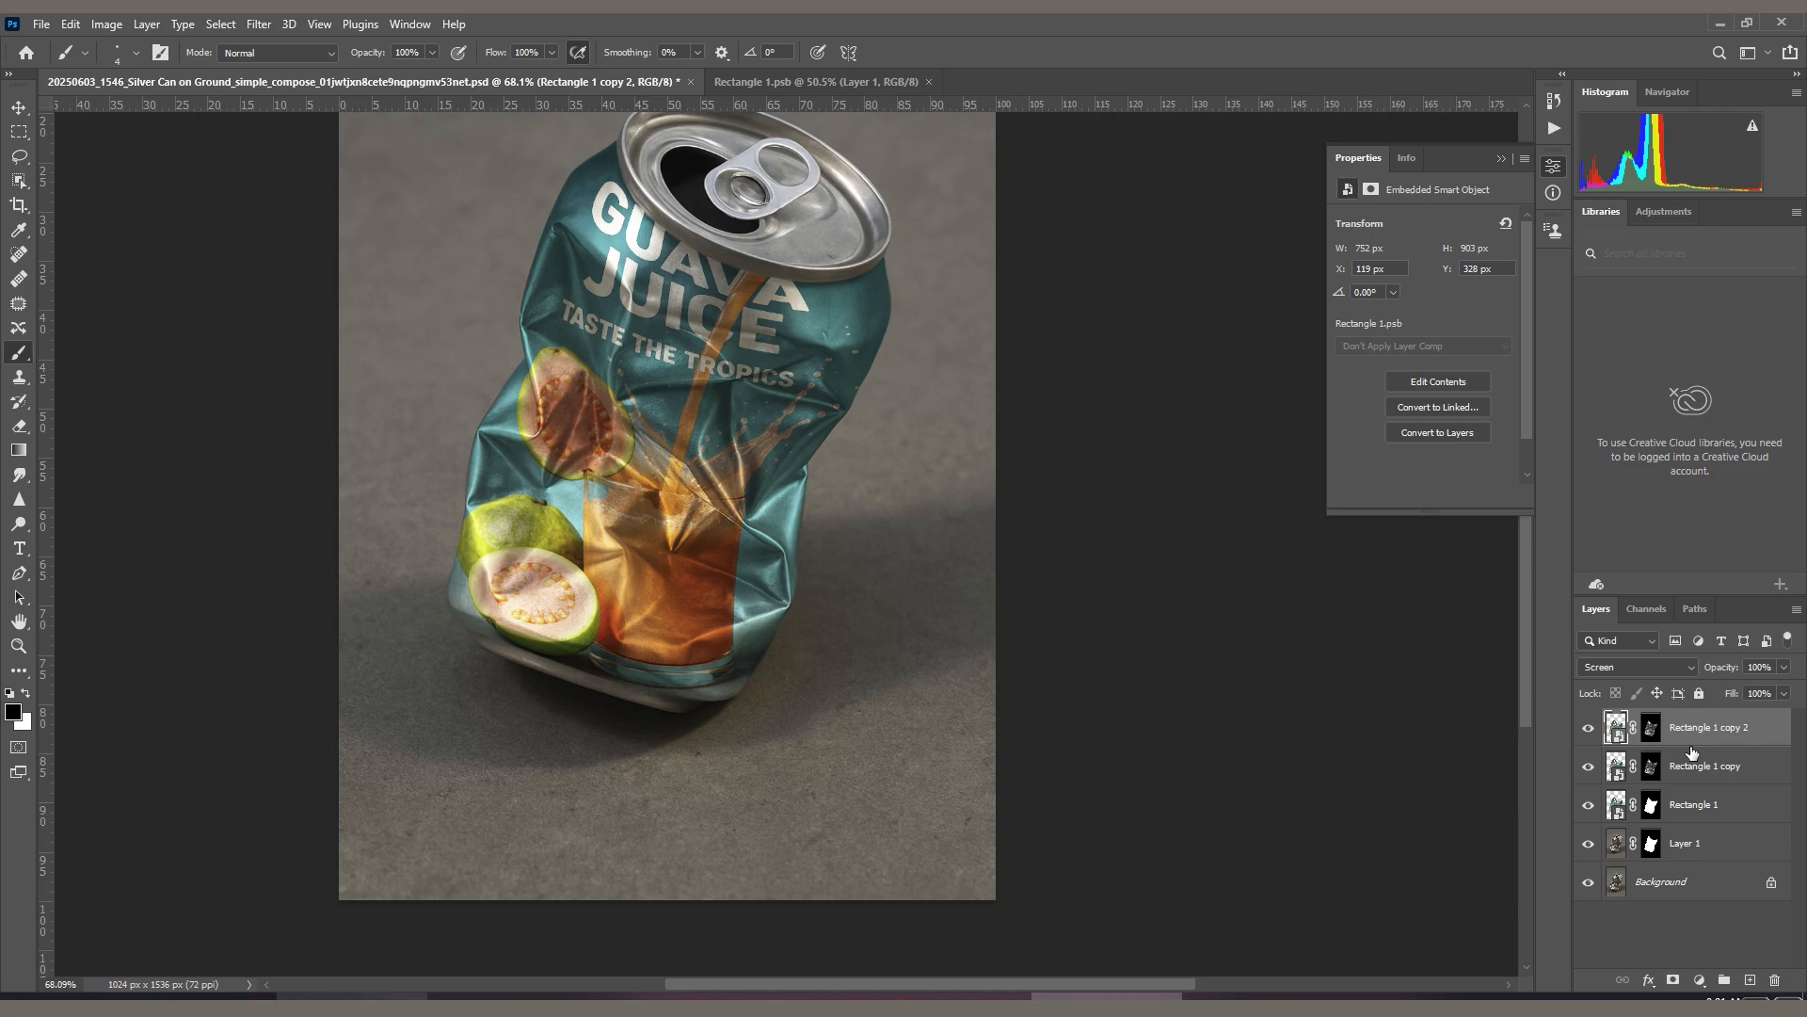
pyautogui.click(1683, 770)
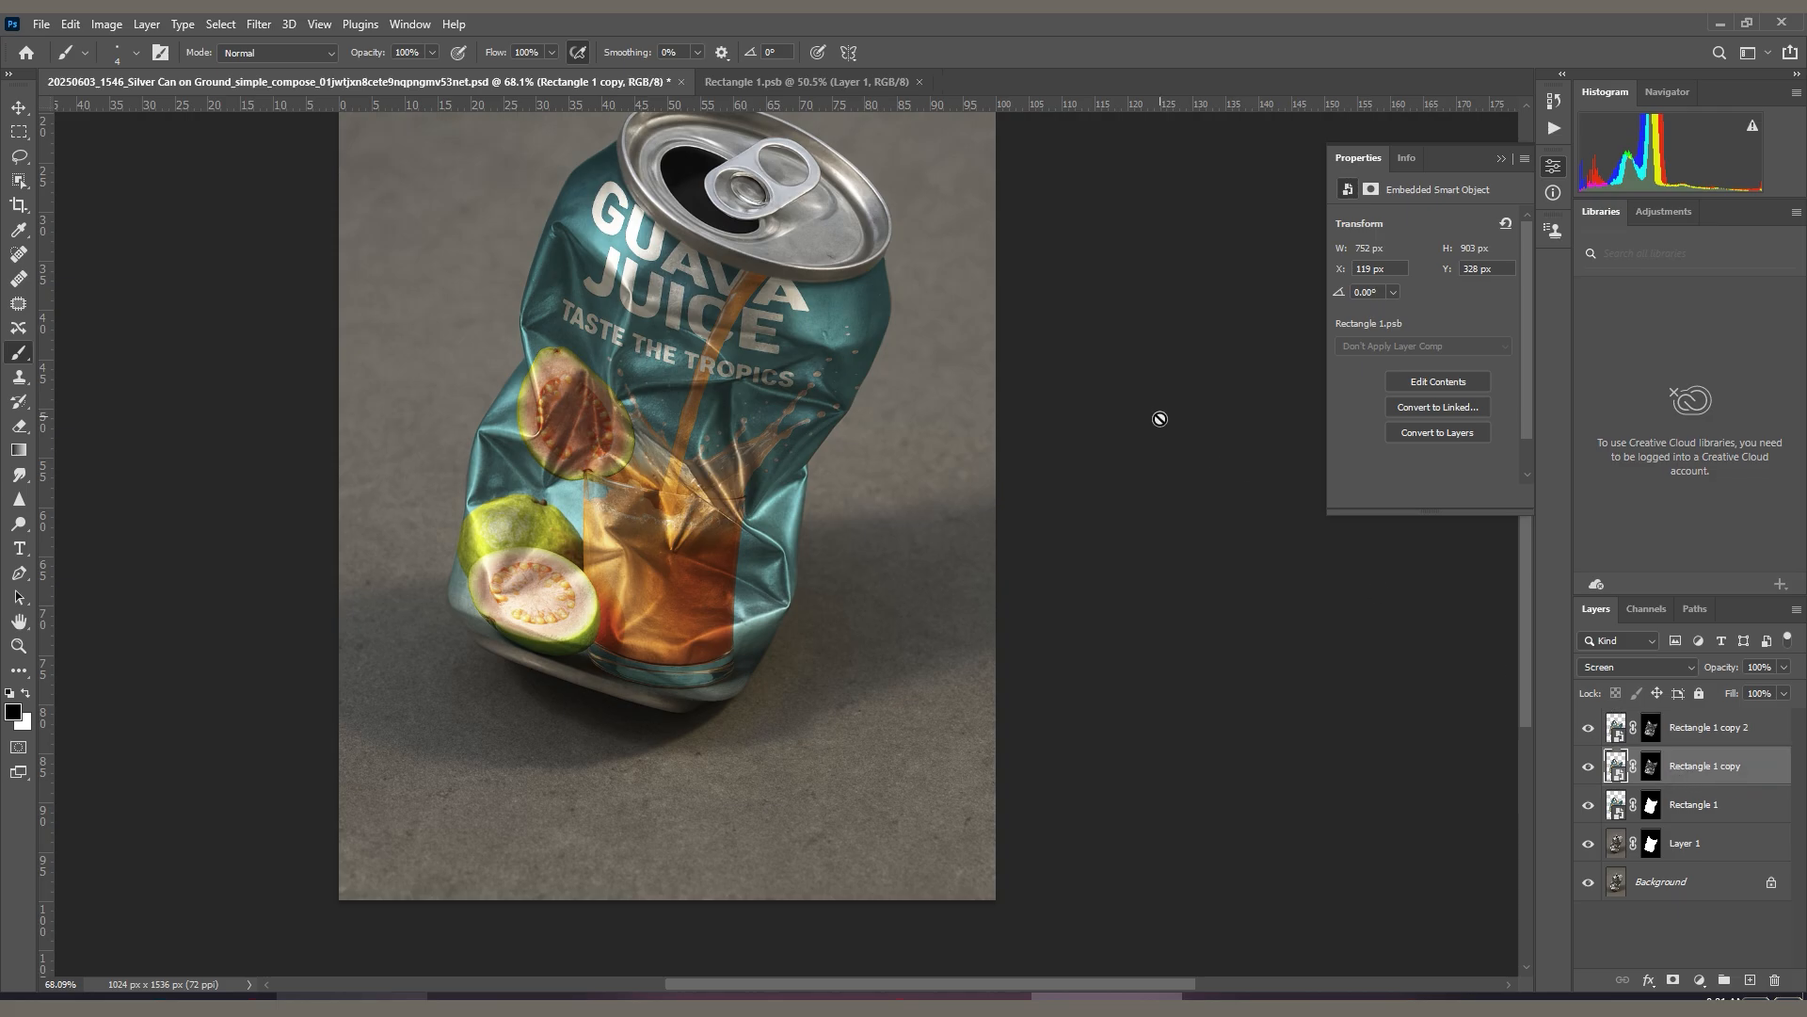
pyautogui.hotkey('ctrl', 'Tab')
pyautogui.hotkey('ctrl', 'Tab')
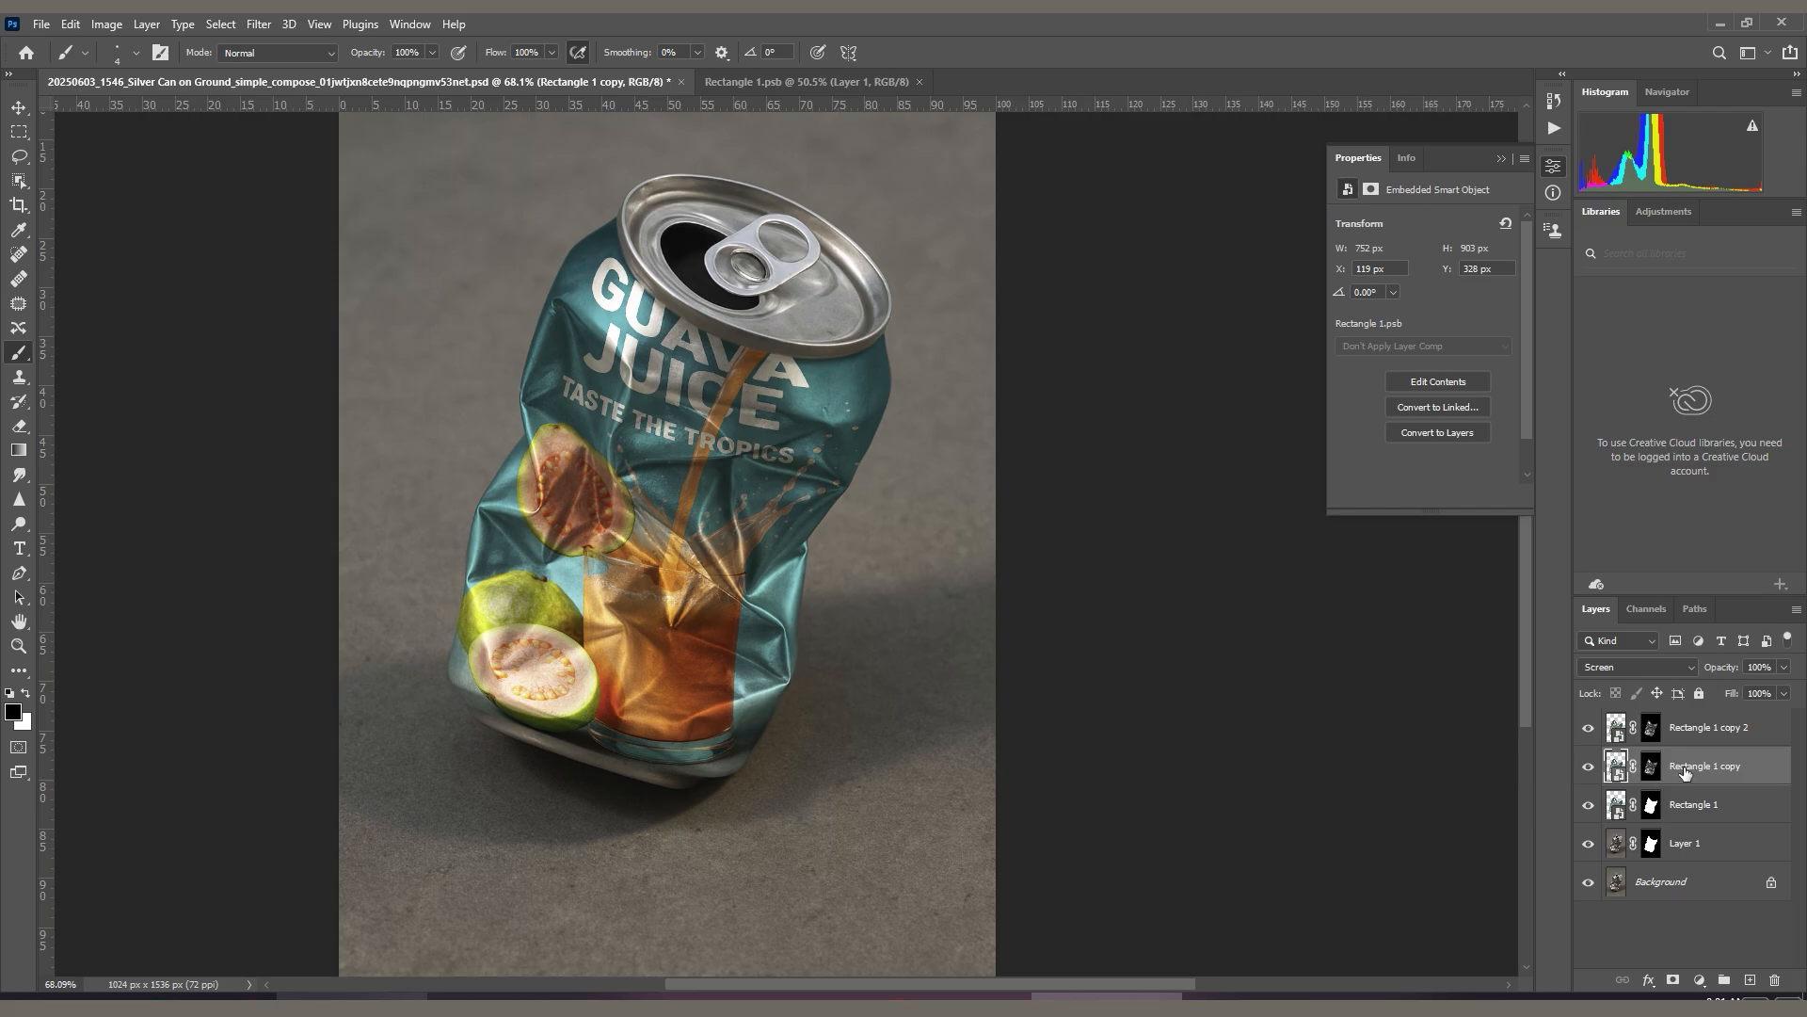
# Try the Linear Burn blend mode on the Rectangle 1 label layer.
pyautogui.click(1680, 804)
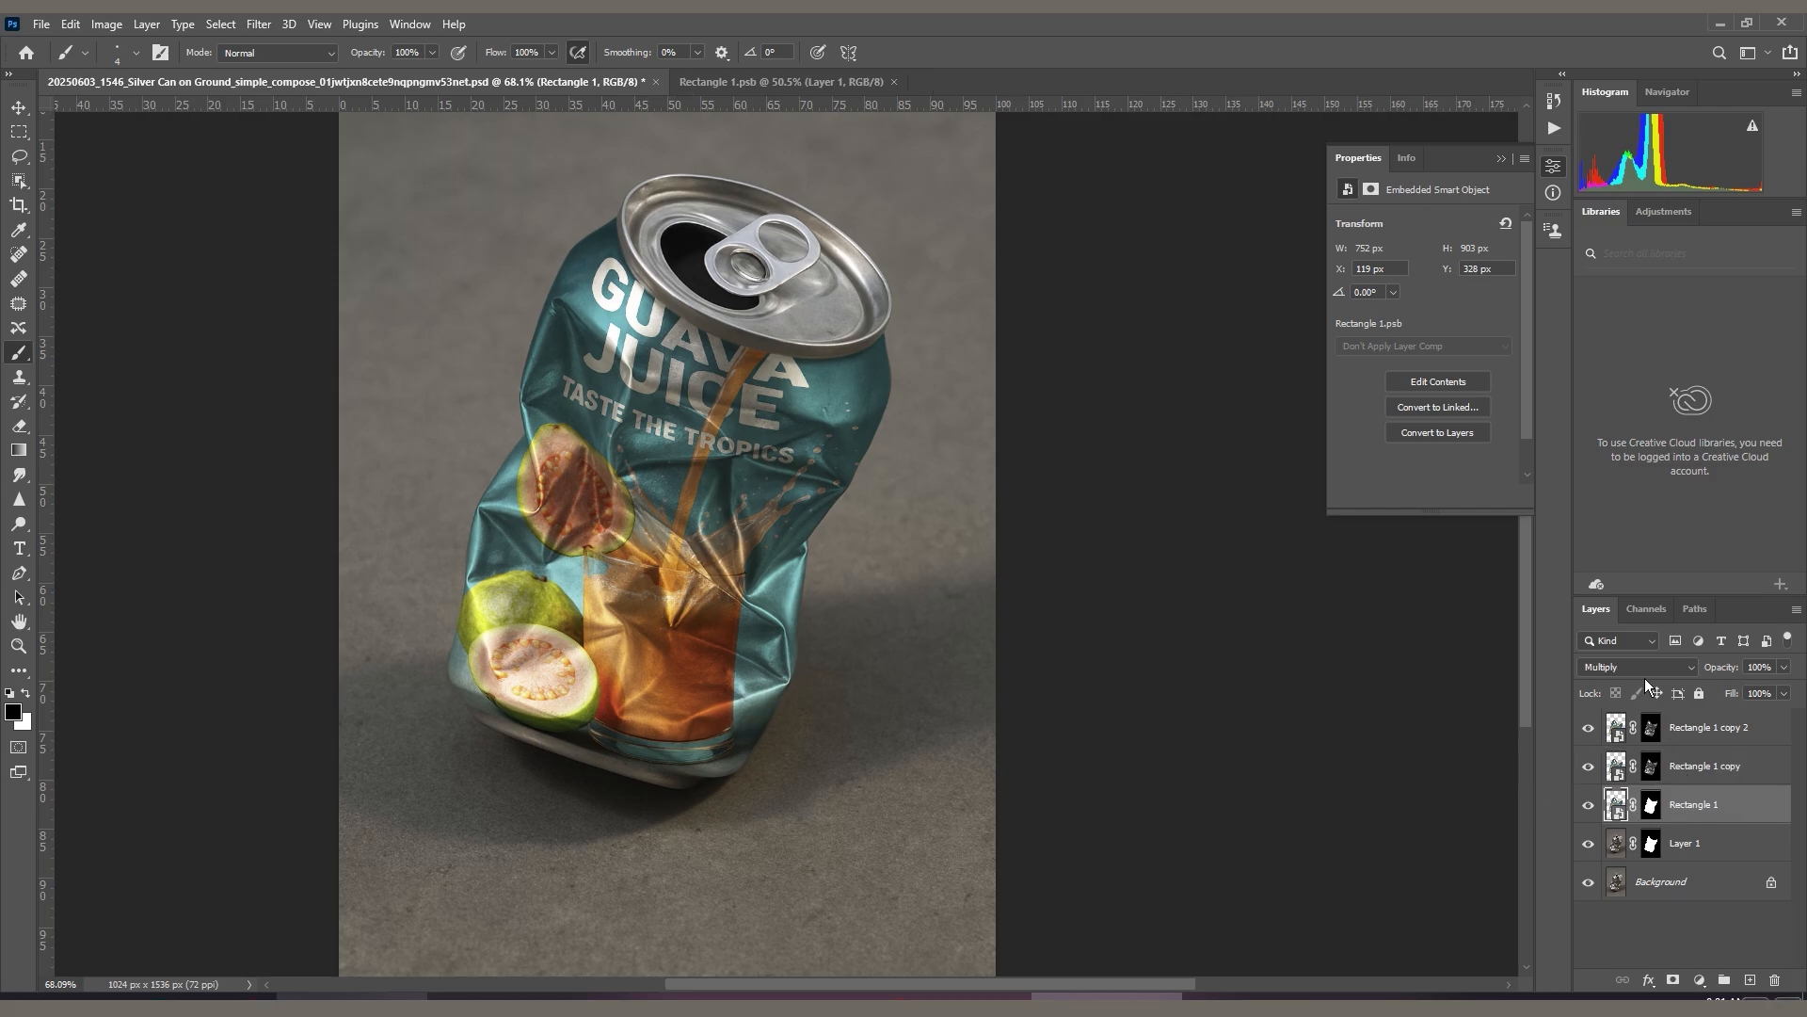
pyautogui.click(1629, 671)
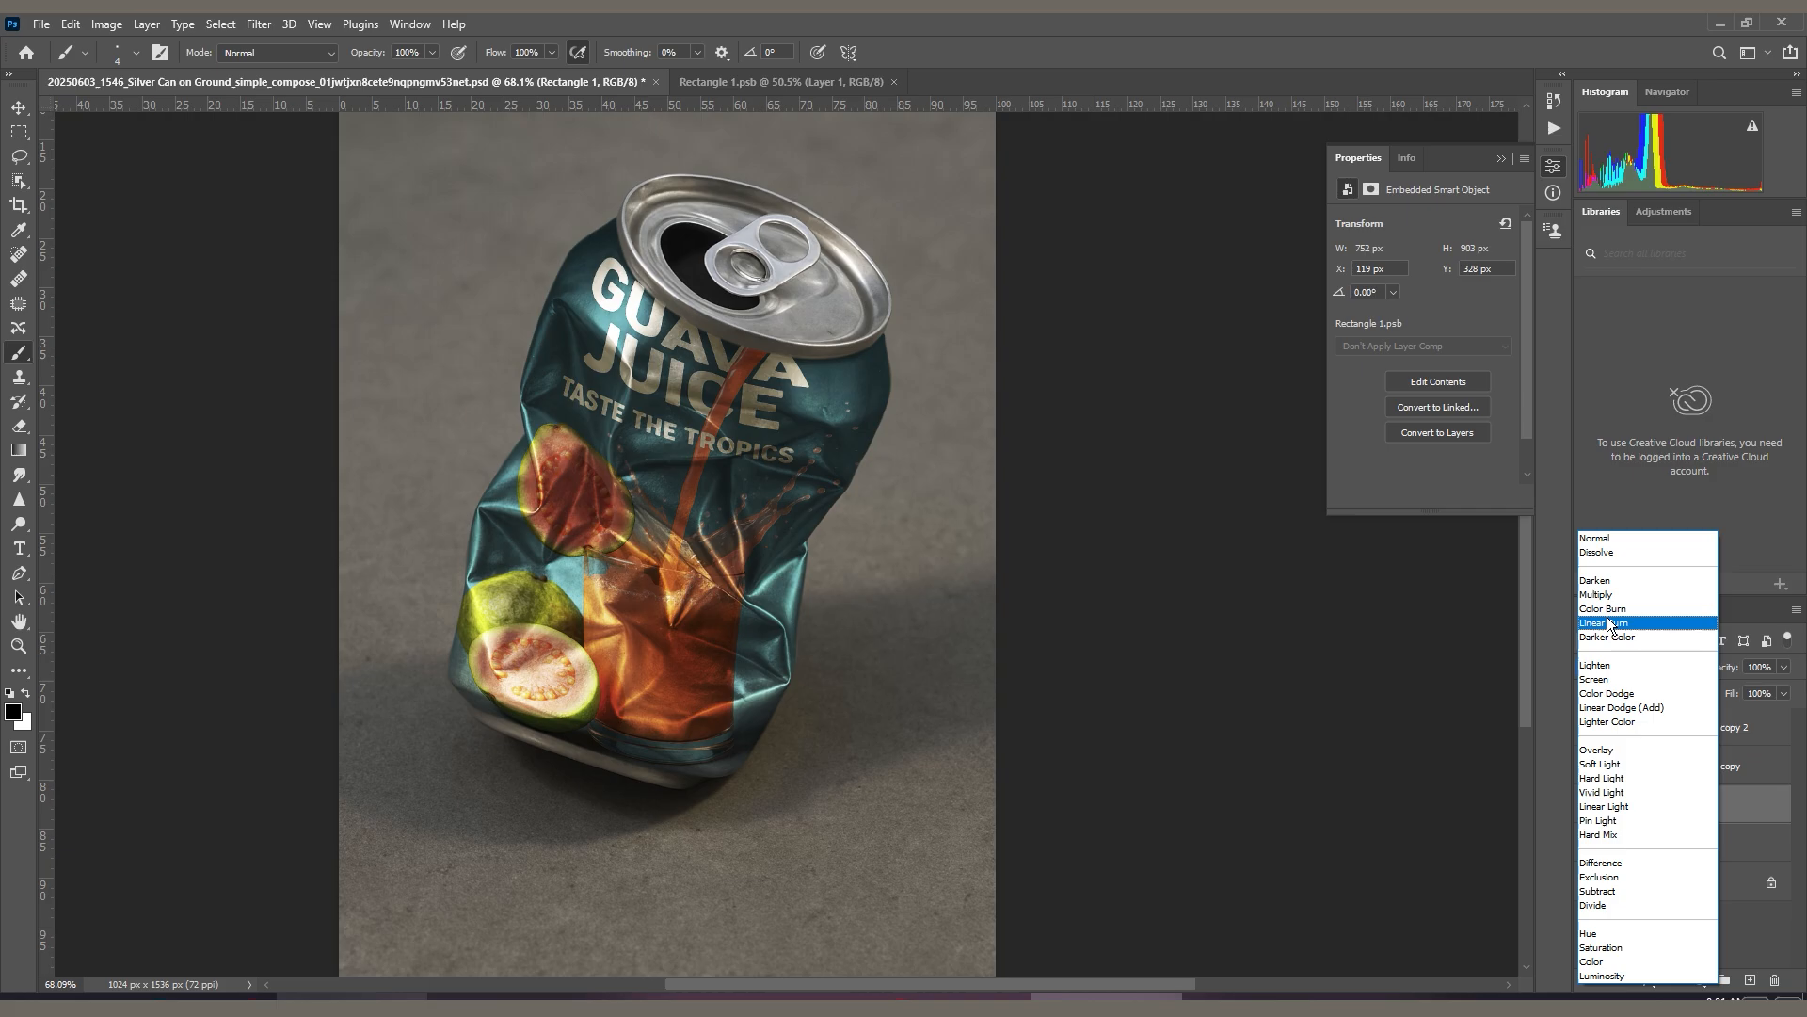
pyautogui.click(1609, 623)
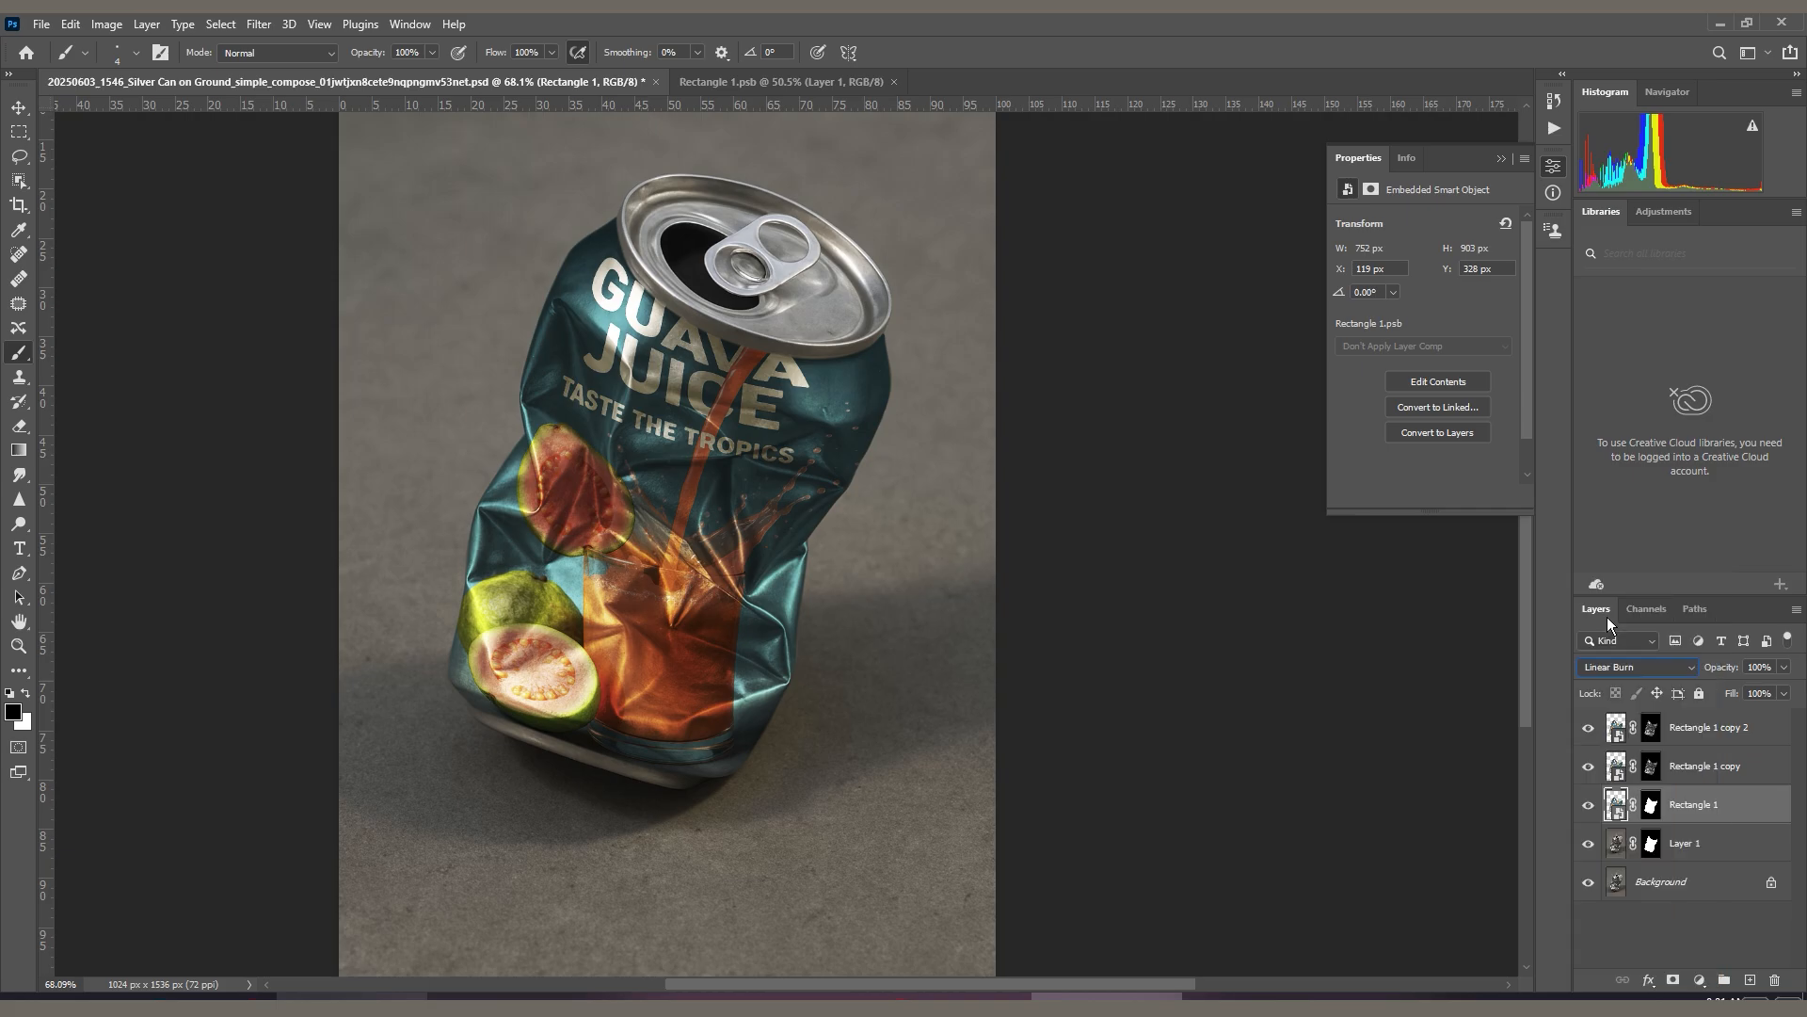
pyautogui.click(1694, 738)
pyautogui.click(1685, 768)
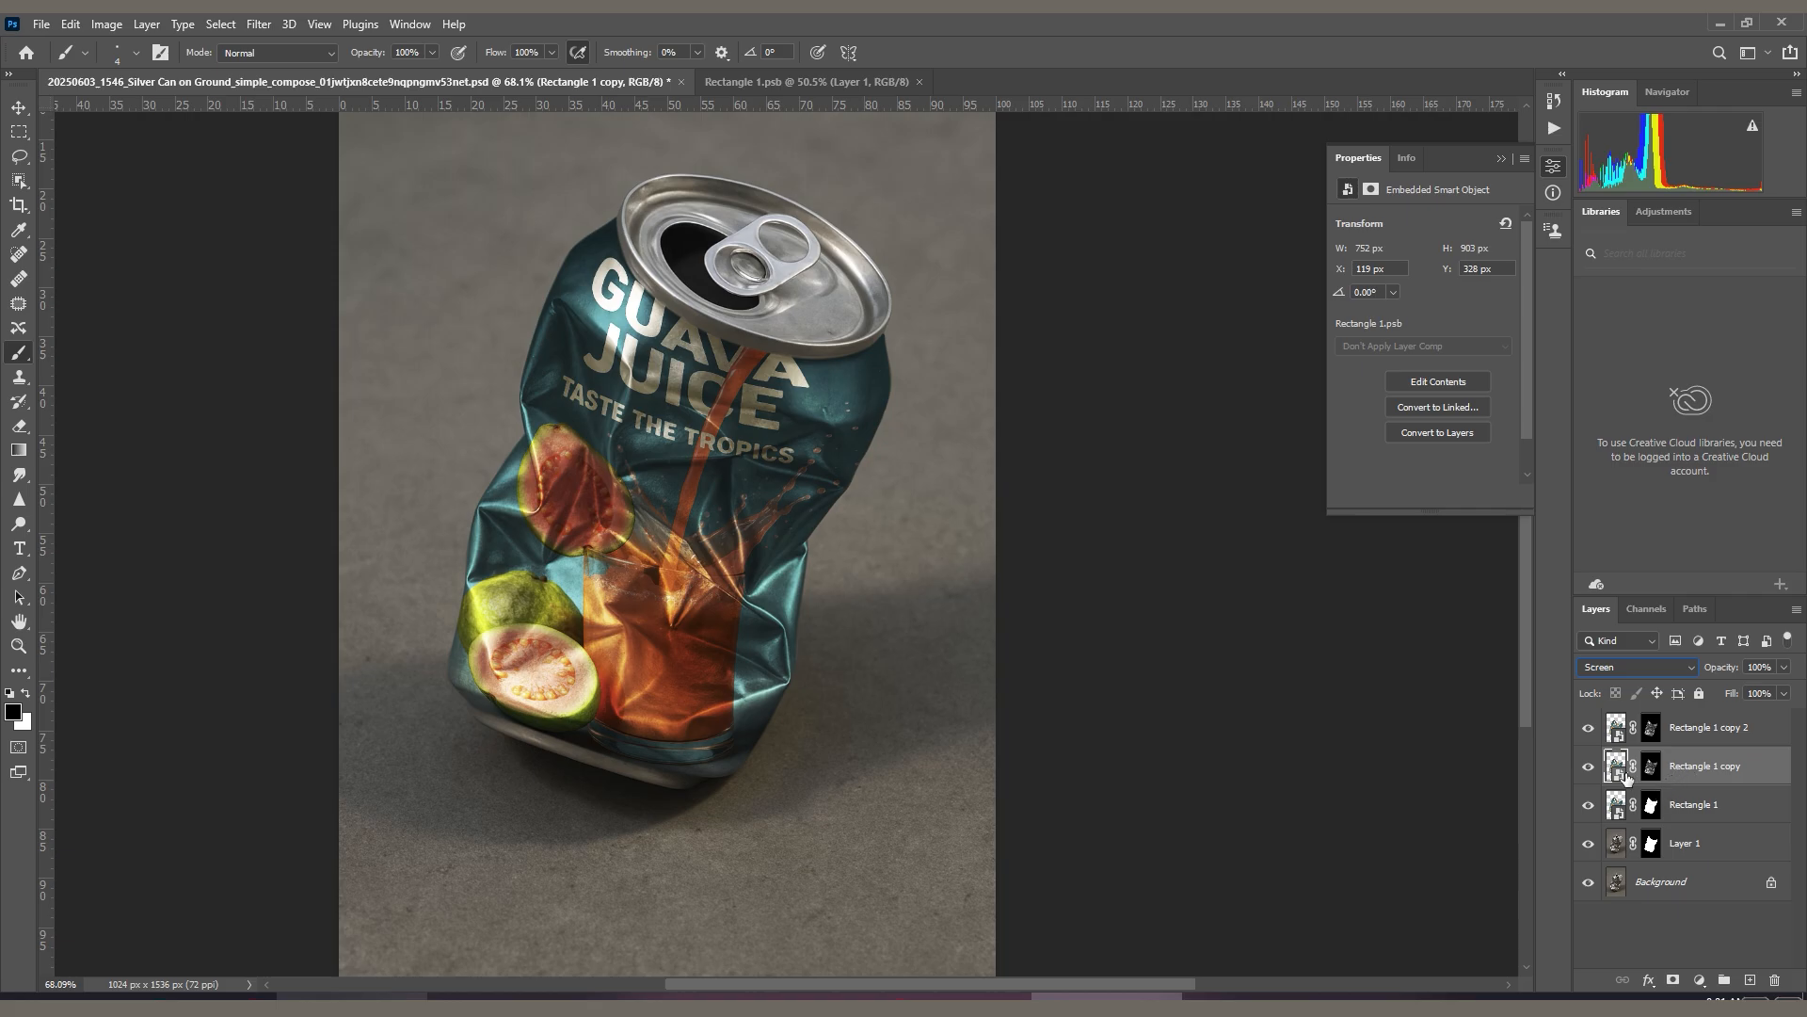
pyautogui.click(1680, 803)
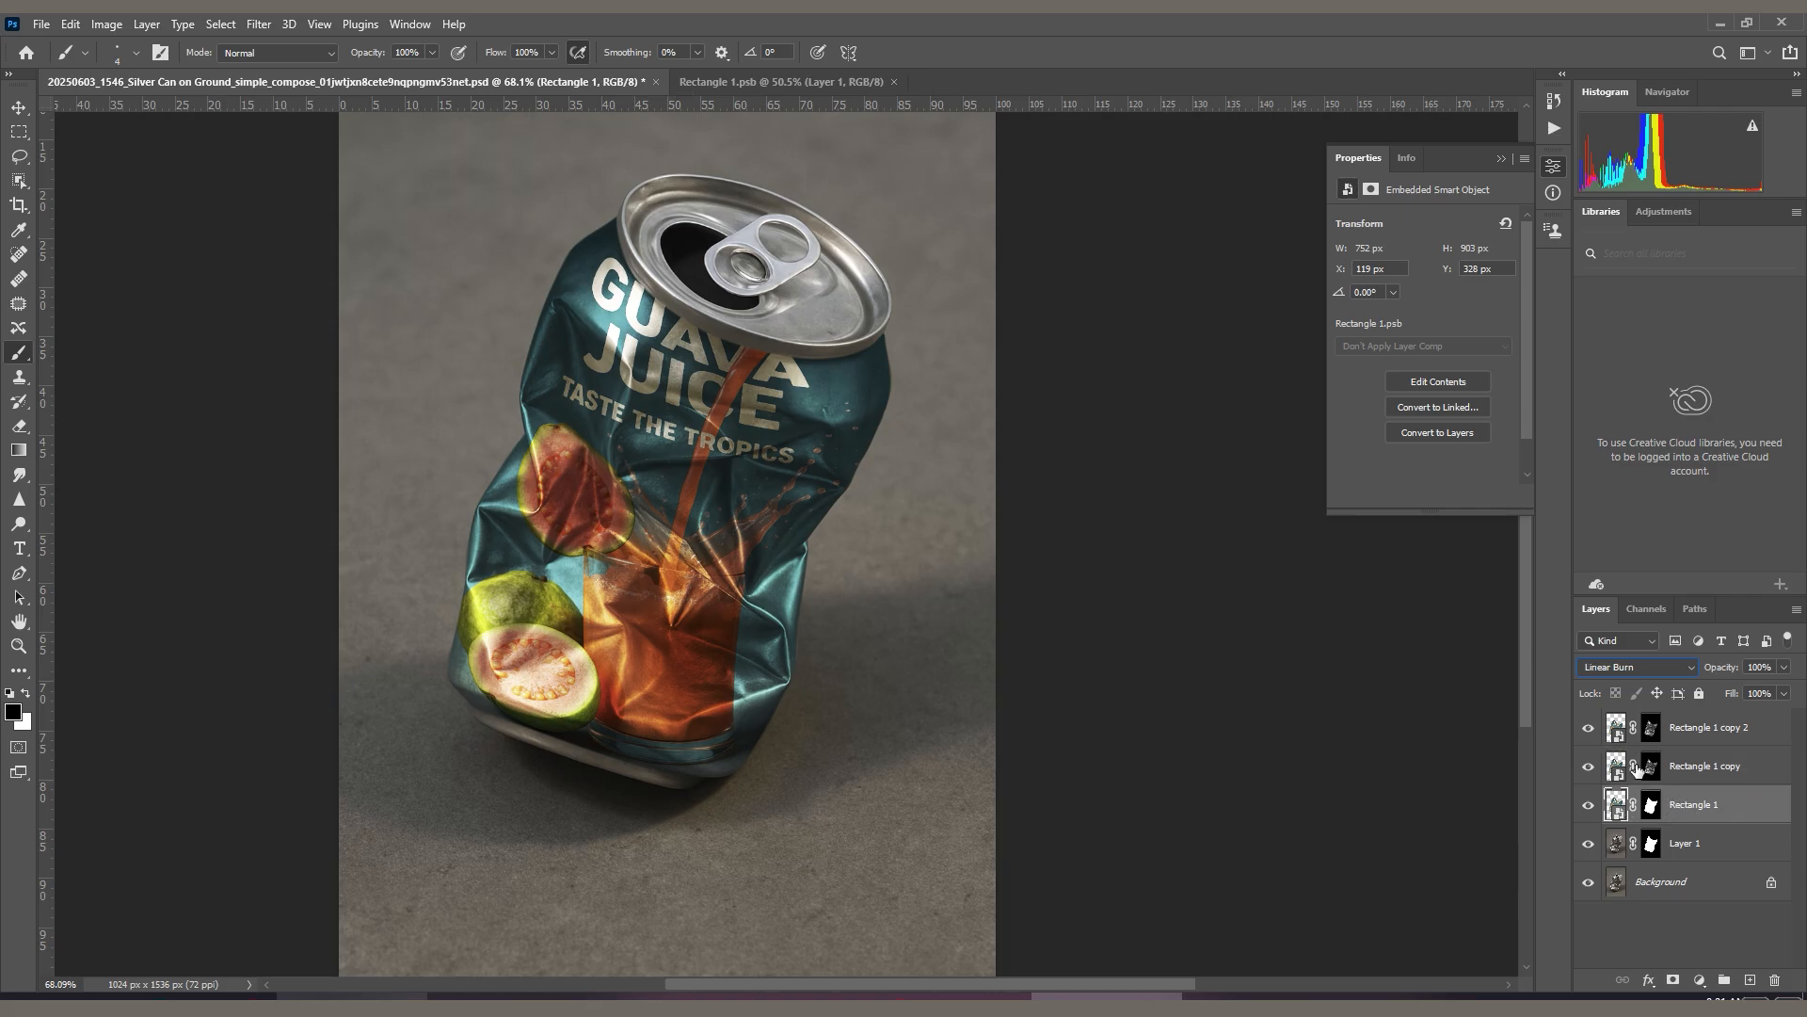
# Hide the Rectangle 1 copy layer and set the Rectangle 1 layer's blend mode to Multiply.
pyautogui.click(1588, 767)
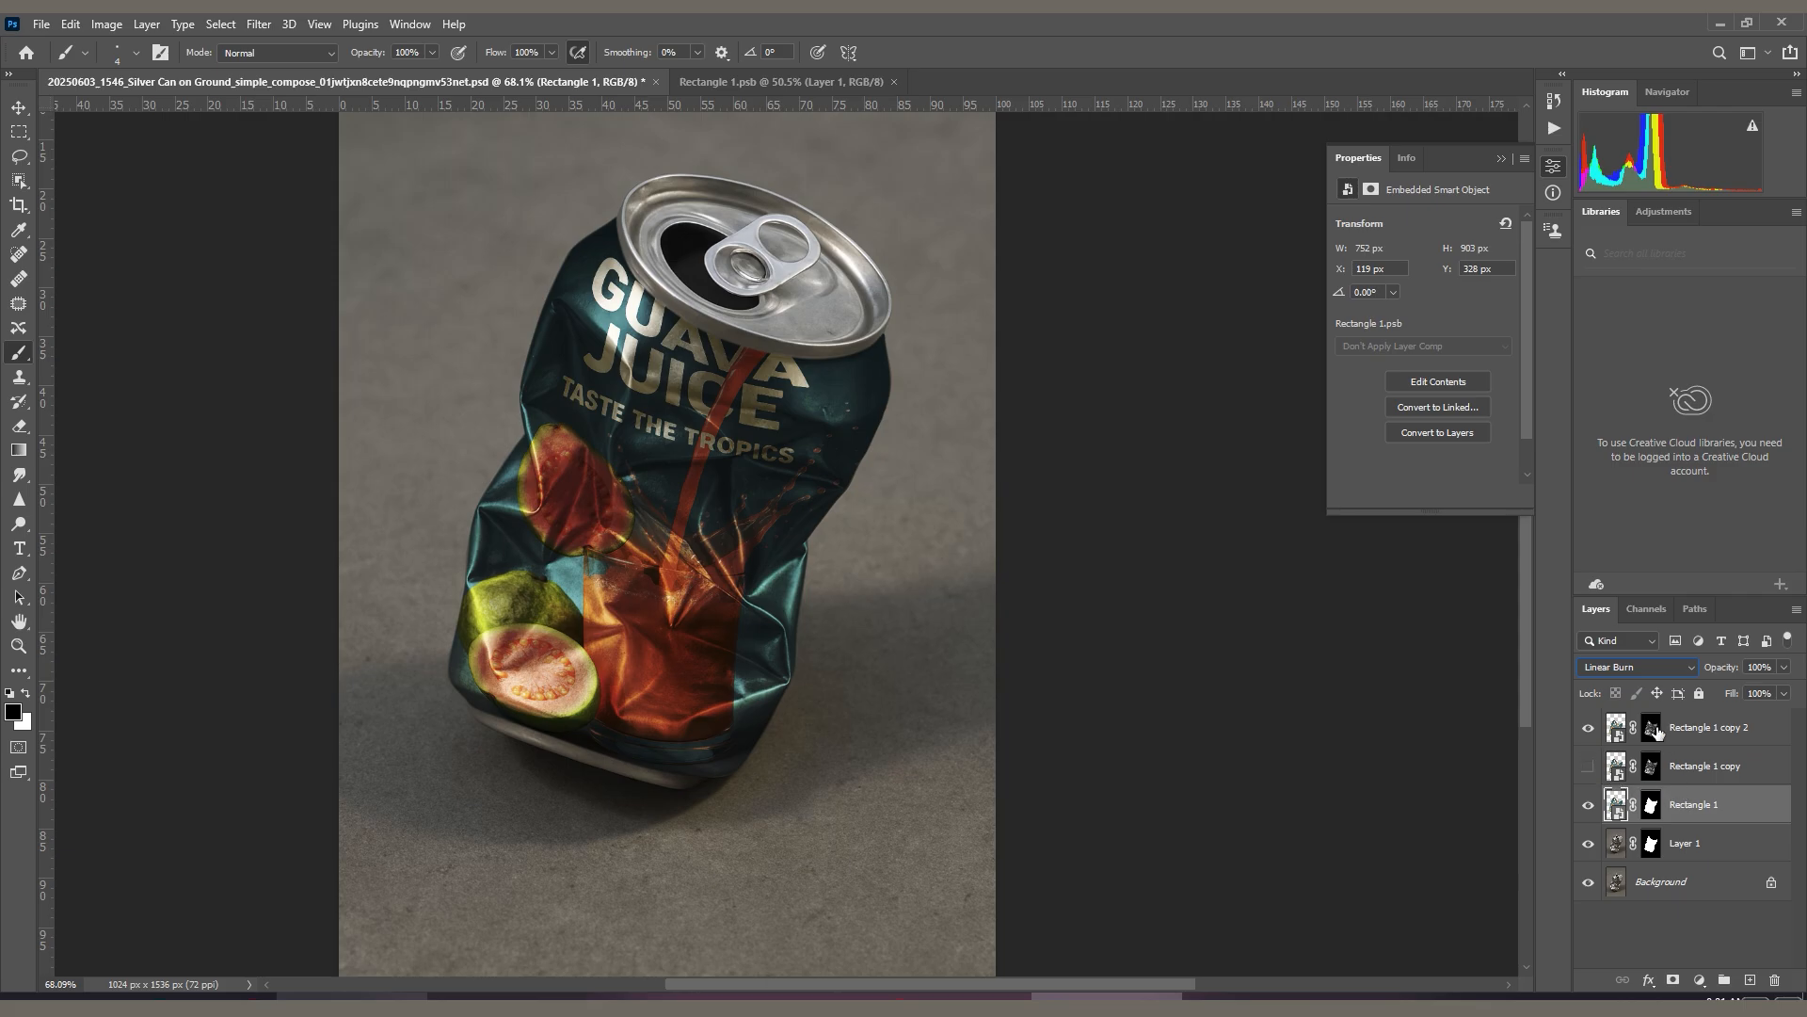
pyautogui.click(1630, 669)
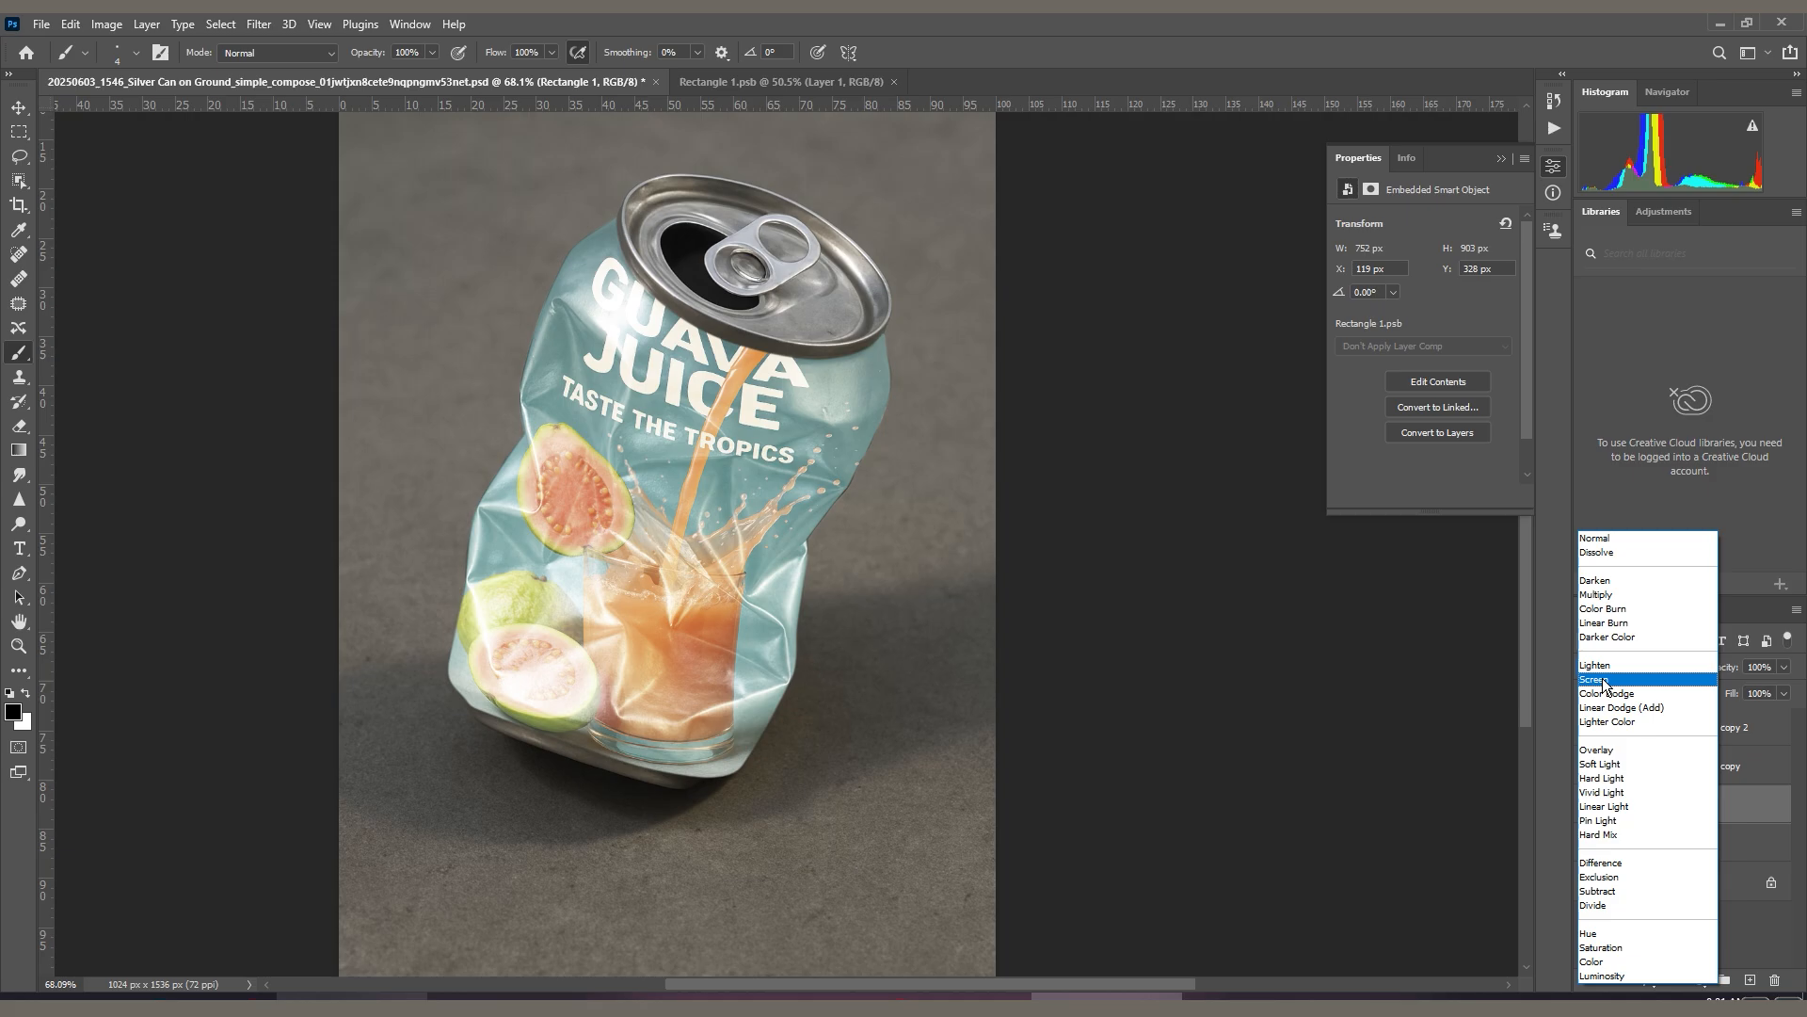
pyautogui.click(1597, 594)
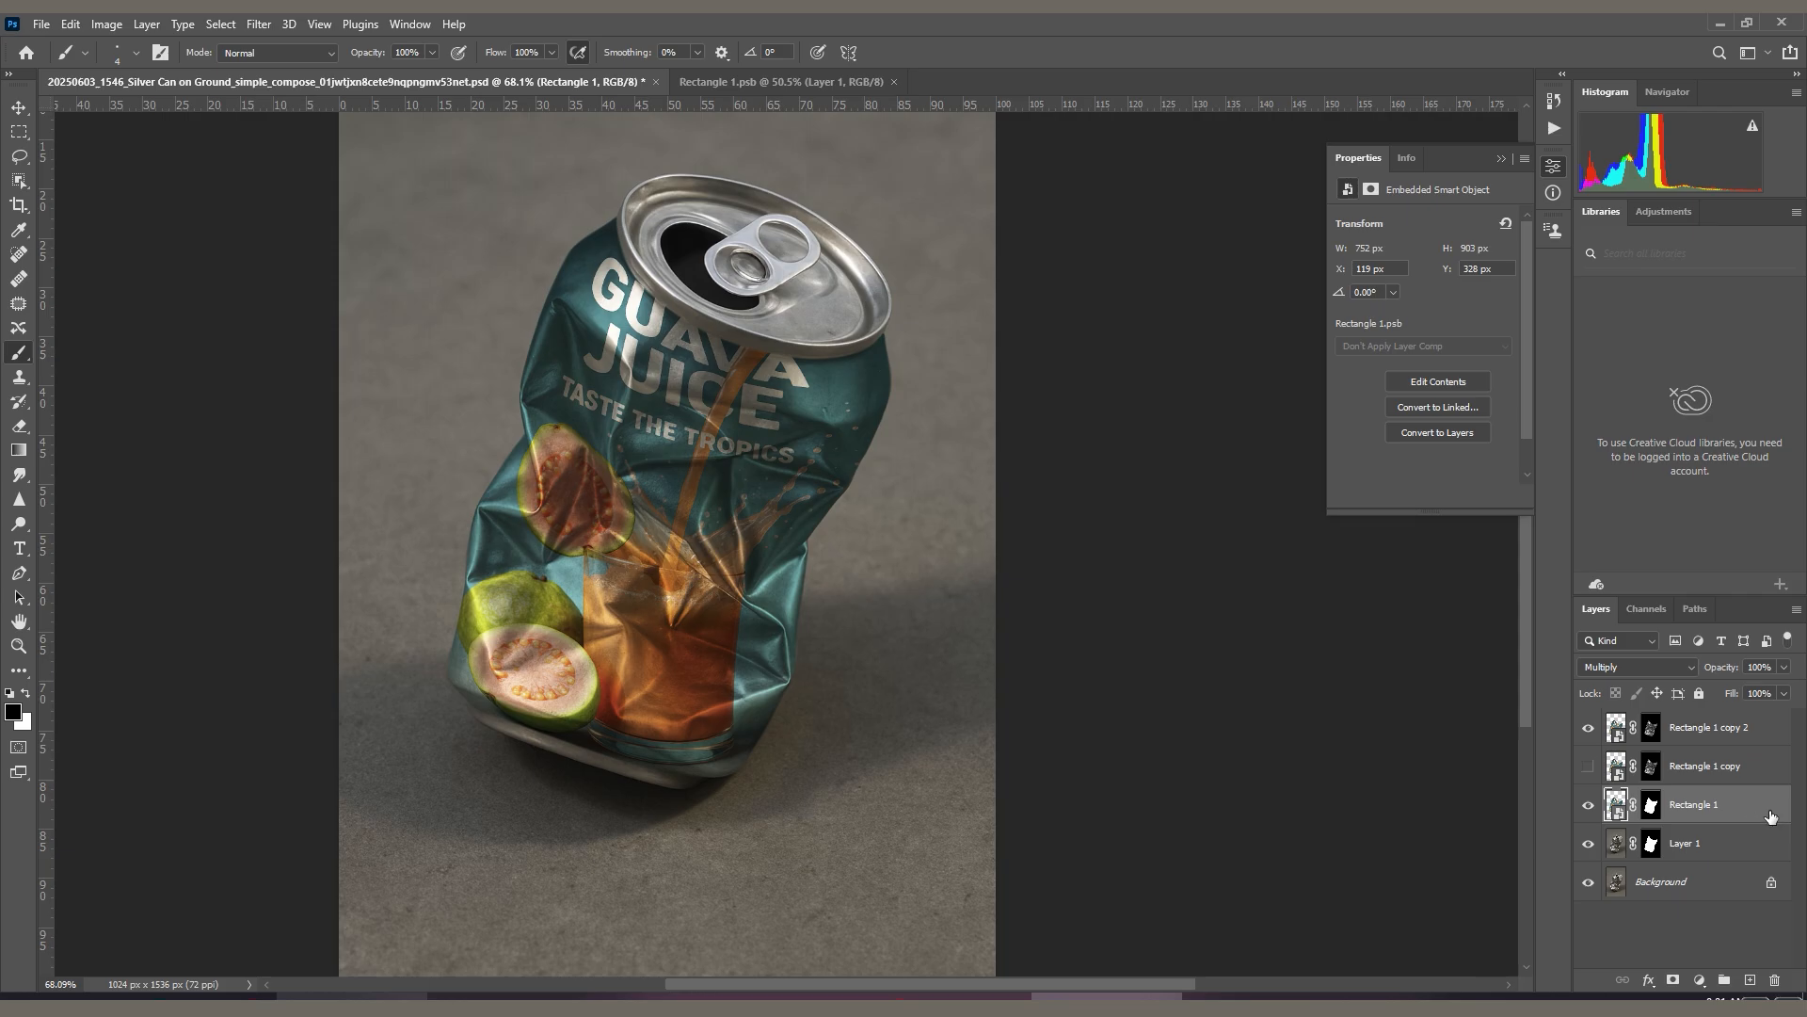
# In Rectangle 1's Blend If options, split the Underlying Layer white point to 171 / 255 so the can's highlights show through.
pyautogui.doubleClick(1769, 815)
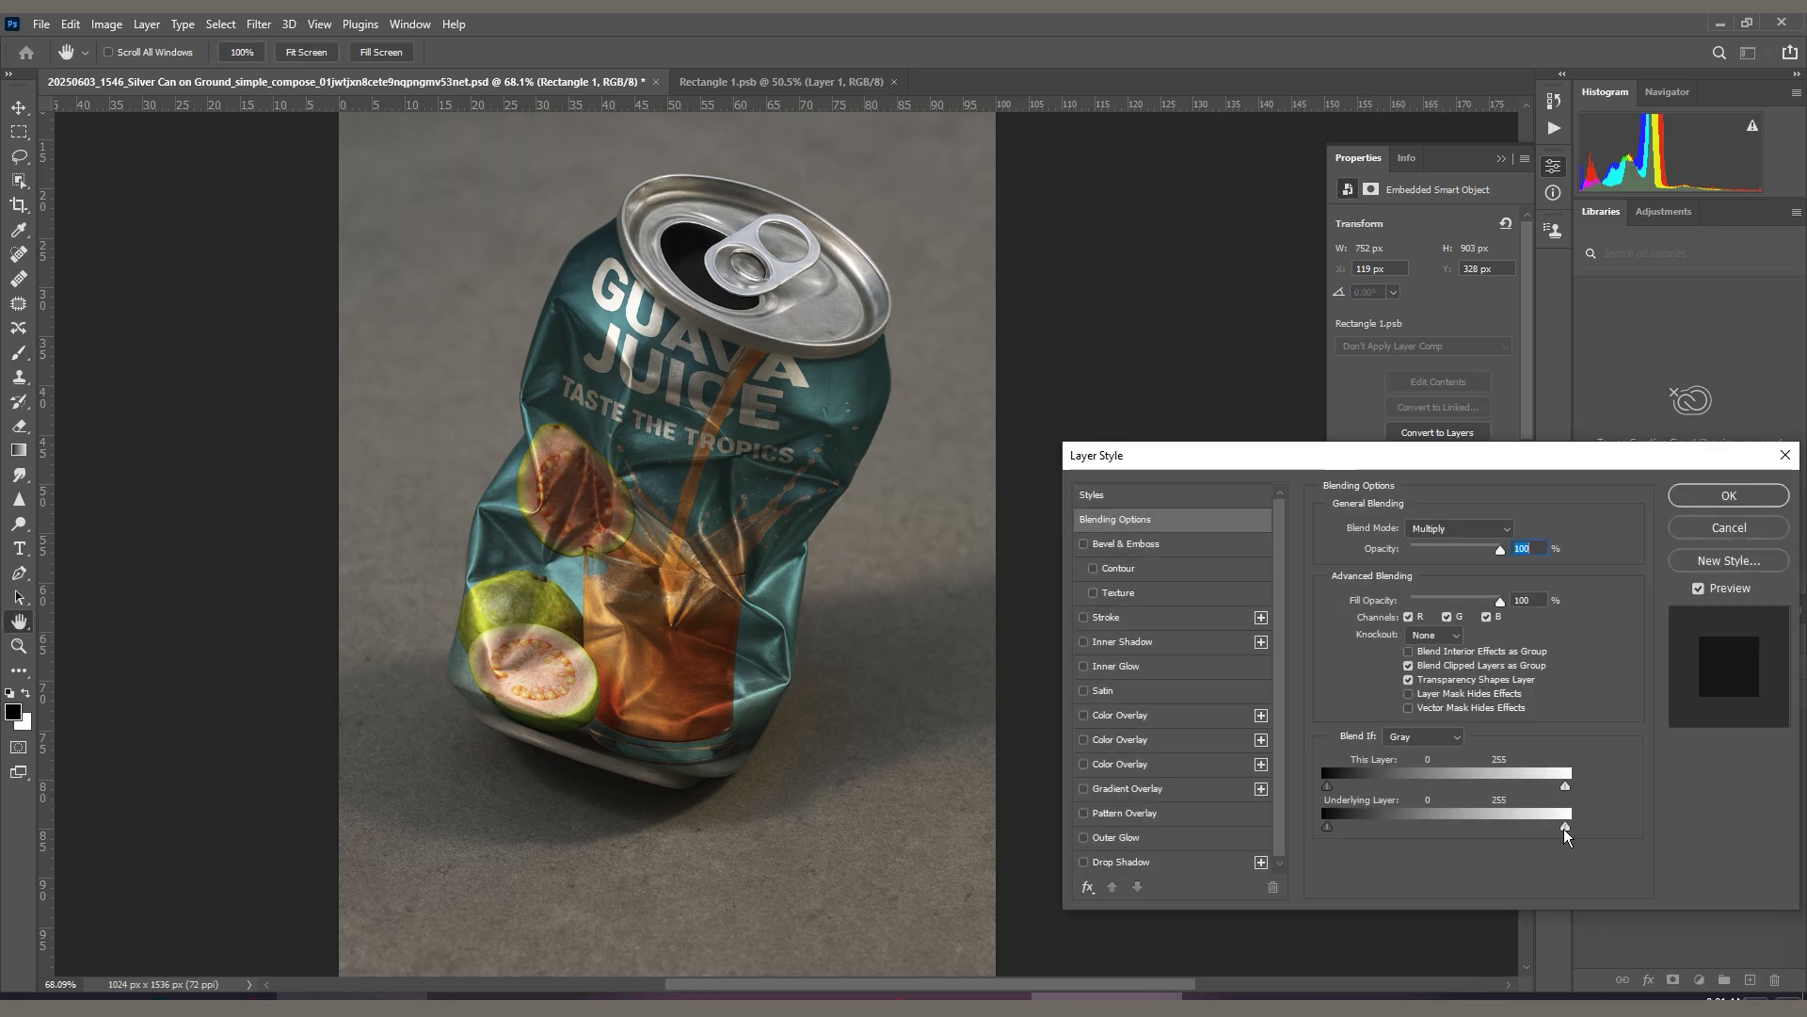
pyautogui.moveTo(1567, 836); pyautogui.dragTo(1490, 840)
pyautogui.press('alt')
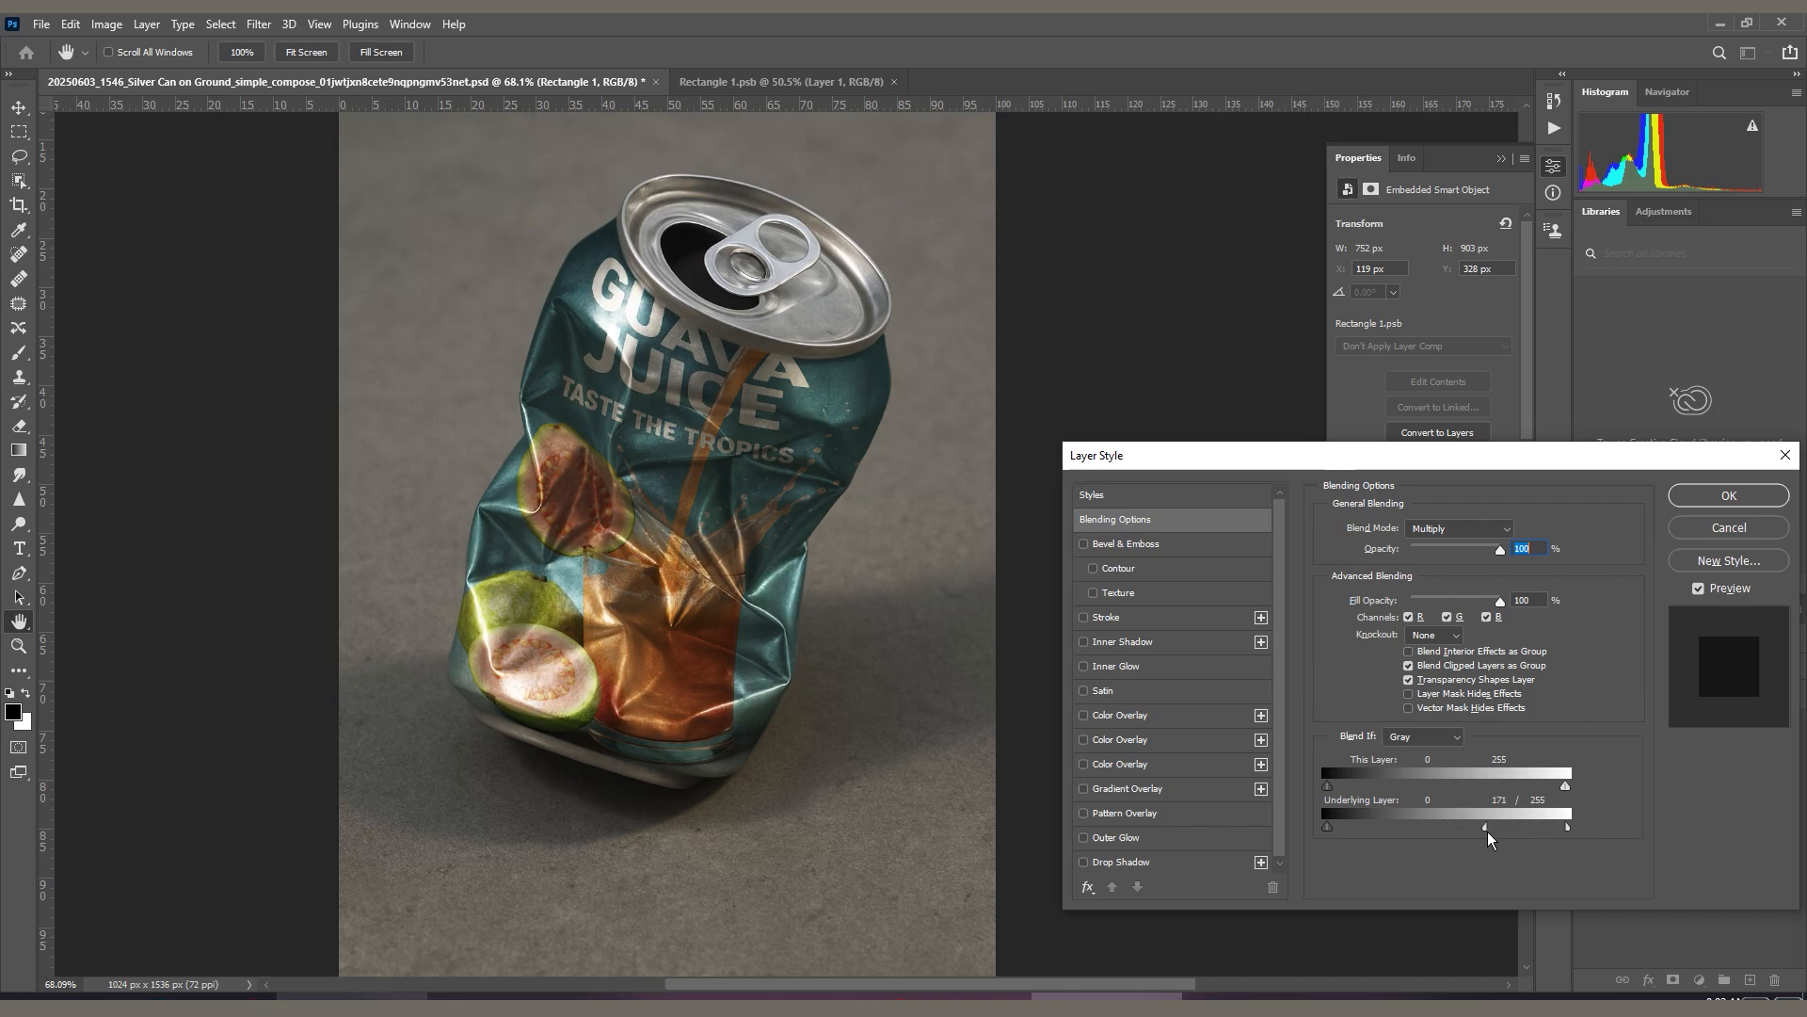
pyautogui.click(1729, 496)
pyautogui.scroll(-3, 1083, 612)
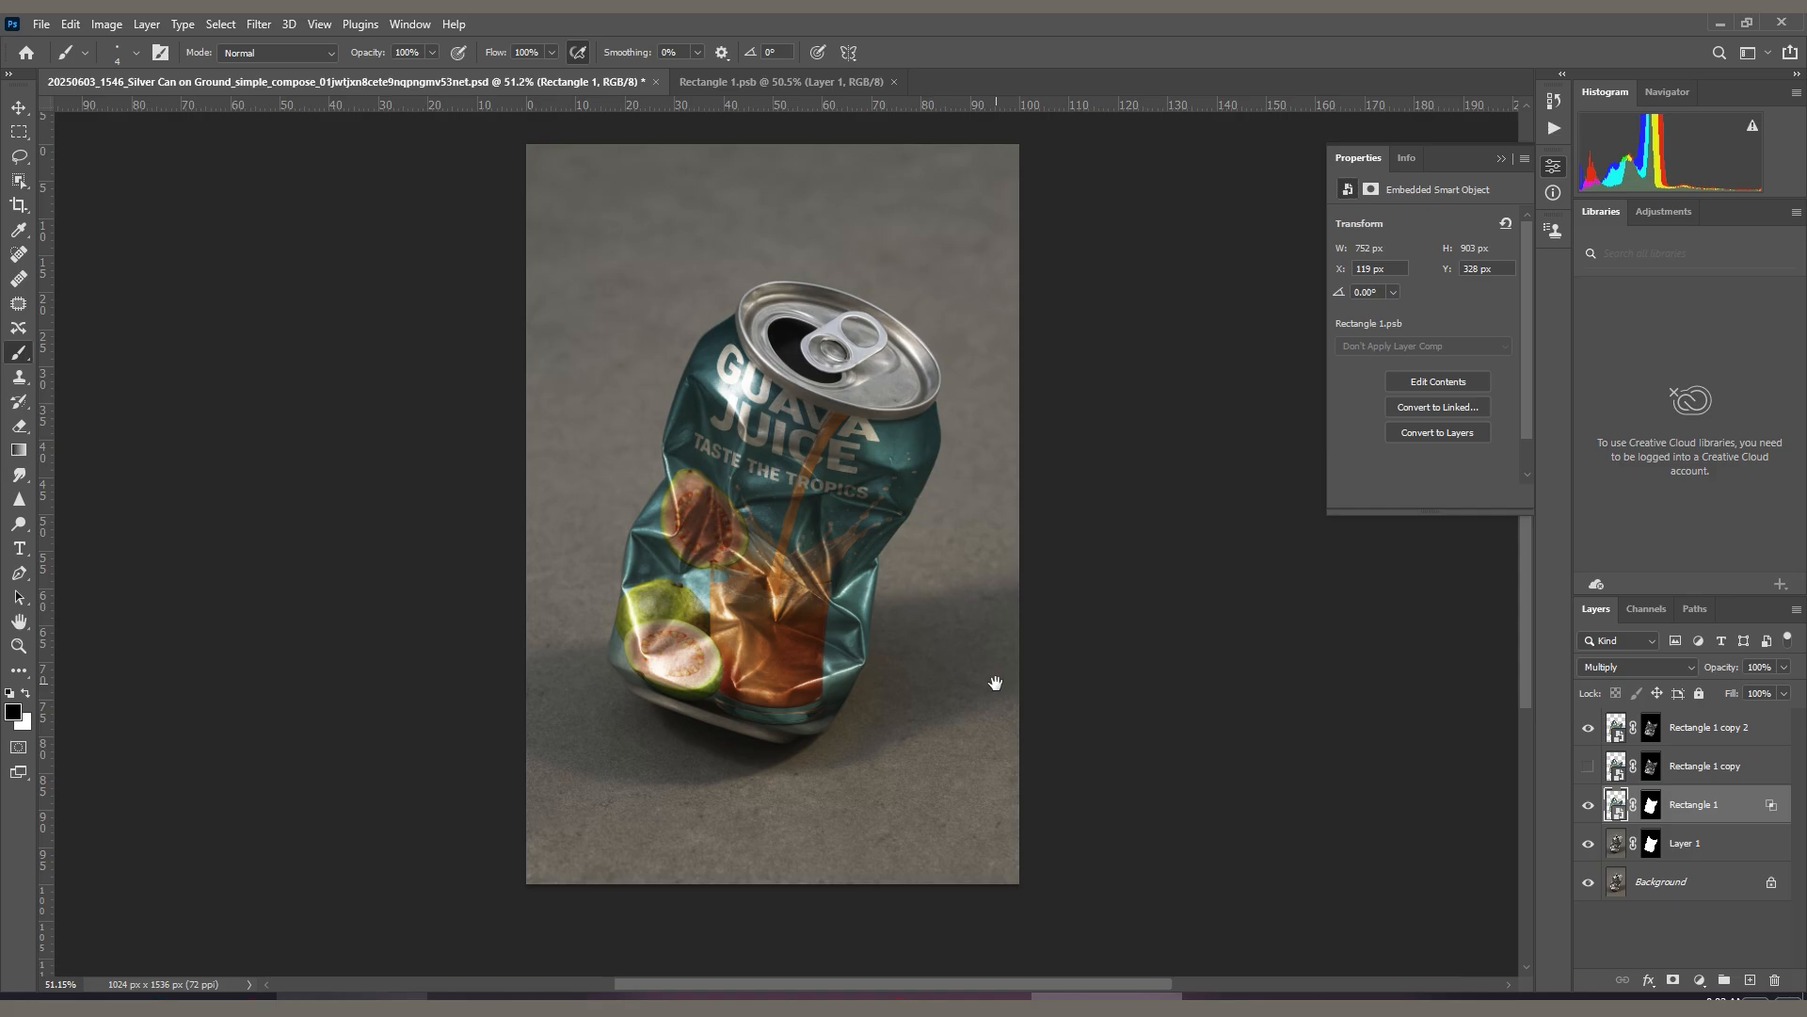
pyautogui.moveTo(995, 683); pyautogui.dragTo(898, 556)
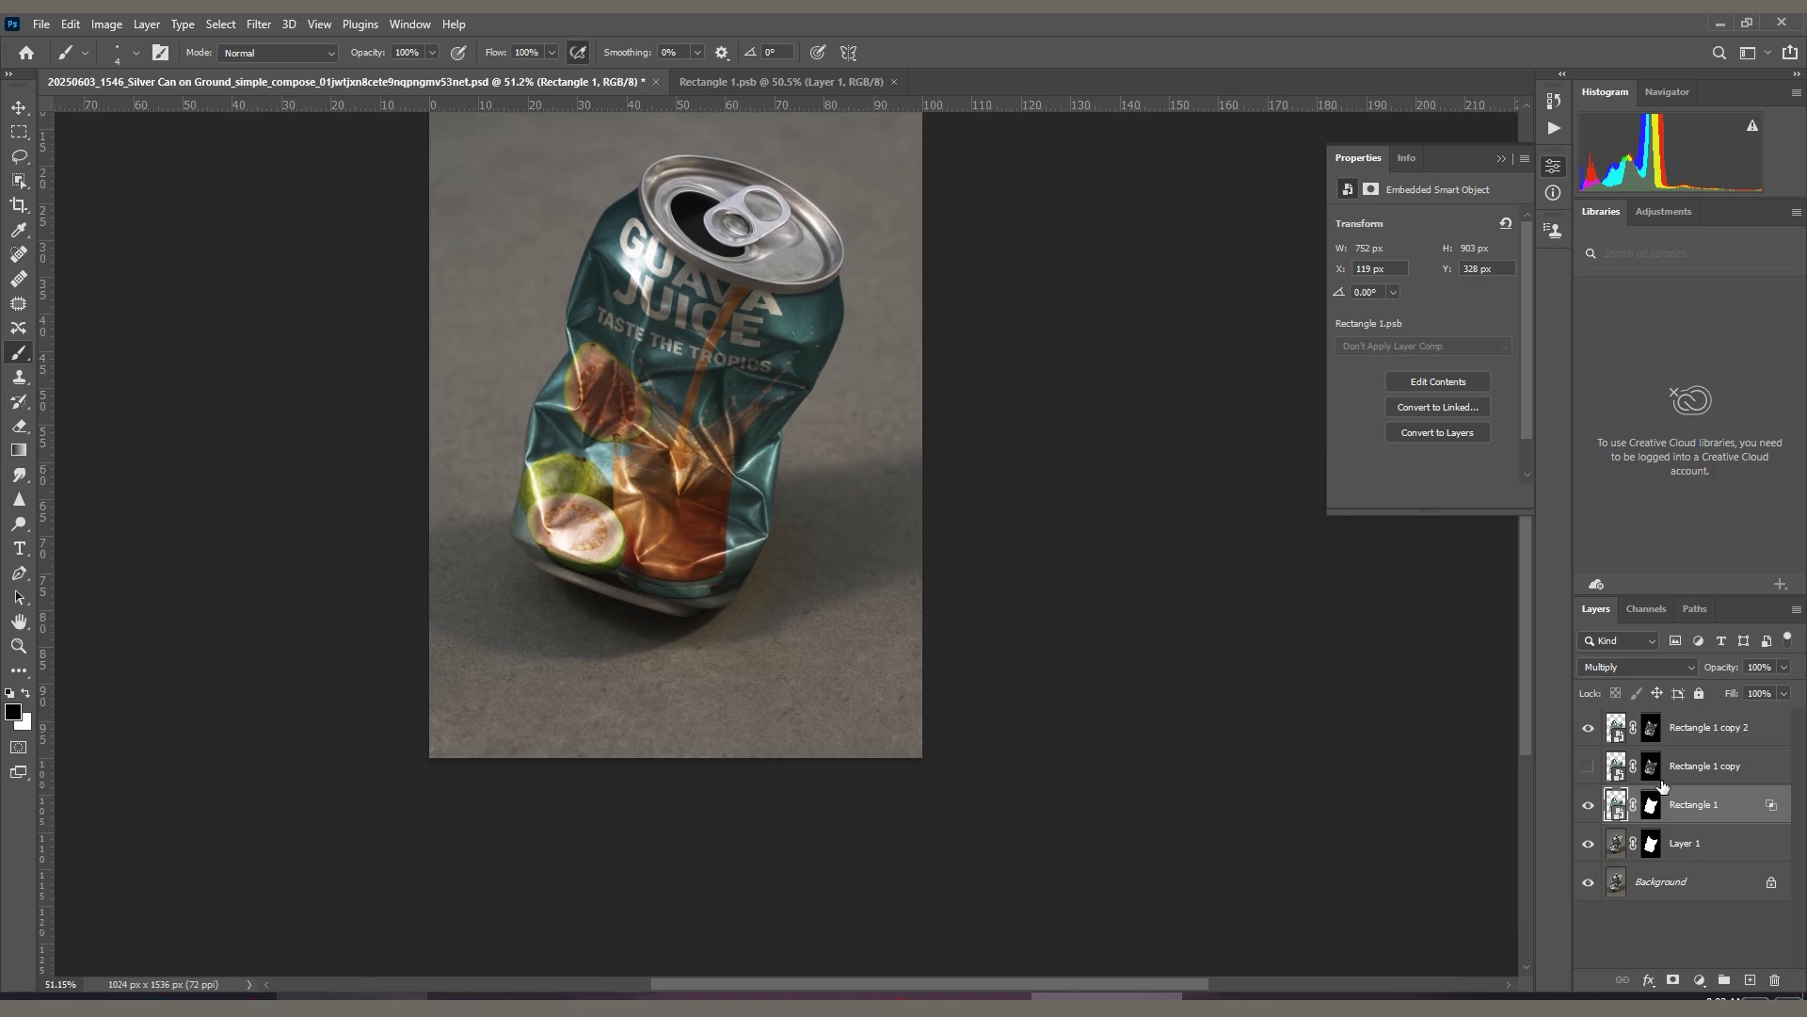
# Delete the hidden Rectangle 1 copy layer and compare the can with Rectangle 1 copy 2 hidden and shown.
pyautogui.moveTo(1735, 767); pyautogui.dragTo(1776, 982)
pyautogui.click(1585, 733)
pyautogui.click(1585, 733)
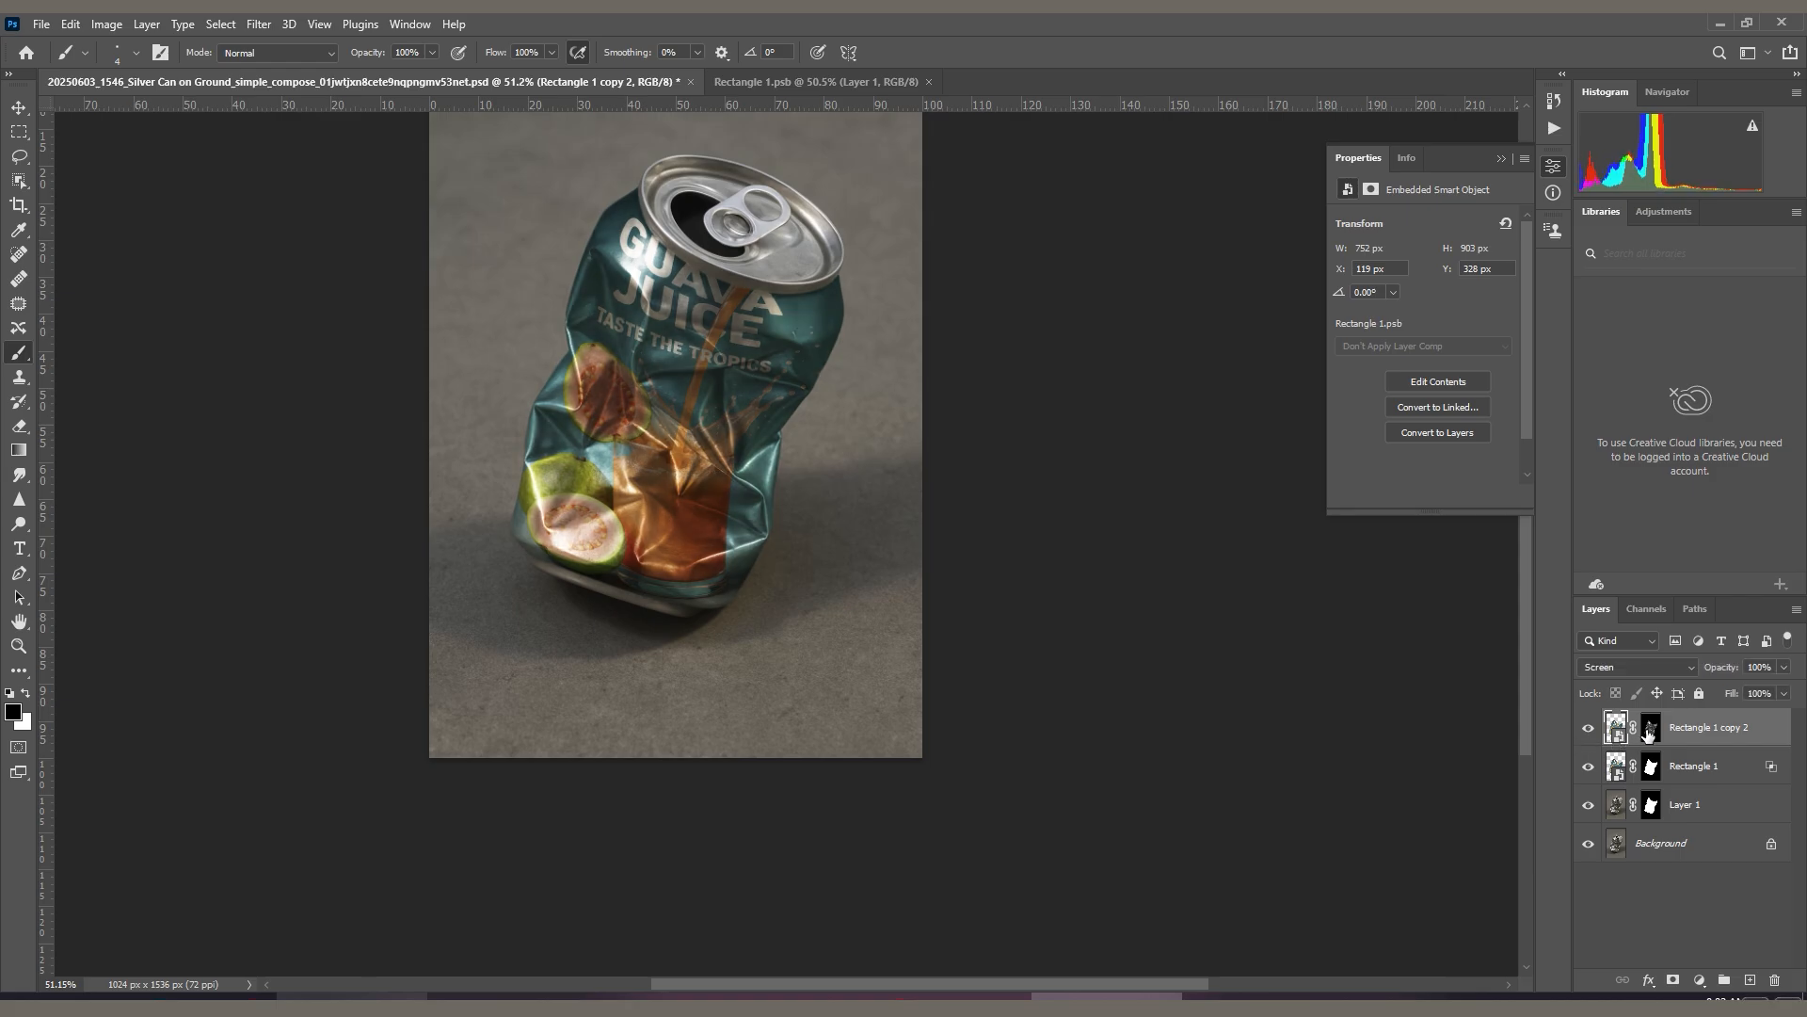
# Apply Curves to the Rectangle 1 copy 2 mask with black input 7, white input 230 and a midpoint mapping 126 to 143.
pyautogui.keyDown('alt'); pyautogui.click(1647, 735); pyautogui.keyUp('alt')
pyautogui.hotkey('ctrl', 'm')
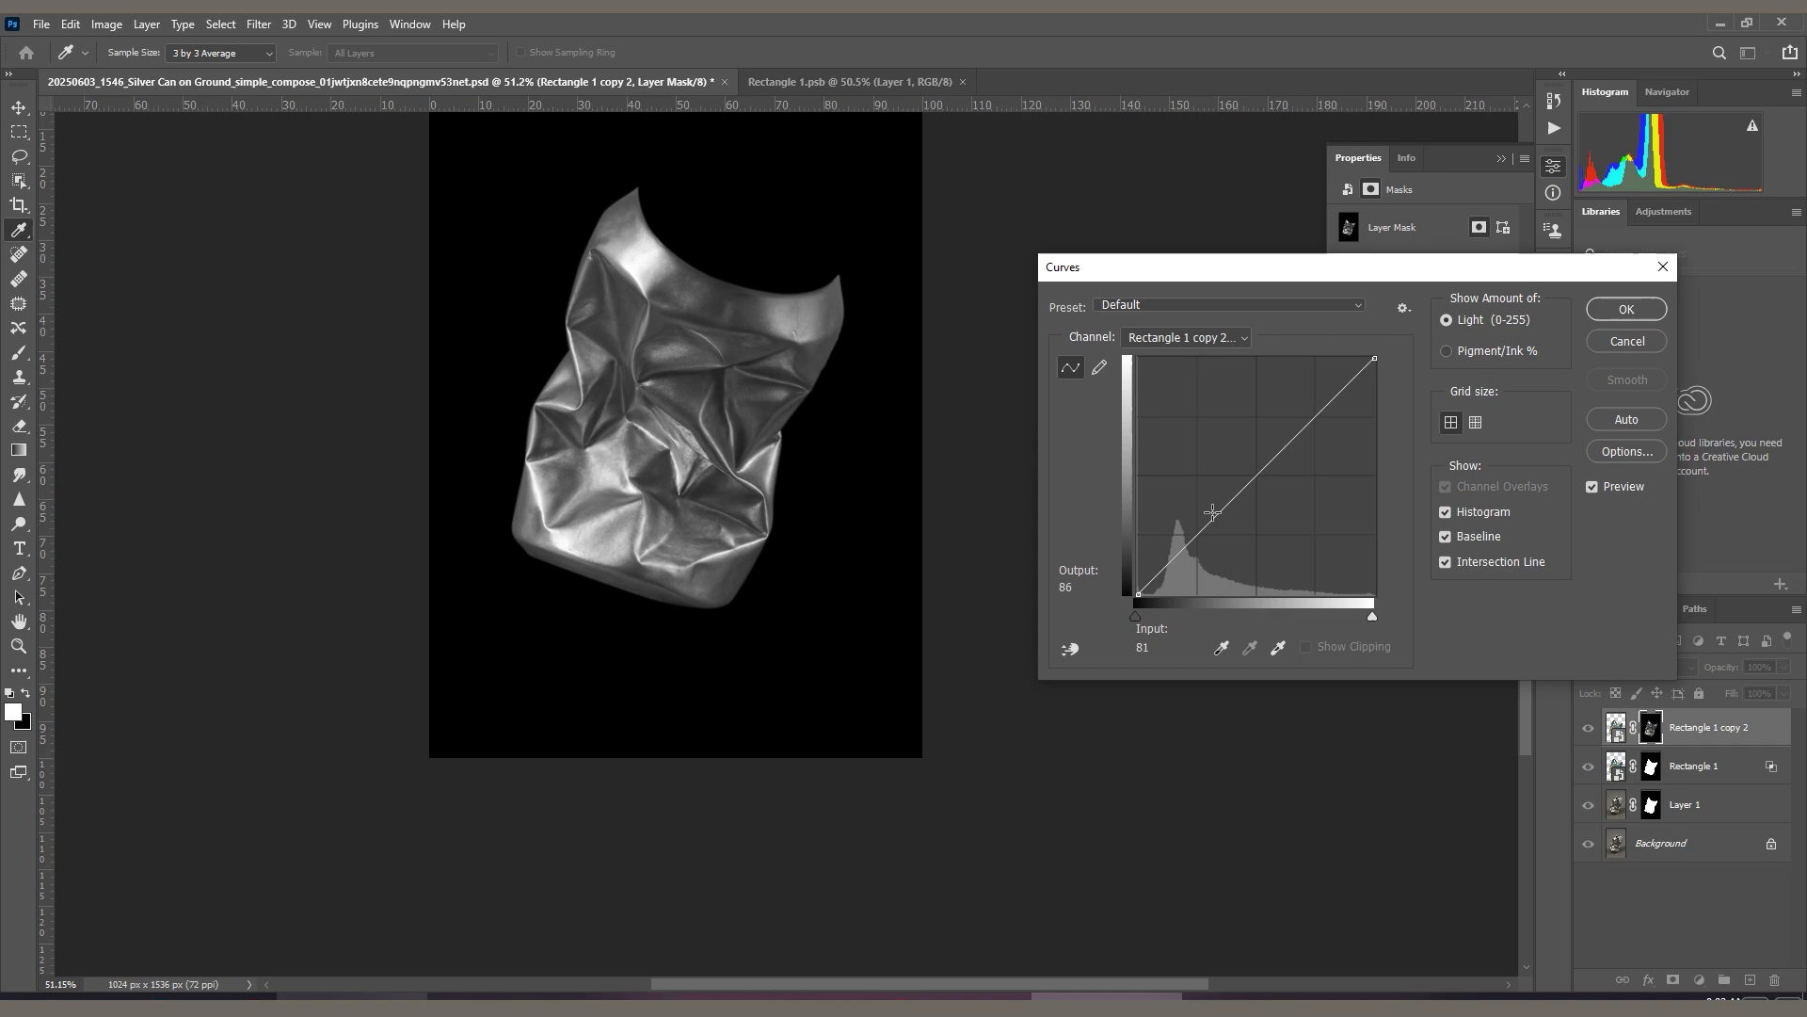
pyautogui.moveTo(1134, 621); pyautogui.dragTo(1143, 623)
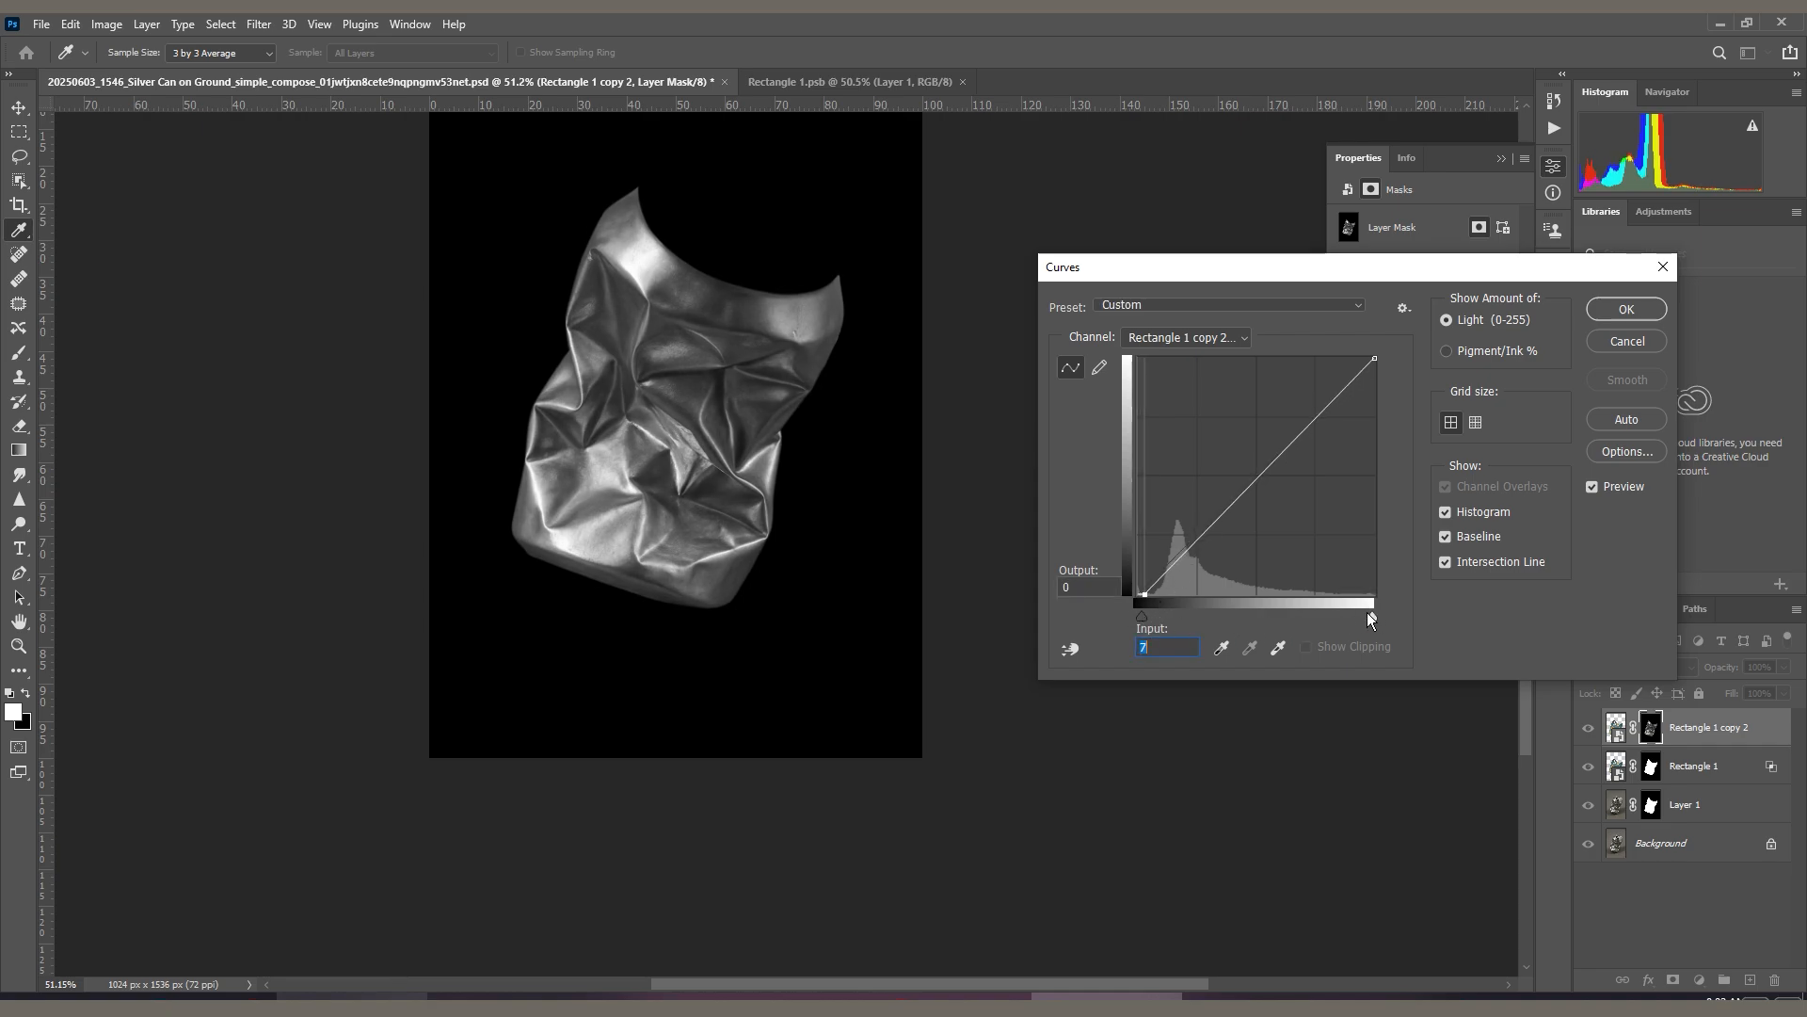
pyautogui.moveTo(1370, 614); pyautogui.dragTo(1348, 614)
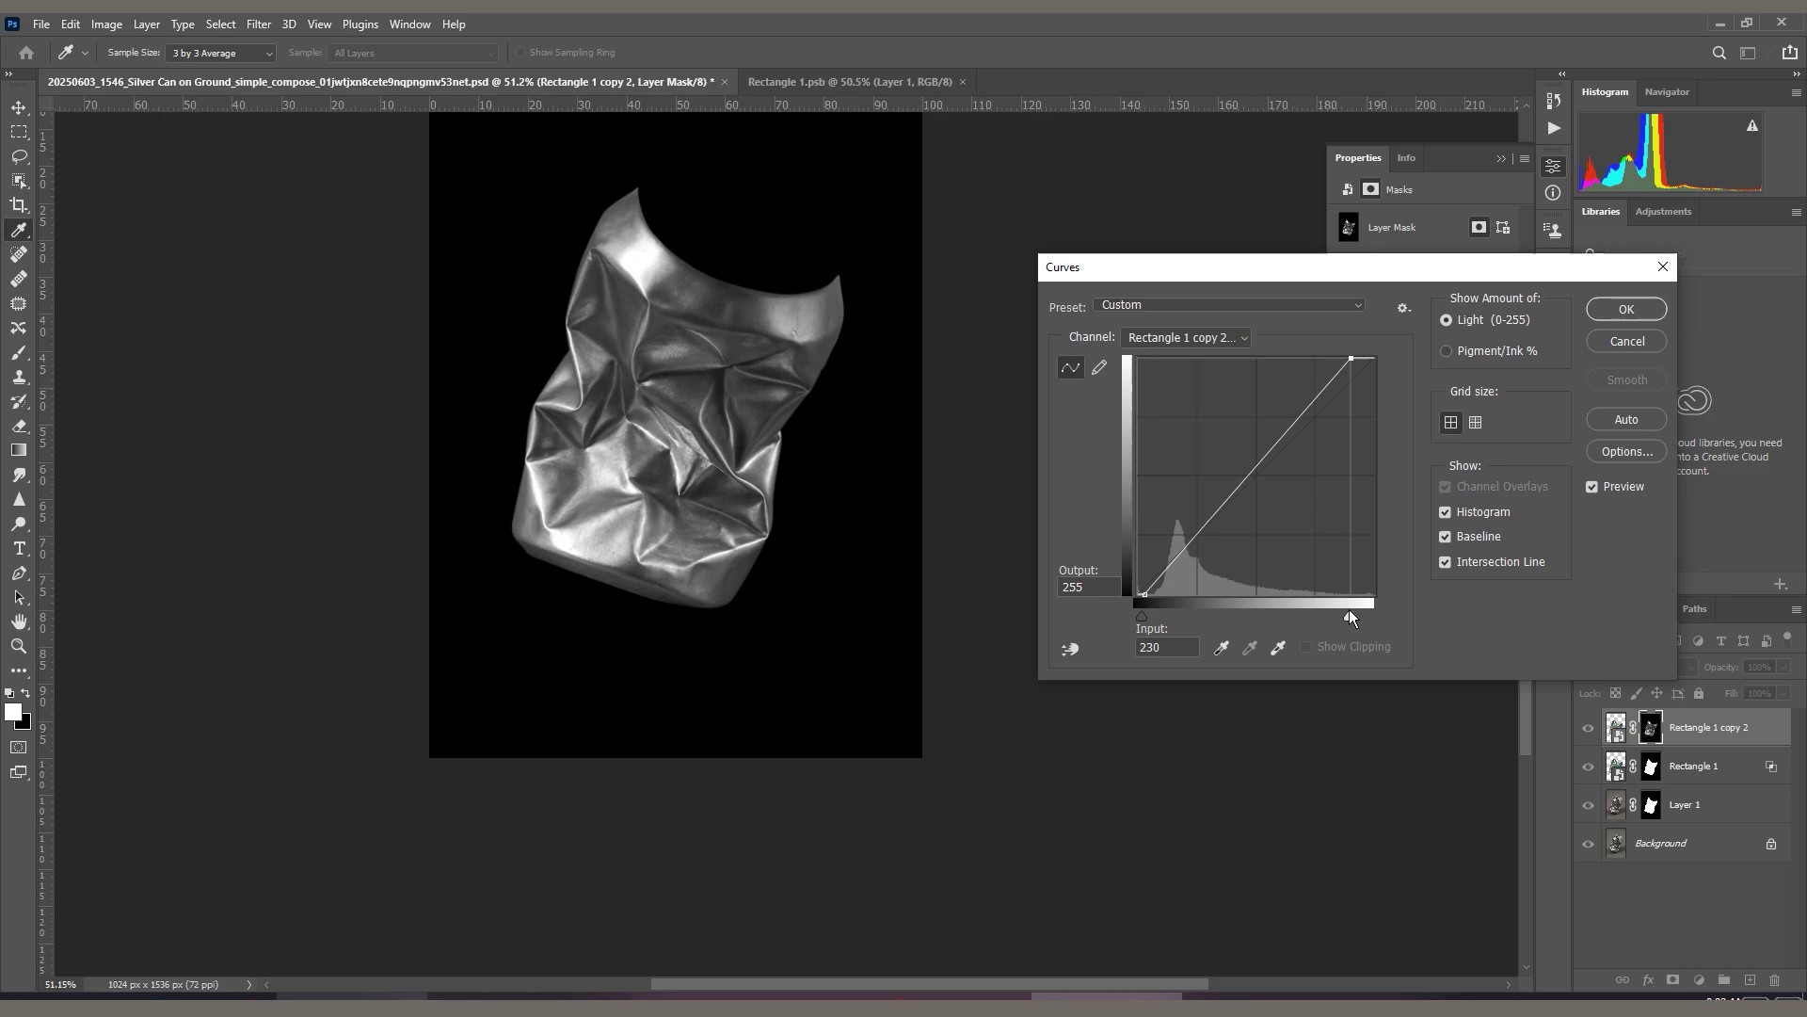
pyautogui.moveTo(1259, 469); pyautogui.dragTo(1255, 461)
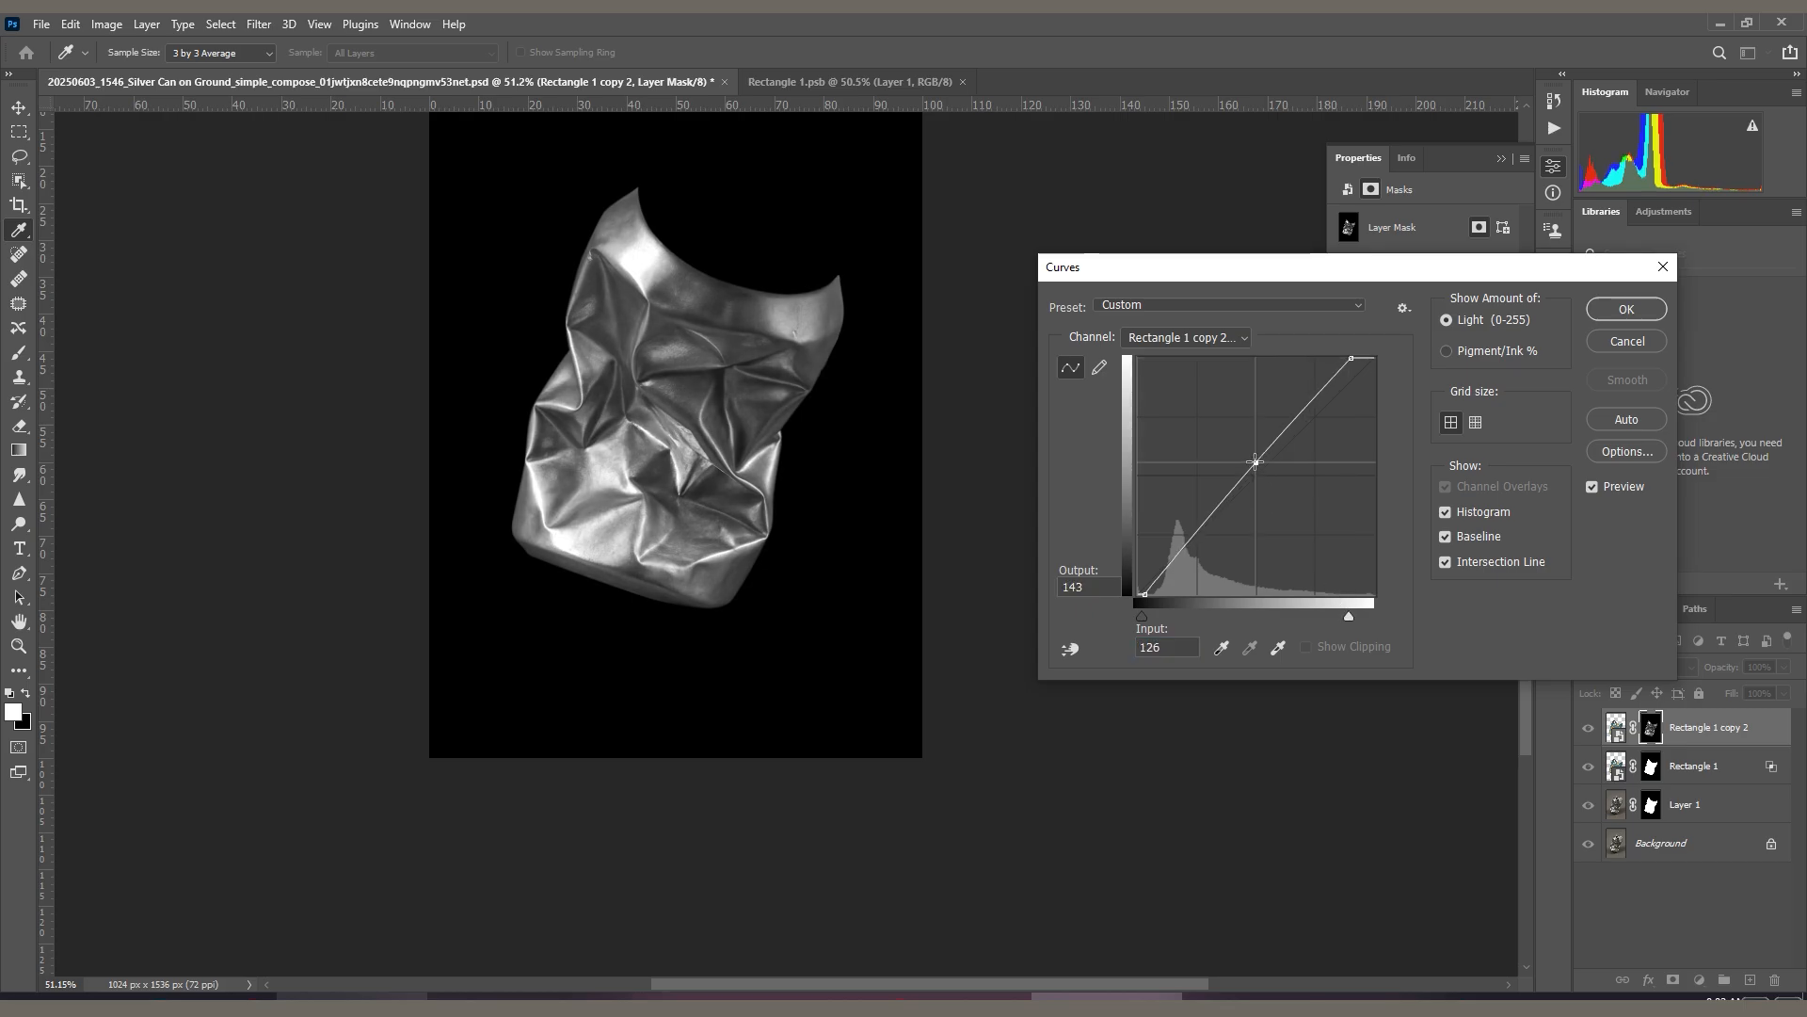
pyautogui.click(1601, 314)
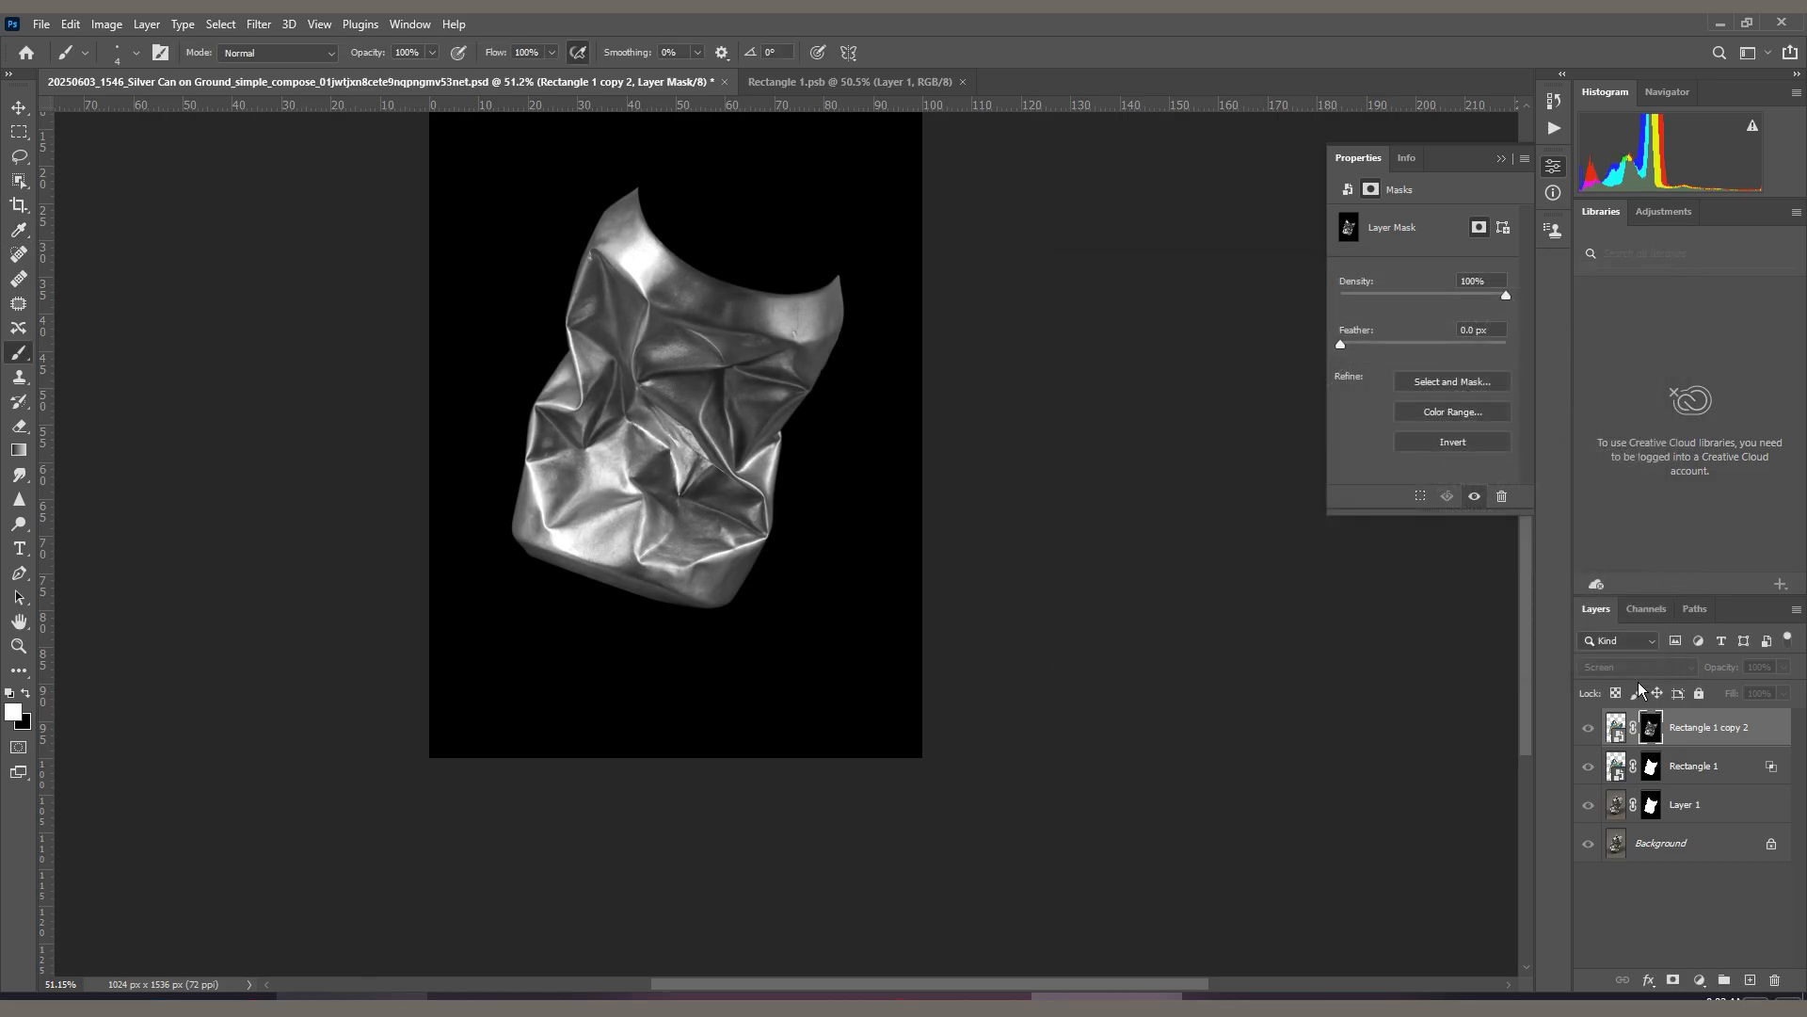
pyautogui.keyDown('alt'); pyautogui.click(1650, 726); pyautogui.keyUp('alt')
# Compare the can with the Rectangle 1 copy 2 highlight layer hidden and shown, and inspect the label up close.
pyautogui.click(1587, 730)
pyautogui.click(1588, 730)
pyautogui.scroll(5, 741, 386)
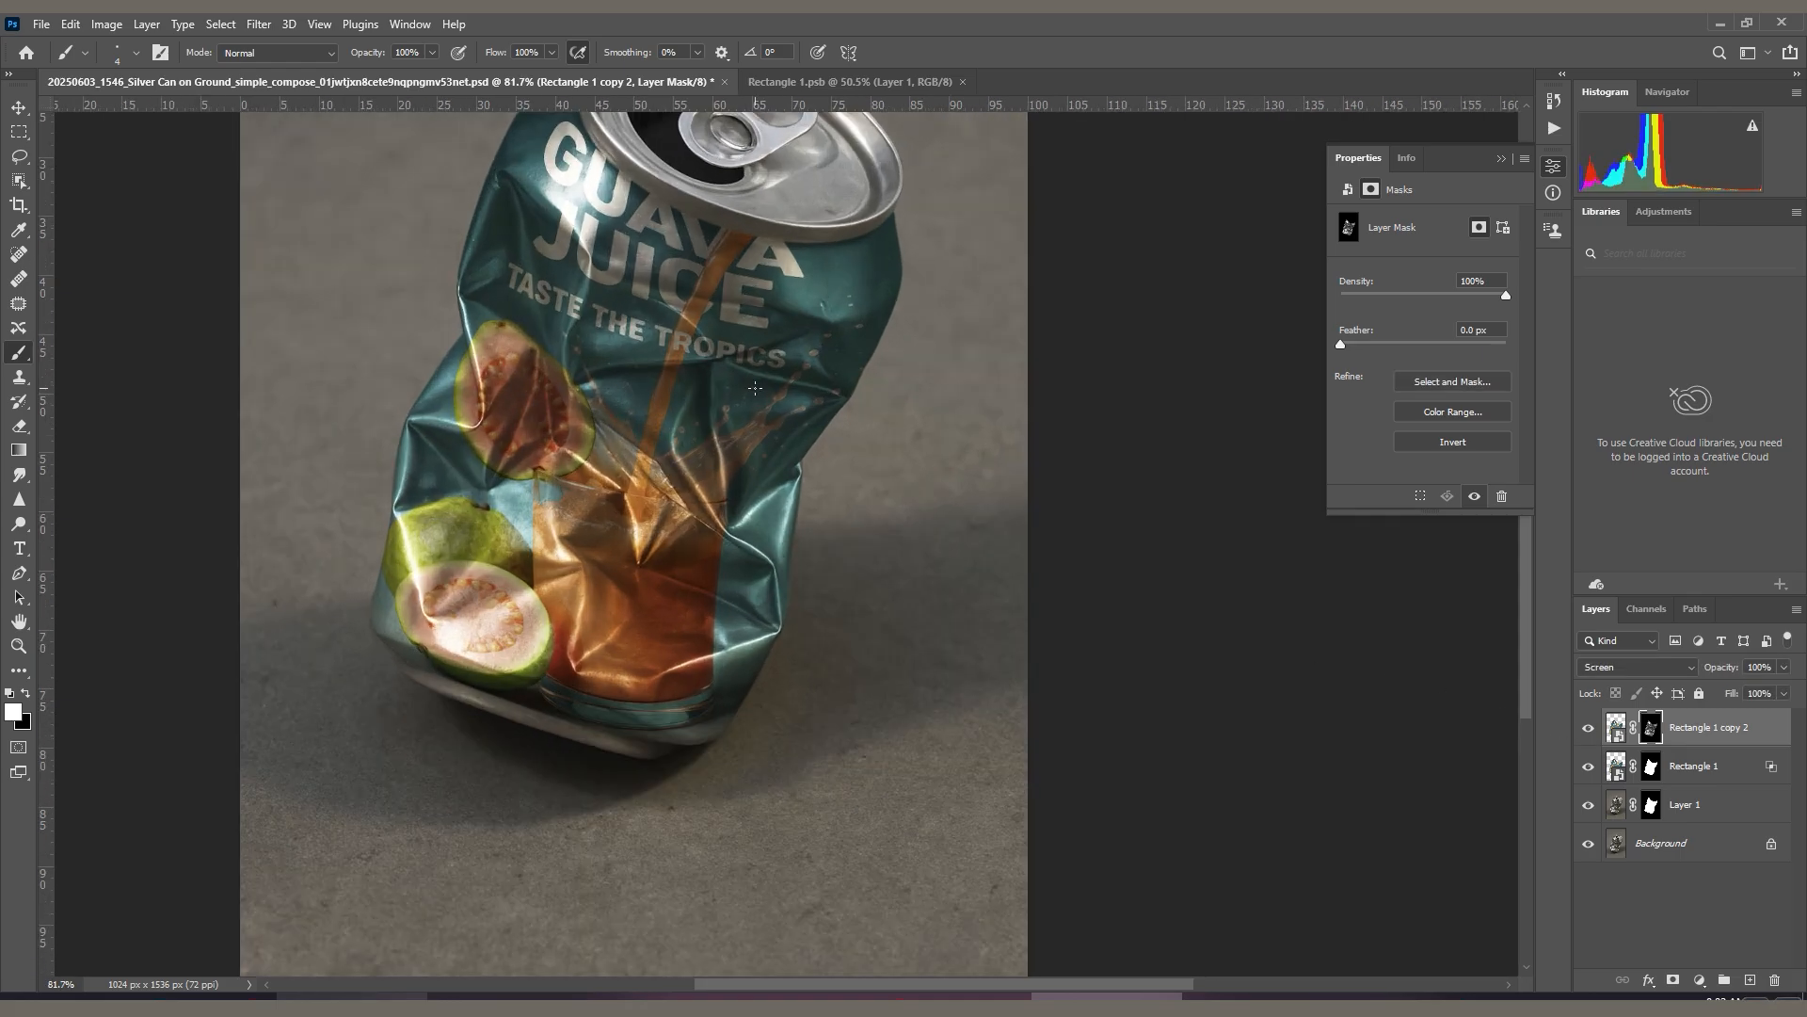
pyautogui.scroll(-5, 819, 426)
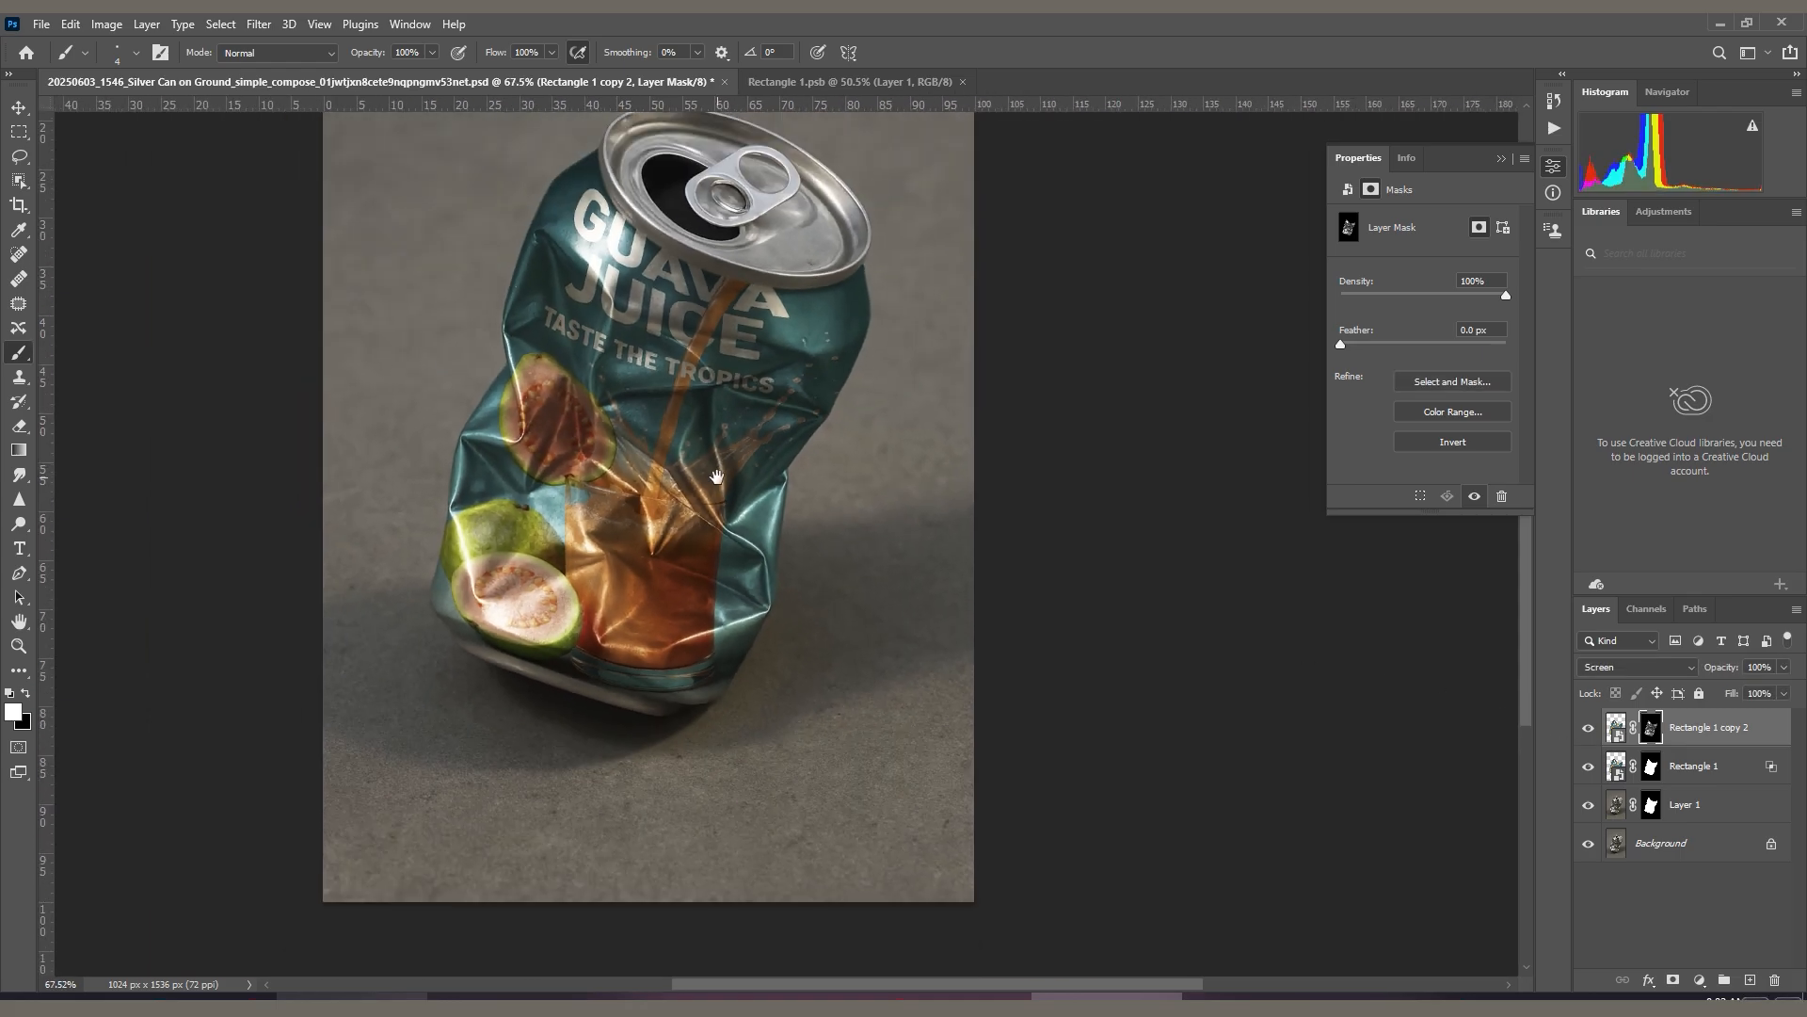
pyautogui.scroll(1, 819, 482)
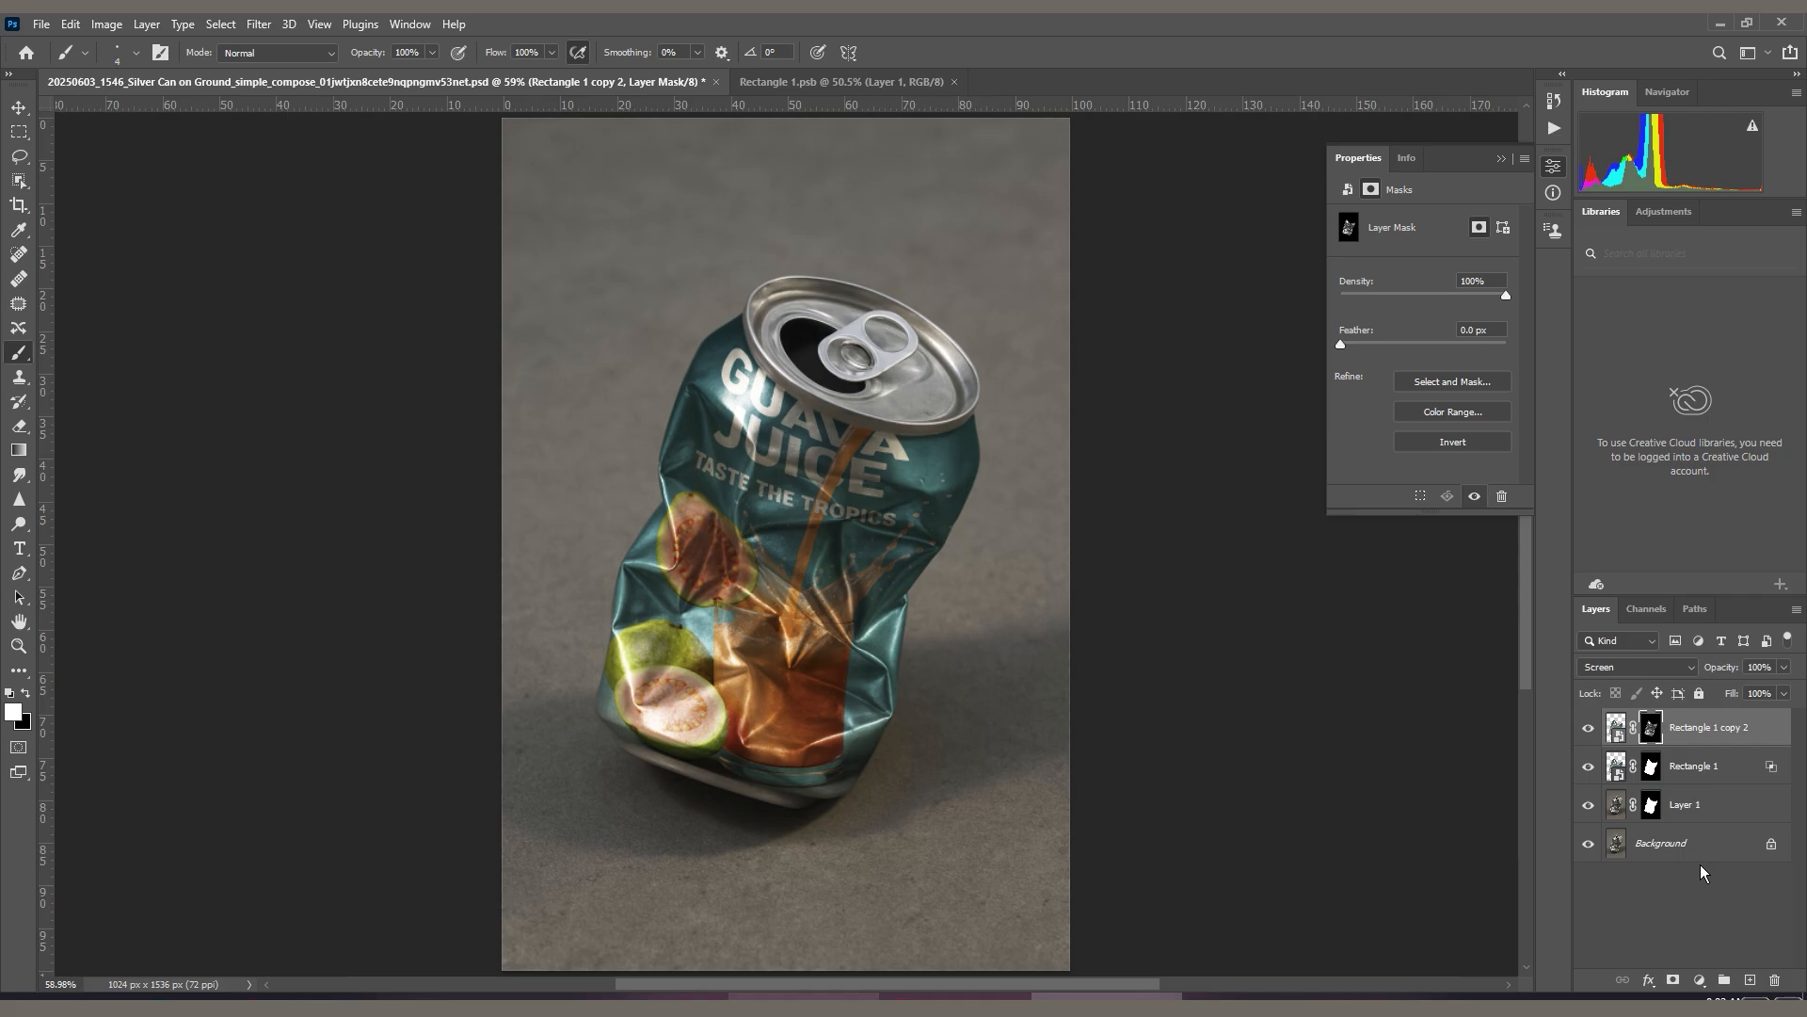
# Compare the finished can with only the Background visible, and look at the flat label artwork in Rectangle 1.psb.
pyautogui.keyDown('alt'); pyautogui.click(1589, 844); pyautogui.keyUp('alt')
pyautogui.keyDown('alt'); pyautogui.click(1589, 844); pyautogui.keyUp('alt')
pyautogui.keyDown('alt'); pyautogui.click(1589, 844); pyautogui.keyUp('alt')
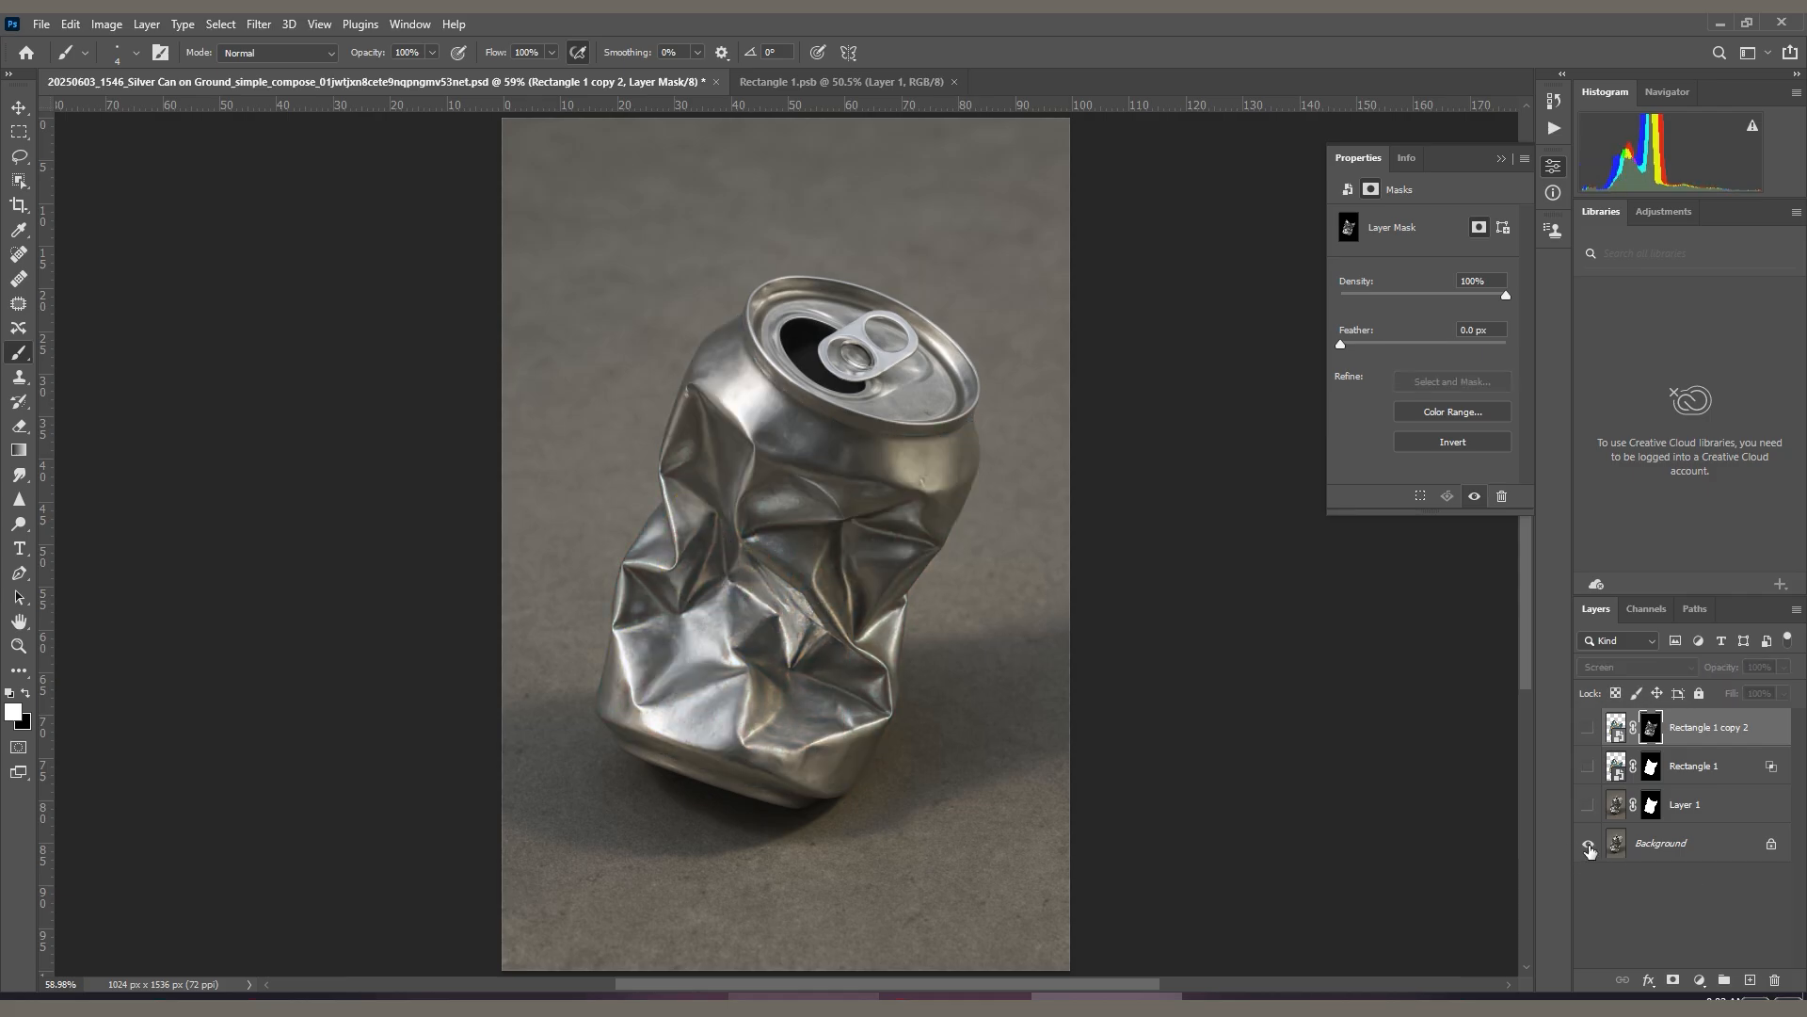
pyautogui.keyDown('alt'); pyautogui.click(1589, 844); pyautogui.keyUp('alt')
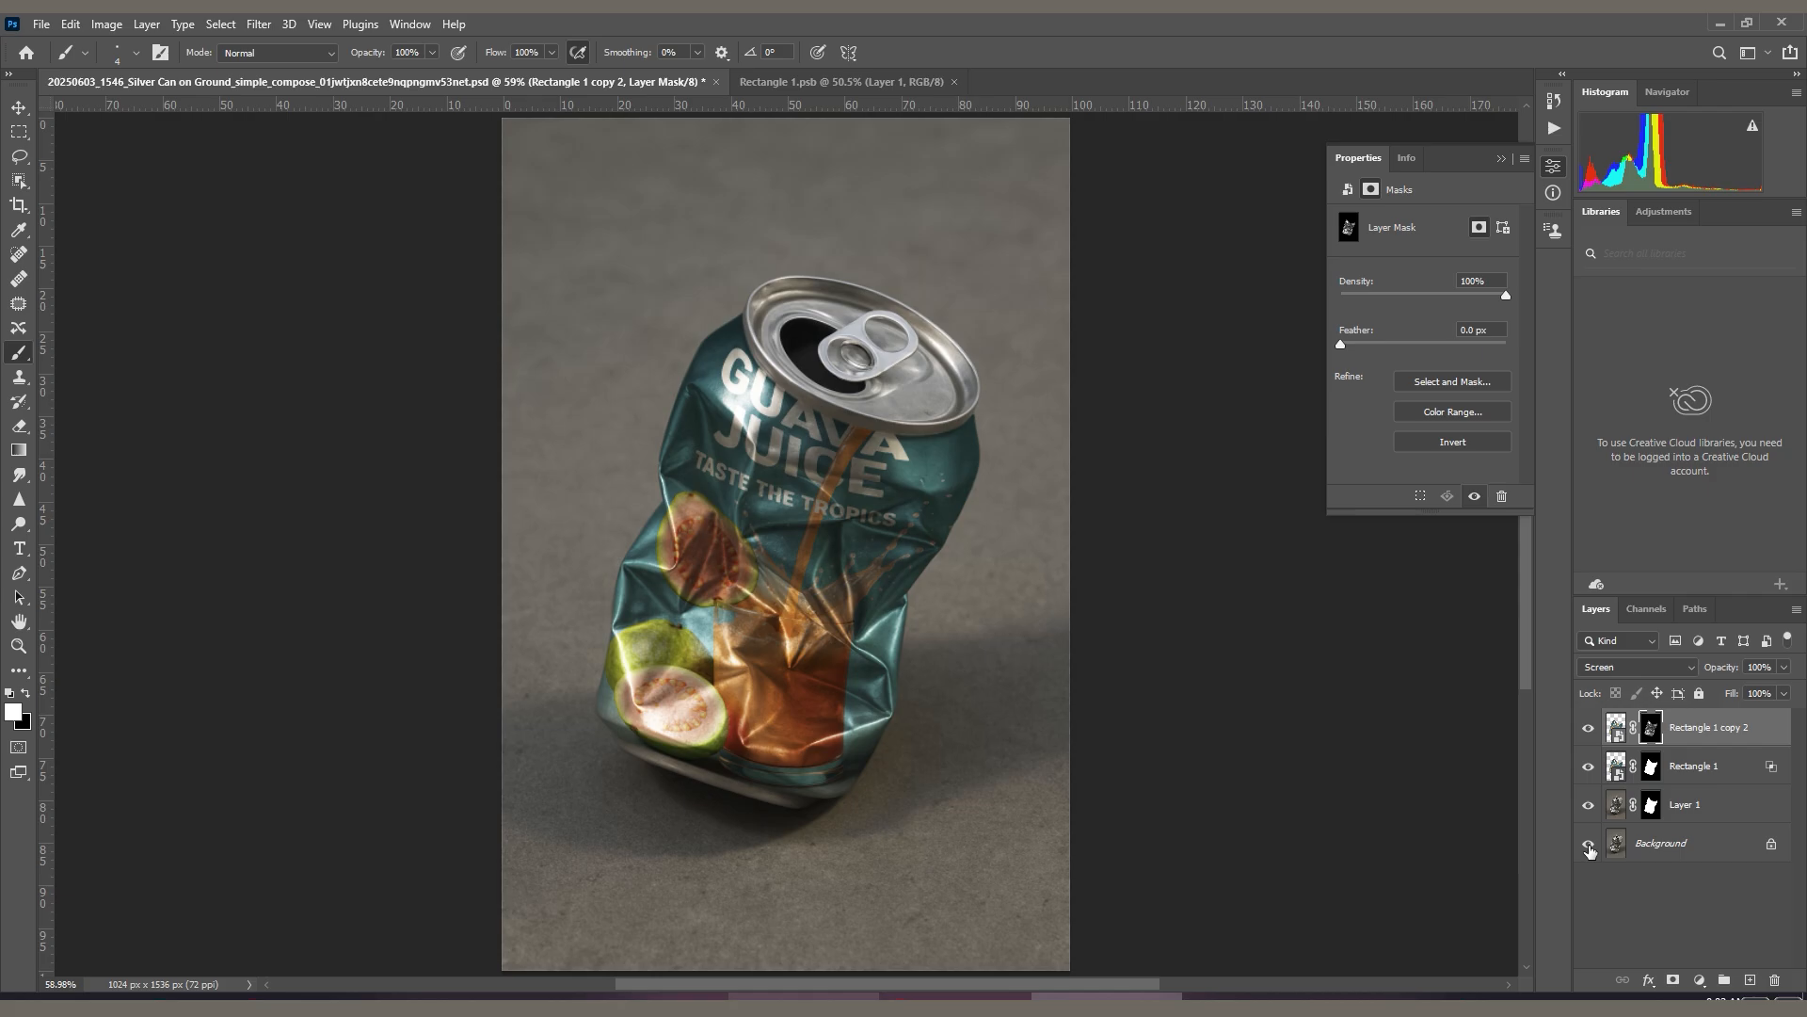
pyautogui.keyDown('alt'); pyautogui.click(1589, 848); pyautogui.keyUp('alt')
pyautogui.keyDown('alt'); pyautogui.click(1589, 847); pyautogui.keyUp('alt')
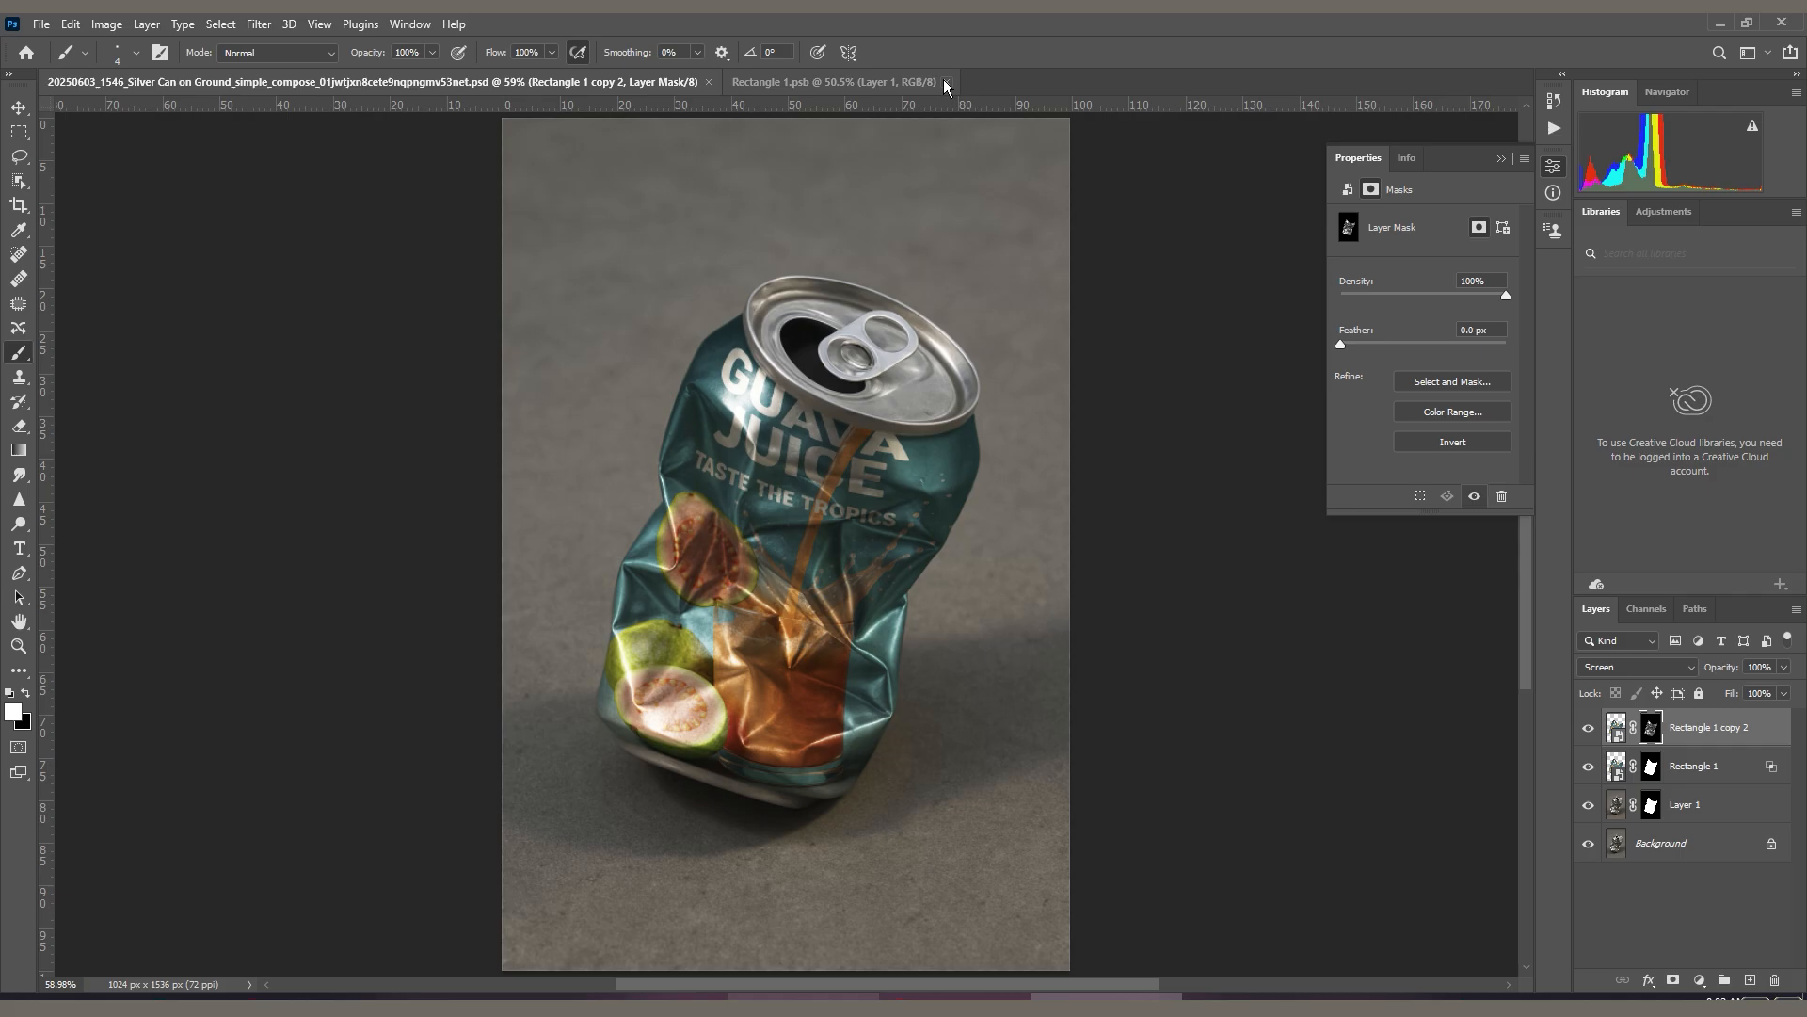
pyautogui.click(862, 85)
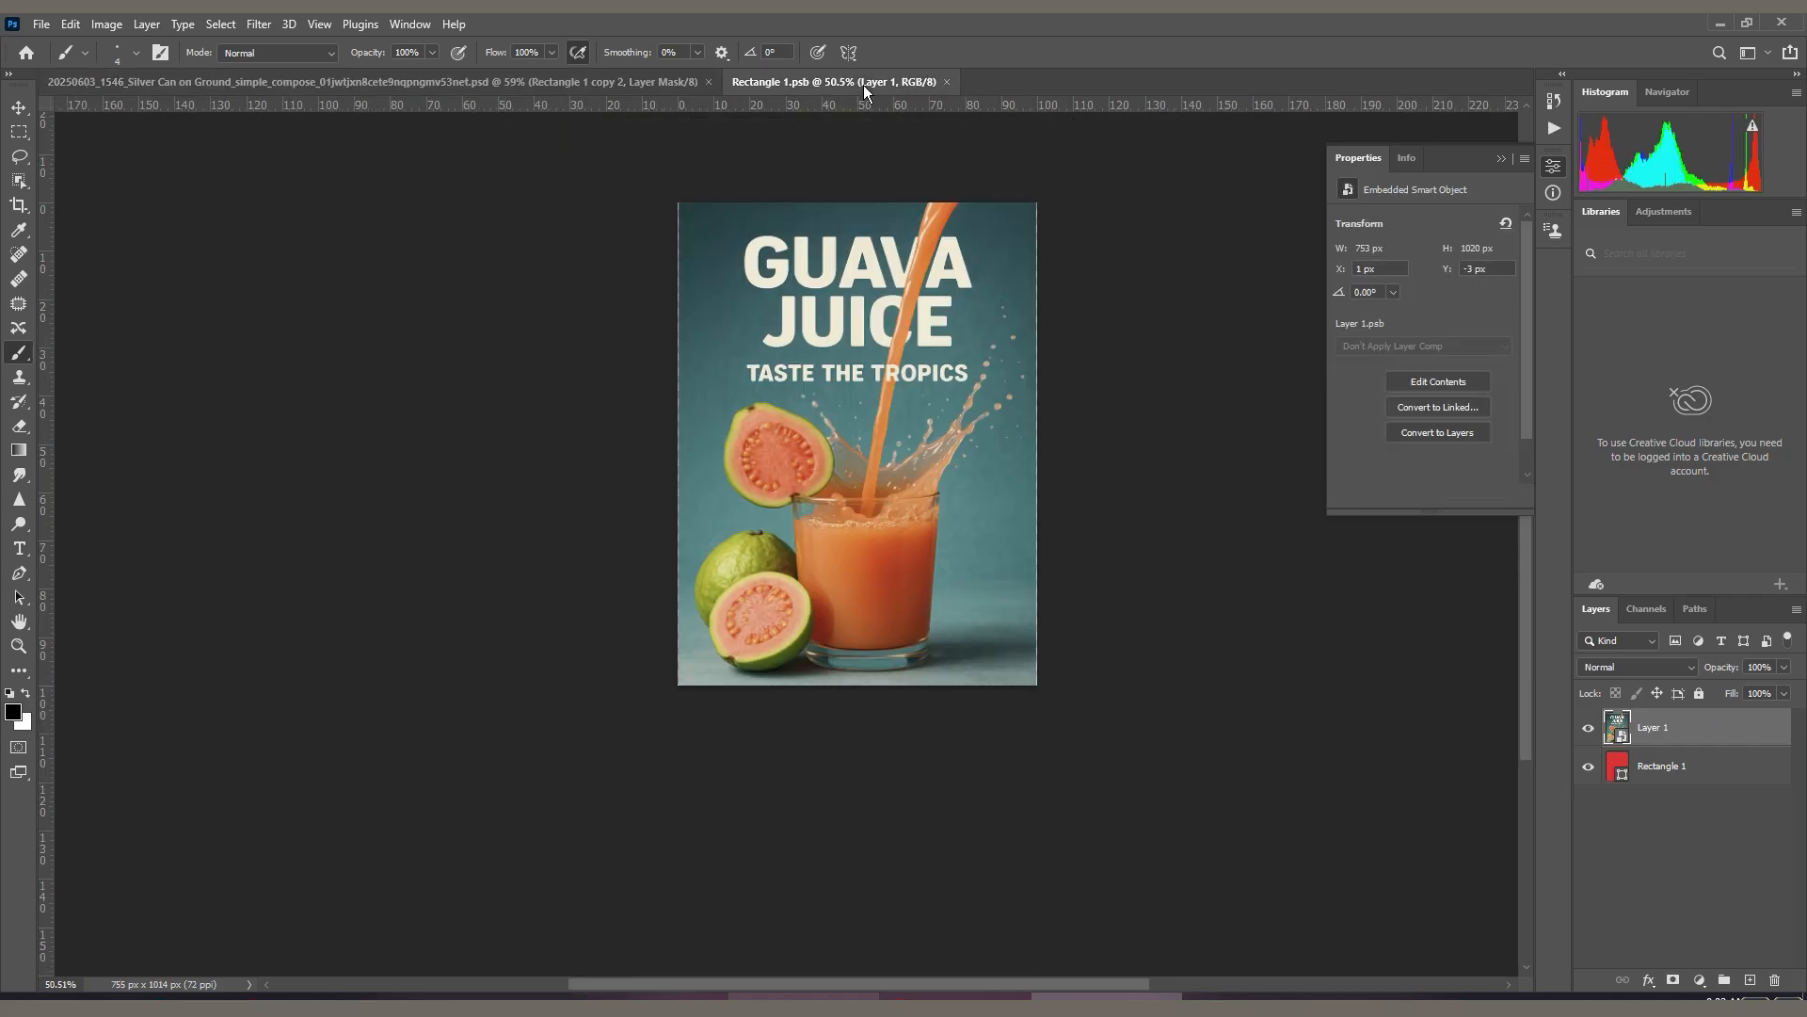
pyautogui.hotkey('ctrl', 'Tab')
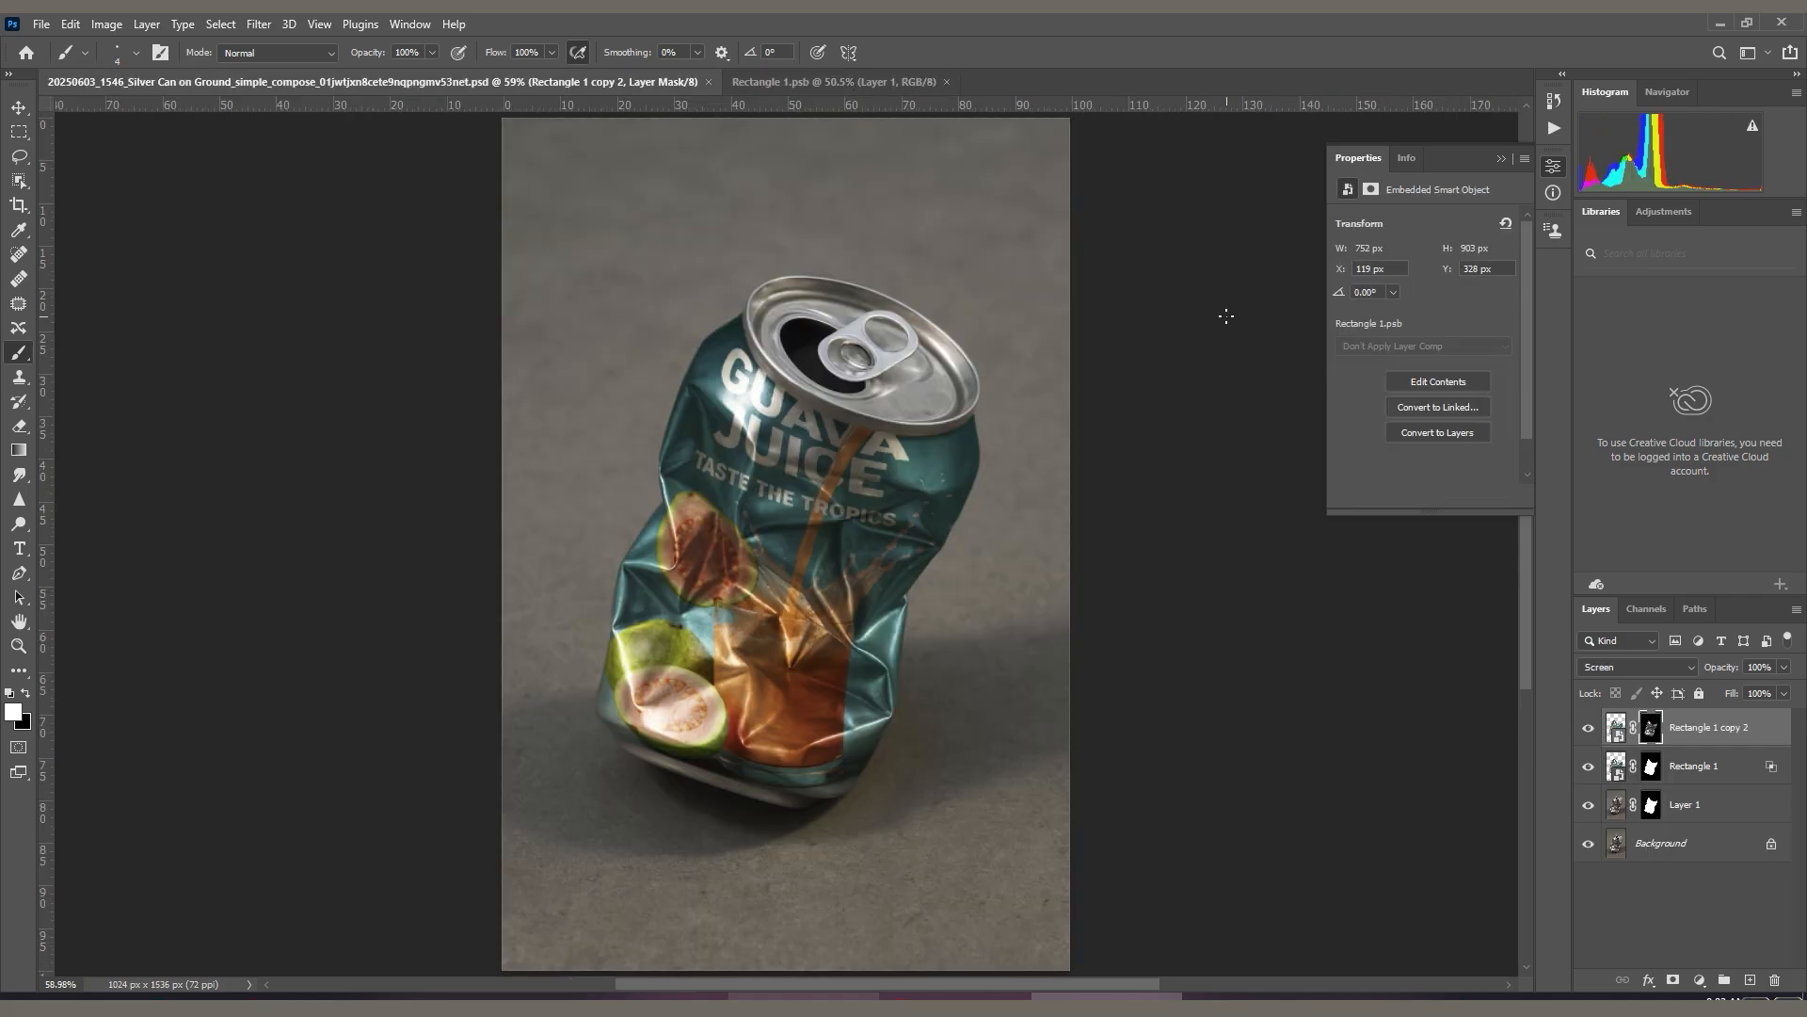